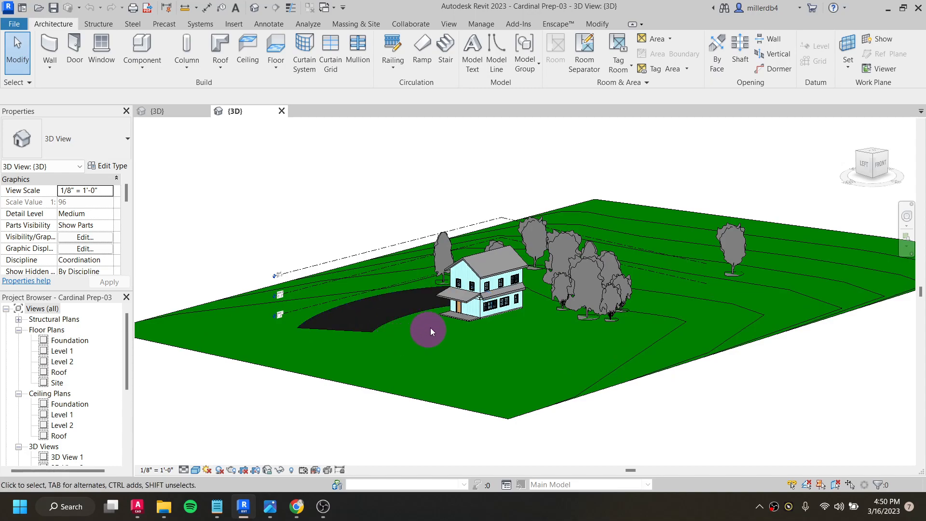
scroll(548, 310, "up", 1)
- Inspect the Cardinal Prep-03 site from the front and from an angled overhead view to examine its slope and driveway
middle_click_drag(553, 313, 352, 323)
left_click(868, 173)
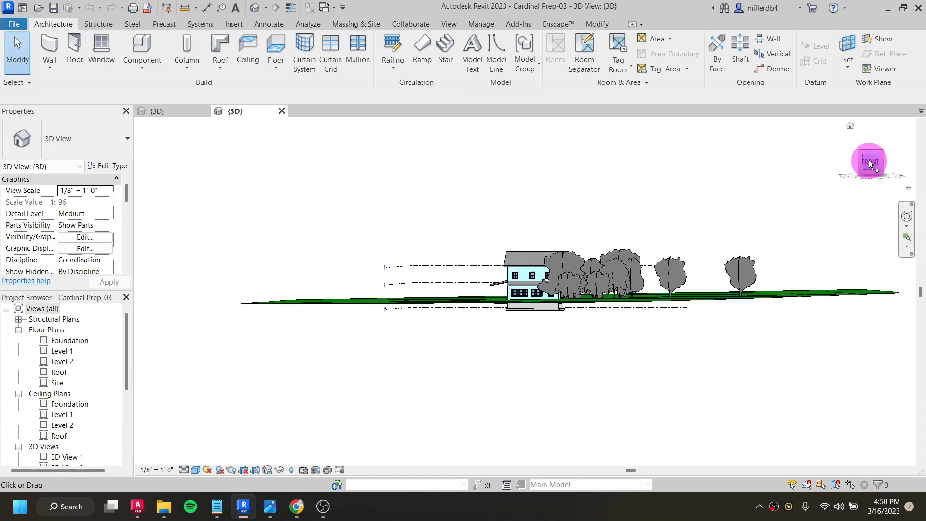
scroll(238, 280, "up", 1)
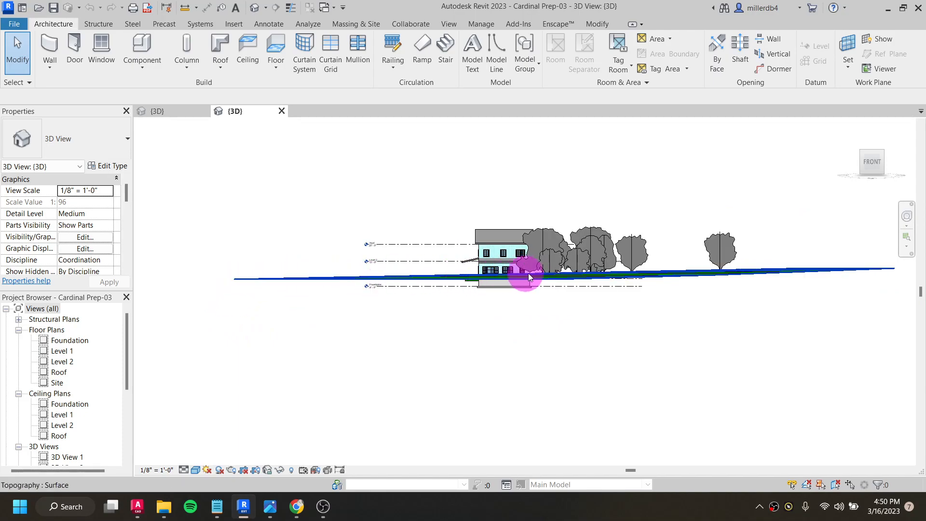
middle_click_drag(477, 289, 559, 406, "shift")
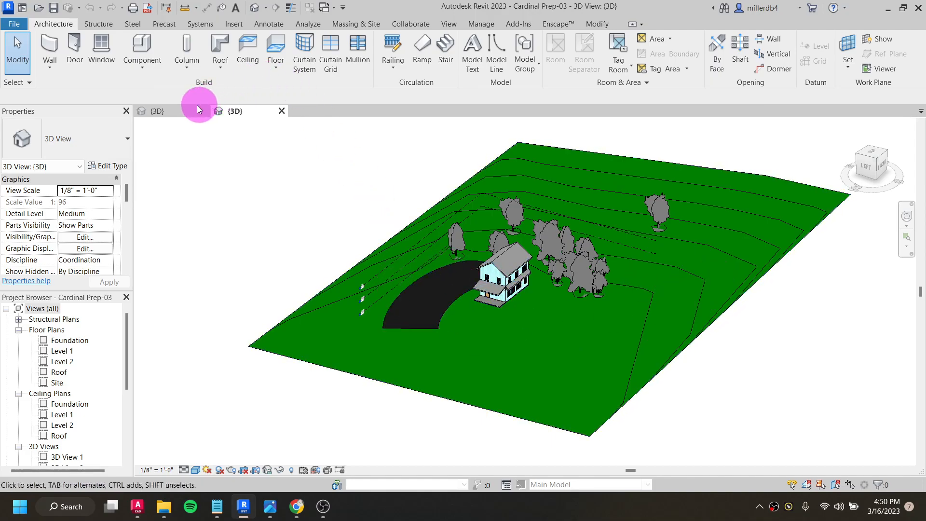
- Switch to the Cardinal Prep-02 3D view and examine the sloping topography and the winding road leading to the house
left_click(163, 111)
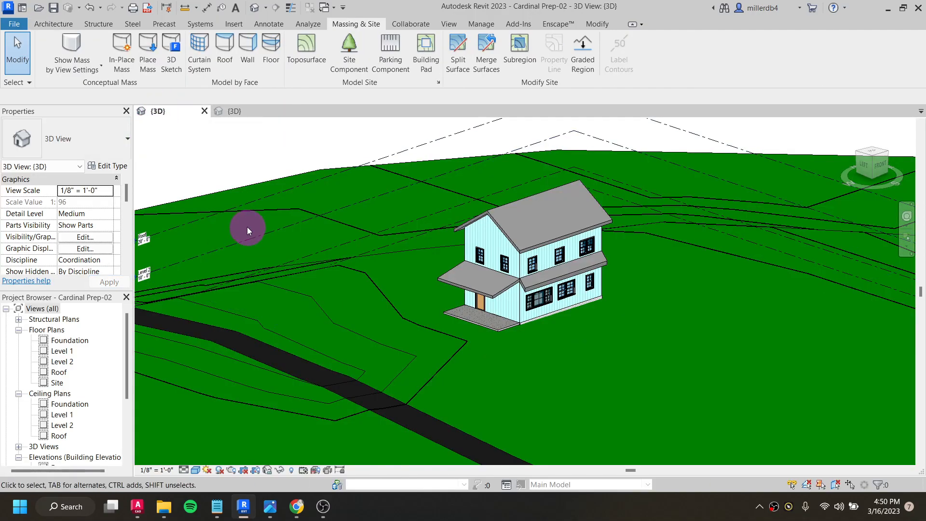
scroll(267, 270, "down", 5)
middle_click_drag(296, 372, 369, 356)
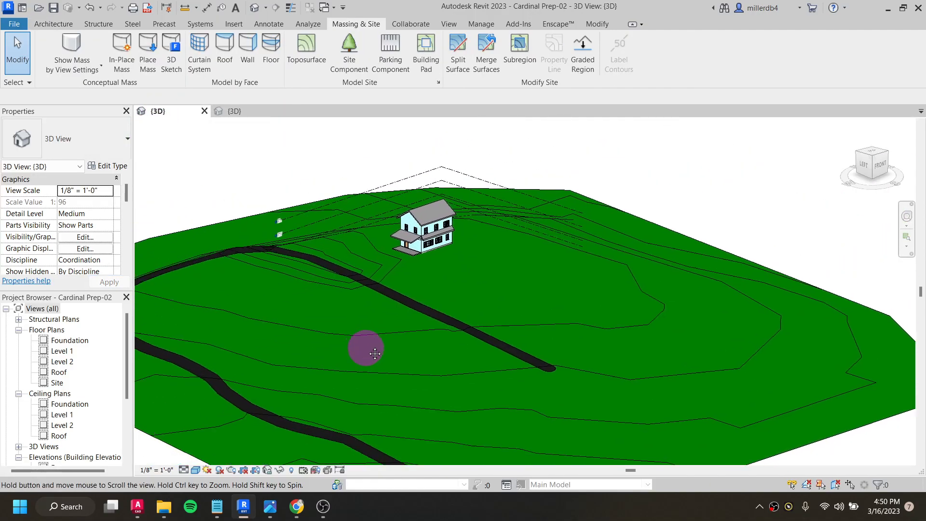
scroll(458, 383, "down", 2)
middle_click_drag(468, 386, 502, 359, "shift")
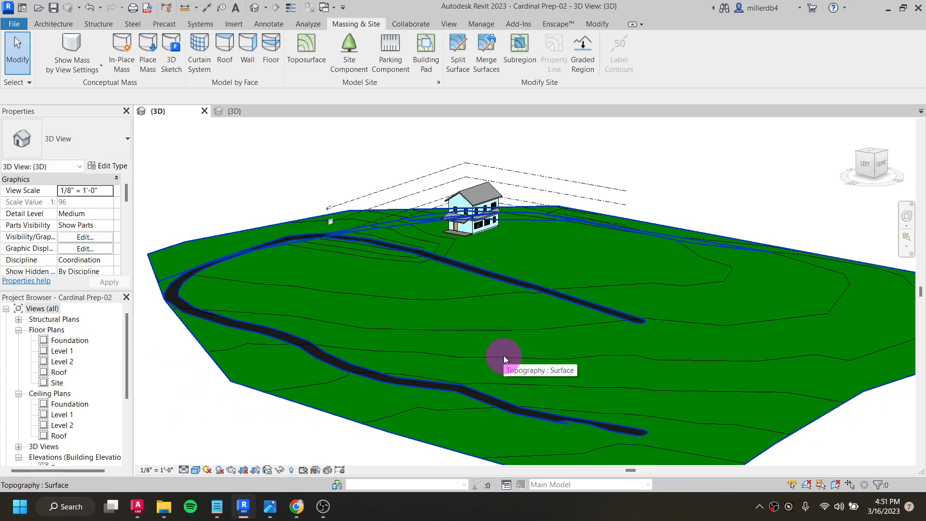
middle_click_drag(435, 310, 409, 387, "shift")
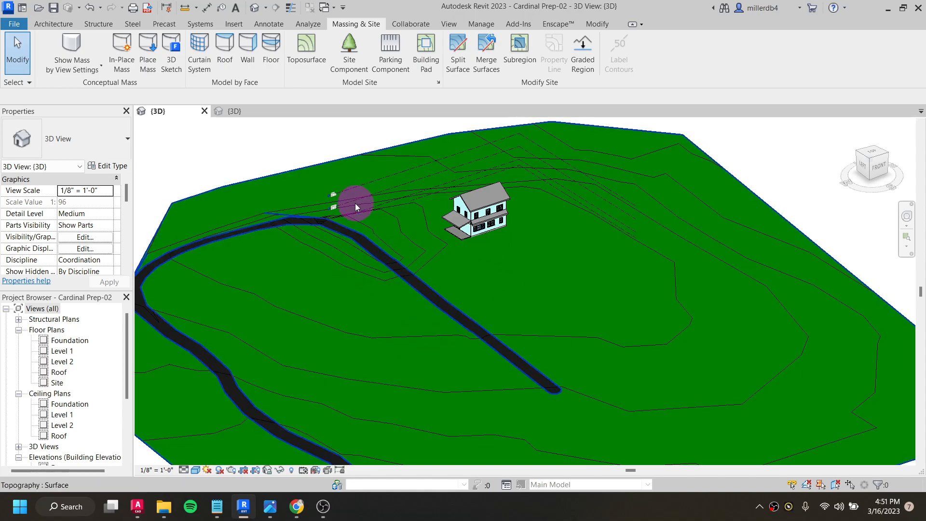
scroll(403, 350, "down", 1)
mouse_move(392, 368)
middle_mouse_down("shift")
mouse_move(407, 296)
mouse_move(393, 256)
mouse_move(357, 252)
mouse_move(167, 305)
mouse_move(270, 304)
mouse_move(403, 275)
mouse_move(471, 320)
mouse_move(390, 347)
mouse_move(397, 369)
middle_mouse_up("shift")
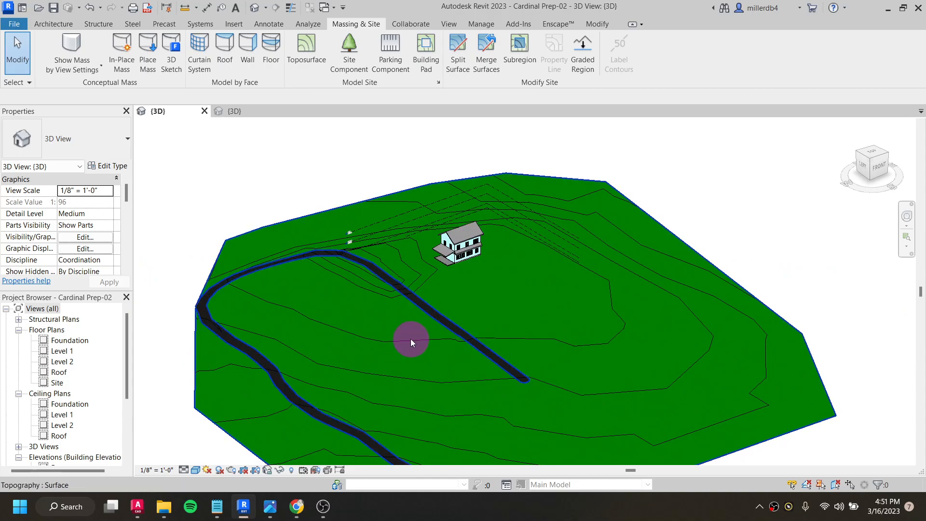
- Close the Cardinal Prep-03 and Cardinal Prep-02 projects and open the recent VideoCardinal model
left_click(250, 110)
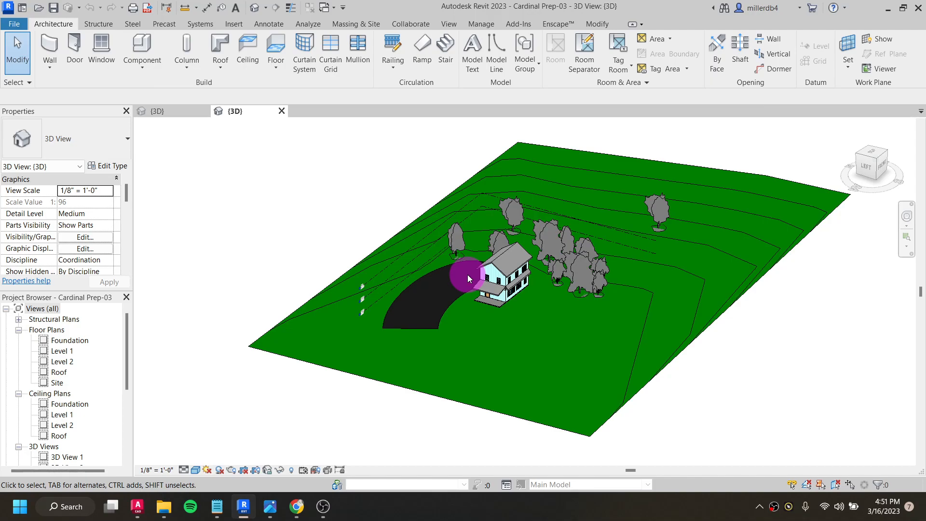
left_click(281, 111)
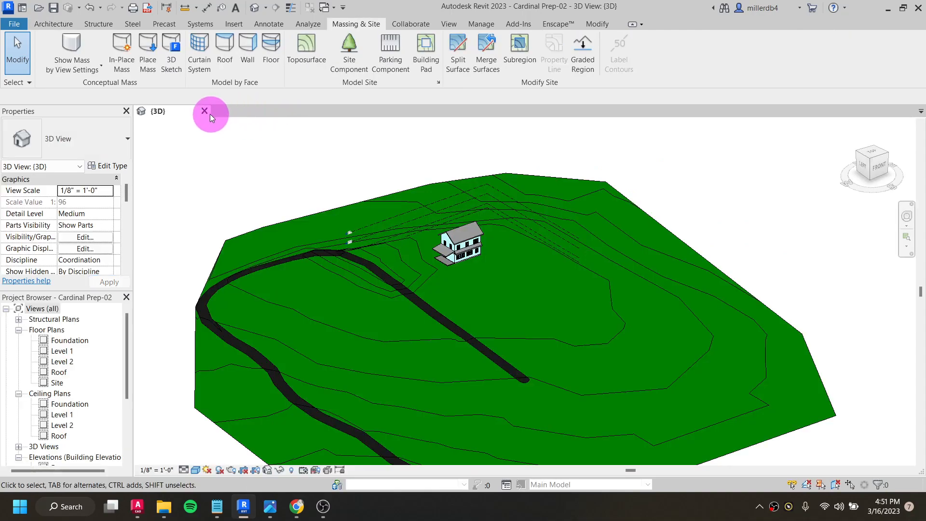
left_click(204, 112)
left_click(495, 261)
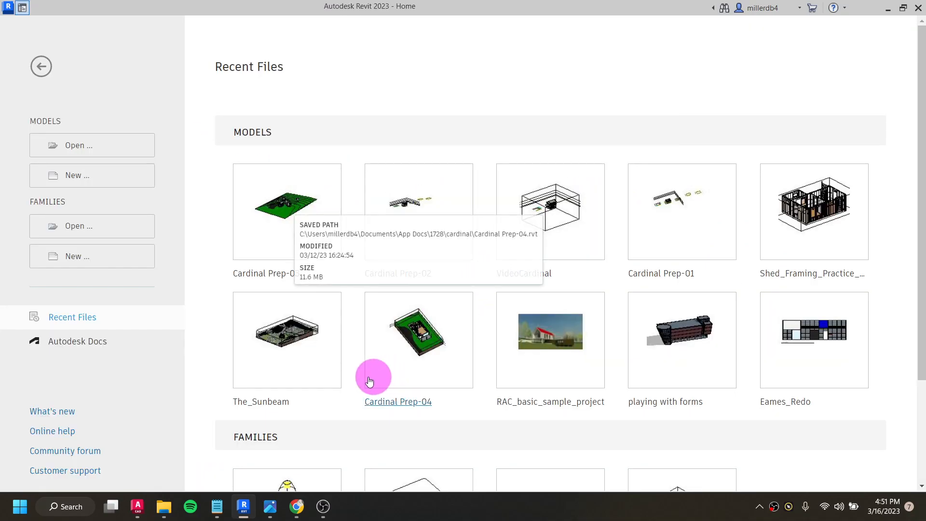
left_click(574, 227)
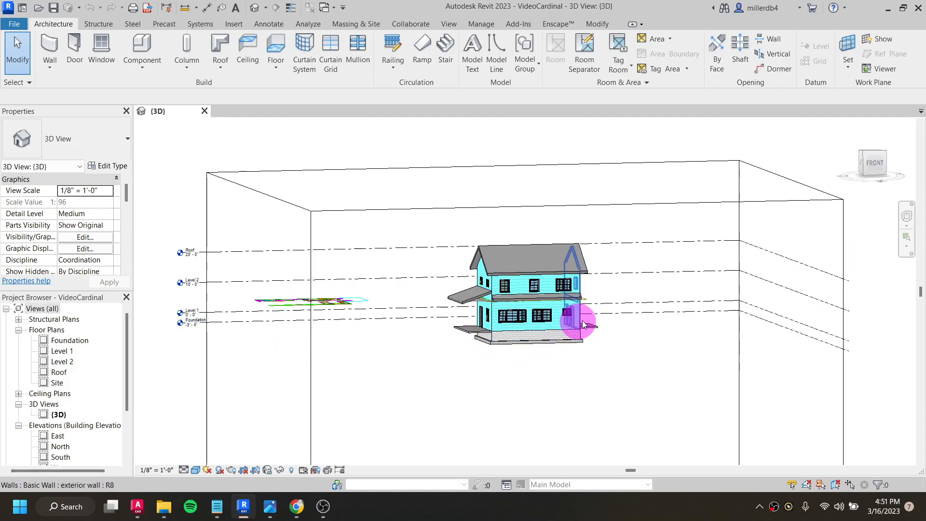
- Turn the 3D view's Section Box off and on again to reset its extents around the whole model
middle_click_drag(455, 352, 431, 320, "shift")
scroll(482, 390, "down", 5)
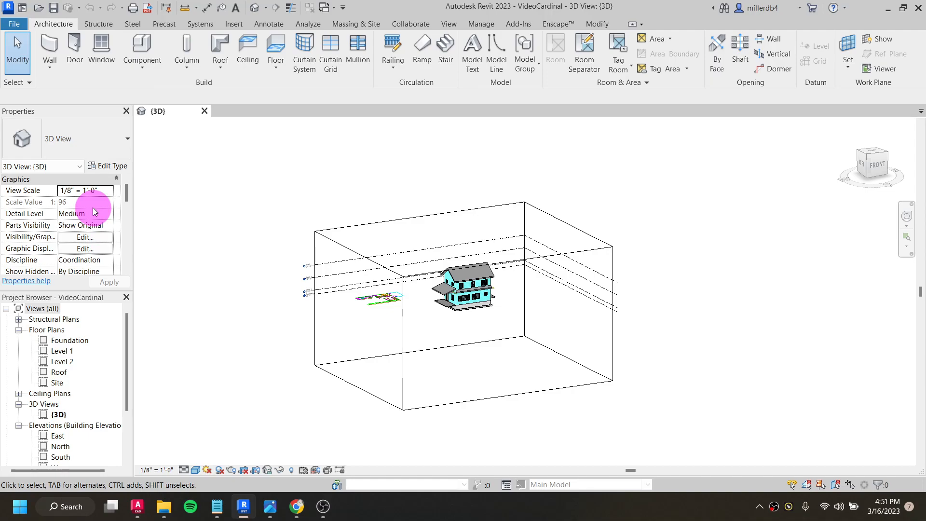
scroll(94, 202, "down", 5)
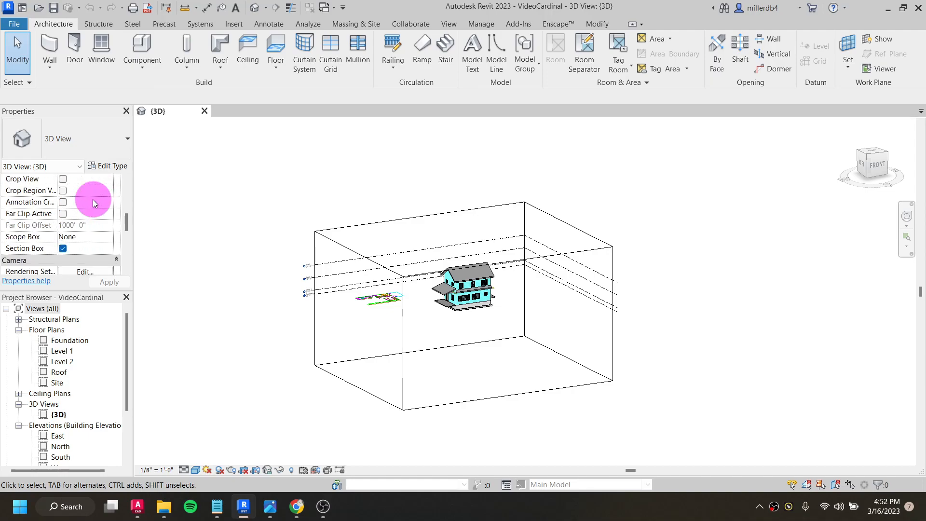
scroll(63, 251, "up", 4)
scroll(64, 251, "down", 3)
scroll(63, 250, "down", 2)
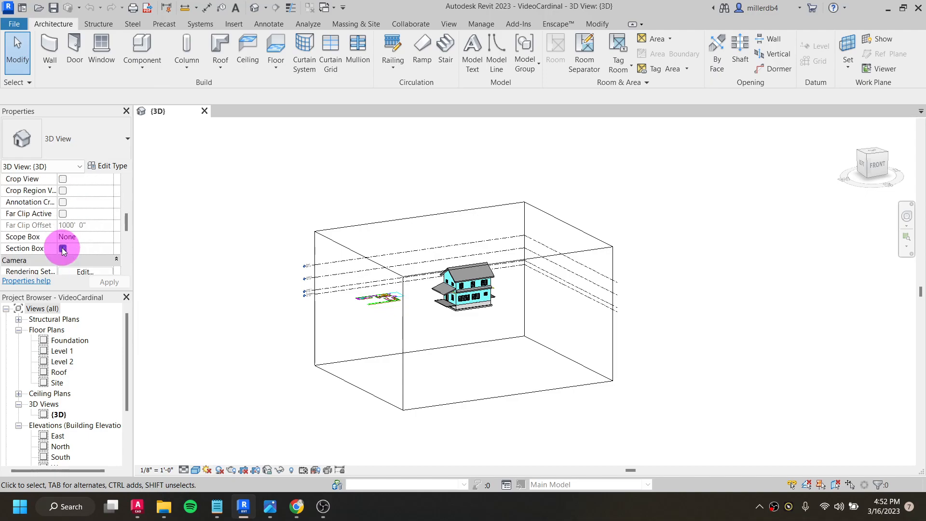
left_click(63, 249)
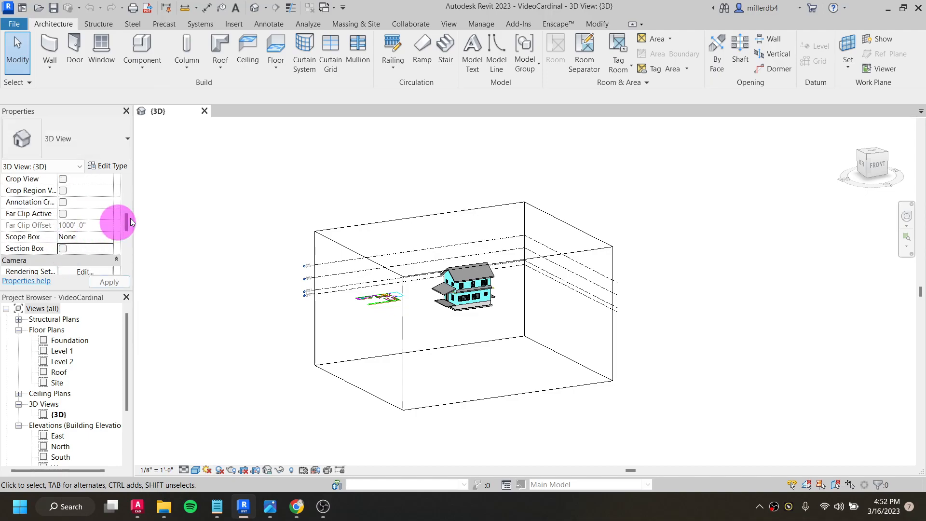
left_click(63, 249)
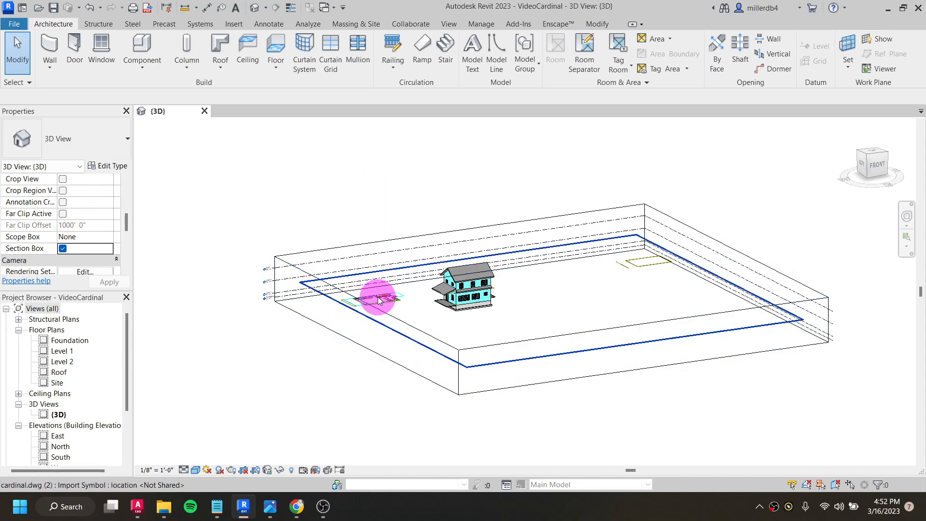
- Temporarily hide only the Roof level element in the 3D view
scroll(378, 297, "up", 3)
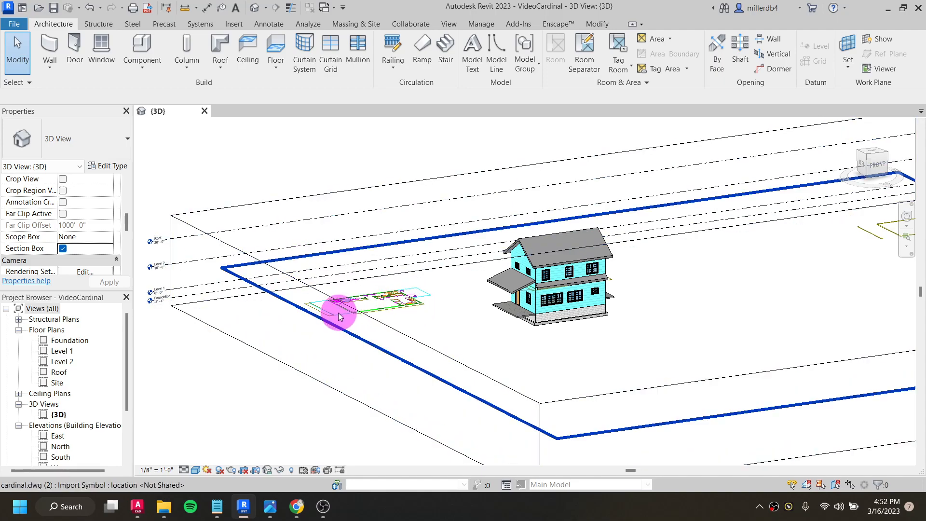
scroll(335, 314, "down", 2)
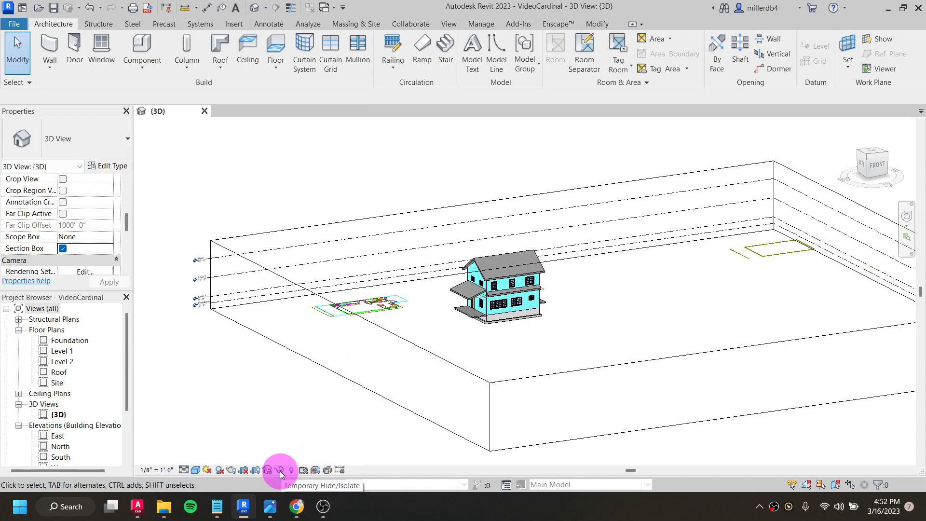
scroll(203, 256, "up", 4)
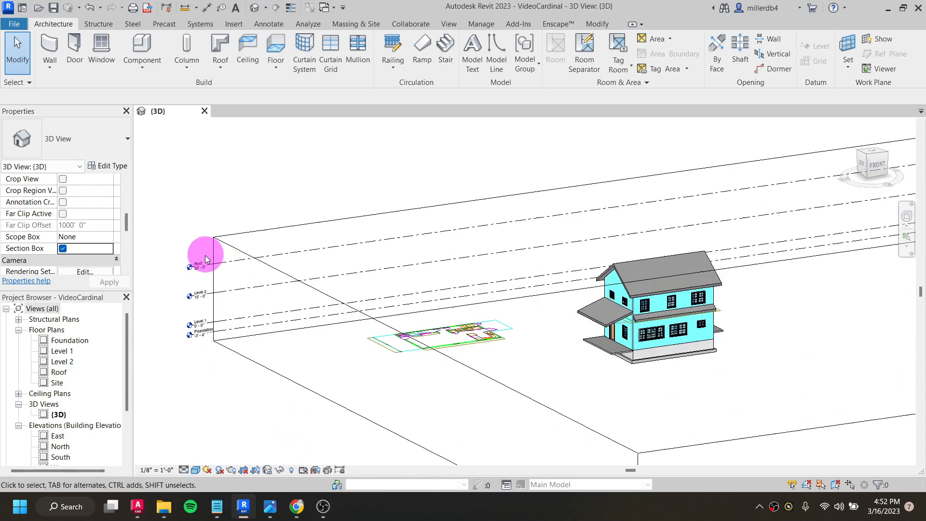
left_click(209, 269)
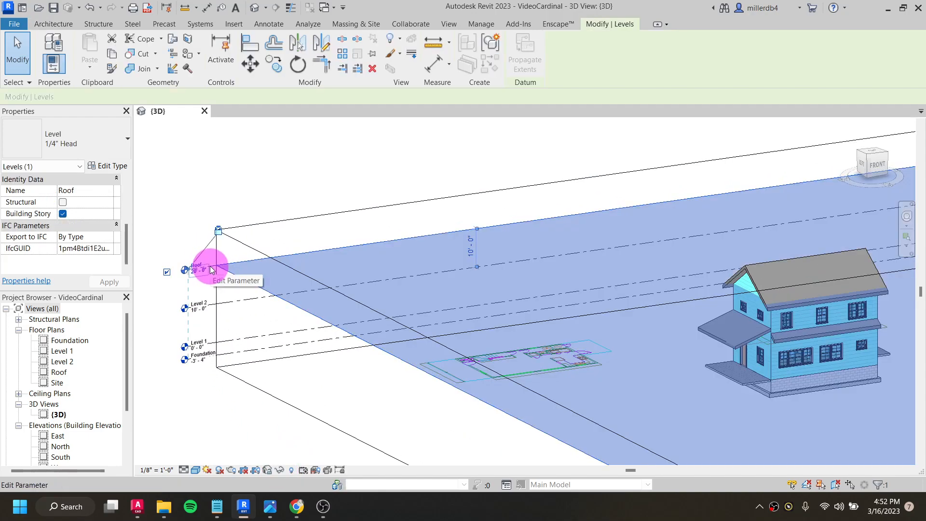
left_click(280, 469)
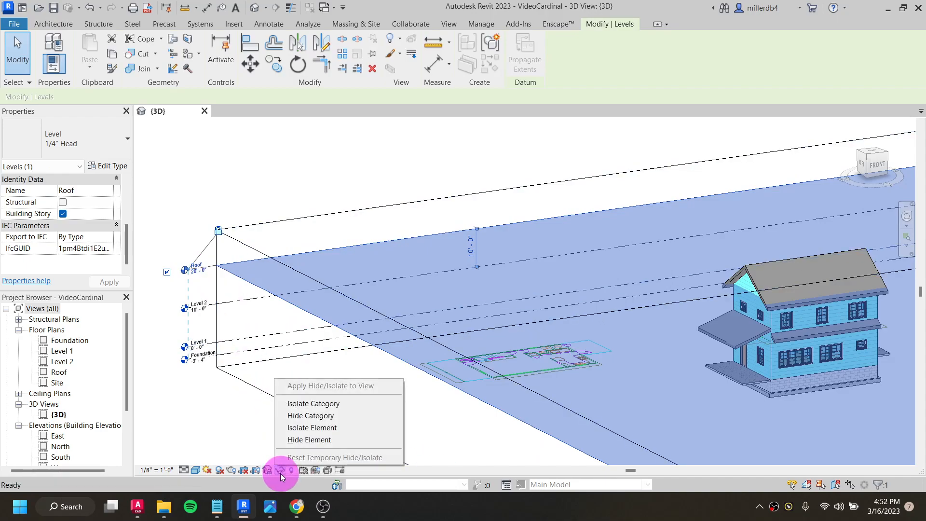
left_click(308, 439)
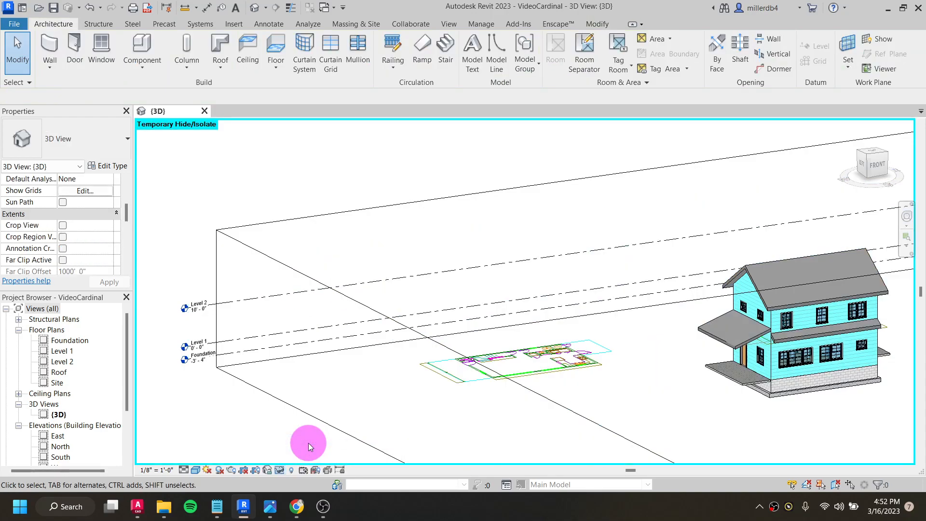
- Temporarily hide the entire Levels category in the 3D view, using Level 2 as the selected element
left_click(207, 308)
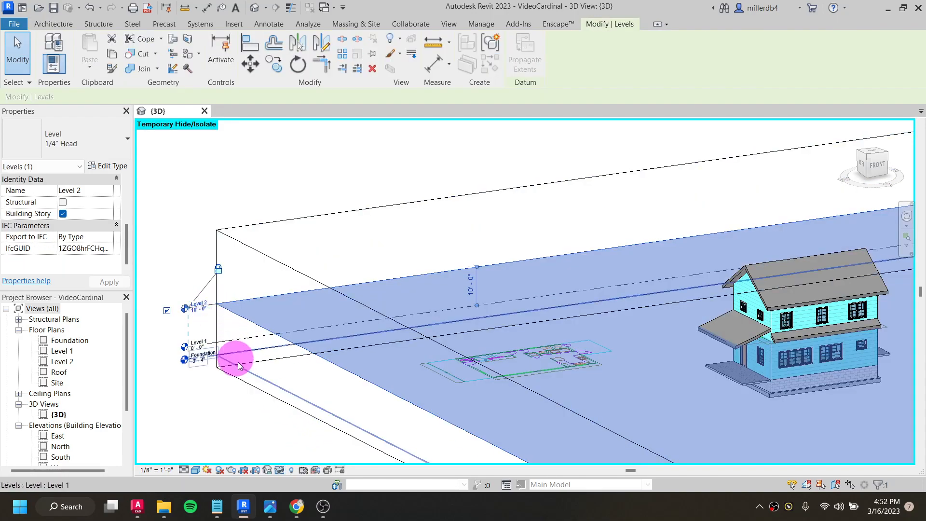
left_click(280, 474)
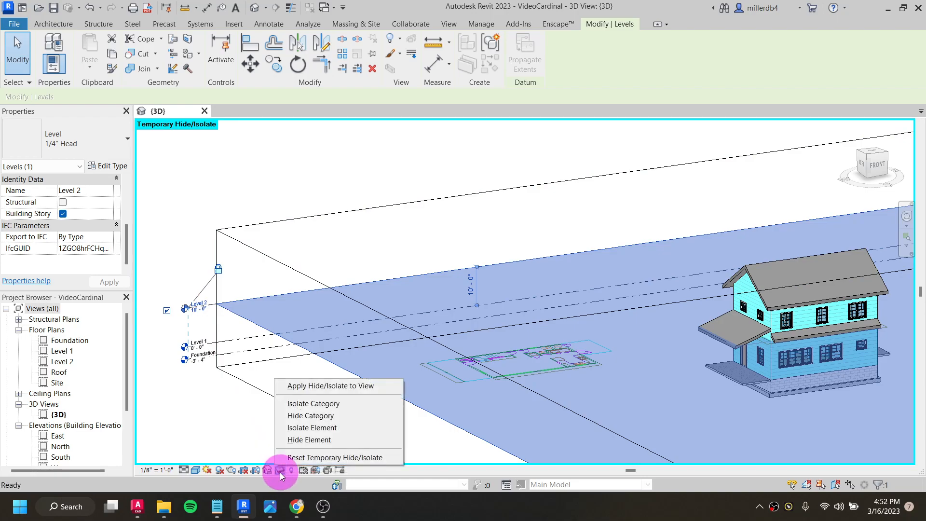
left_click(310, 416)
scroll(310, 413, "down", 5)
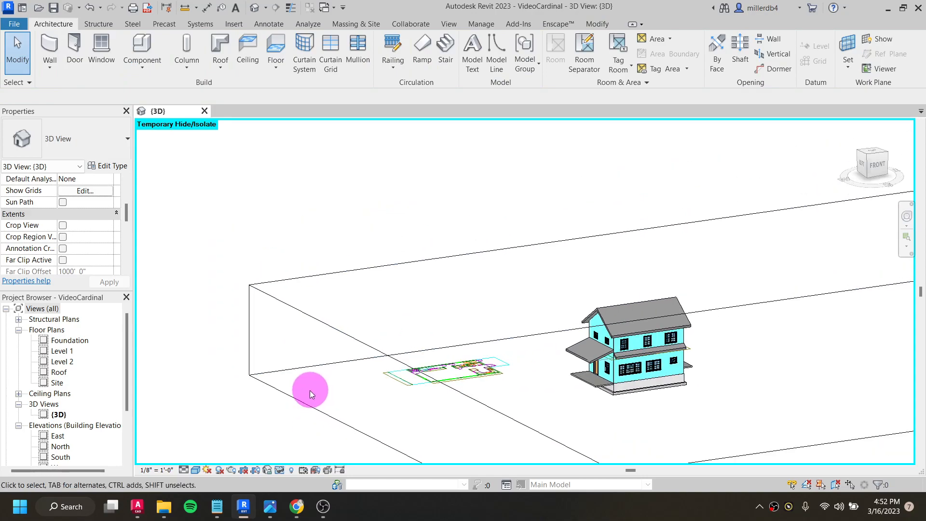
- Temporarily isolate the single upper-floor double-hung window nearest the front porch as an element
scroll(548, 367, "up", 3)
middle_click_drag(548, 366, 342, 444, "shift")
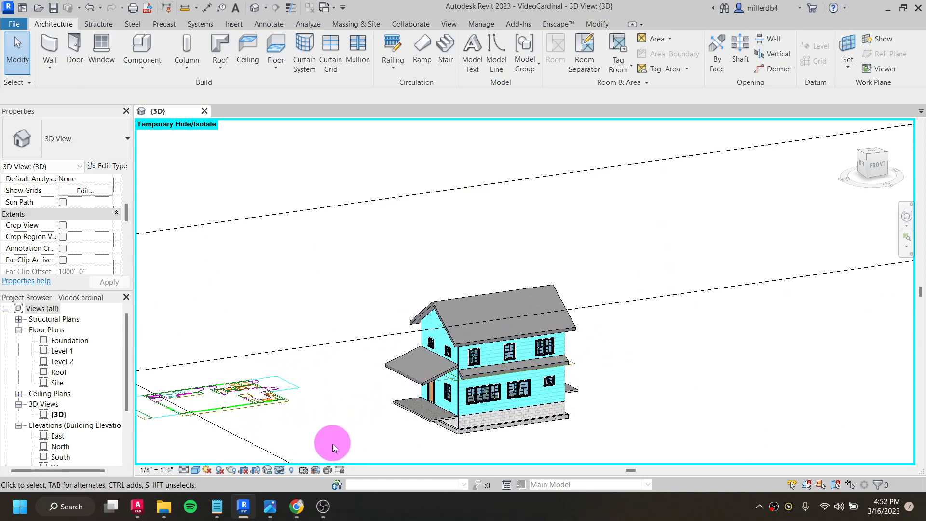
scroll(479, 378, "up", 4)
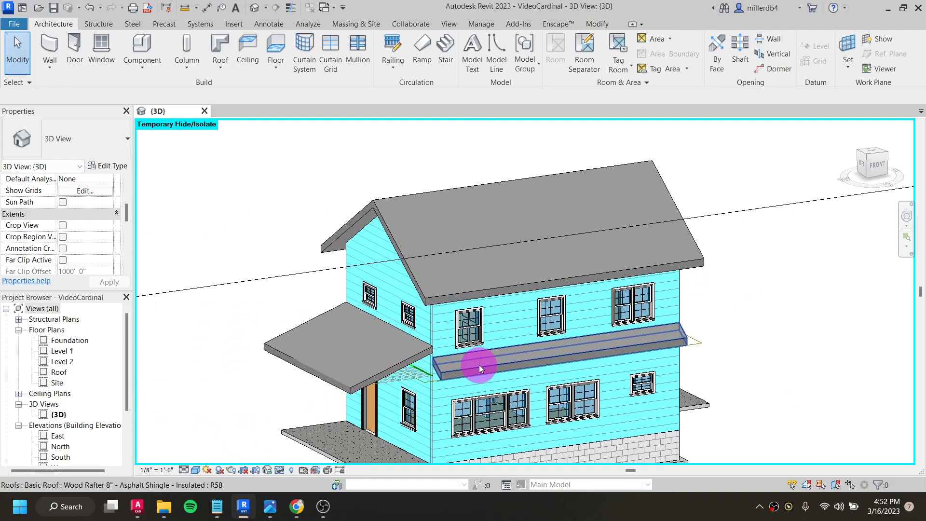
left_click(467, 326)
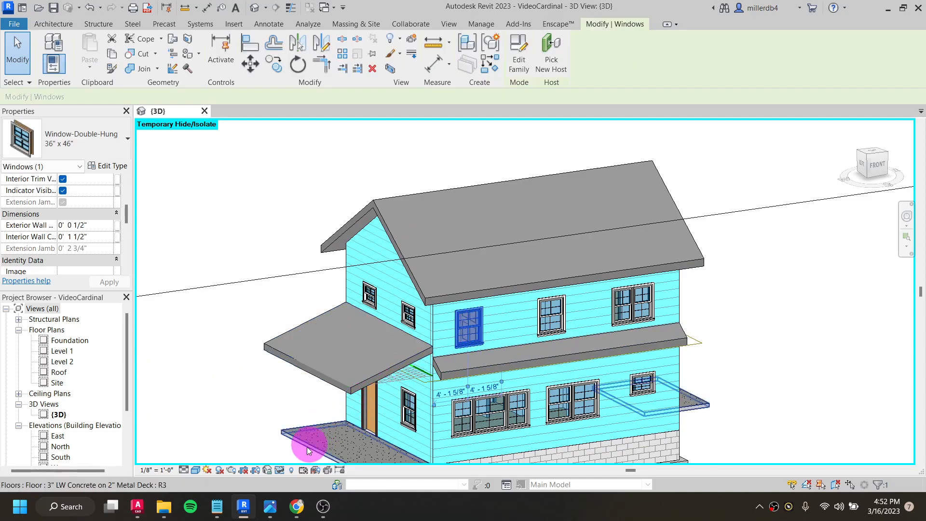
left_click(279, 471)
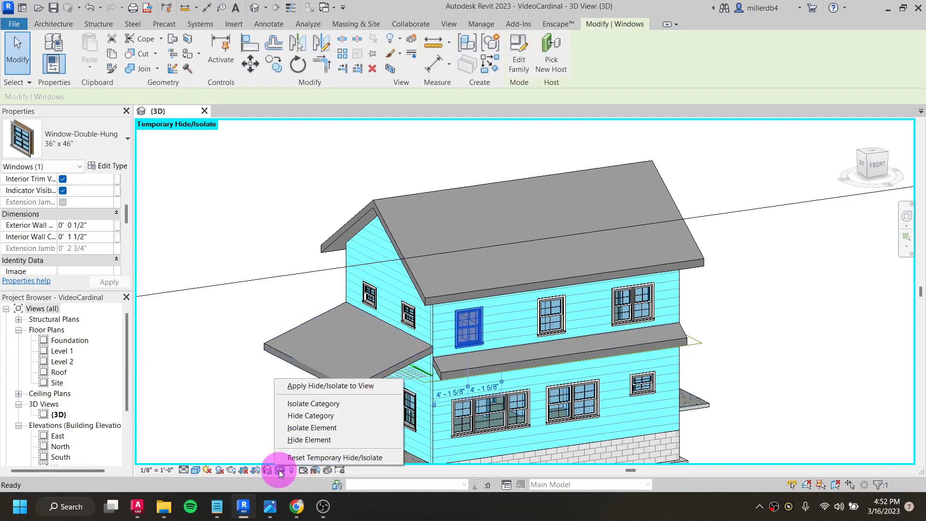
left_click(293, 428)
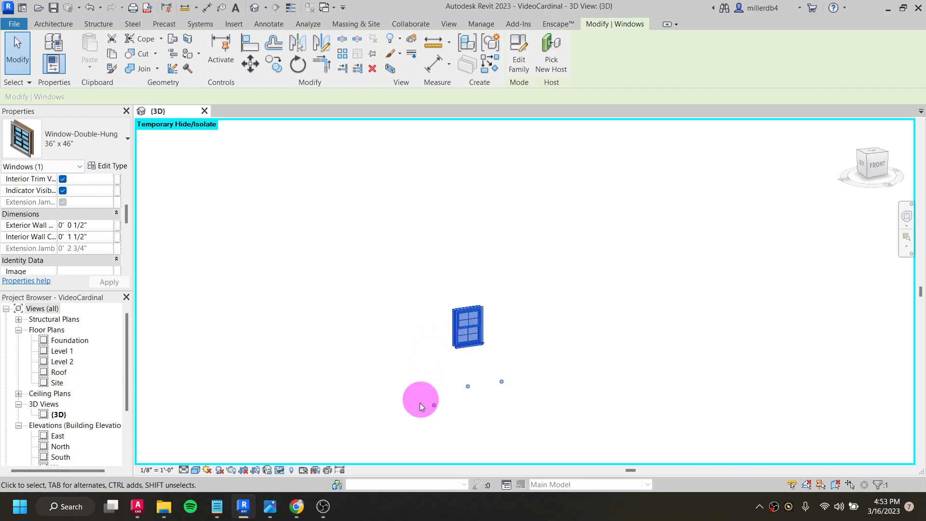
- Try to isolate the Windows category from the isolated window, and undo the temporary window isolation
left_click(280, 471)
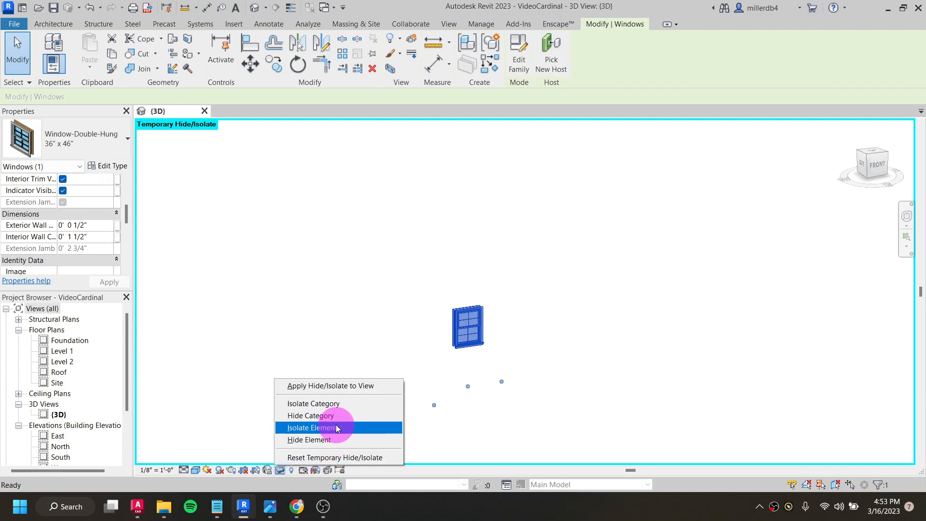
left_click(342, 400)
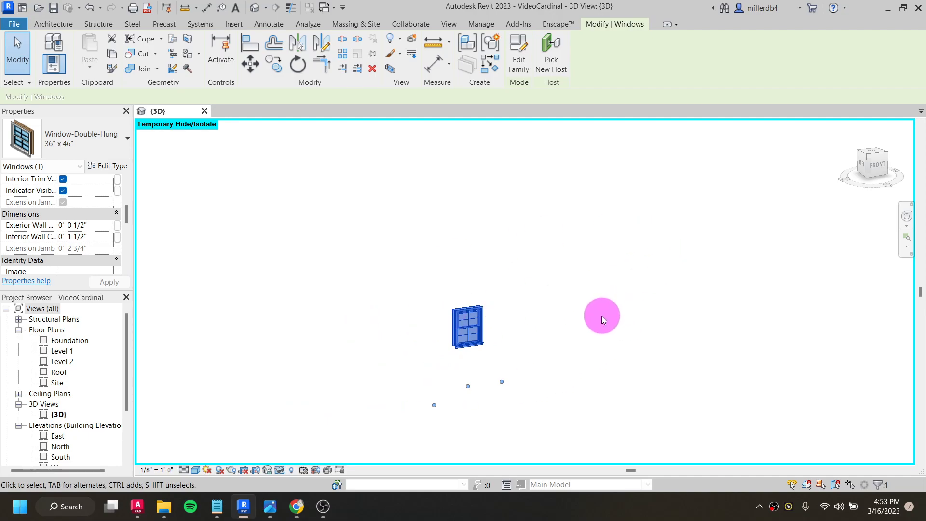
left_click(600, 320)
key("ctrl+z")
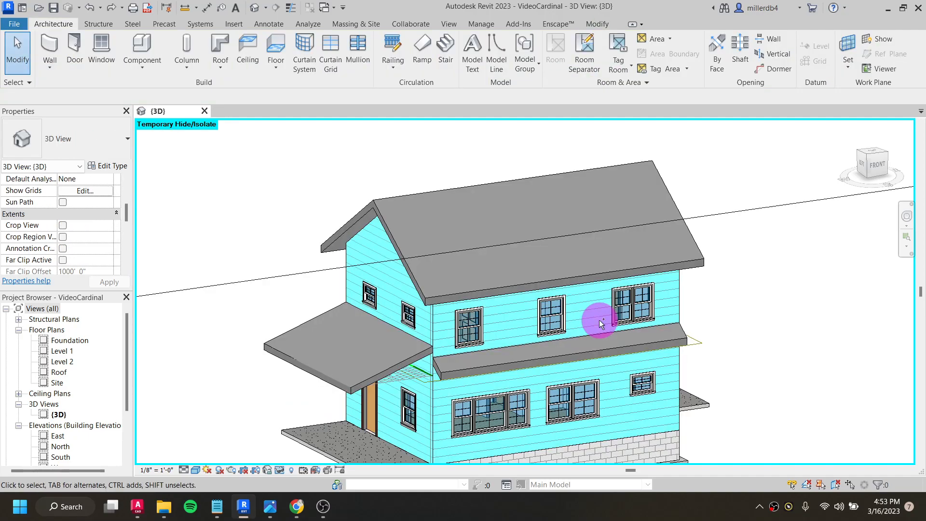
- Temporarily isolate the Windows category in the 3D view, using the upper-floor double-hung window nearest the front porch as the selected element
left_click(476, 337)
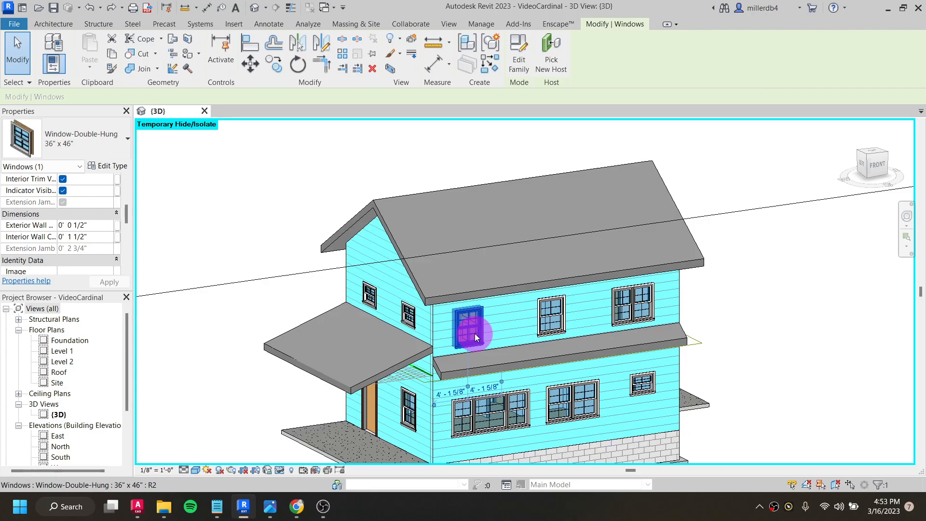
left_click(281, 470)
left_click(311, 406)
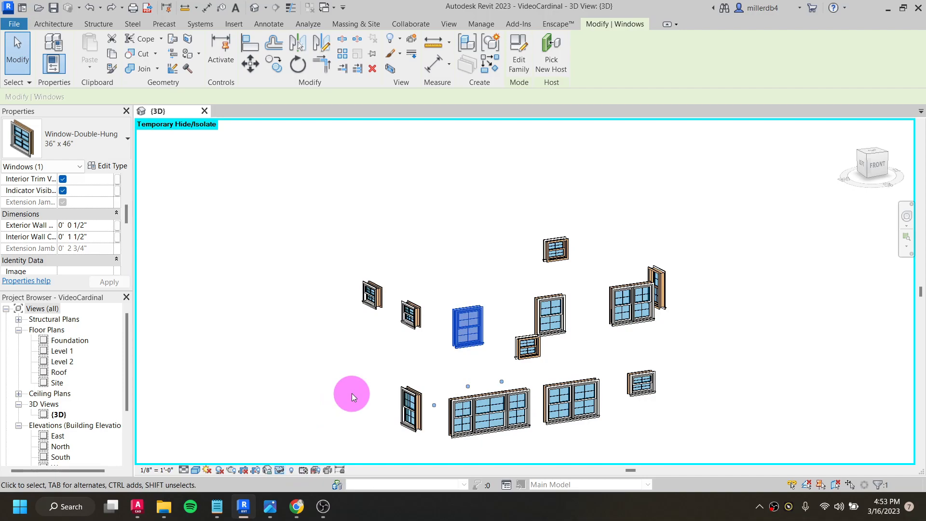
- Reset the temporary hide/isolate in the 3D view
left_click(278, 469)
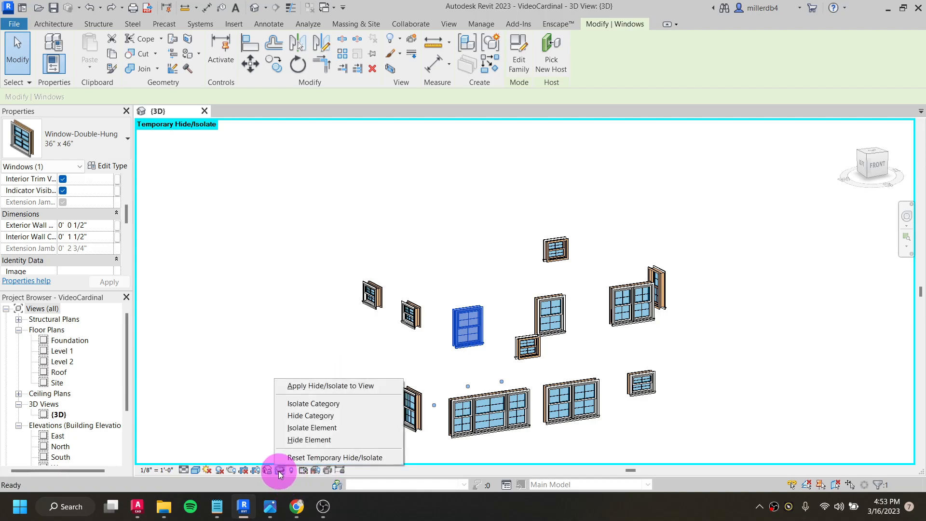
left_click(293, 458)
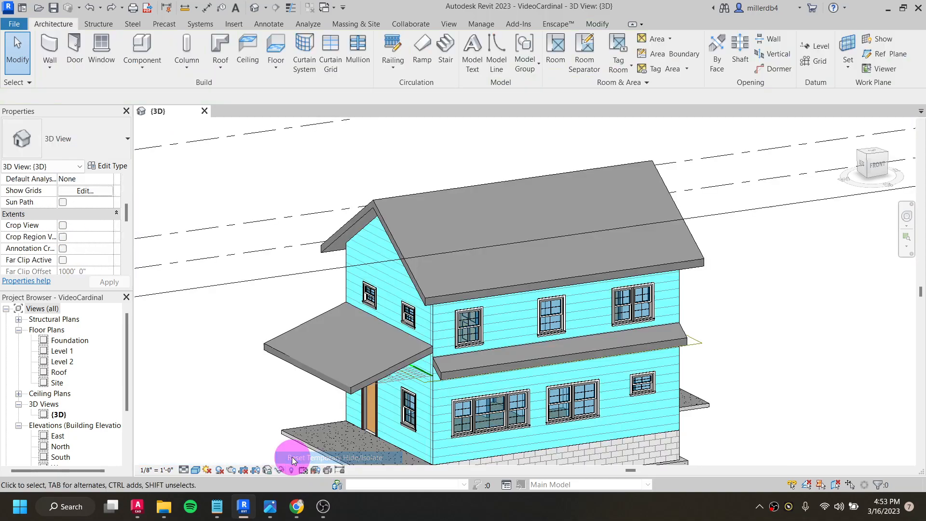
- Hide the imported cardinal.dwg (2) drawing beside the house in the 3D view by category
scroll(324, 373, "down", 3)
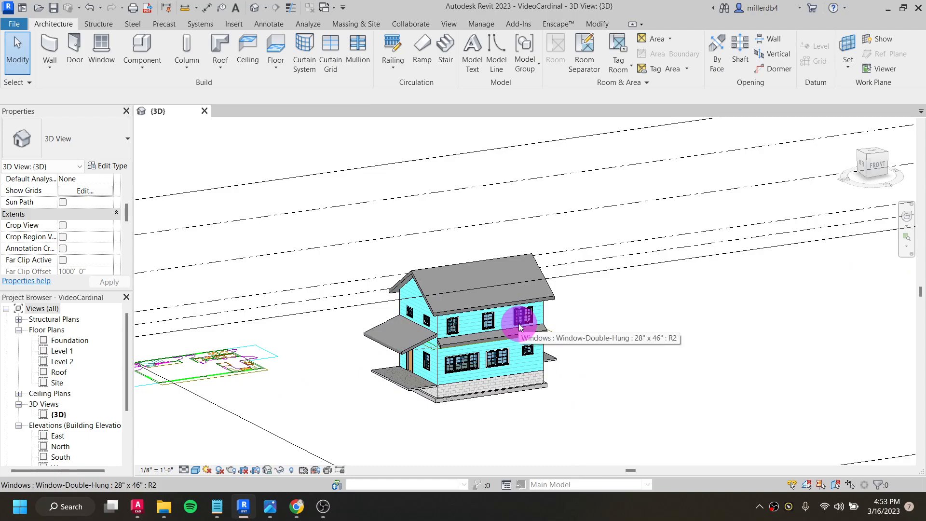
left_click(249, 370)
right_click(250, 370)
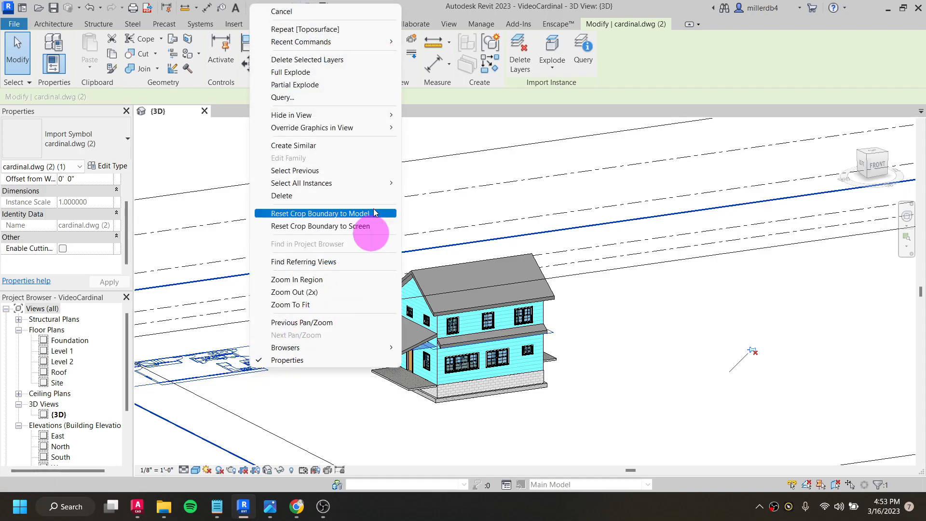
mouse_move(388, 116)
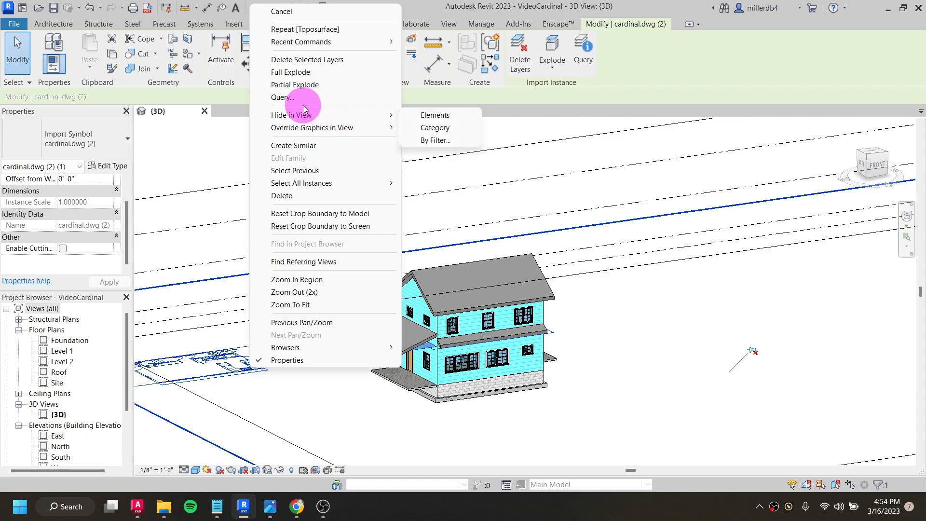
left_click(433, 127)
- Hide the whole Levels category in the 3D view, using the Roof level as the selected element
scroll(332, 301, "down", 2)
scroll(331, 300, "down", 1)
middle_click_drag(352, 326, 413, 285)
scroll(396, 291, "down", 2)
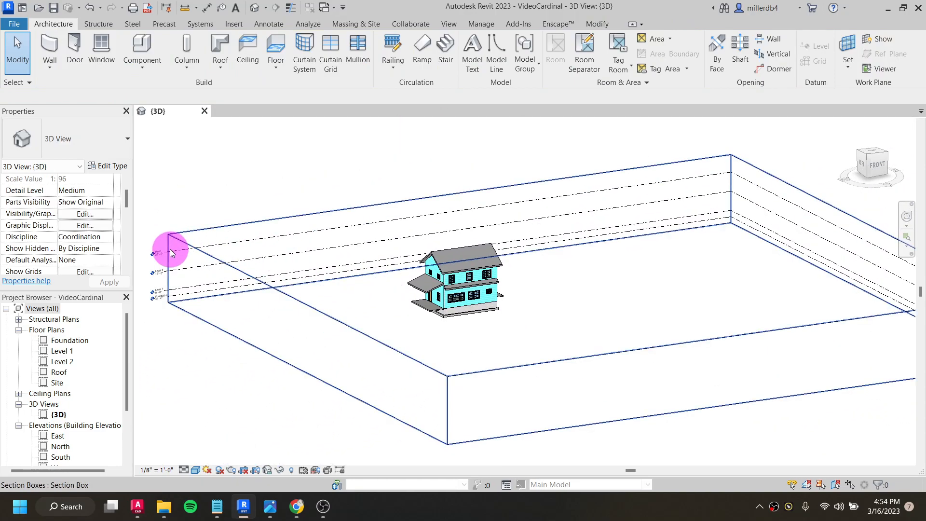
scroll(152, 256, "up", 8)
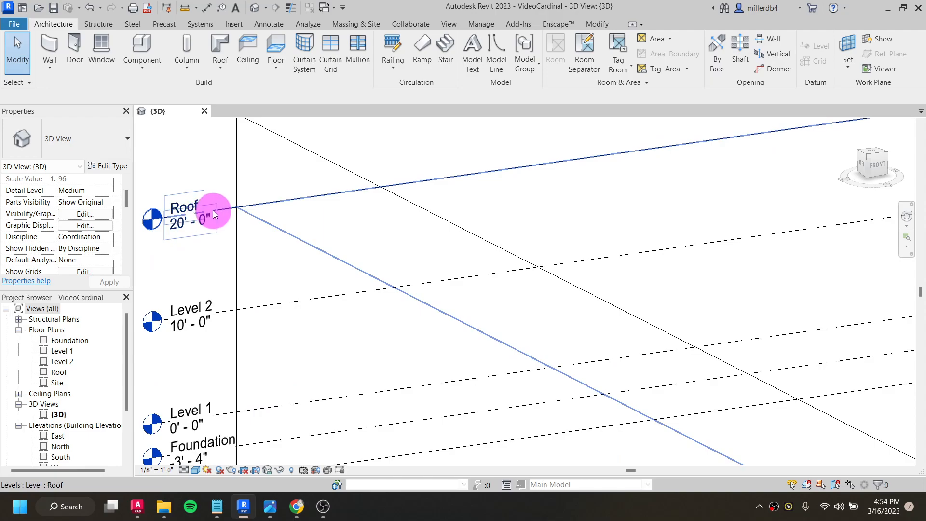
right_click(222, 213)
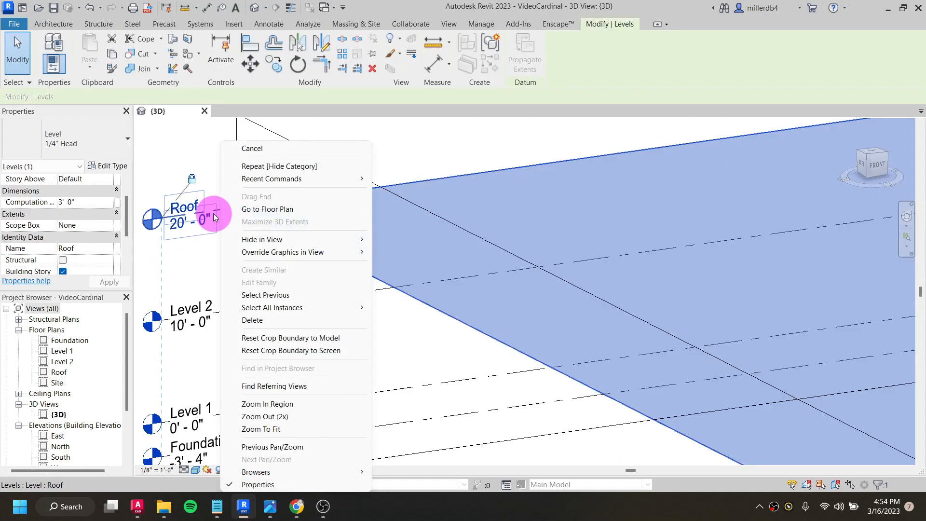
mouse_move(308, 240)
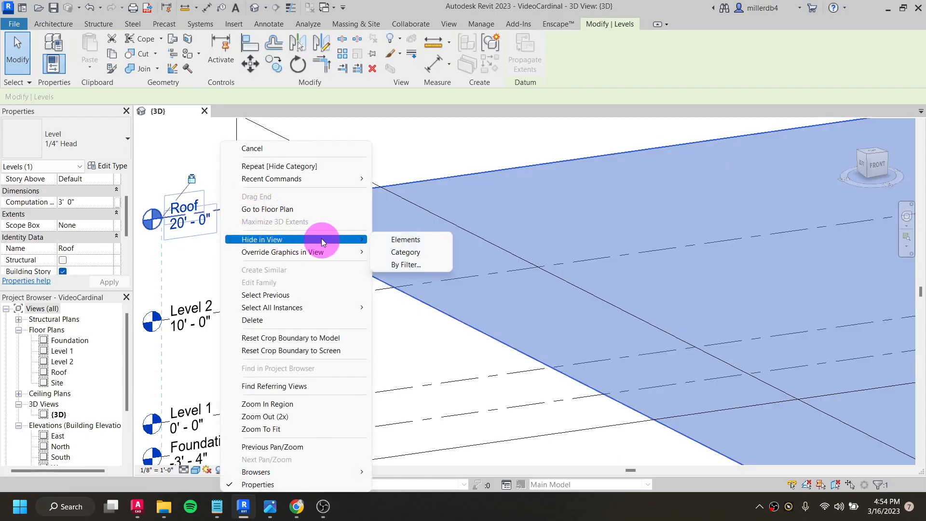
left_click(404, 251)
- Hide the Roofs category in the 3D view from the main roof and look into the upper floor from above
scroll(405, 251, "down", 2)
scroll(554, 289, "down", 1)
middle_click_drag(565, 284, 406, 290)
scroll(484, 280, "up", 3)
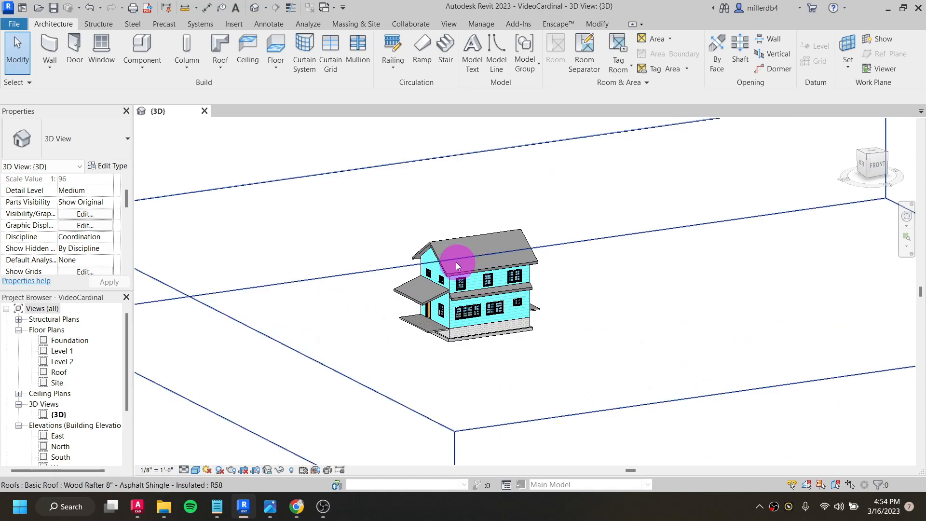
left_click(447, 270)
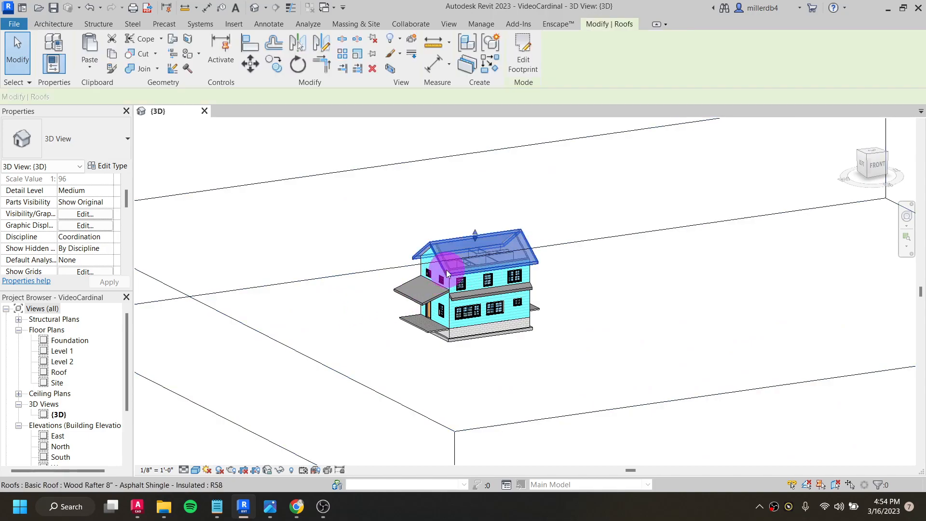
right_click(446, 270)
mouse_move(500, 240)
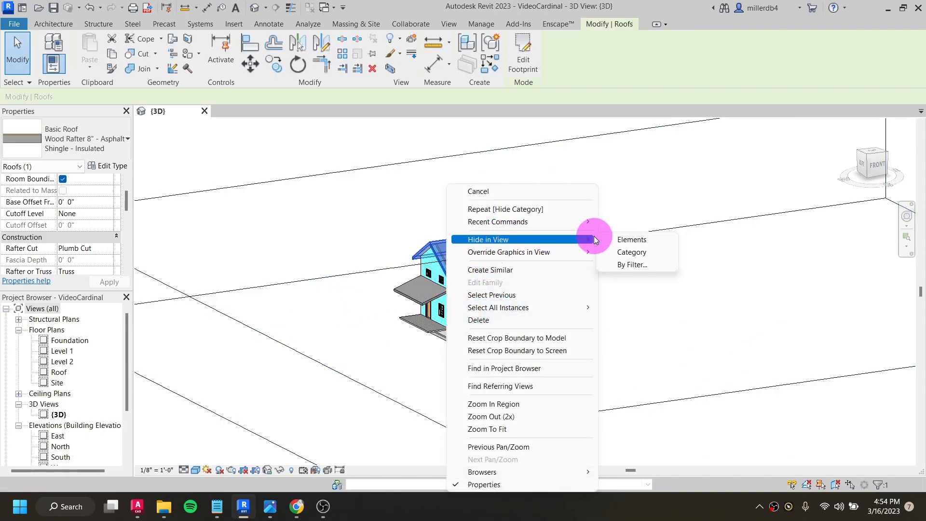
left_click(622, 252)
scroll(537, 267, "up", 5)
middle_click_drag(477, 265, 492, 496, "shift")
middle_click_drag(470, 354, 488, 250)
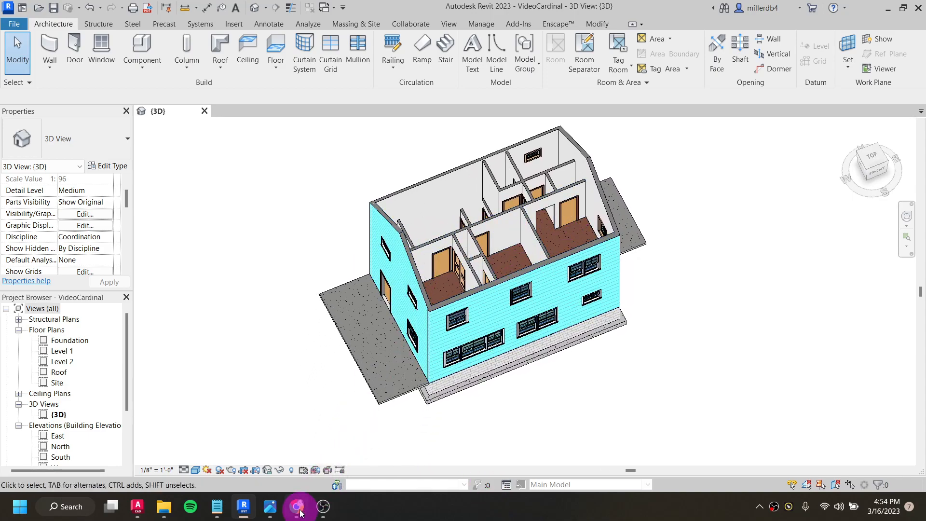
- Reveal the hidden elements in the 3D view and unhide the category of the cardinal.dwg floor plan with the hatched porch
left_click(291, 470)
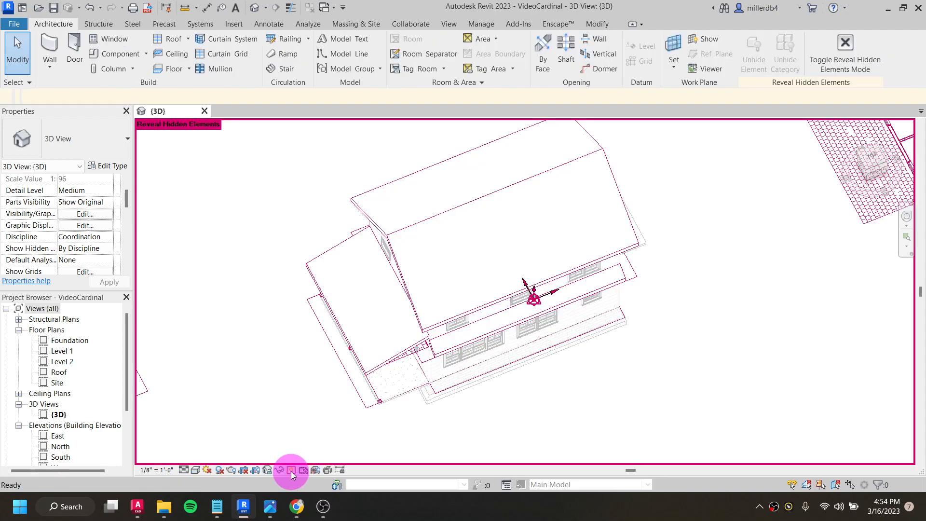
scroll(309, 414, "down", 5)
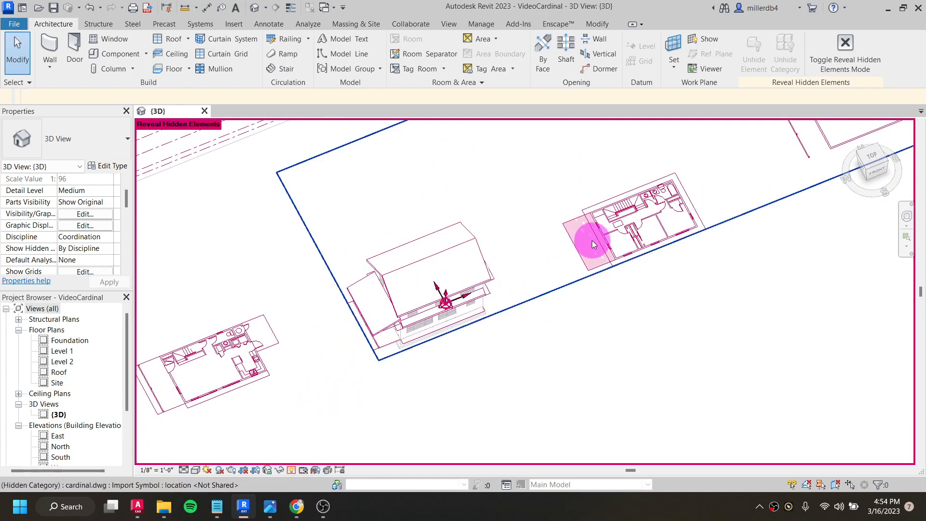
scroll(593, 243, "down", 1)
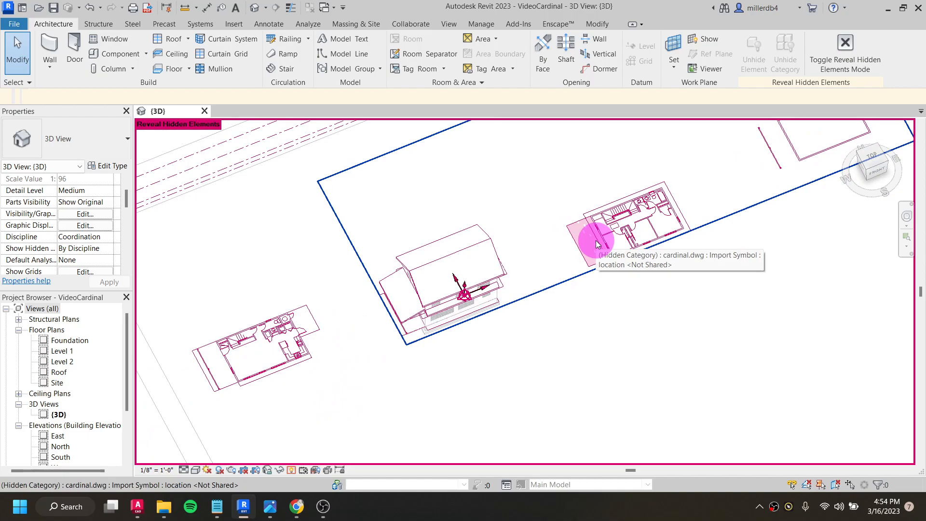
right_click(596, 243)
mouse_move(637, 240)
left_click(781, 251)
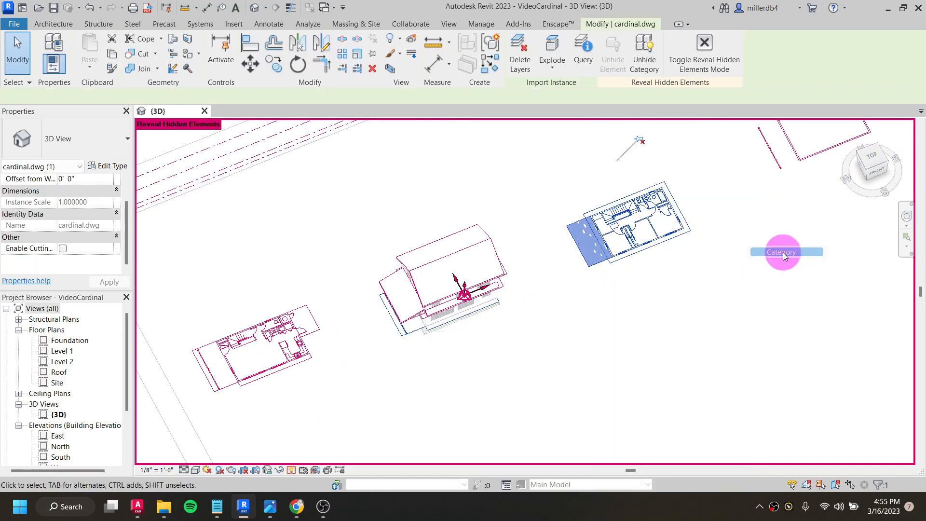
left_click(450, 400)
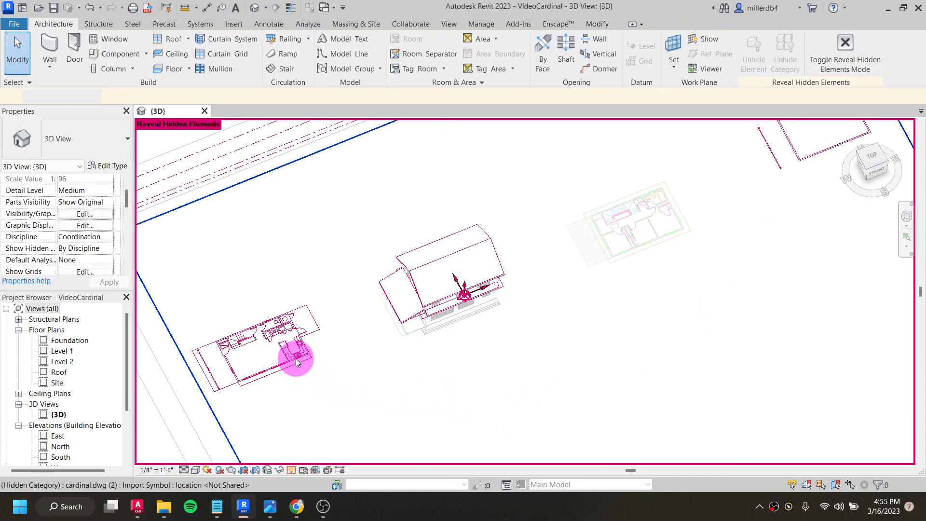
- Unhide the category of the imported cardinal.dwg (2) drawing and the Roofs category using the house's main roof
left_click(292, 356)
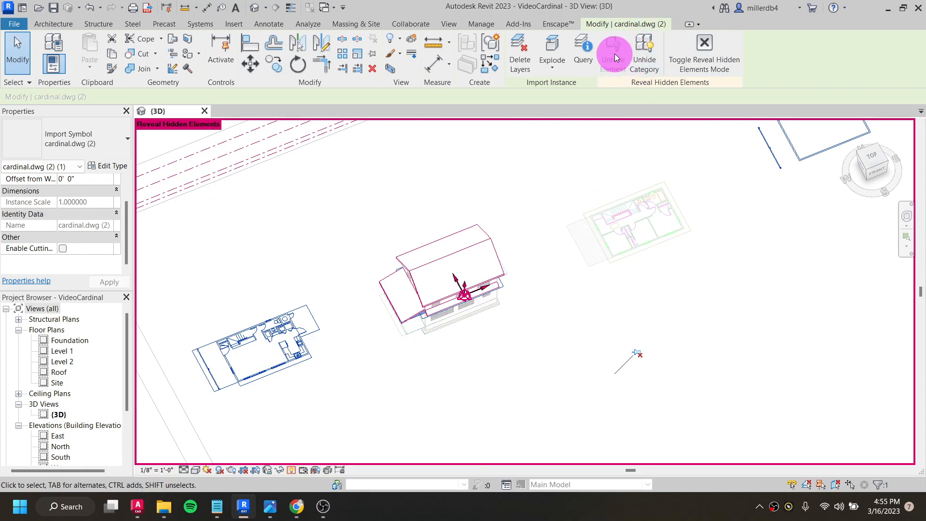
left_click(640, 51)
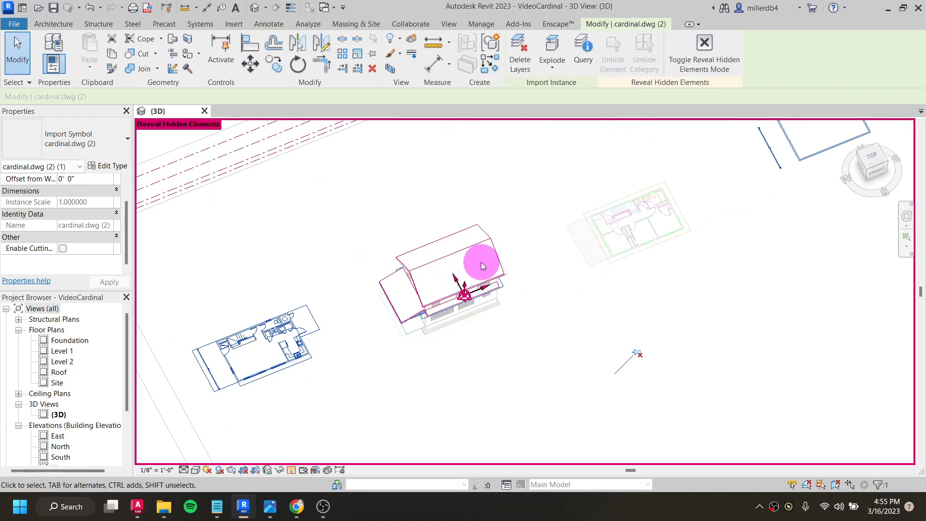
left_click(471, 249)
left_click(585, 67)
- Unhide the Levels category using one of the revealed levels, and exit Reveal Hidden Elements mode
middle_click_drag(296, 292, 409, 320)
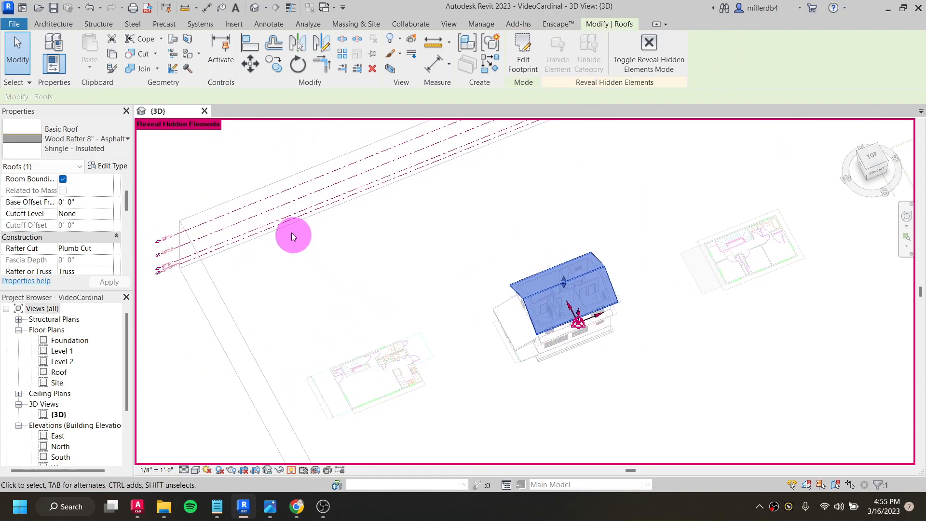
left_click(289, 186)
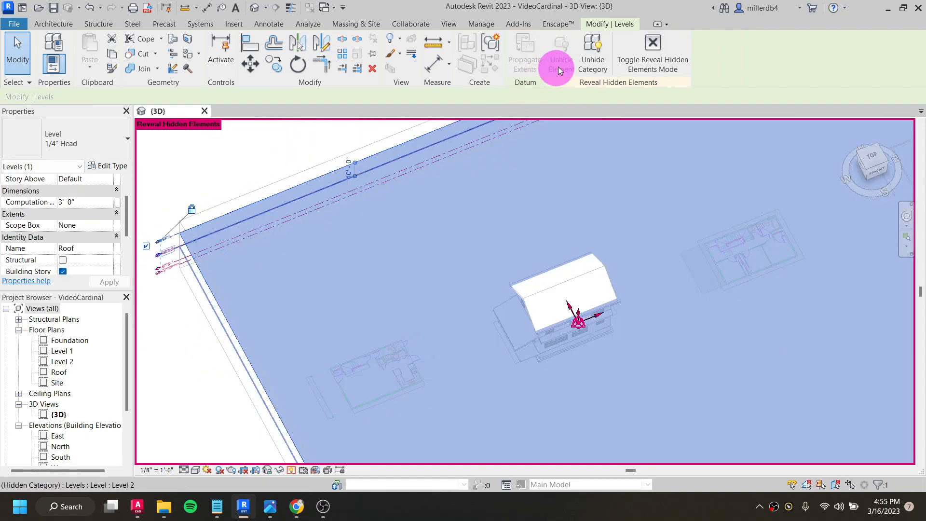
left_click(601, 52)
scroll(314, 293, "down", 1)
middle_click_drag(336, 276, 293, 188)
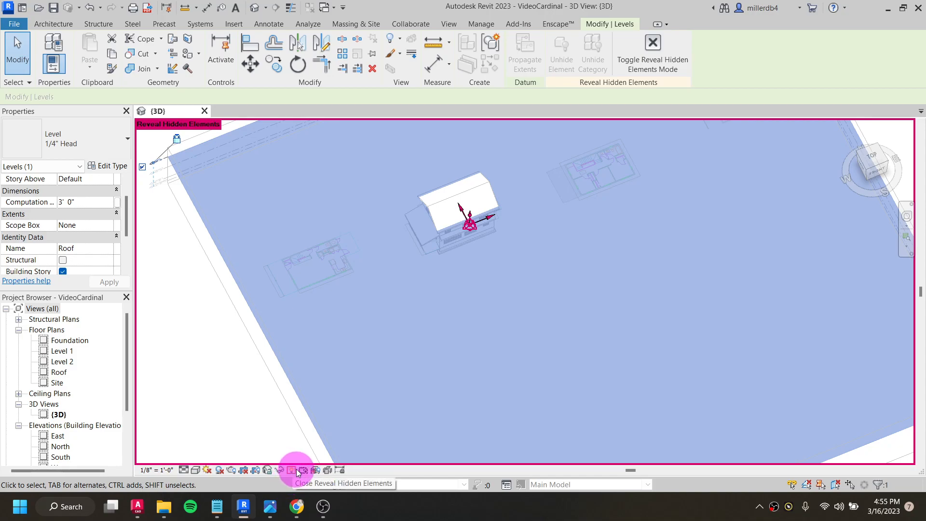
left_click(652, 45)
- Lower the top face of the section box until it cuts through the upper floor of the house
middle_click_drag(383, 343, 421, 215, "shift")
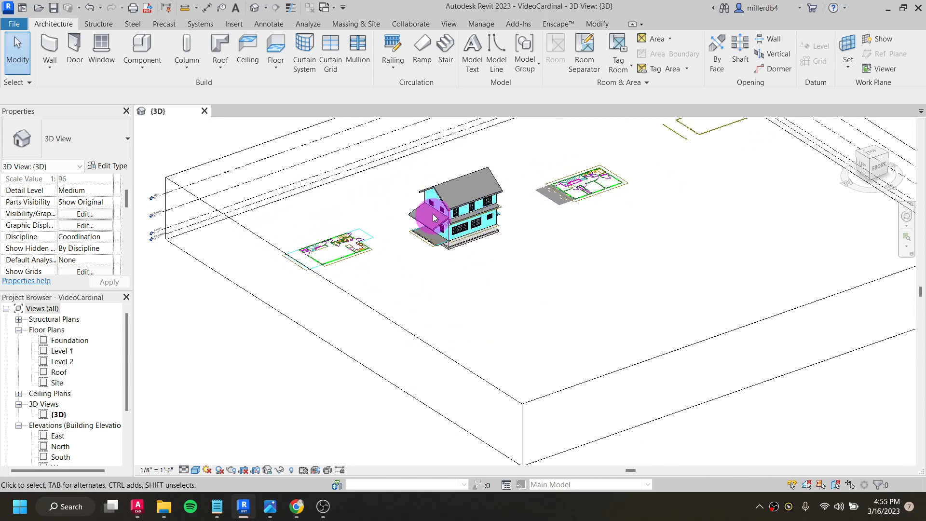
scroll(450, 204, "up", 6)
scroll(452, 207, "down", 5)
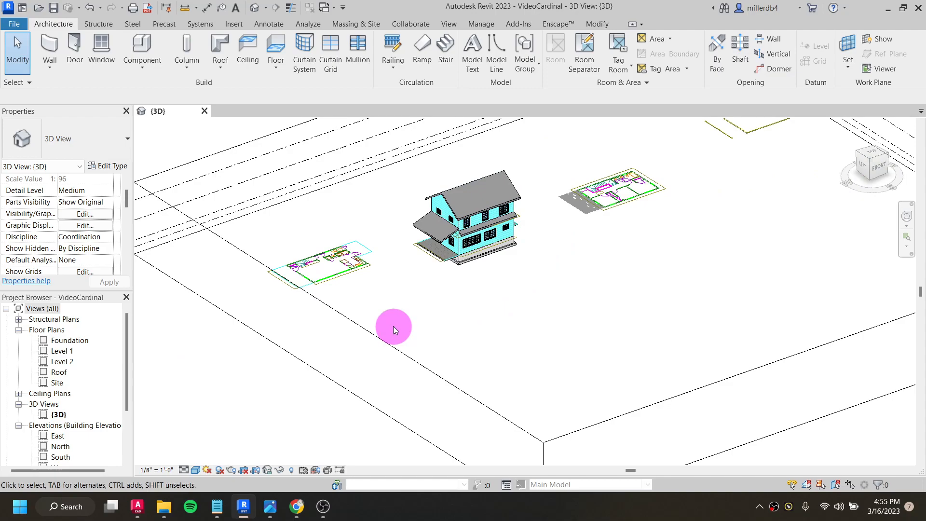
scroll(468, 221, "up", 4)
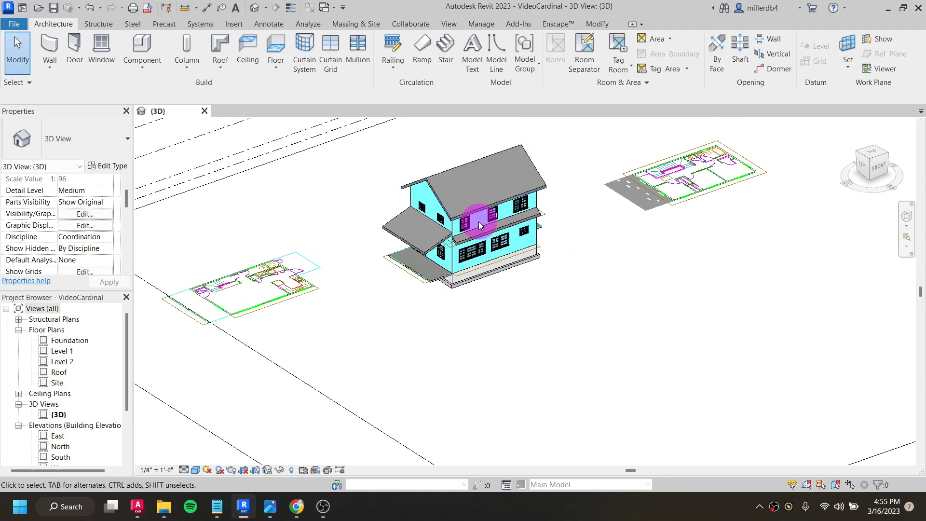
middle_click_drag(478, 218, 459, 313)
scroll(461, 300, "down", 2)
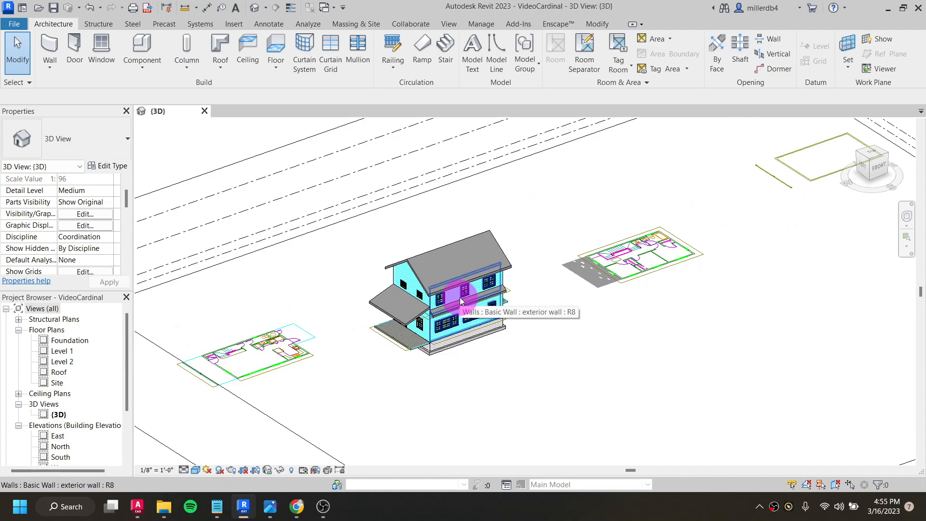
scroll(460, 300, "down", 3)
left_click(381, 424)
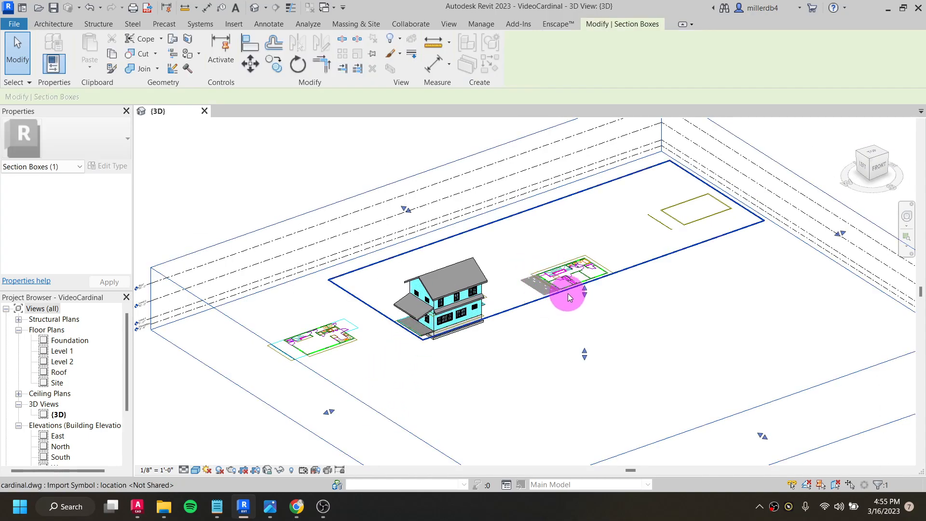
left_click_drag(584, 292, 595, 308)
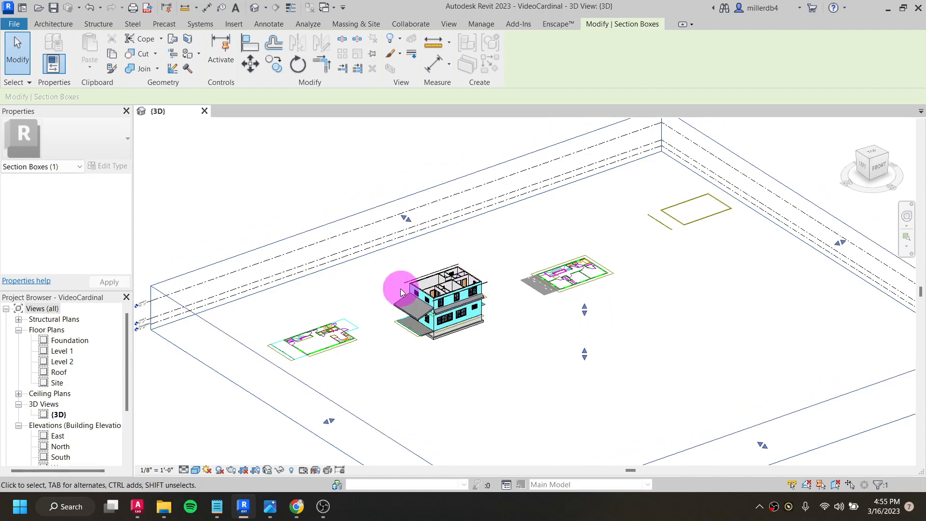
- Raise the section box's top face above the roof ridge, and lower it again to cut the upper-floor walls
scroll(425, 285, "up", 3)
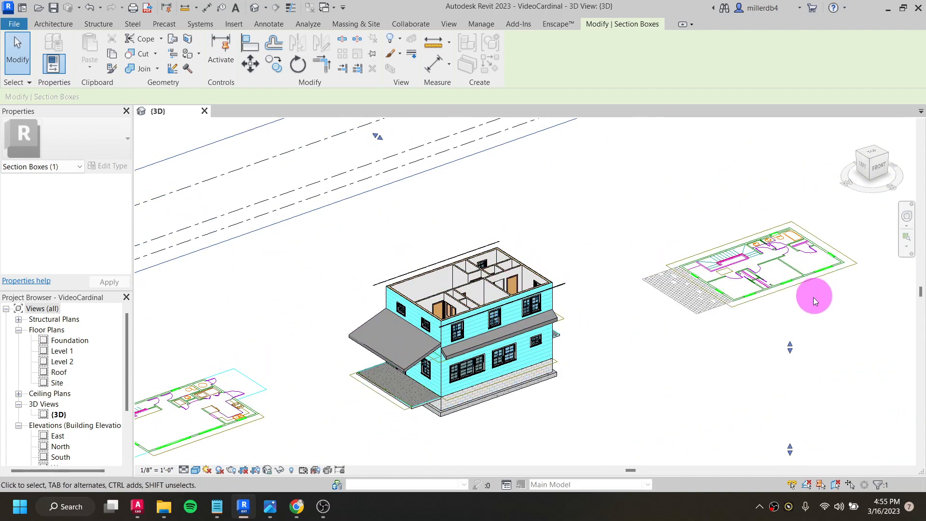
left_click_drag(789, 346, 800, 294)
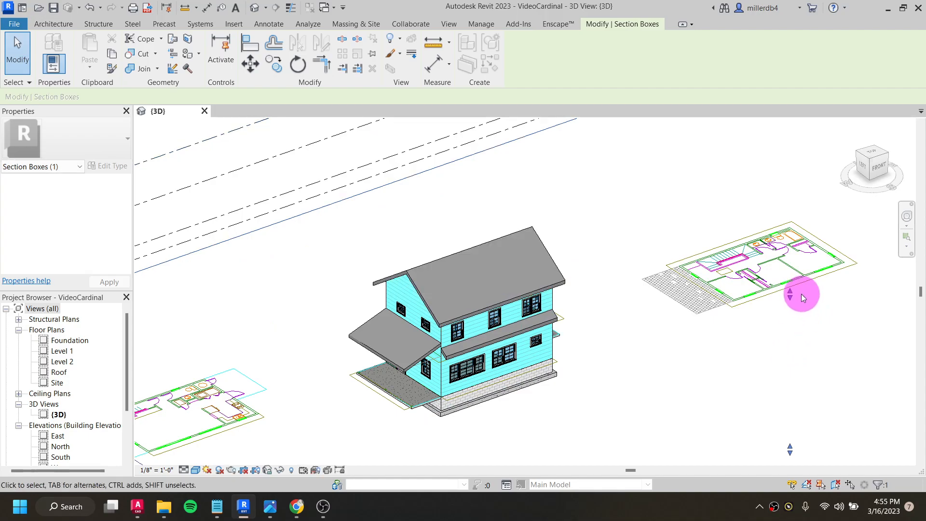
left_click_drag(793, 356, 793, 356)
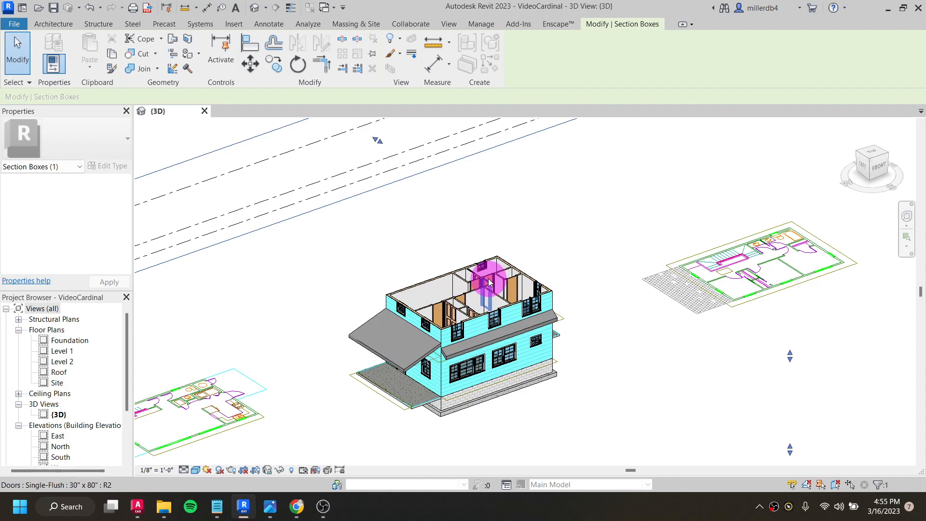
- Raise the section box's top face well above the roof so the box encloses the whole house
left_click_drag(791, 355, 791, 216)
scroll(542, 320, "down", 4)
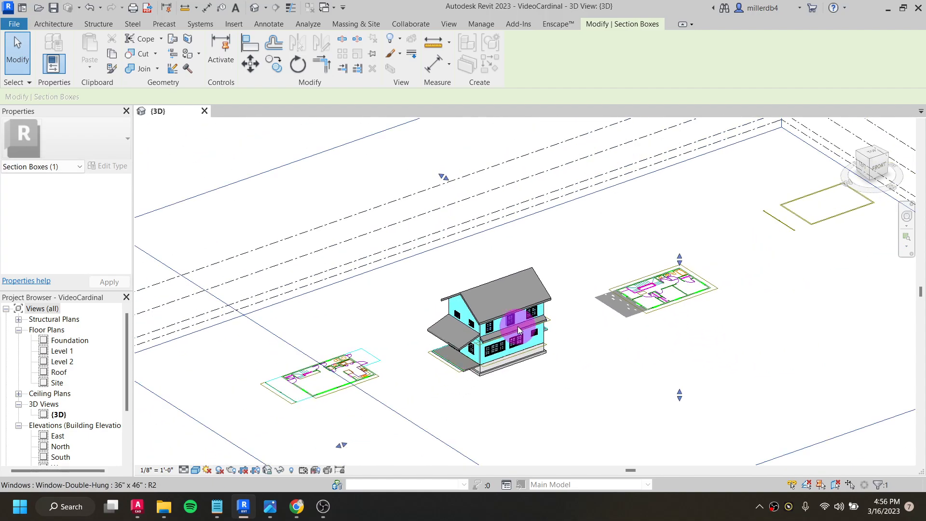
- Deselect the section box and open the Site floor plan
middle_click_drag(311, 367, 403, 336, "shift")
left_click(220, 164)
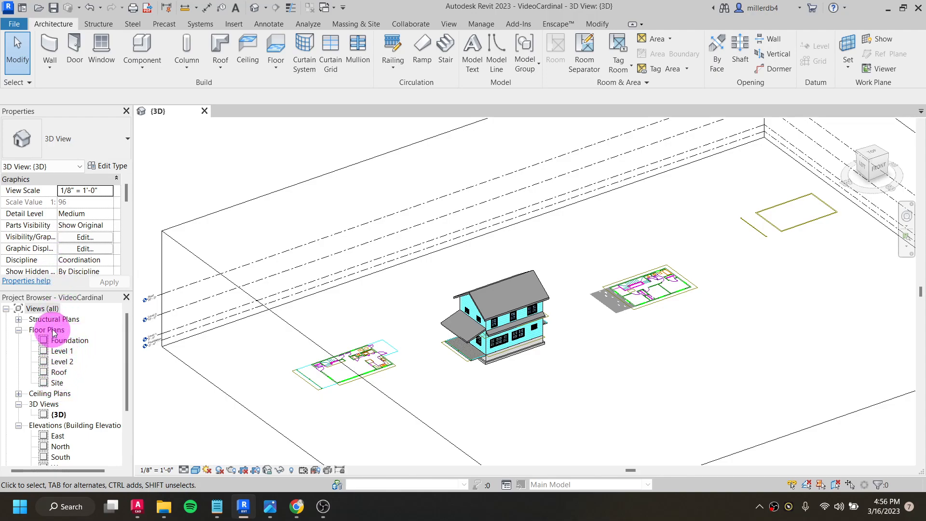
double_click(57, 383)
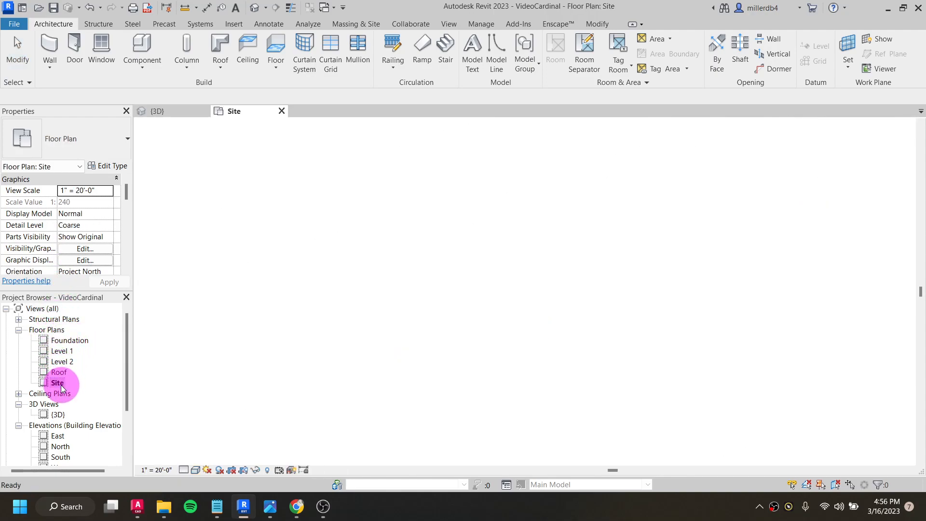
- Hide the whole Elevations category in the Site plan using the elevation marker below the house
scroll(362, 222, "up", 1)
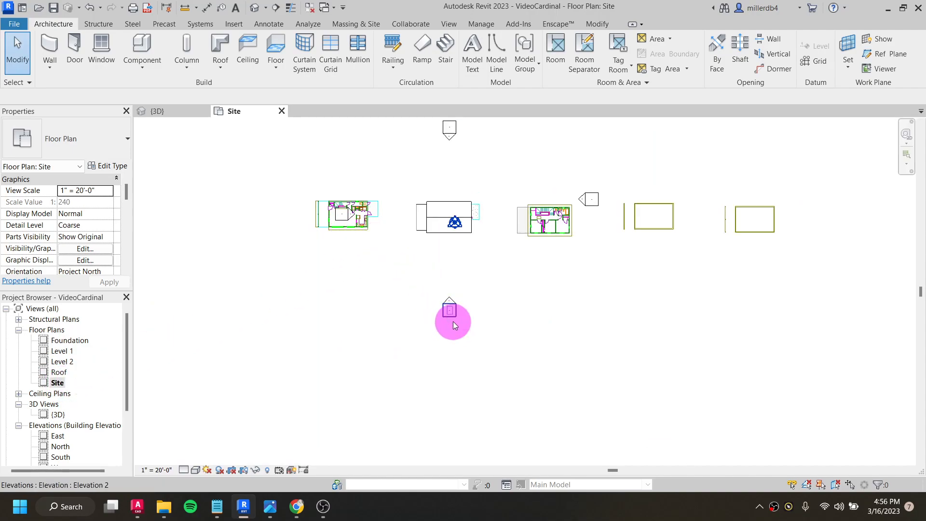
scroll(455, 318, "up", 2)
scroll(455, 317, "up", 1)
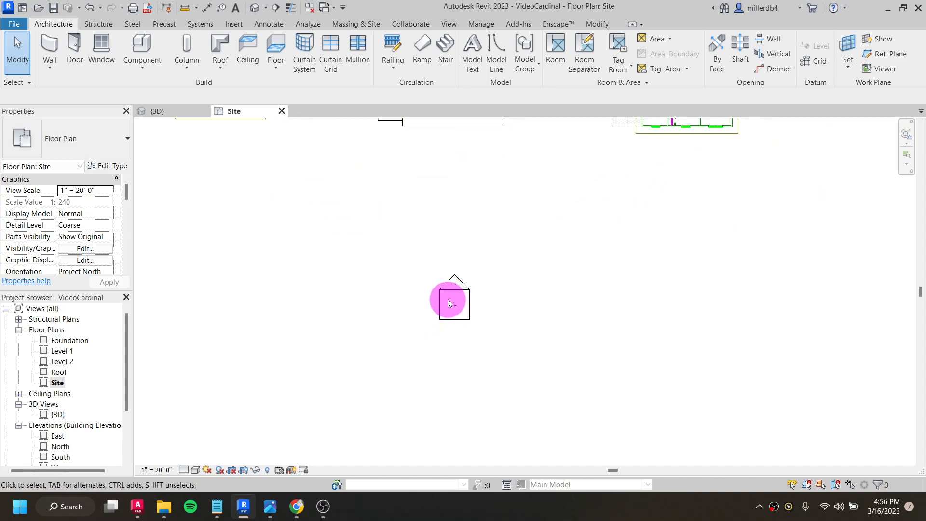
left_click(448, 293)
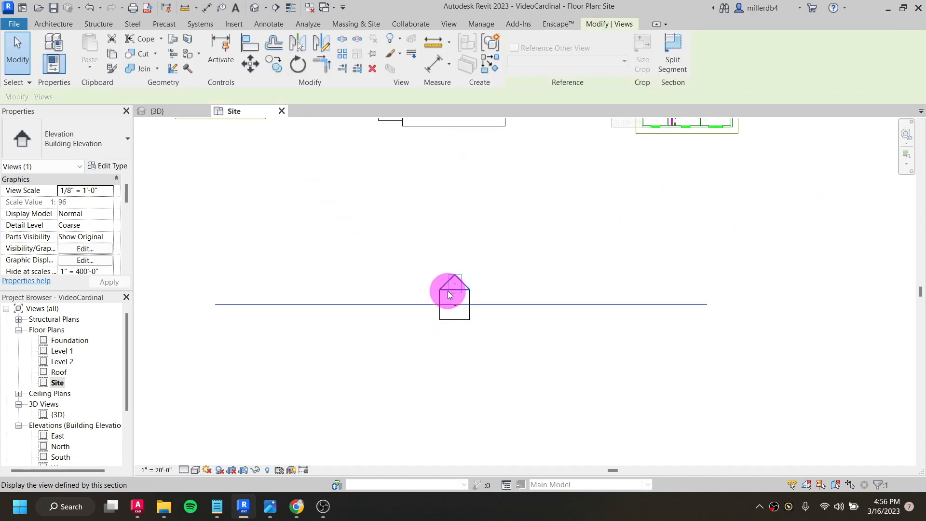
right_click(448, 291)
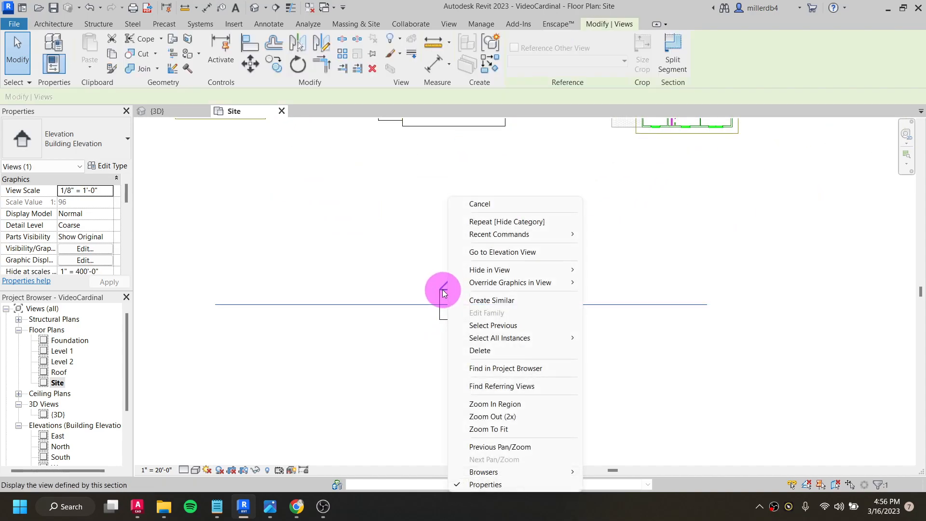
mouse_move(453, 269)
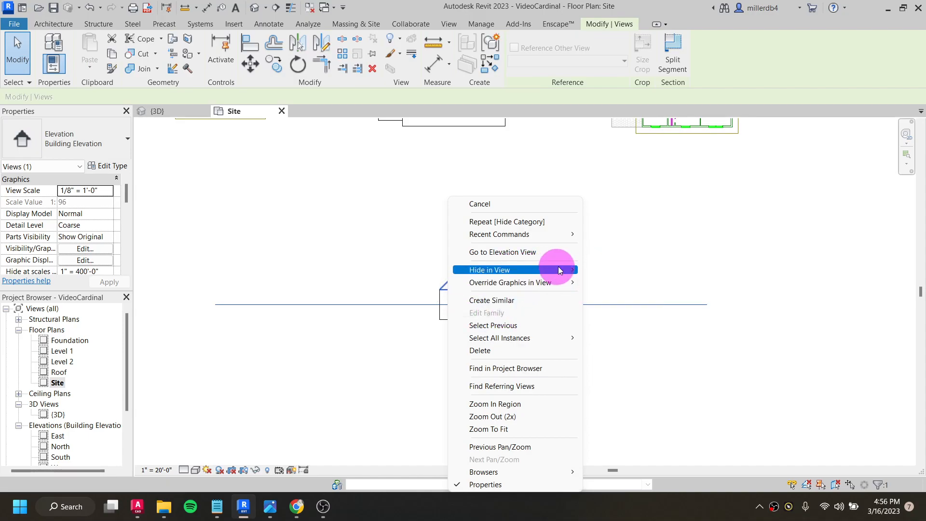
mouse_move(561, 268)
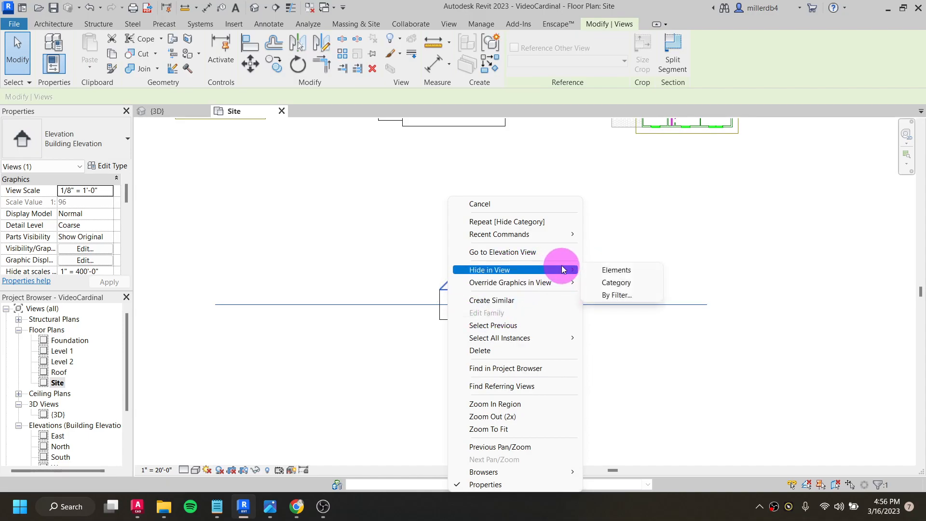
left_click(612, 283)
- Hide the imported drawings cardinal.dwg and cardinal.dwg (2) in the Site plan
scroll(611, 283, "down", 5)
middle_click_drag(604, 256, 547, 311)
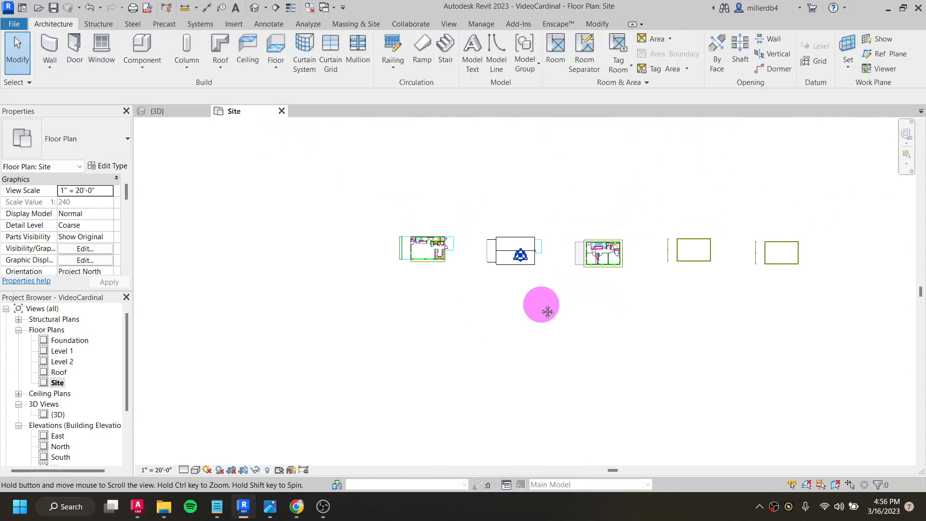
right_click(602, 250)
mouse_move(675, 269)
left_click(781, 283)
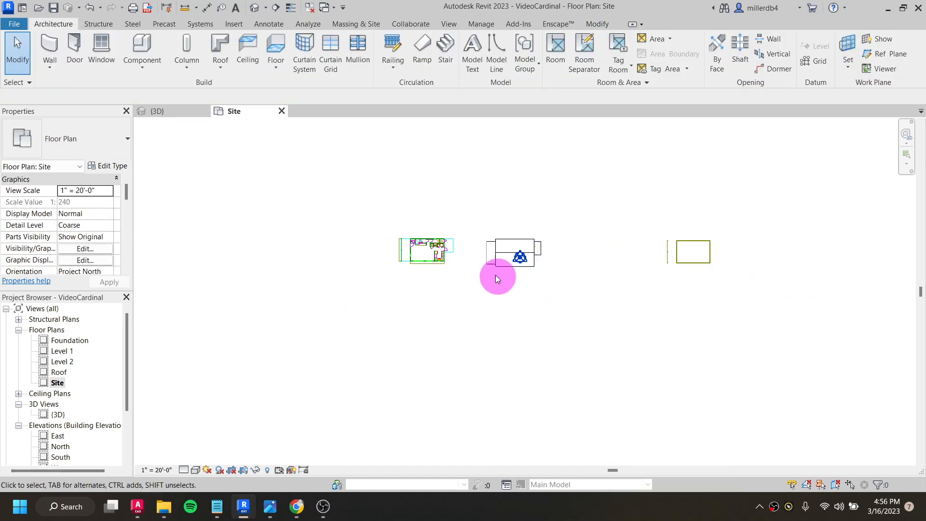
left_click(432, 263)
right_click(433, 260)
mouse_move(489, 272)
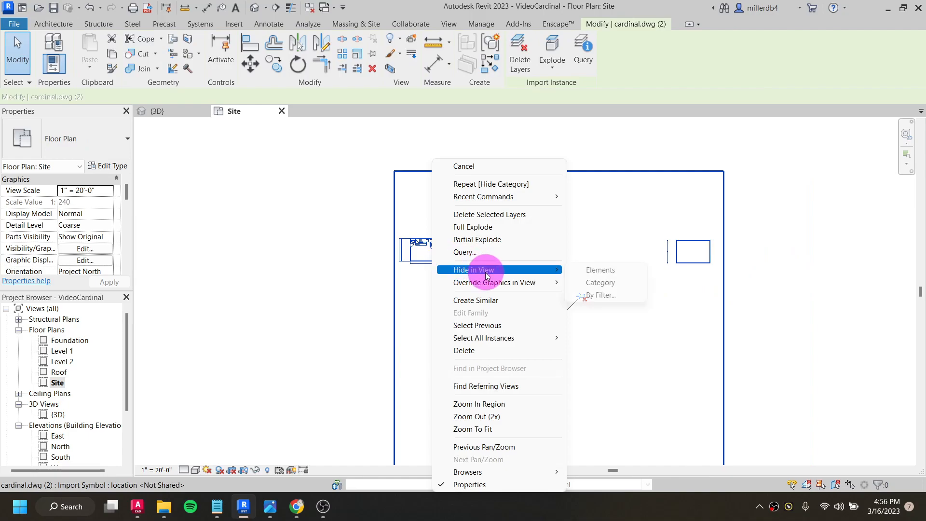
left_click(615, 270)
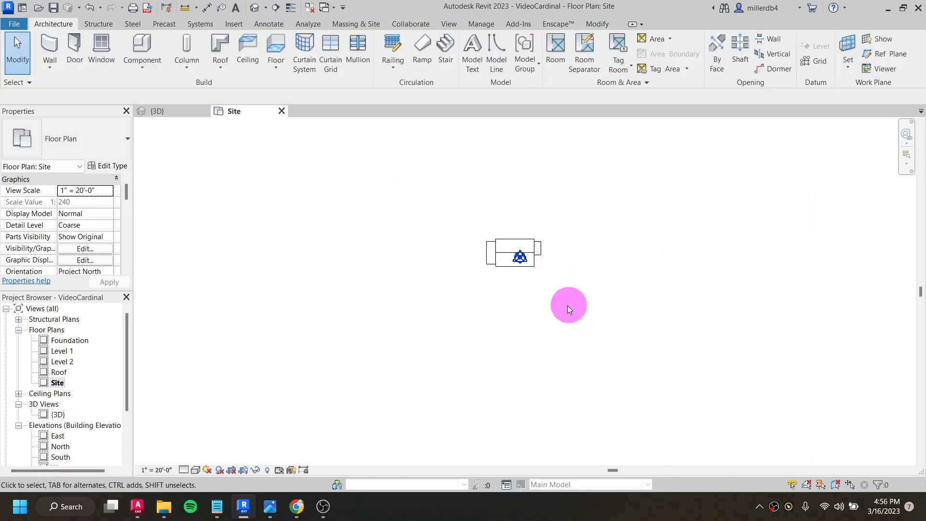
- Switch to Chrome to view the Cadmapper home page, and return to Revit's Site plan
middle_click_drag(540, 314, 507, 258)
scroll(434, 253, "up", 2)
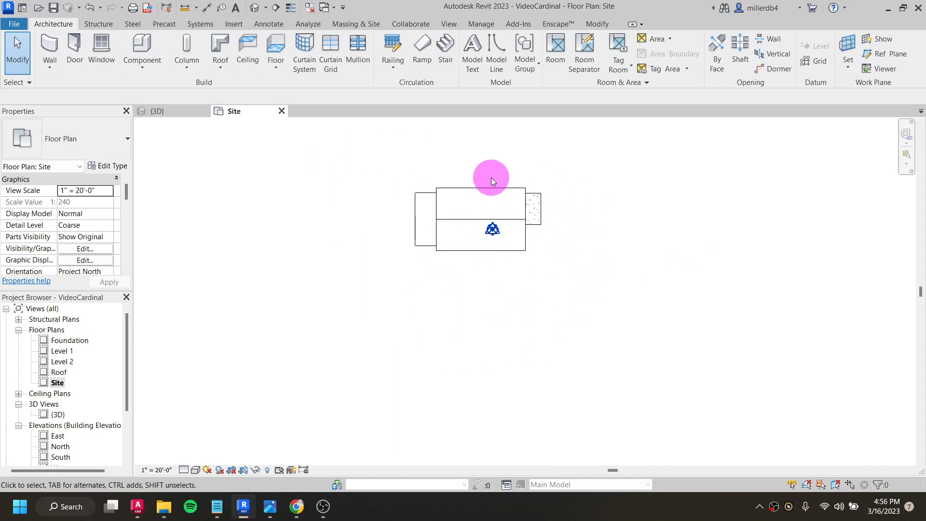
scroll(492, 182, "down", 2)
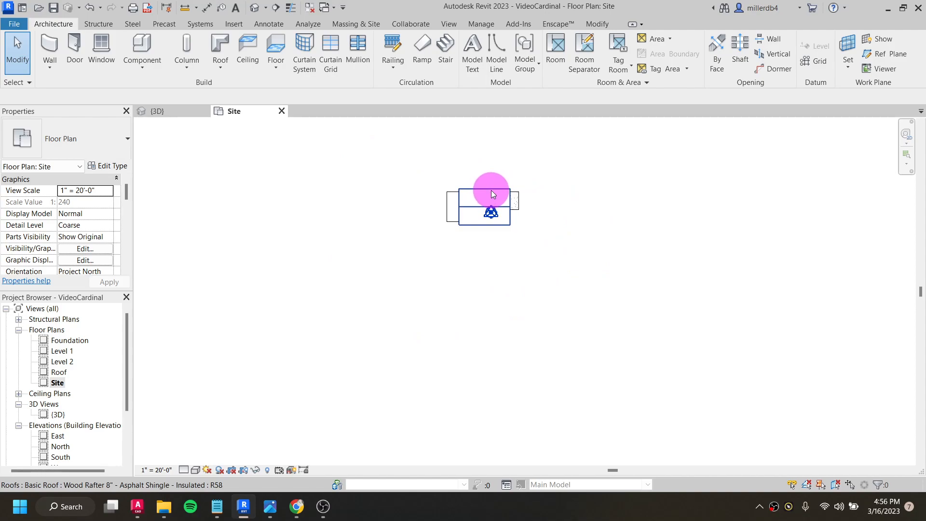
middle_click_drag(491, 193, 485, 211)
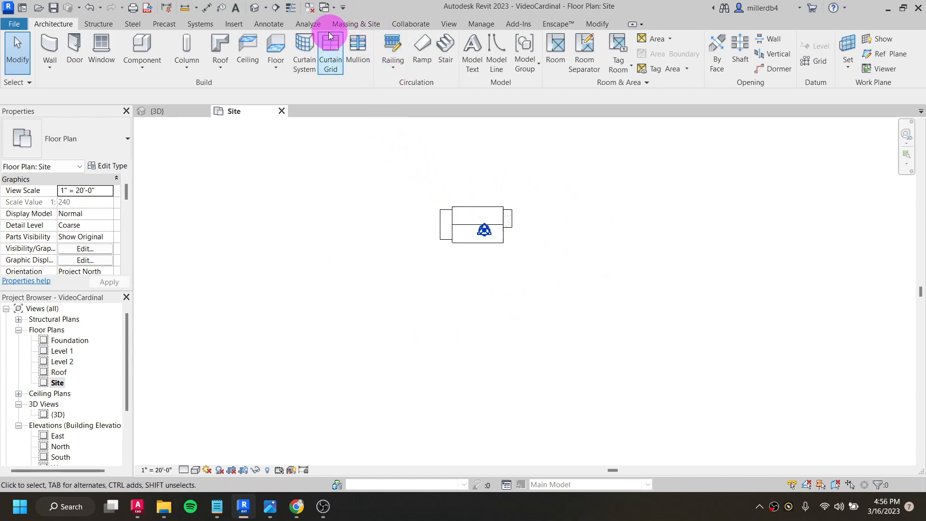
left_click(367, 25)
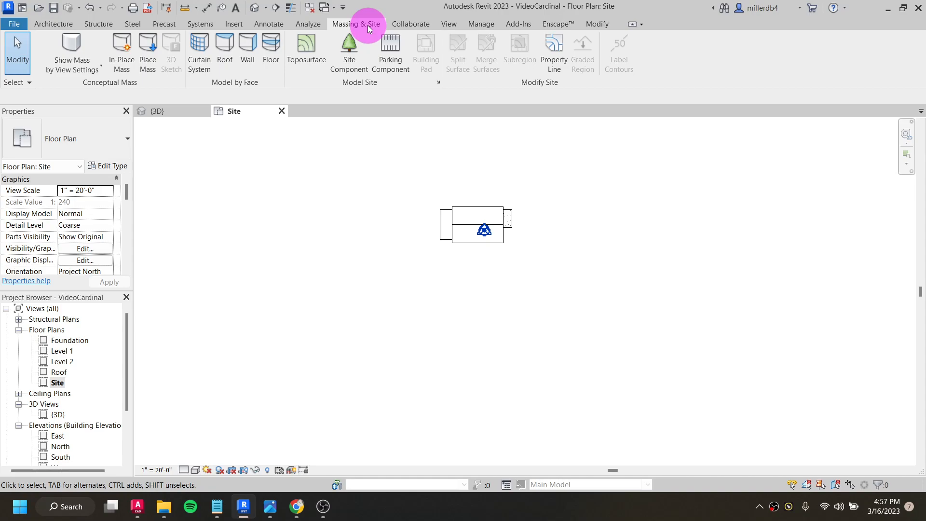
left_click(298, 507)
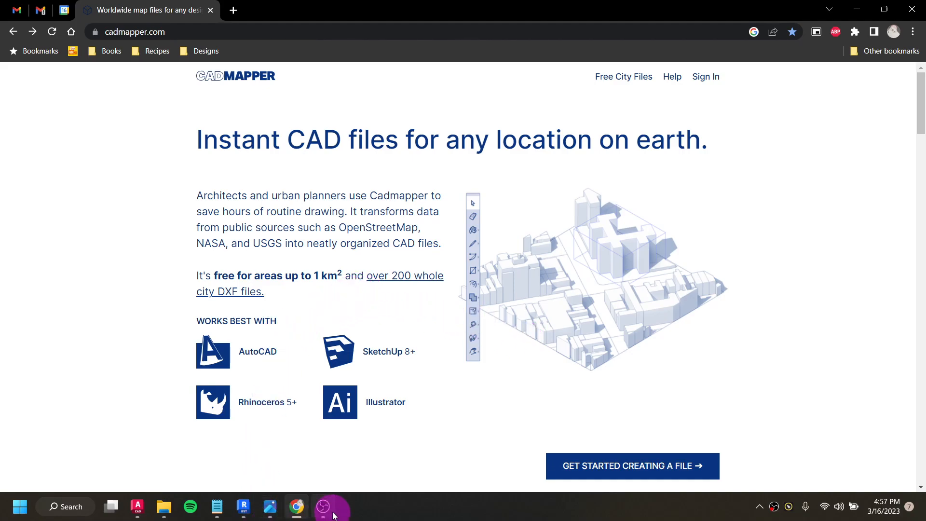
left_click(244, 506)
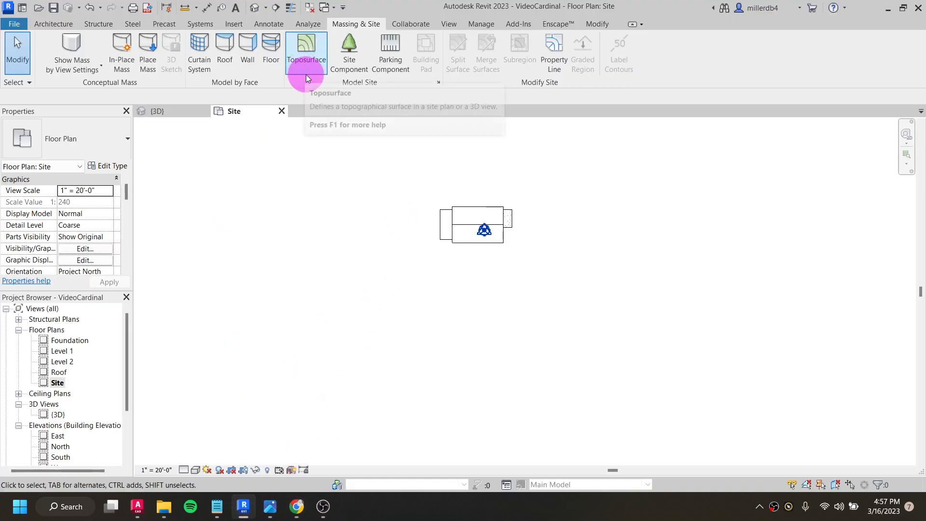
- Start a Toposurface in the Site plan with the point elevation set to -0' 6" as Absolute Elevation
left_click(303, 50)
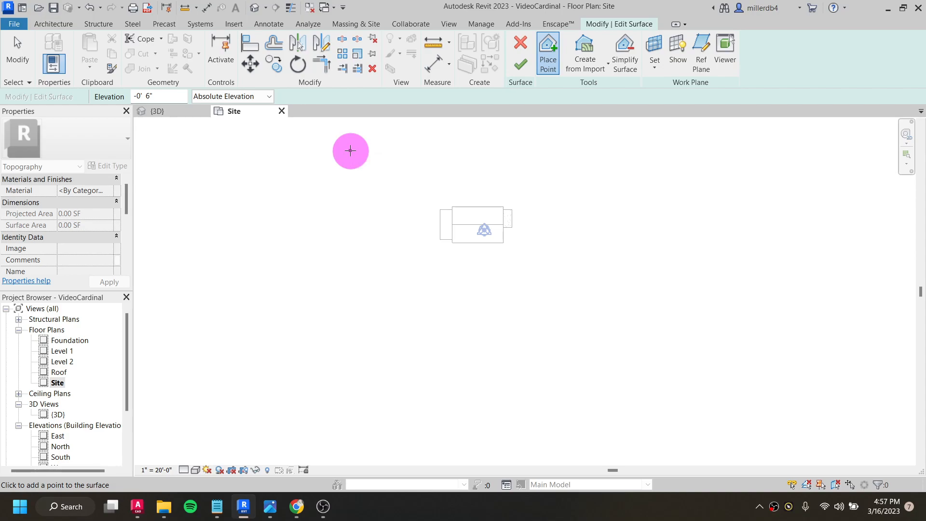
left_click(378, 121)
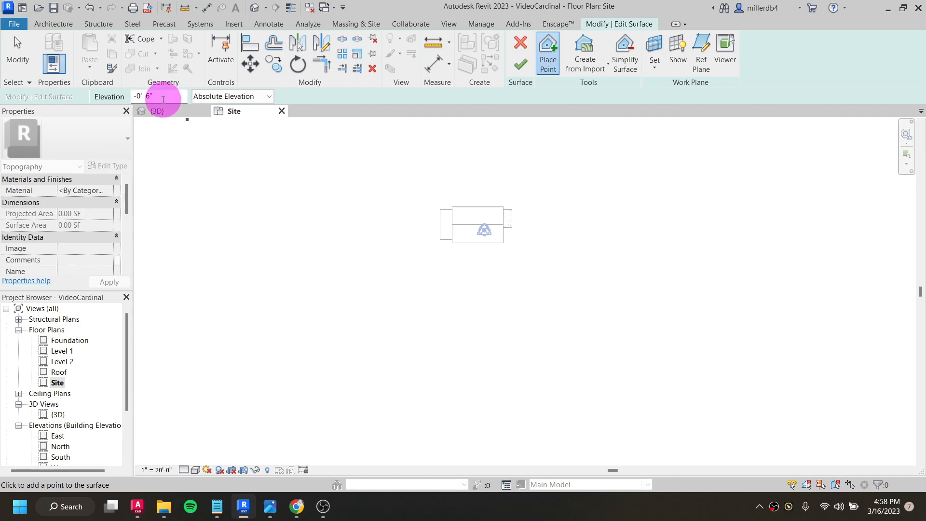
scroll(176, 156, "down", 1)
middle_click_drag(266, 217, 299, 272)
scroll(298, 254, "down", 1)
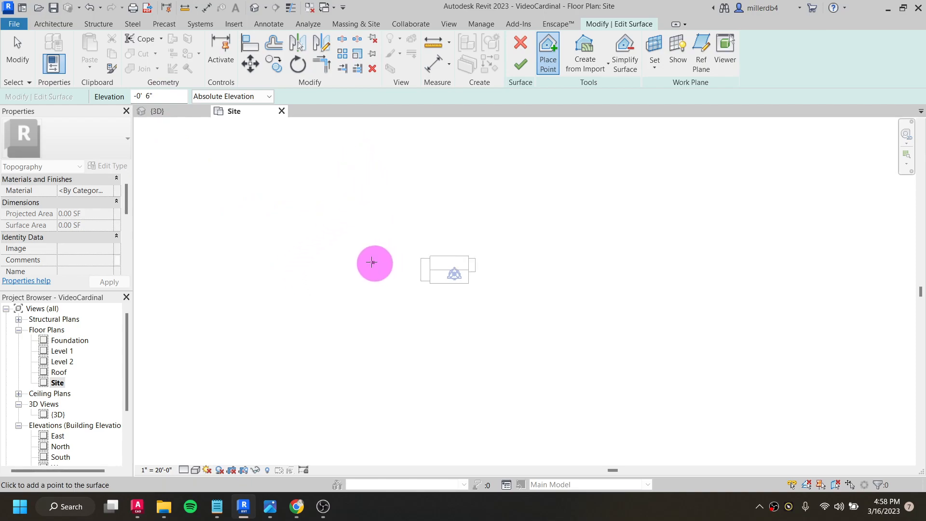
left_click_drag(163, 96, 128, 97)
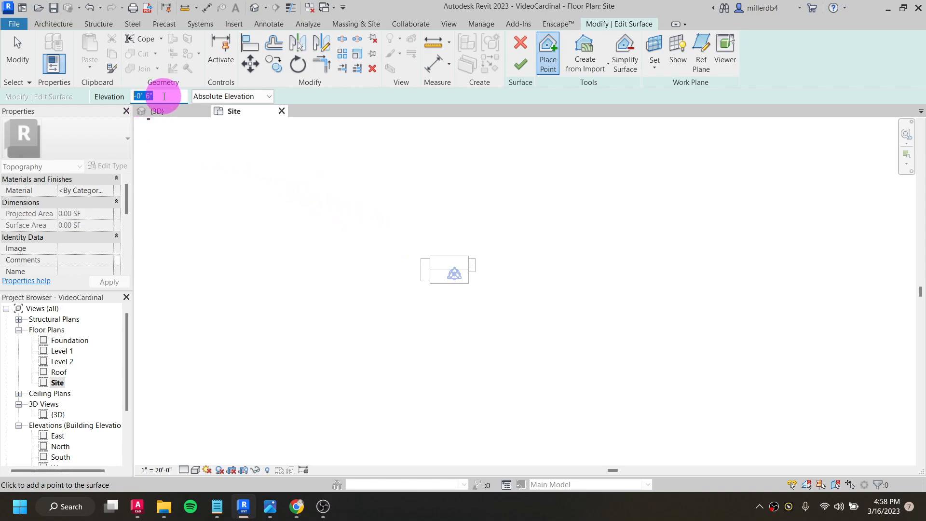
key("Return")
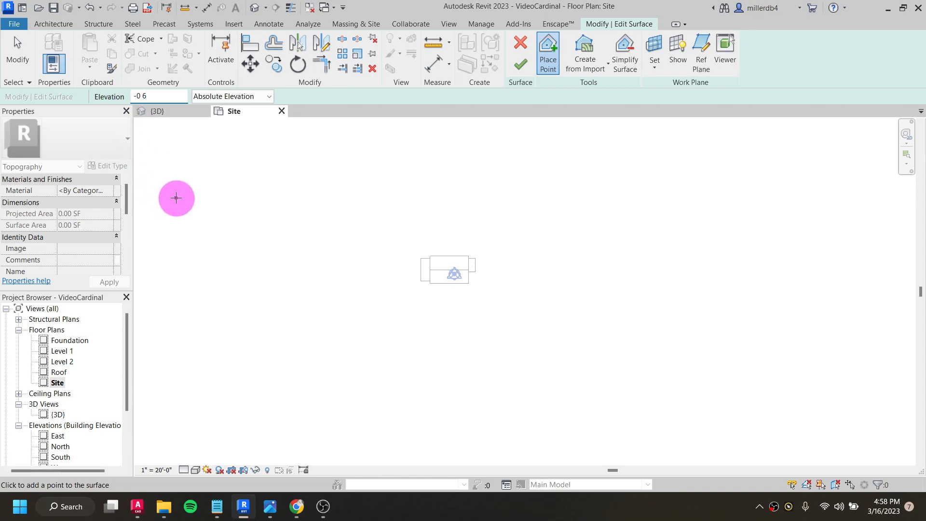
left_click(165, 94)
key("Return")
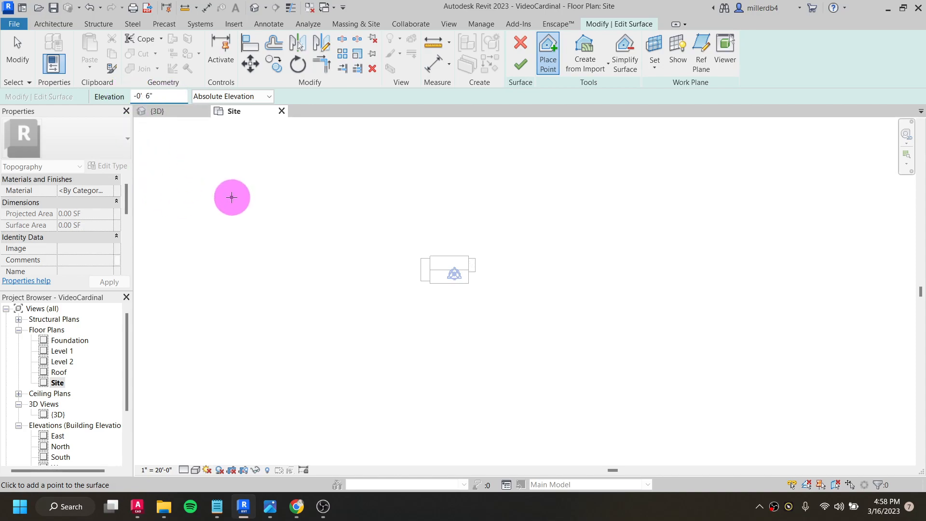
- Place four surface points at -0' 6" in a slightly slanted line west of the house, running from north to south
scroll(342, 157, "down", 1)
left_click(354, 146)
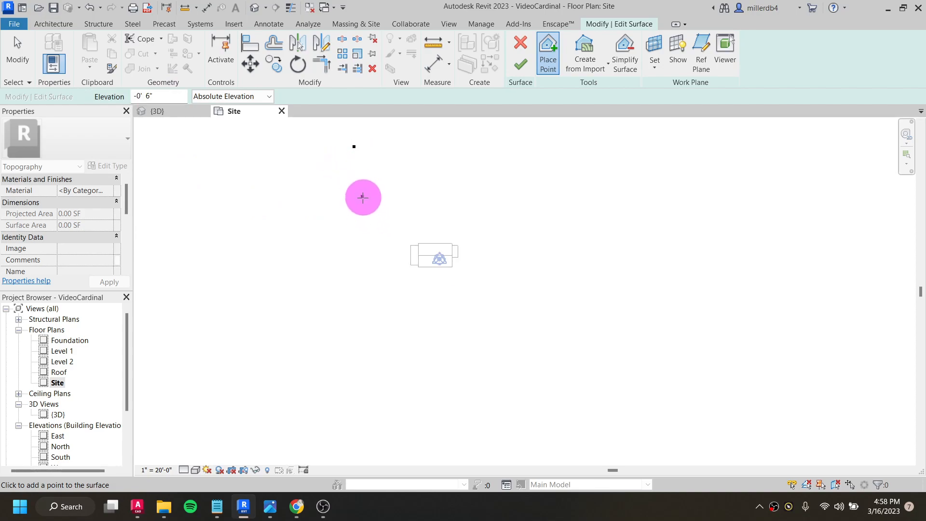
left_click(361, 213)
left_click(367, 278)
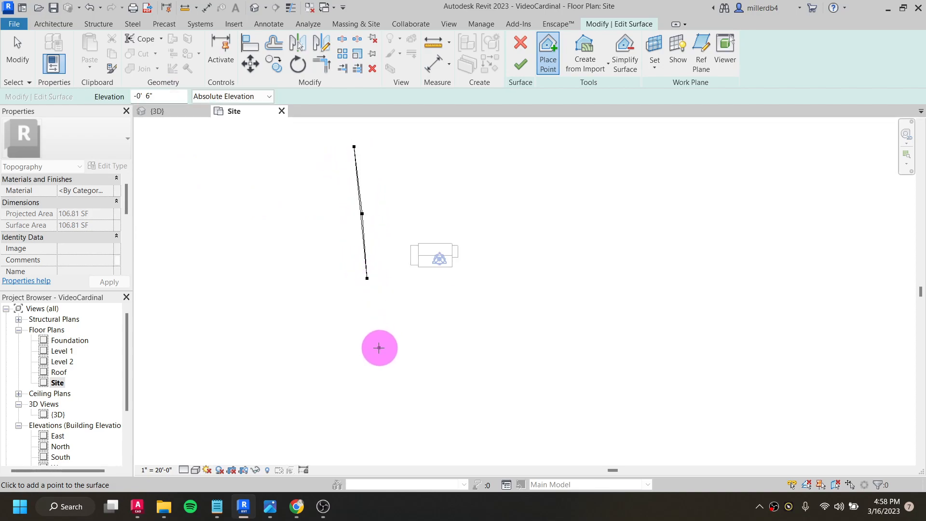
scroll(342, 159, "up", 3)
left_click(374, 151)
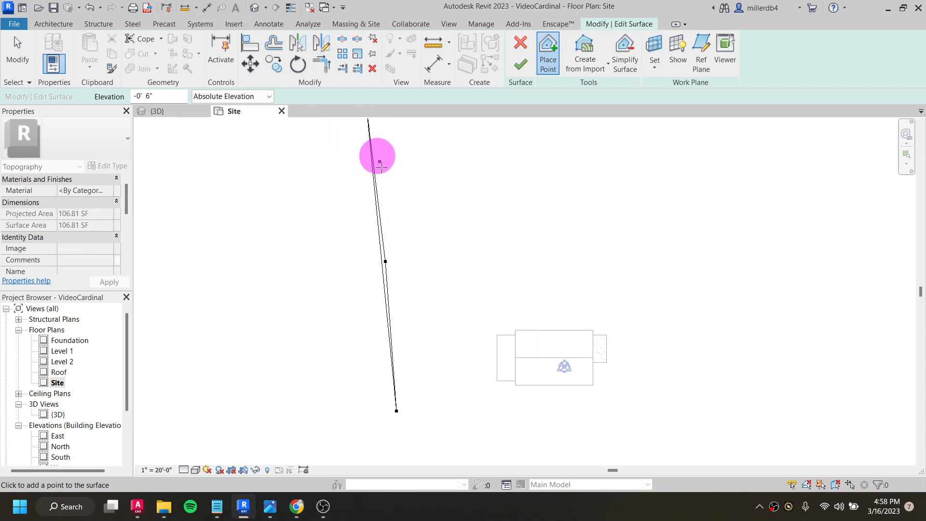
scroll(377, 307, "down", 3)
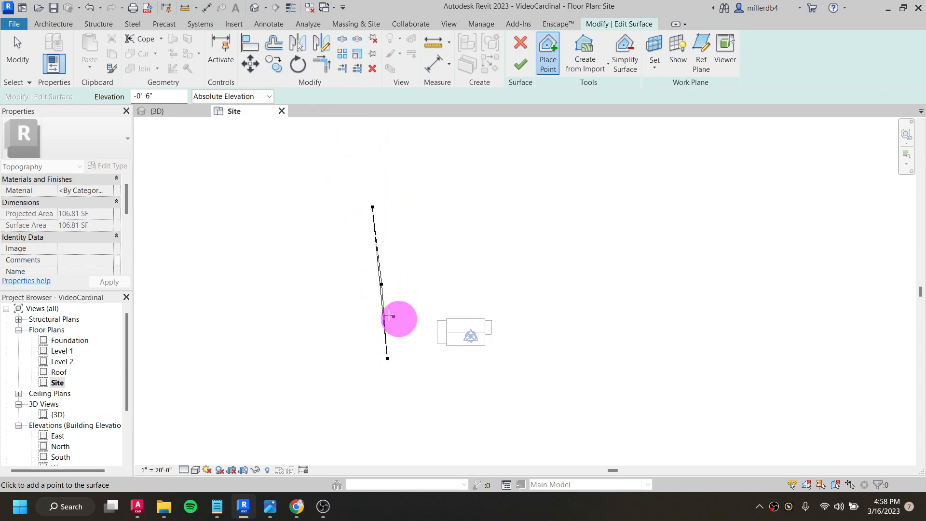
middle_click_drag(608, 297, 619, 254)
left_click(402, 416)
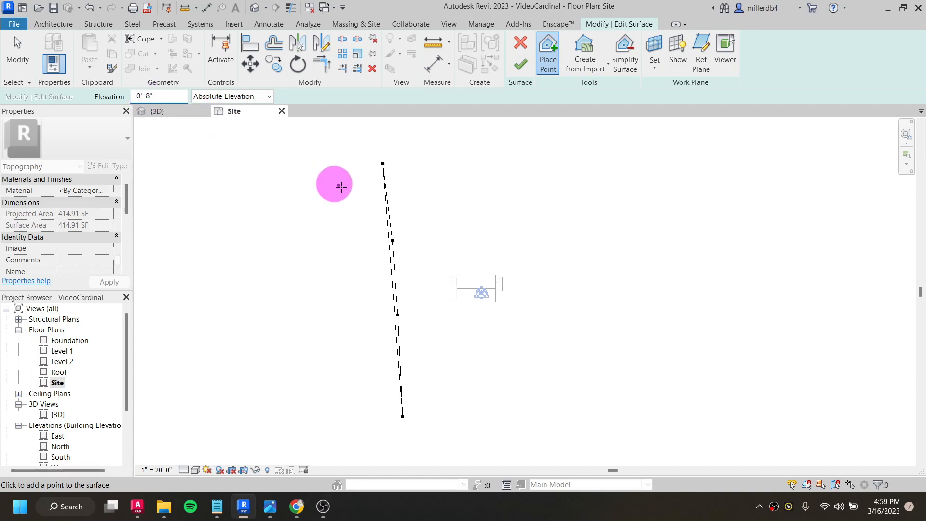
- Place five surface points at elevation -0' 8" in a north-south line passing through the house position
left_click(466, 162)
left_click(473, 225)
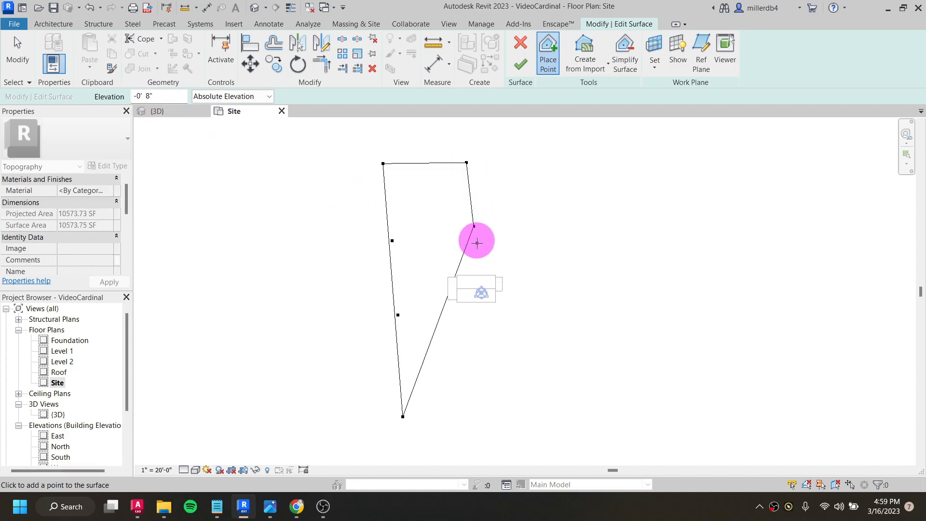
left_click(481, 321)
left_click(490, 381)
left_click(489, 430)
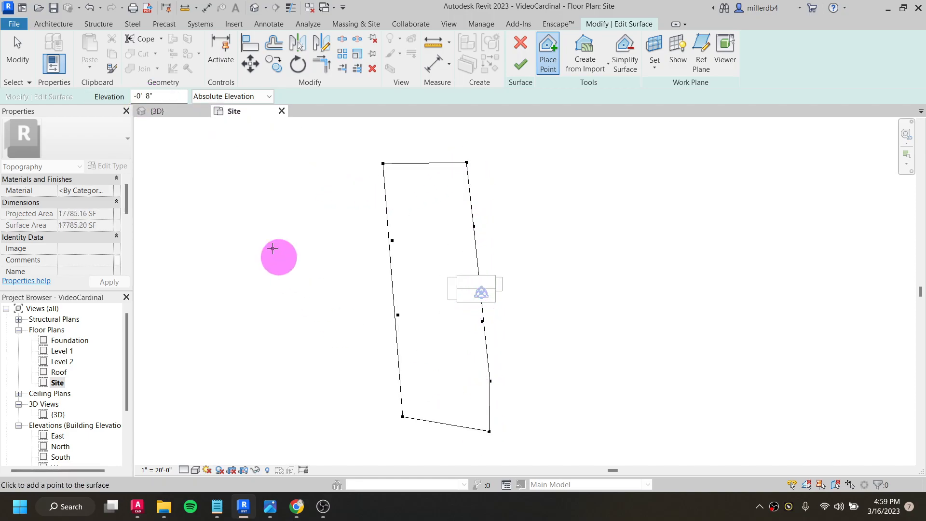
- Set the elevation to -1' 0" and place five surface points in a north-south line just east of the house
left_click_drag(153, 94, 139, 95)
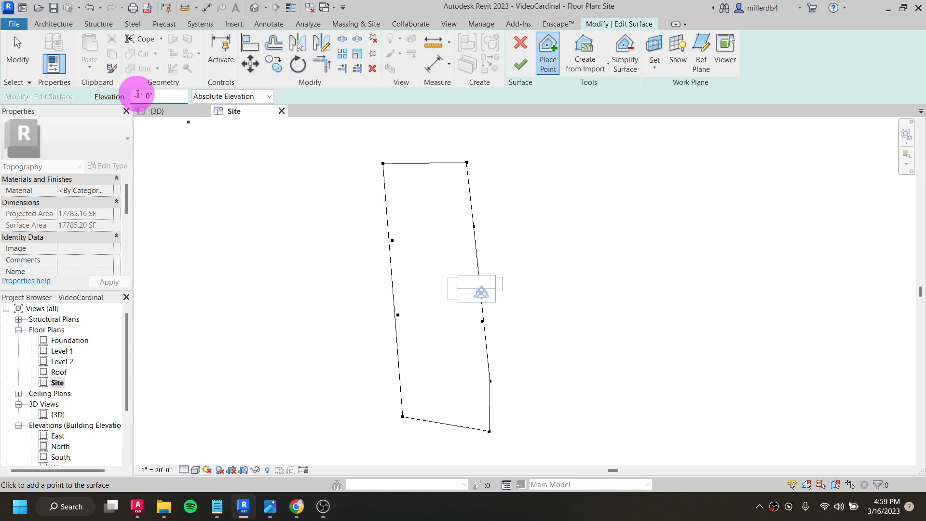
left_click(540, 156)
left_click(555, 296)
left_click(568, 365)
left_click(573, 421)
left_click(578, 440)
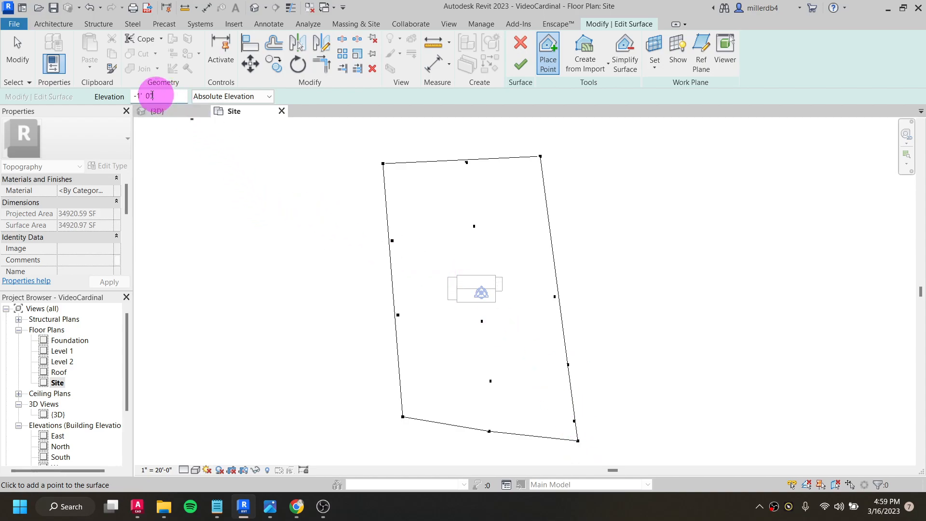
- Set the elevation to -3' 0" and place six surface points along the far eastern side of the site
left_click_drag(155, 95, 113, 98)
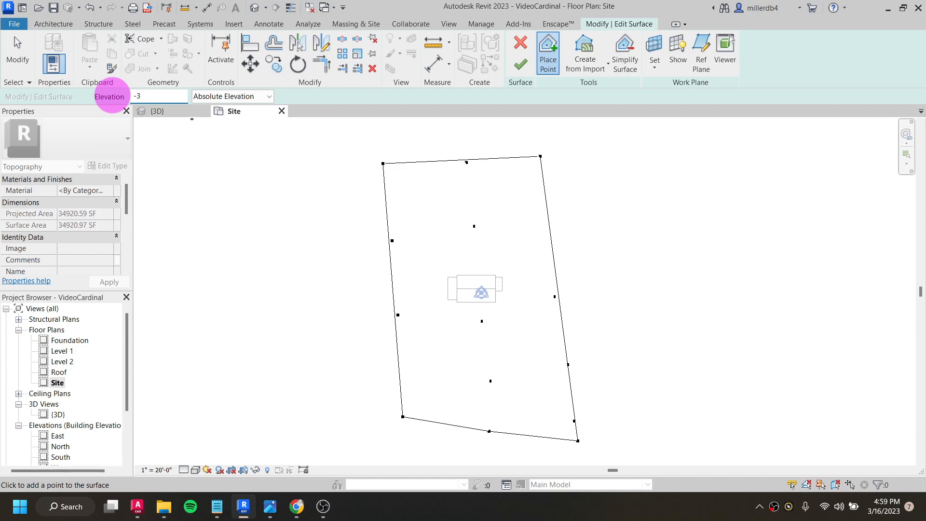
key("Return")
scroll(641, 154, "down", 2)
left_click(651, 135)
left_click(694, 173)
left_click(697, 228)
left_click(706, 309)
left_click(699, 363)
left_click(697, 405)
scroll(715, 285, "up", 2)
middle_click_drag(701, 295, 560, 319)
scroll(559, 319, "down", 3)
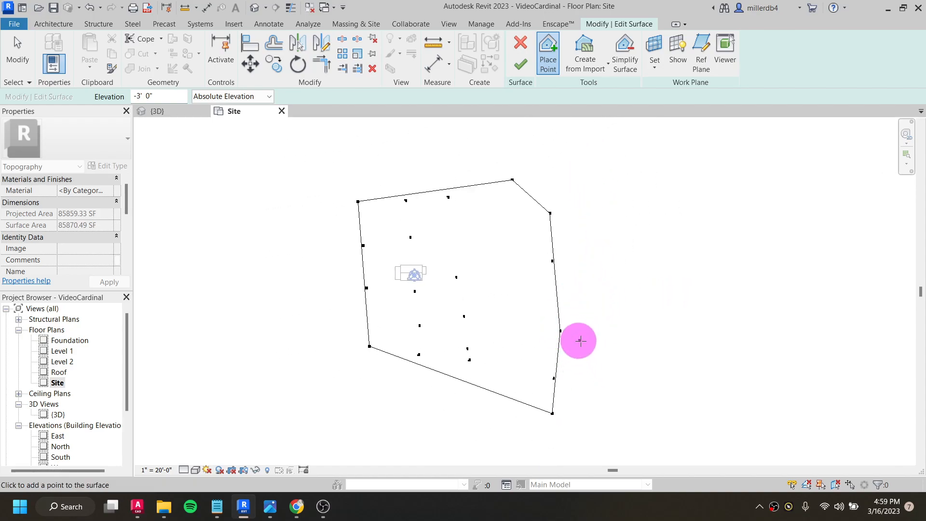
- Set the elevation to -8' 0" and place six surface points from north to south beyond the existing eastern points
left_click(133, 97)
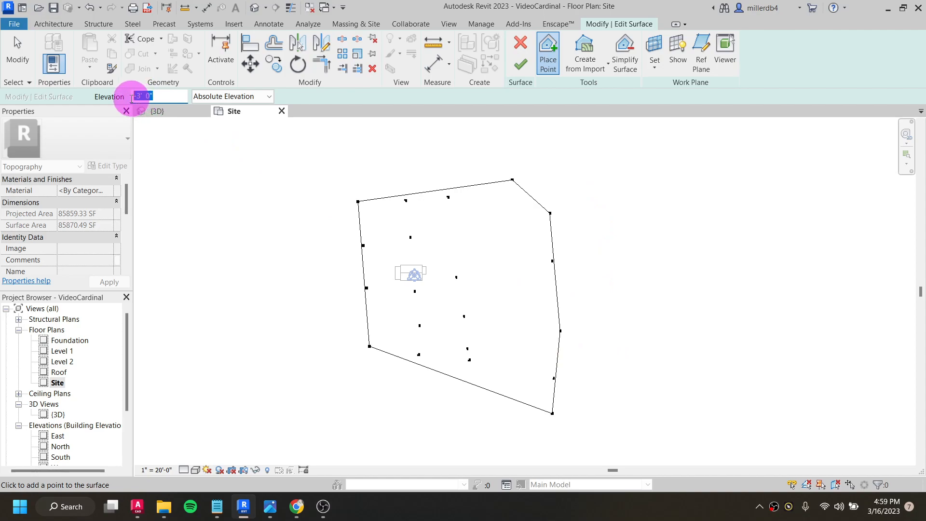
type("-8")
key("Return")
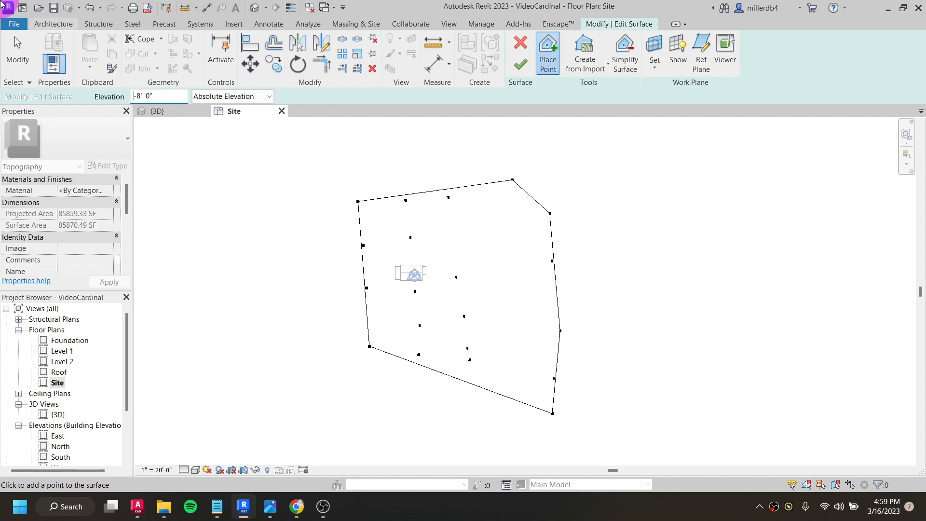
left_click(569, 179)
left_click(578, 203)
left_click(590, 261)
left_click(599, 306)
left_click(598, 344)
left_click(597, 419)
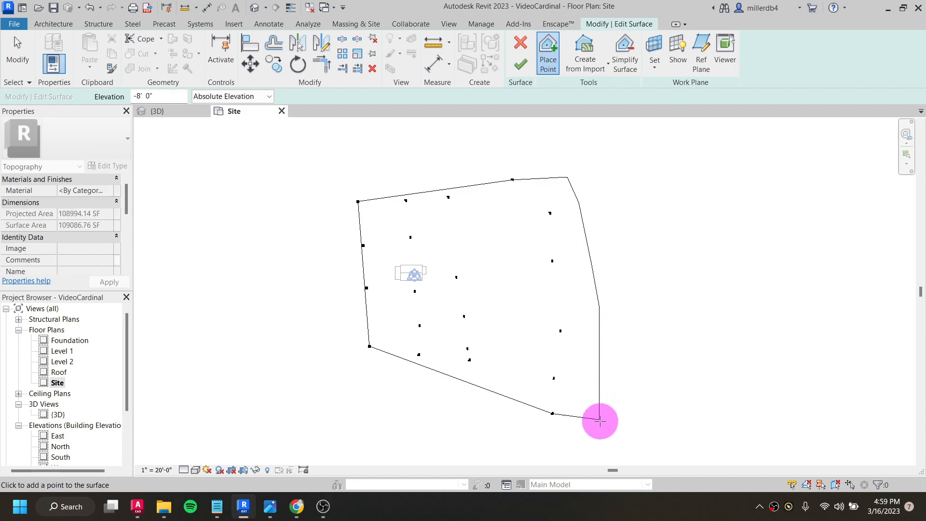
- Examine the surface's slope beneath the house from the front in the 3D view and return to the Site plan
left_click(255, 8)
mouse_move(363, 203)
middle_mouse_down("shift")
mouse_move(351, 207)
mouse_move(465, 285)
mouse_move(479, 355)
mouse_move(422, 302)
mouse_move(420, 225)
middle_mouse_up("shift")
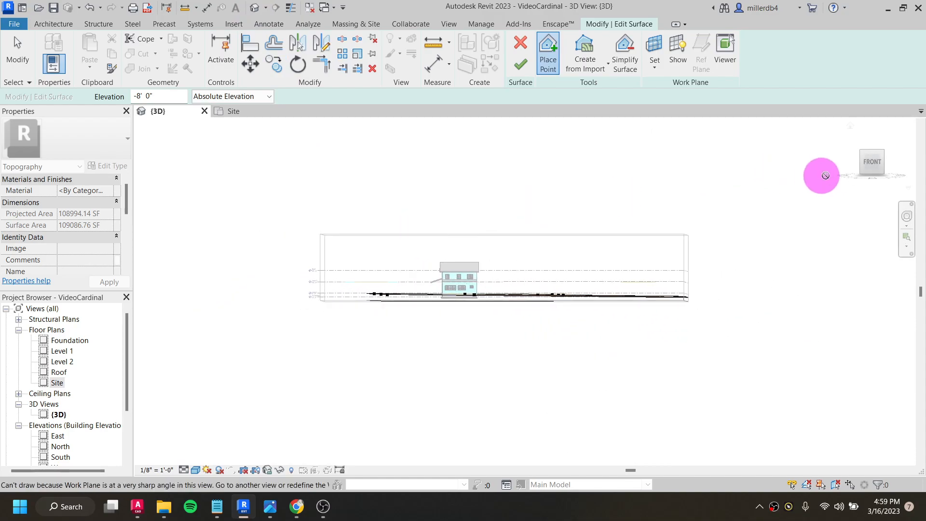
left_click(871, 162)
scroll(581, 313, "up", 3)
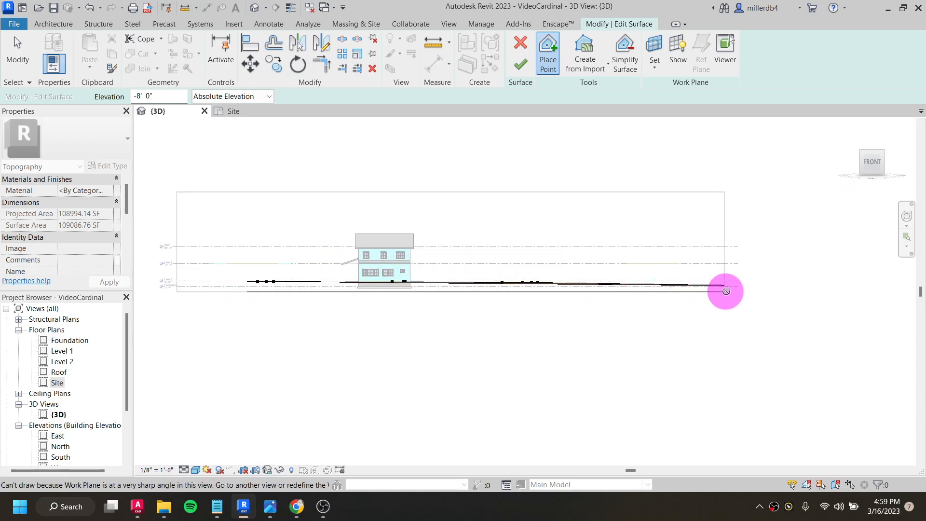
scroll(528, 371, "down", 2)
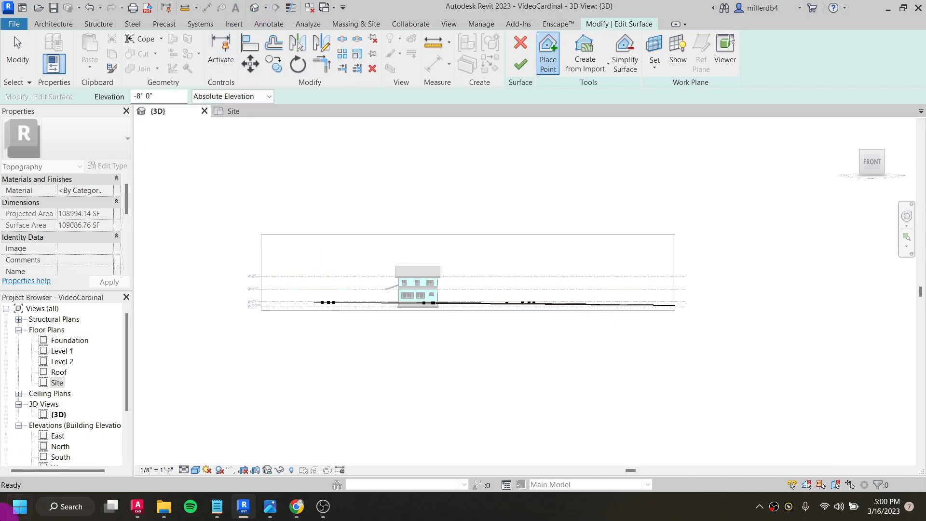
double_click(57, 382)
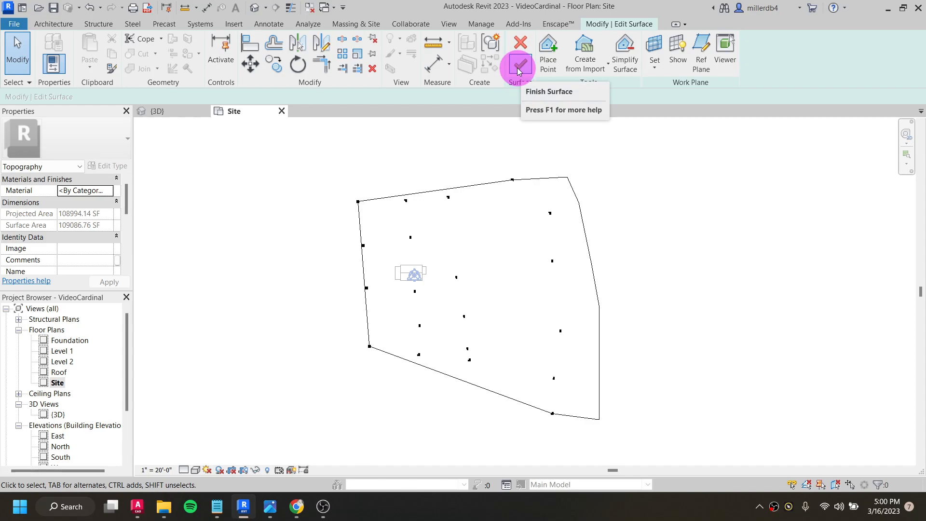
- Move the northwest, southwest and northern -3' 0" boundary points outward to enlarge the toposurface, and finish the surface
left_click_drag(357, 203, 343, 159)
left_click_drag(366, 348, 342, 449)
left_click_drag(513, 182, 606, 138)
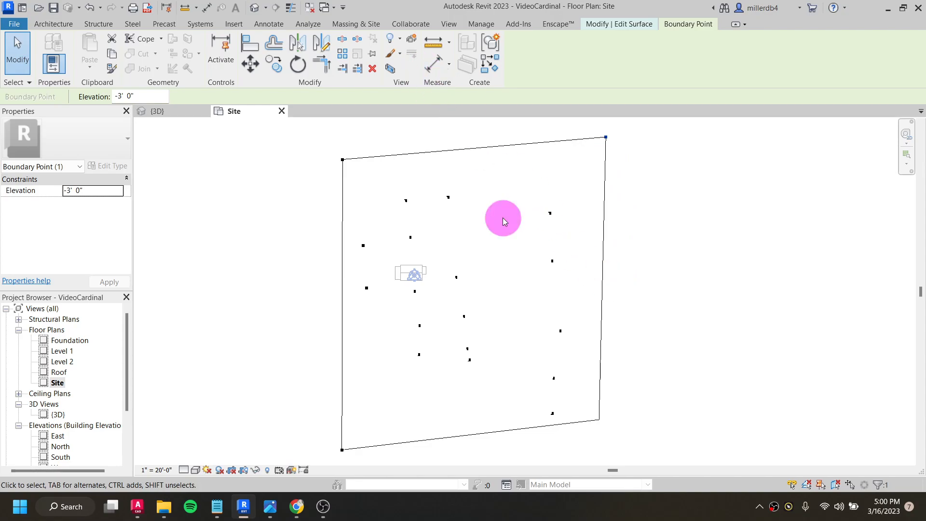
left_click(608, 25)
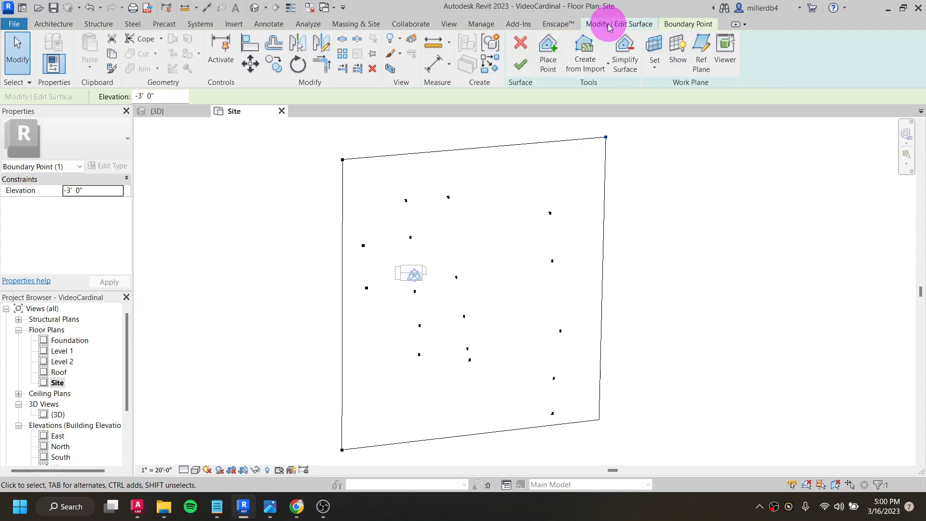
left_click(520, 68)
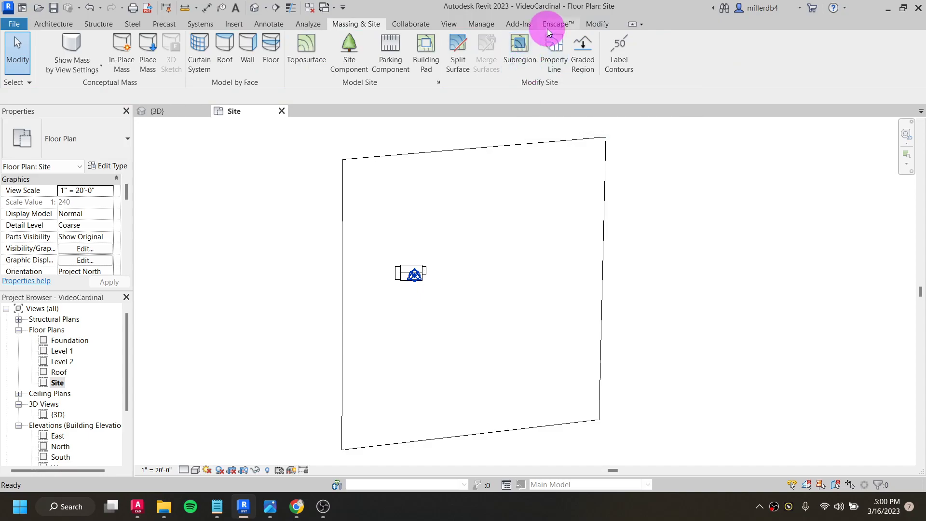
- In the 3D view, stretch the section box outward to expose more of the enlarged toposurface
left_click(255, 9)
middle_click_drag(430, 233, 493, 354, "shift")
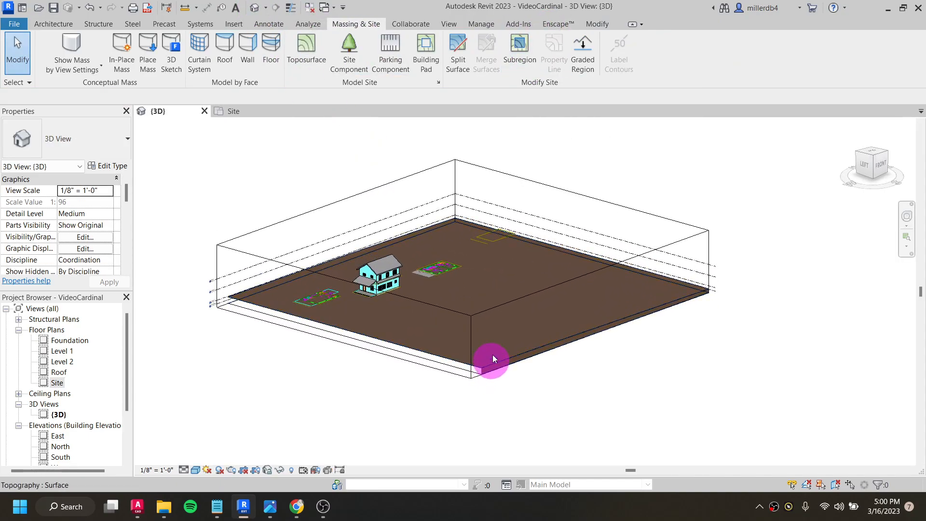
left_click(508, 299)
left_click_drag(585, 225, 795, 345)
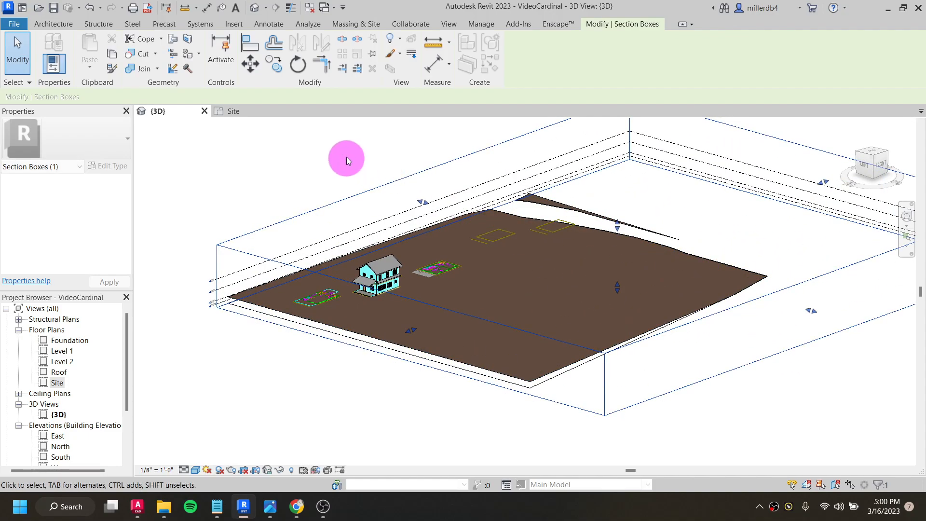
middle_click_drag(318, 162, 537, 256, "shift")
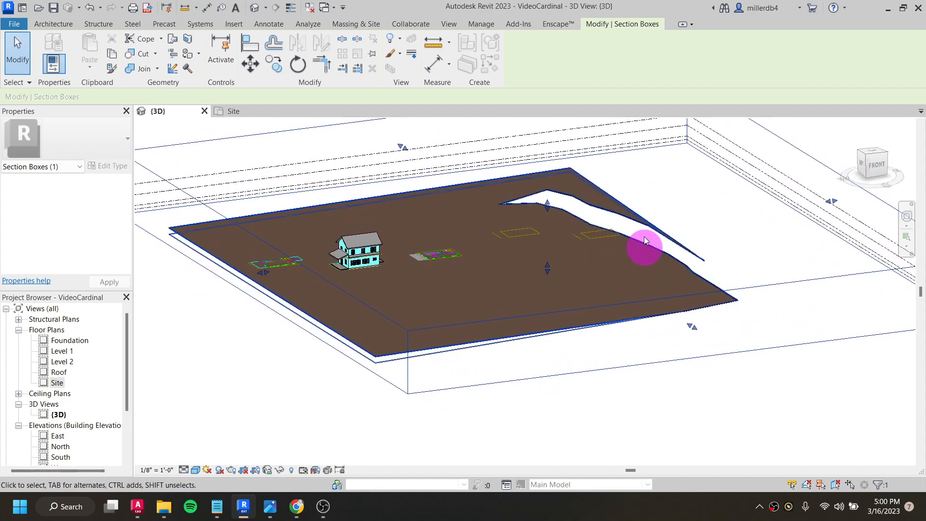
- Pull the section box sides inward so that they cut the toposurface inside its edges around the house
left_click_drag(835, 204, 570, 263)
left_click_drag(557, 348, 490, 304)
left_click_drag(228, 251, 294, 250)
scroll(231, 251, "down", 1)
left_click_drag(303, 170, 348, 200)
middle_click_drag(286, 333, 227, 269, "shift")
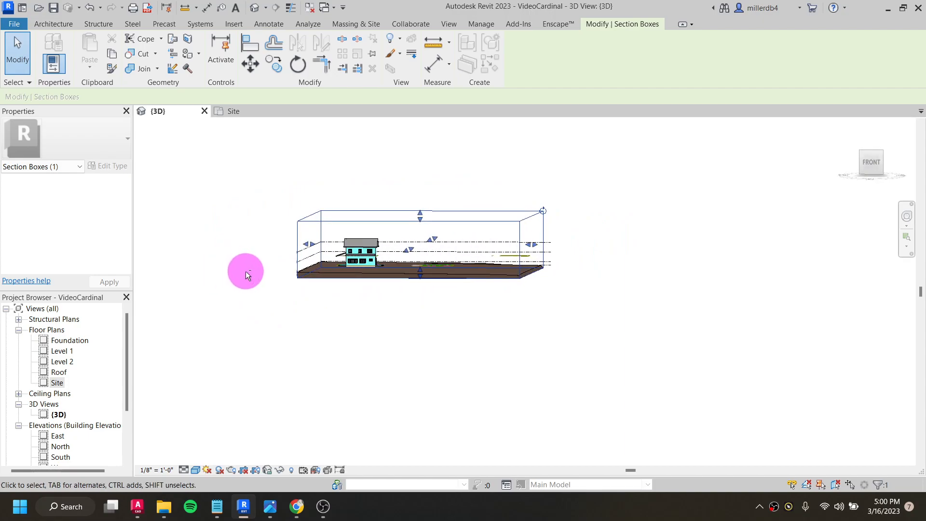
scroll(365, 265, "up", 5)
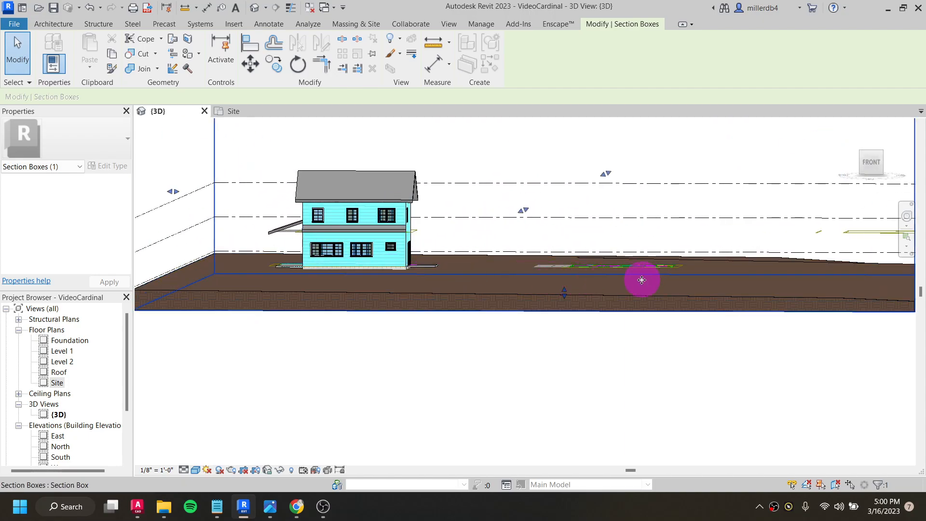
middle_click_drag(674, 312, 516, 339, "shift")
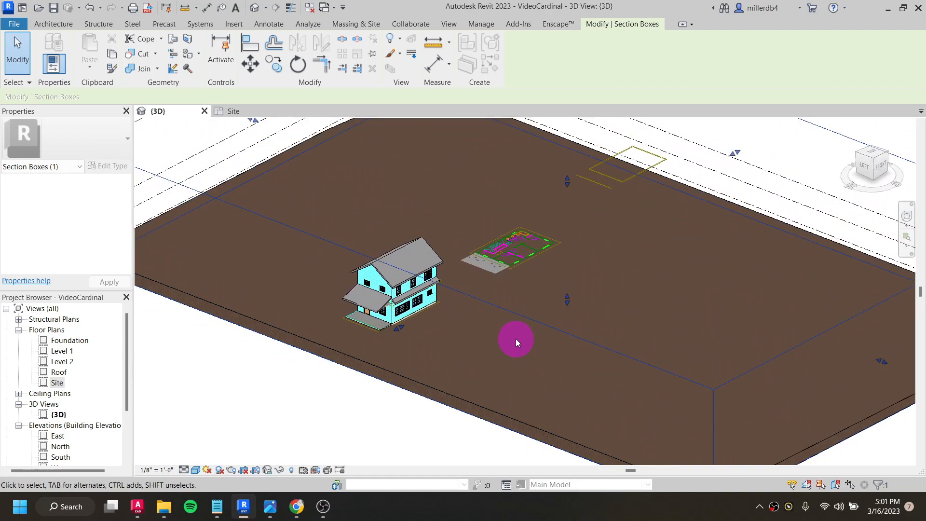
scroll(516, 338, "down", 5)
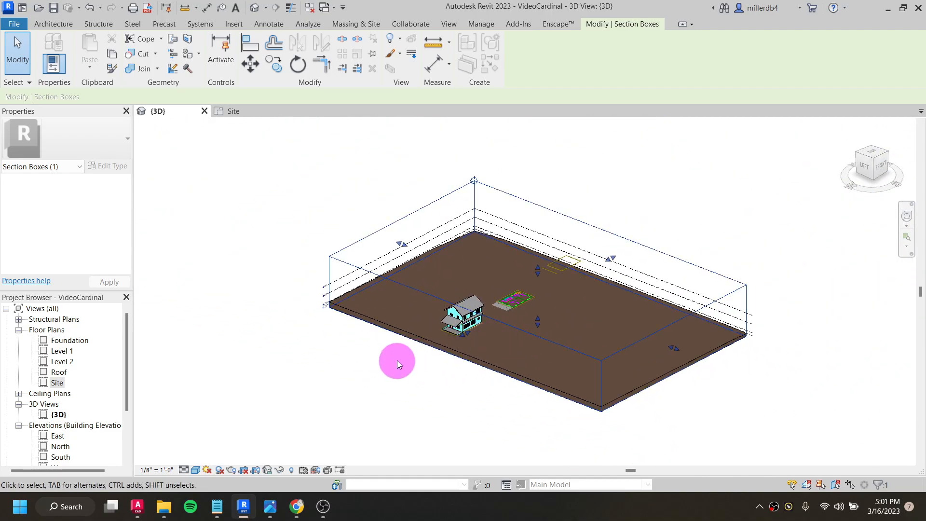
- Return to the Site plan and start a subregion sketch with a rectangular boundary
double_click(55, 383)
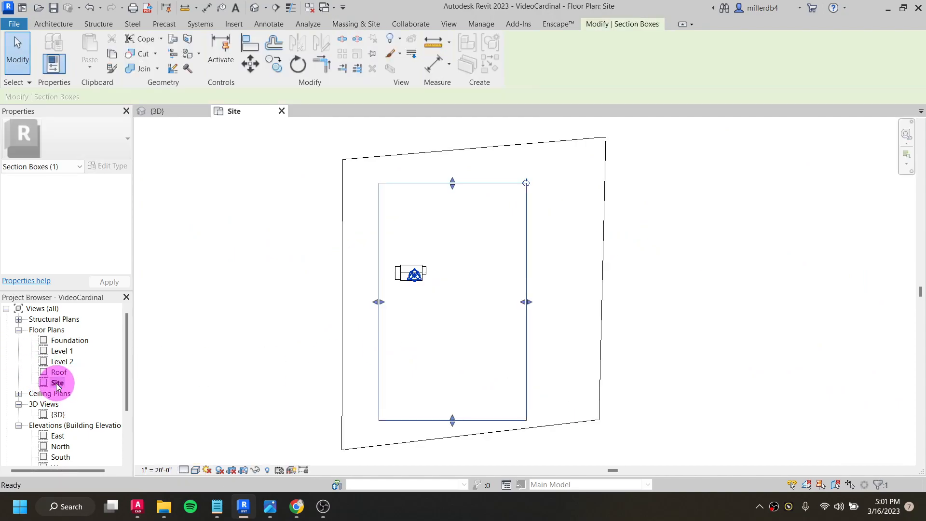
left_click(202, 363)
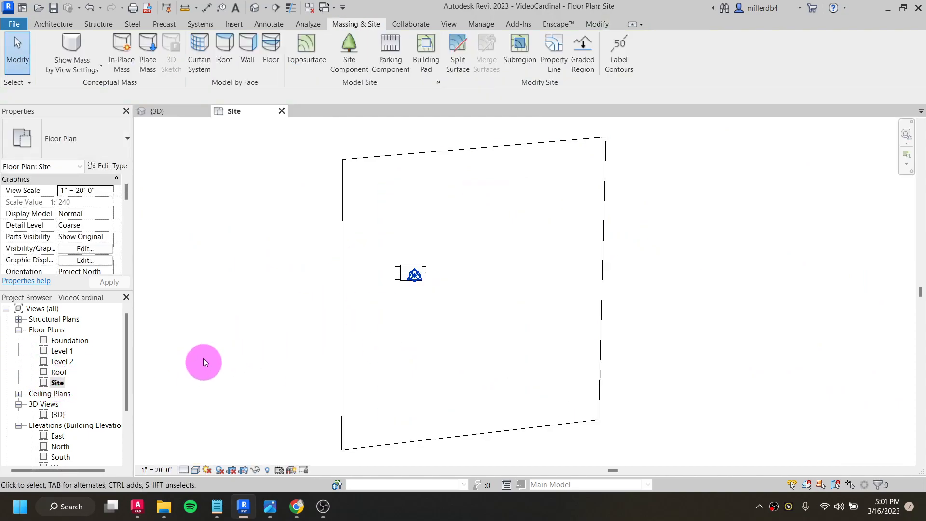
left_click(345, 304)
left_click(273, 343)
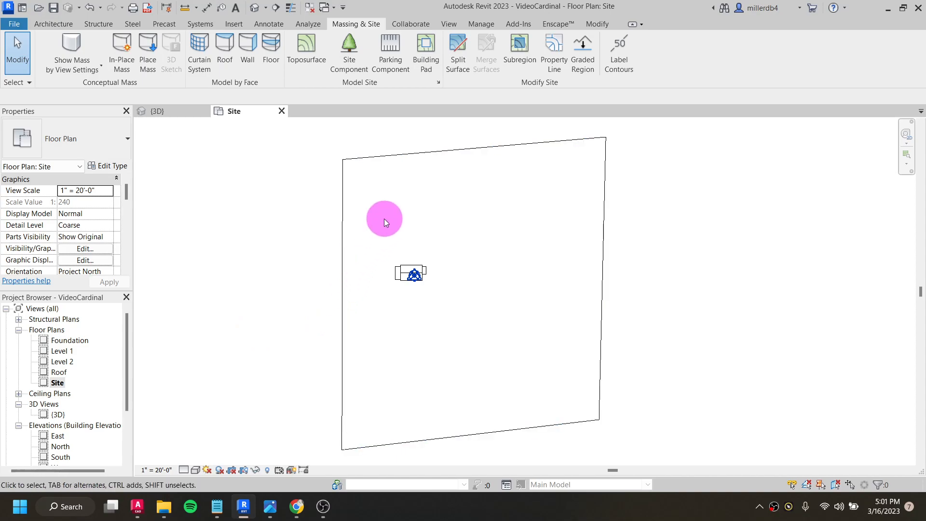
left_click(524, 53)
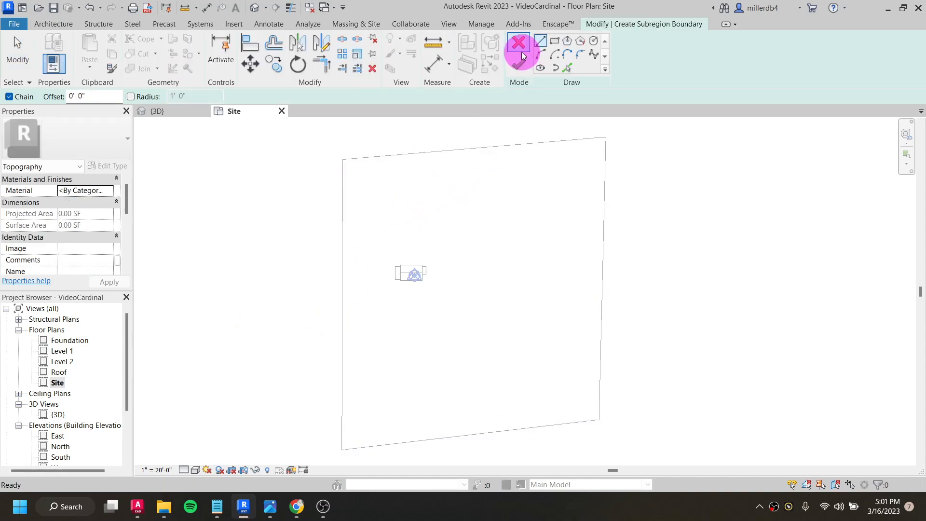
left_click(555, 42)
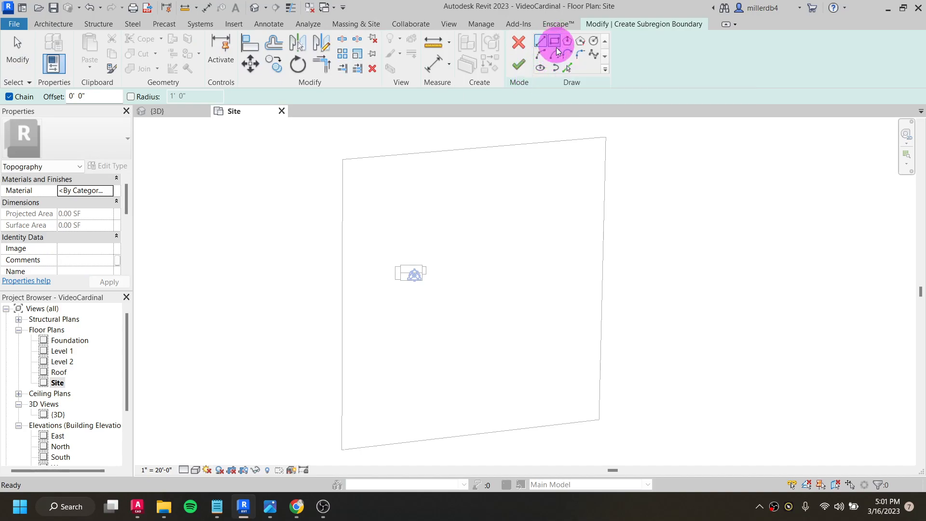
left_click(283, 354)
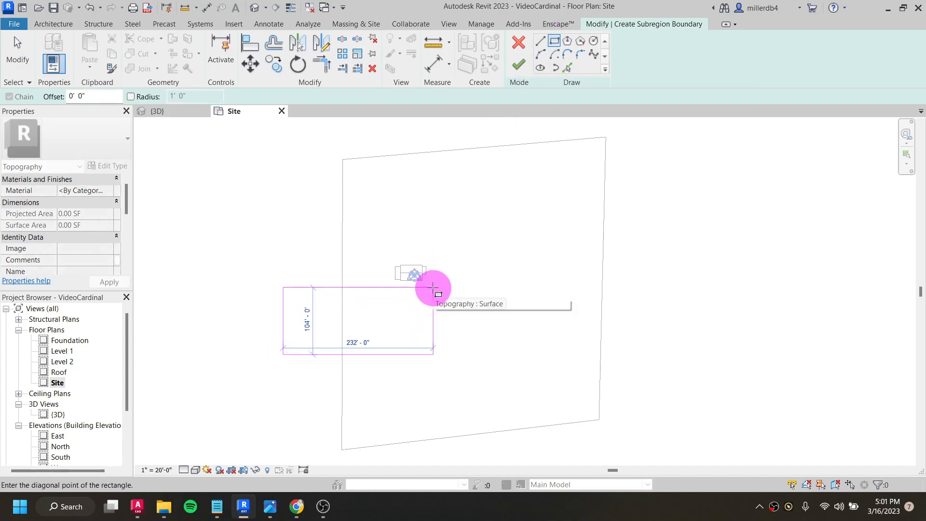
scroll(426, 286, "up", 3)
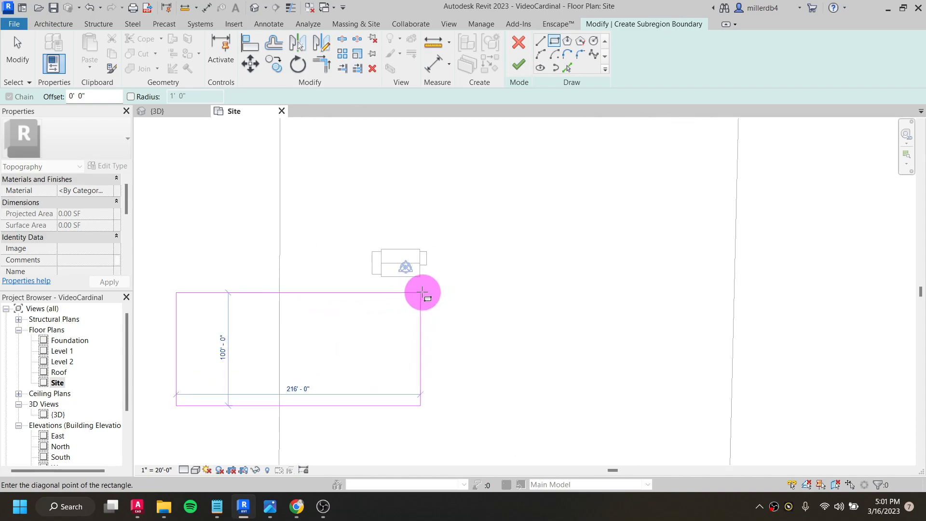
key("Escape")
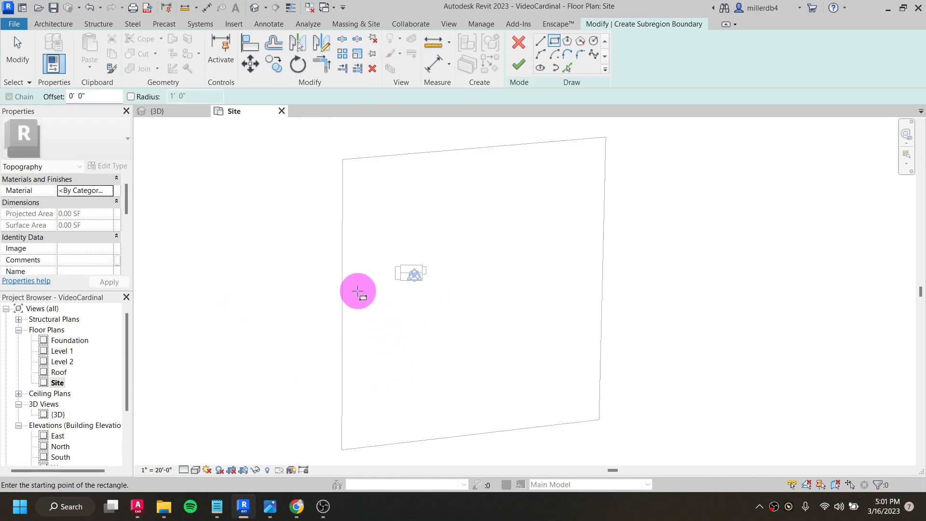
- Create a rectangular subregion 124' by 12' just south of the house, extending past the toposurface's west edge
scroll(436, 274, "up", 2)
scroll(435, 268, "up", 2)
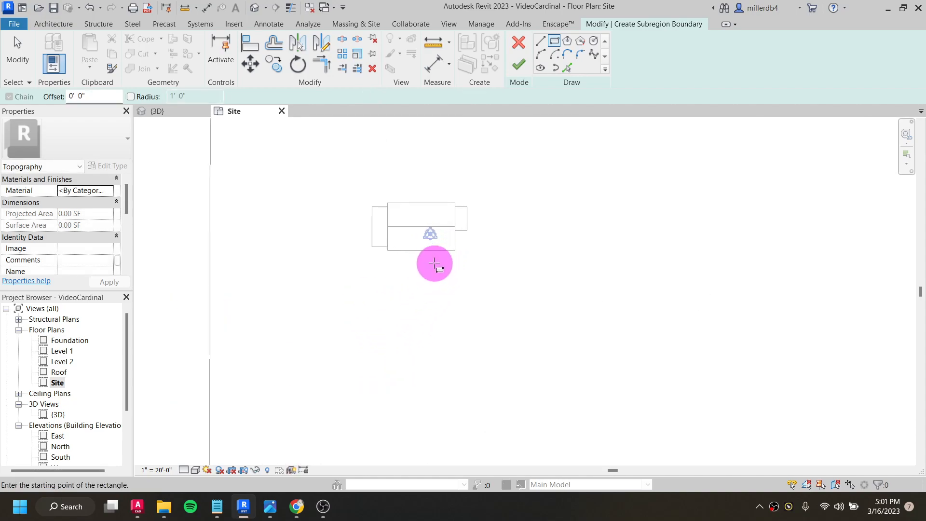
left_click(444, 253)
scroll(251, 320, "down", 4)
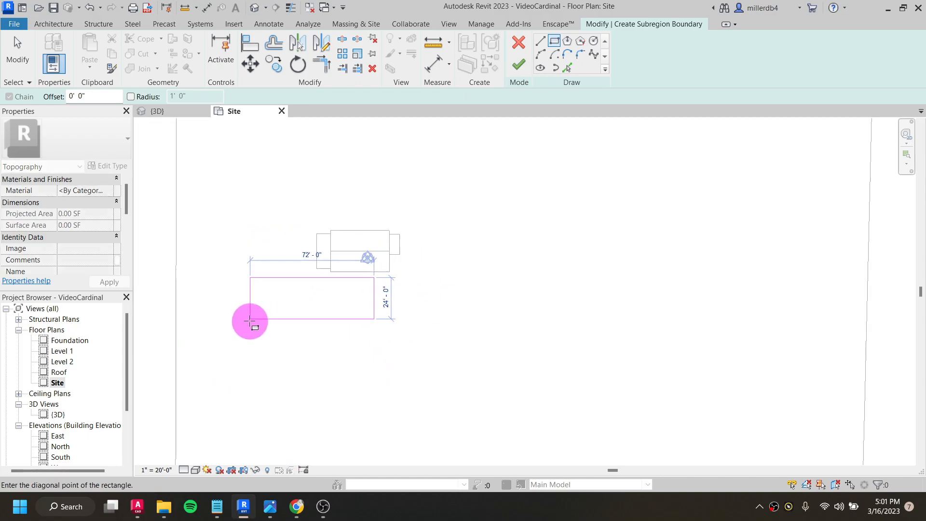
scroll(254, 324, "up", 2)
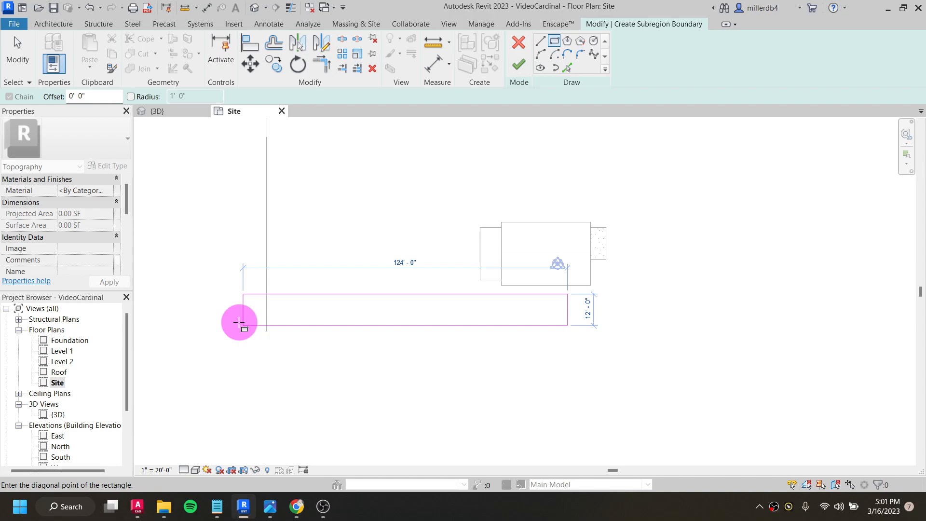
left_click(239, 322)
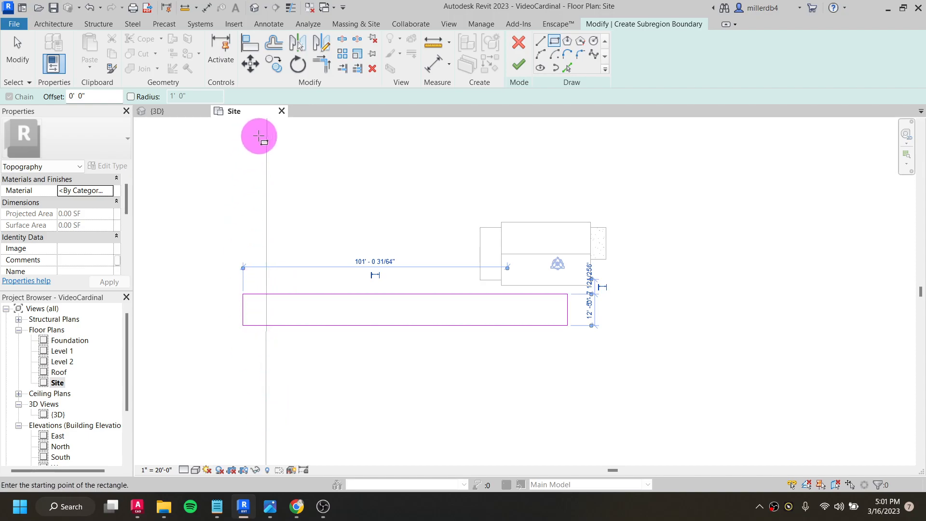
left_click(519, 66)
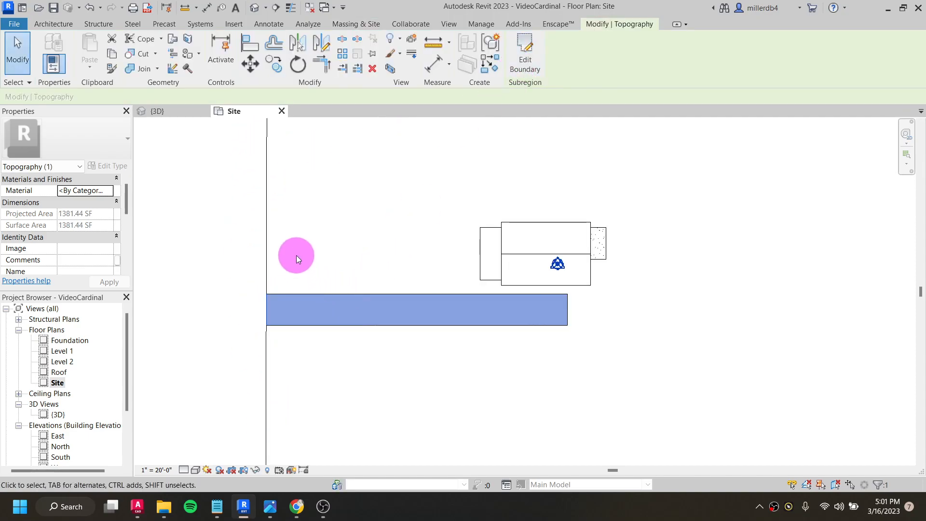
- Select the surrounding surface and the new subregion in turn to compare them, and view the subregion in 3D
scroll(270, 266, "down", 3)
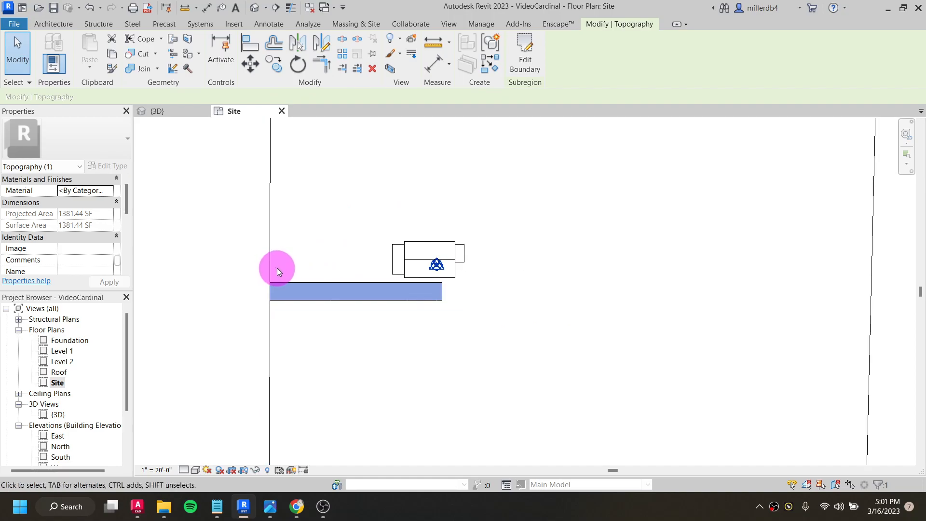
left_click(274, 262)
left_click(276, 276)
left_click(271, 261)
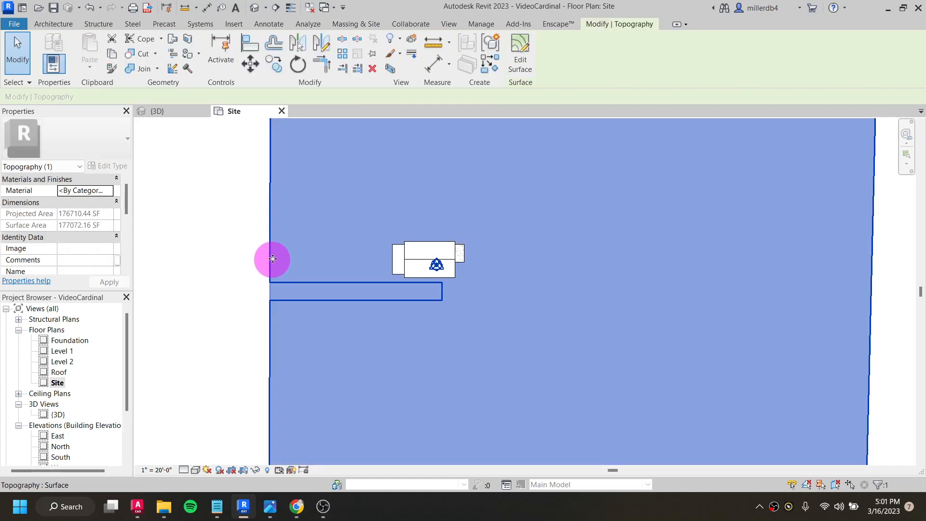
left_click(279, 242)
left_click(273, 298)
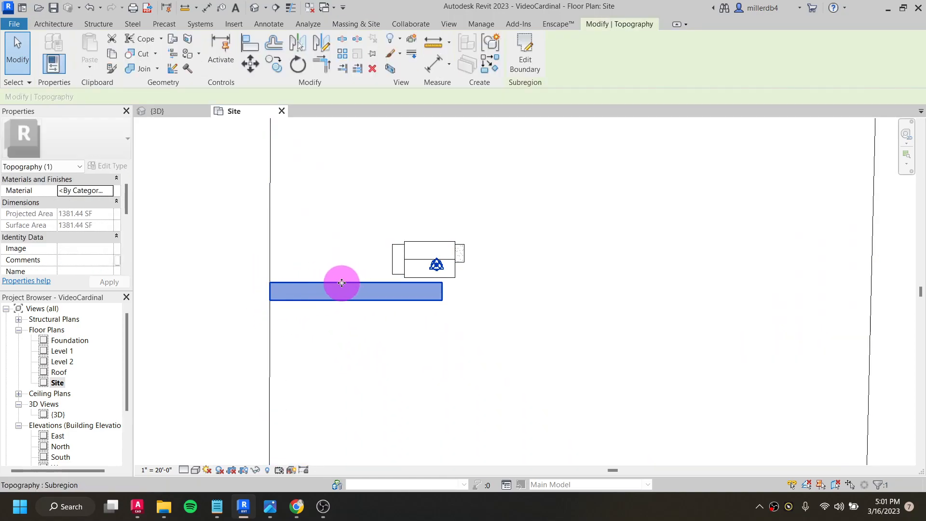
left_click(255, 8)
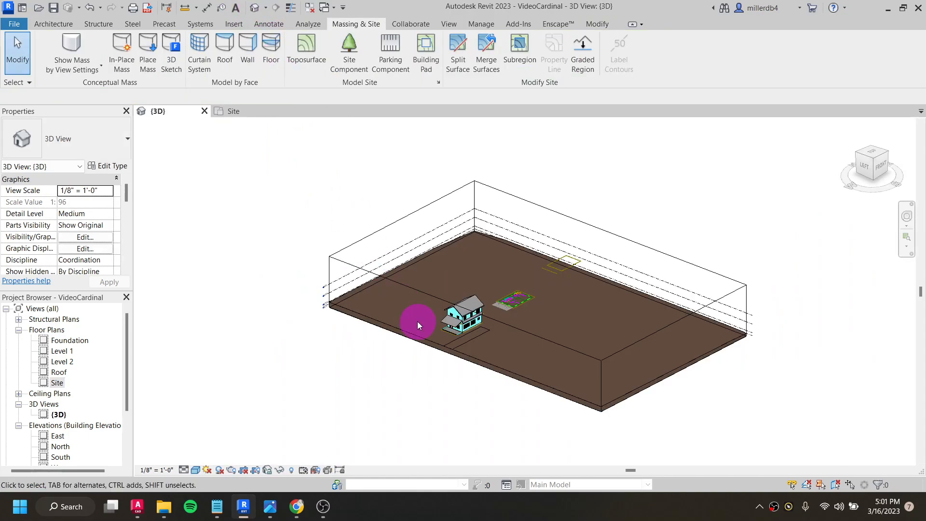
scroll(477, 359, "up", 5)
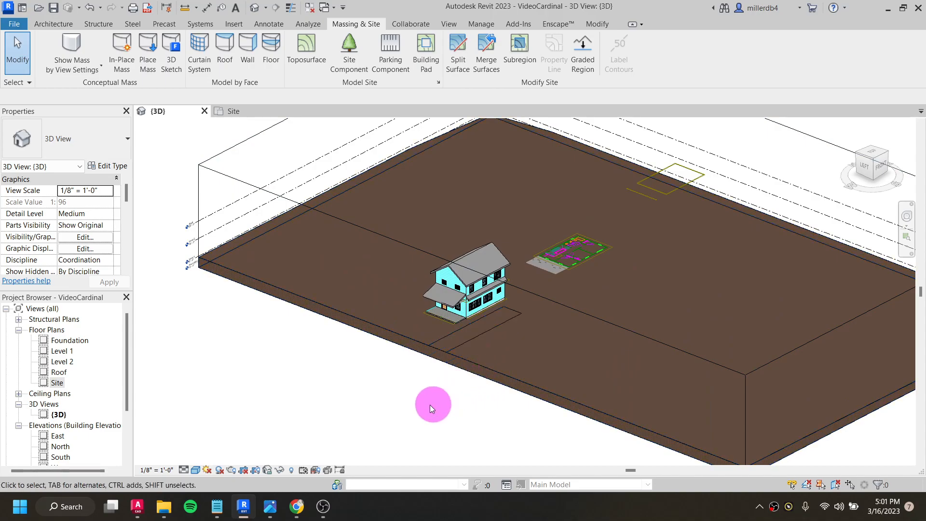
- Inspect the subregion and the surrounding toposurface as separate elements in the 3D view
left_click(438, 354)
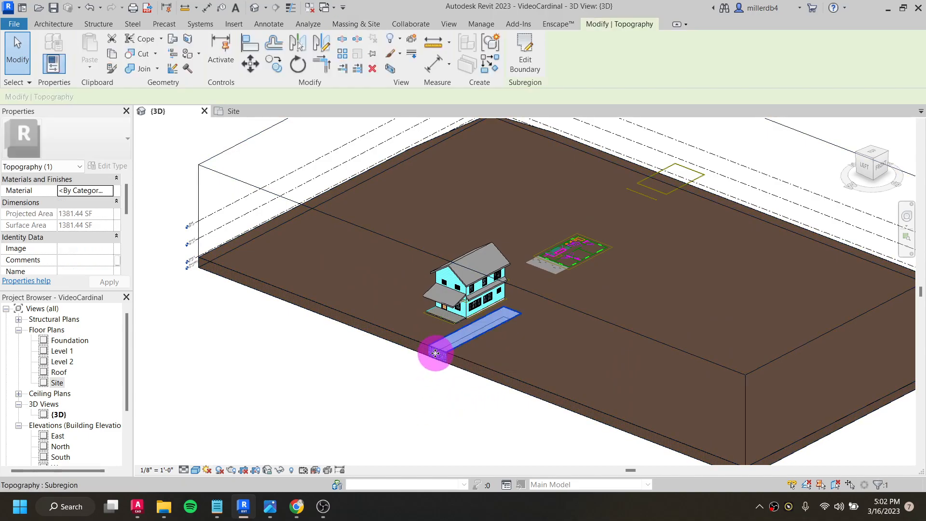
left_click(468, 366)
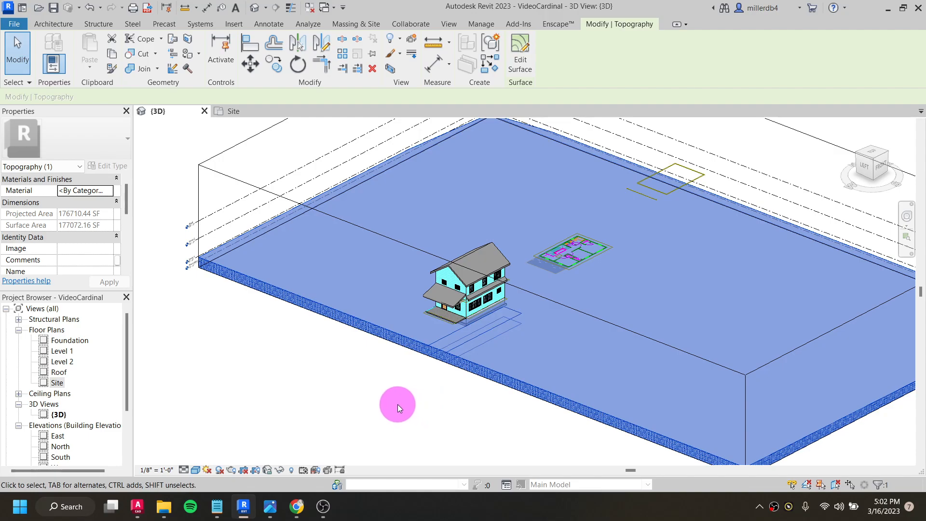
left_click(394, 401)
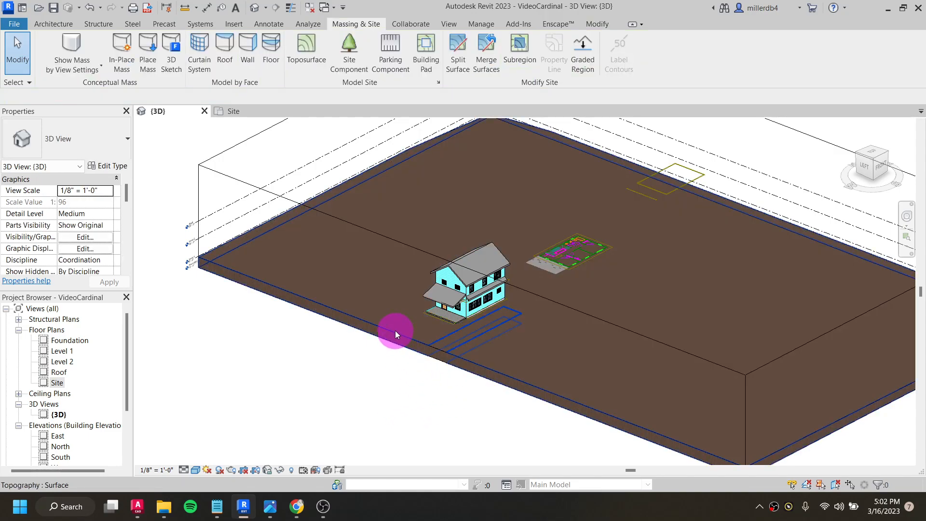
scroll(395, 331, "up", 4)
scroll(398, 328, "down", 2)
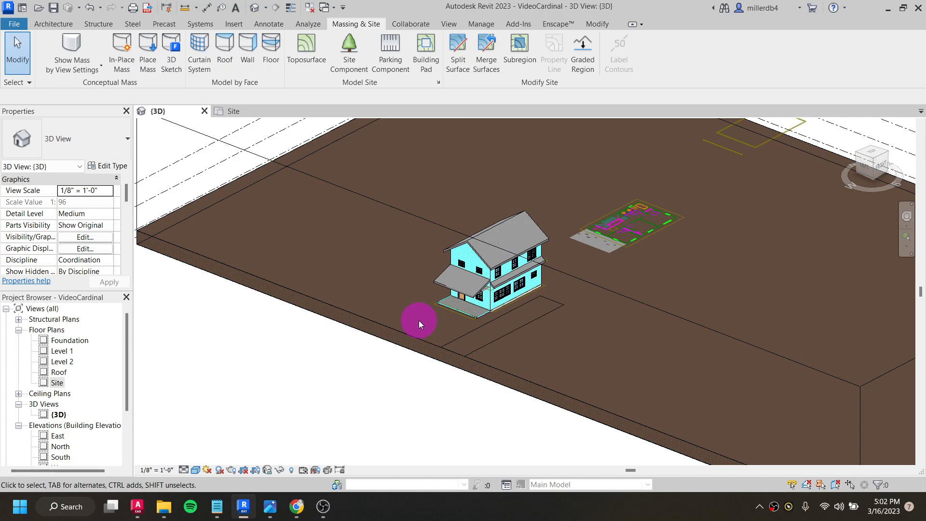
- Open the material choices for the main toposurface, search for "grass" and add the library's Grass material to the project
left_click(416, 338)
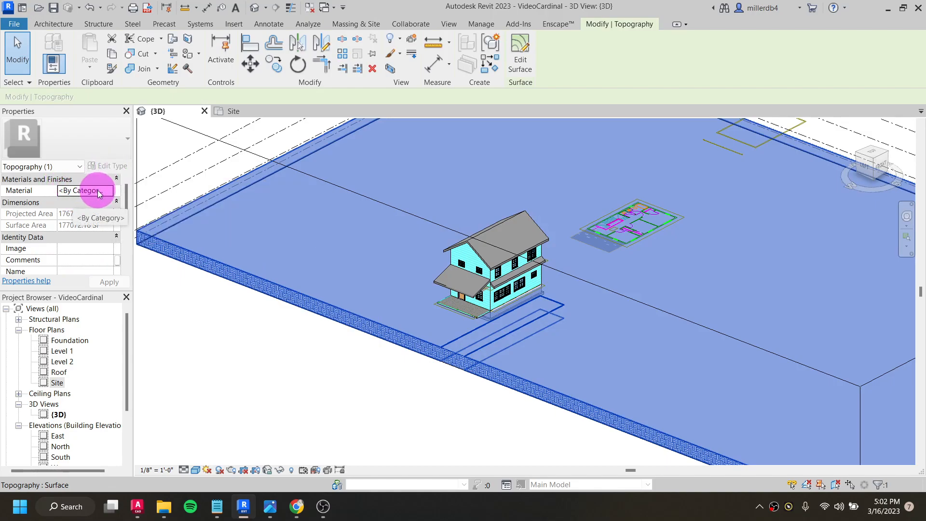
left_click(81, 191)
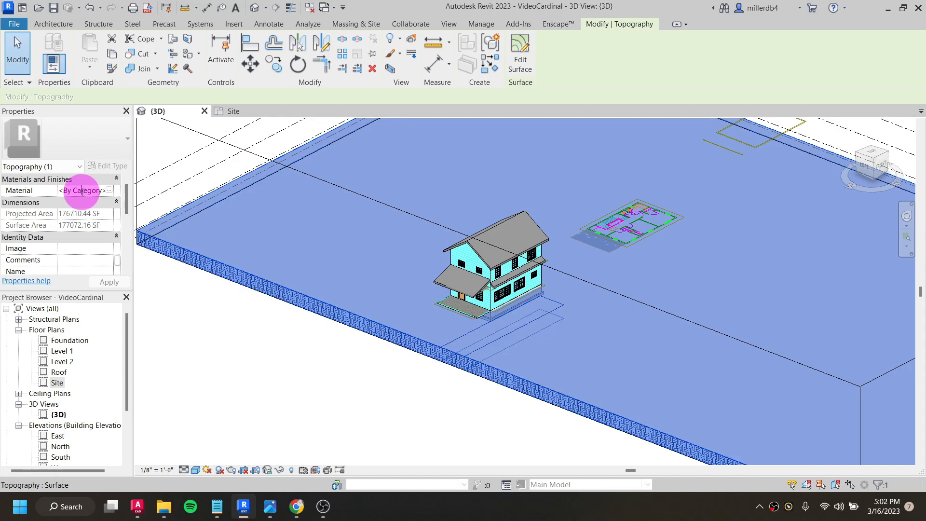
left_click(111, 194)
left_click(110, 194)
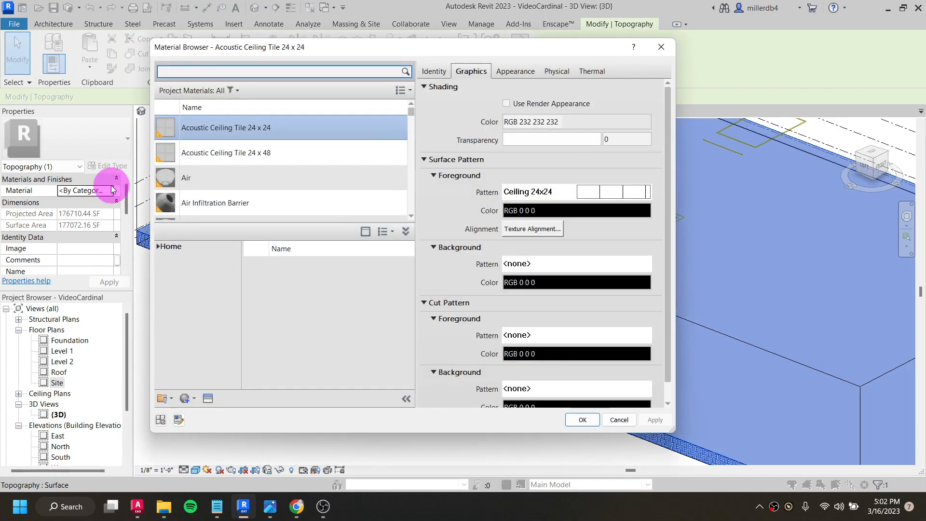
left_click(186, 65)
type("grass")
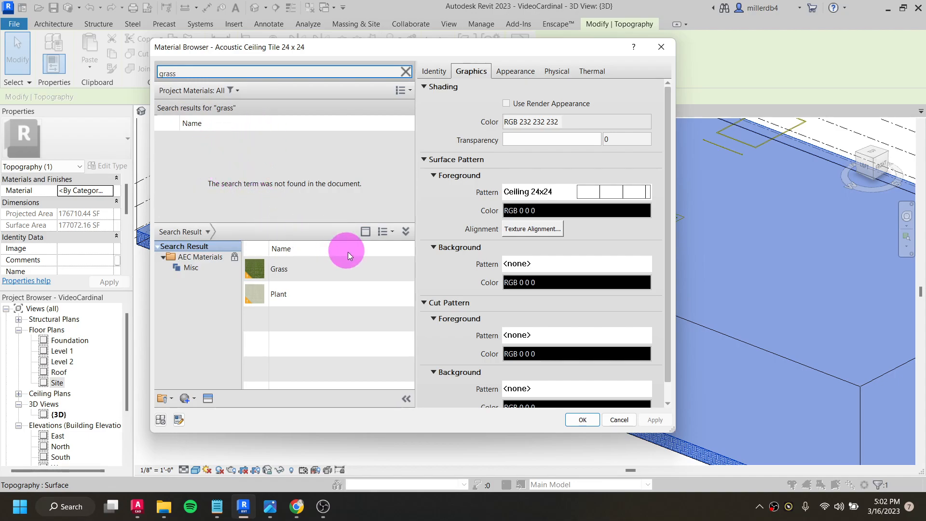
mouse_move(369, 275)
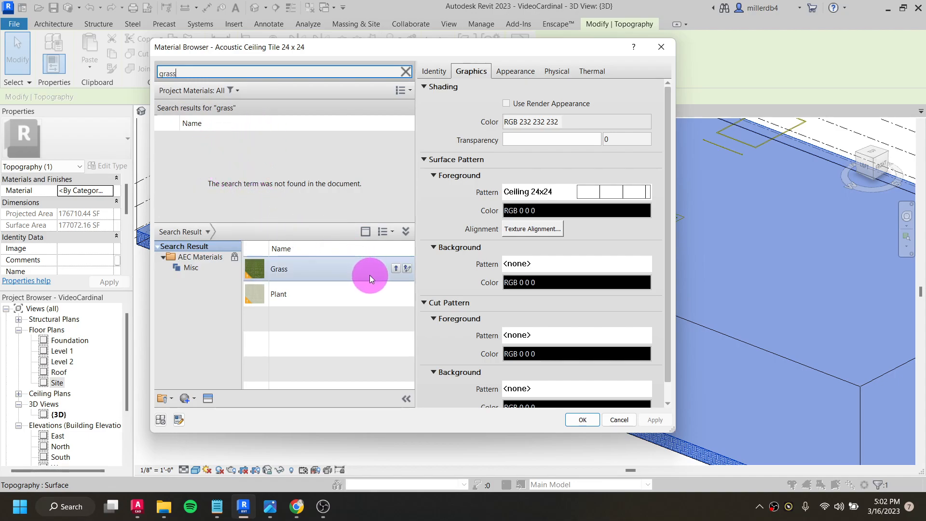
left_click(396, 269)
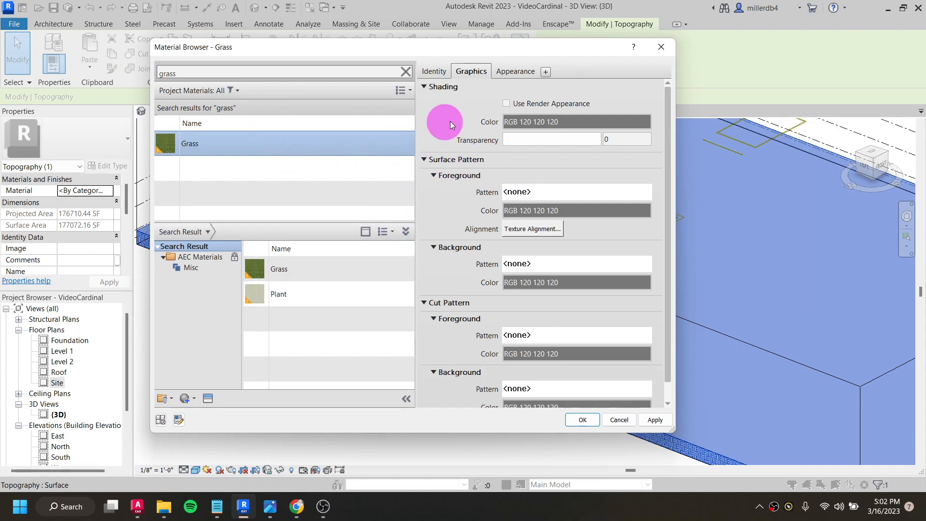
- Set the Grass material's shading color to RGB 0 128 64 without render appearance and assign it to the toposurface
left_click(506, 103)
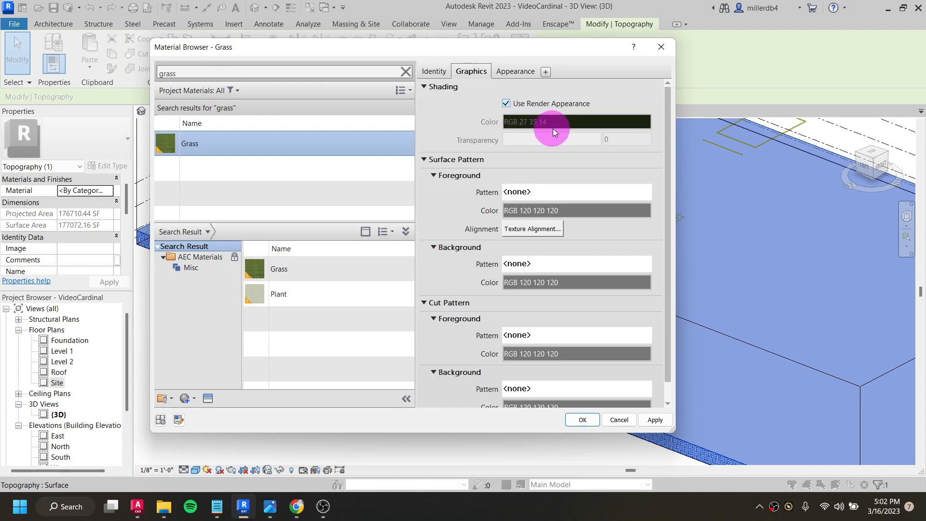
left_click(506, 104)
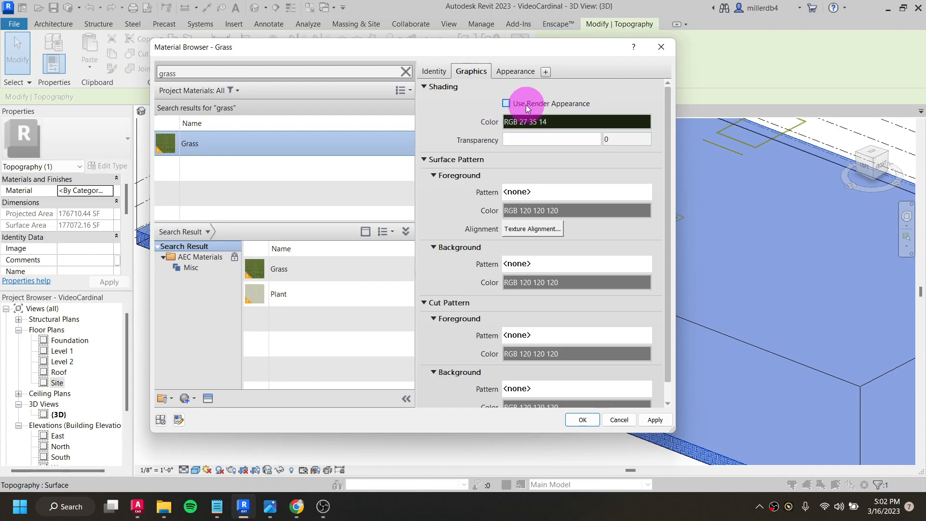
left_click(566, 123)
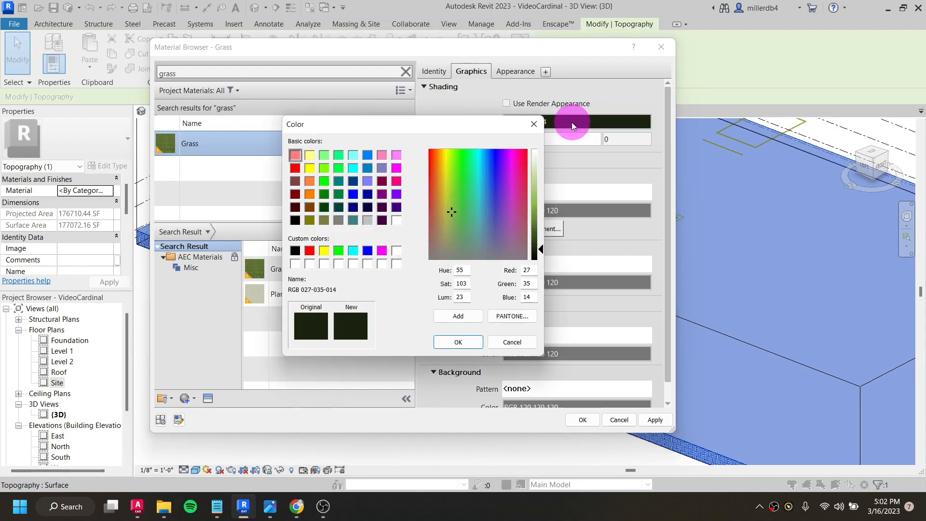
left_click(340, 197)
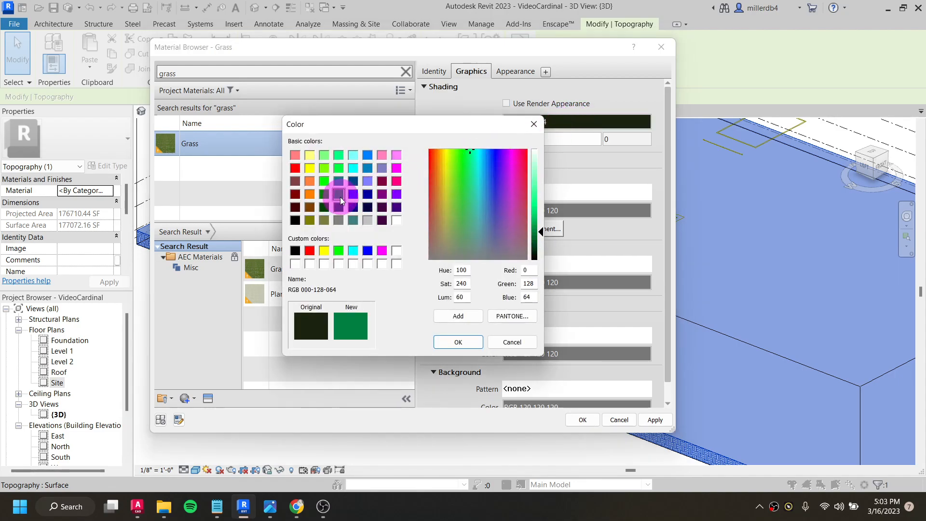
left_click(463, 340)
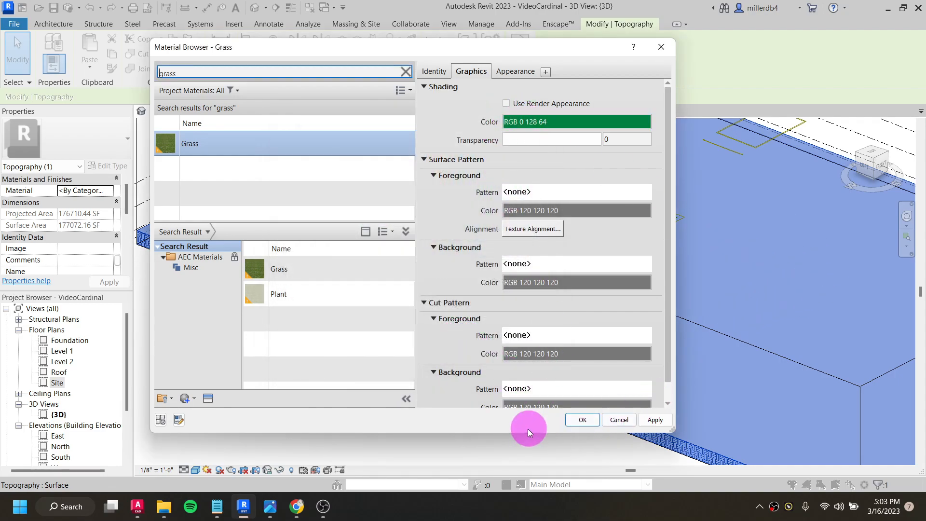
left_click(577, 420)
left_click(418, 427)
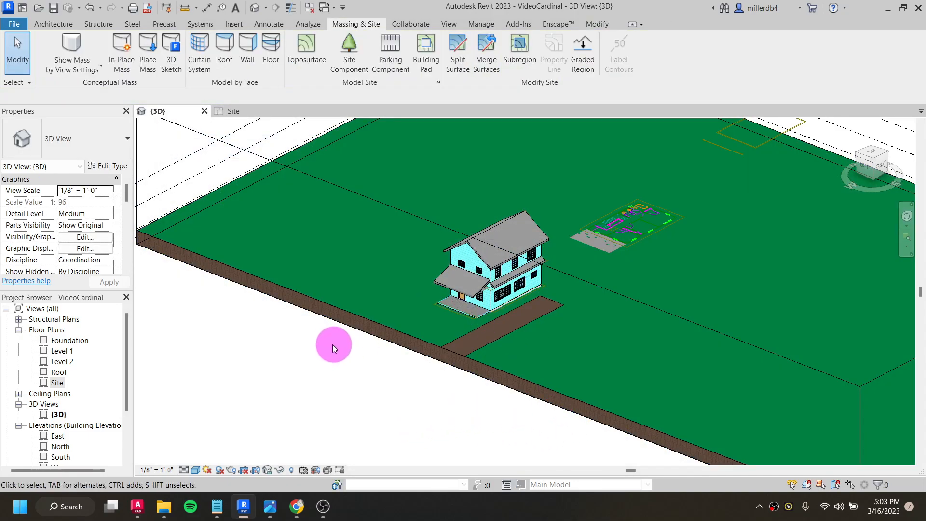
- Assign the library material "Asphalt, Pavement, Dark Grey" to the subregion, using its render appearance for shading
left_click(461, 354)
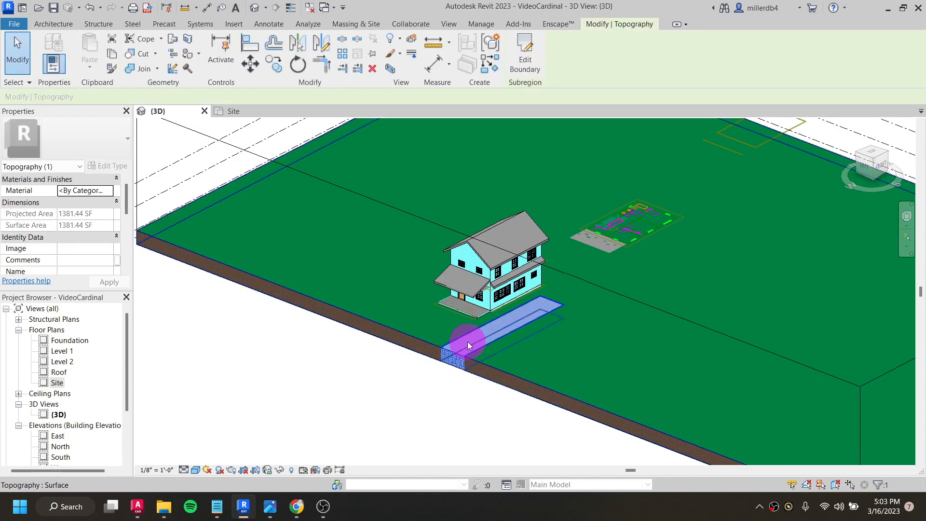
left_click(80, 190)
left_click(109, 191)
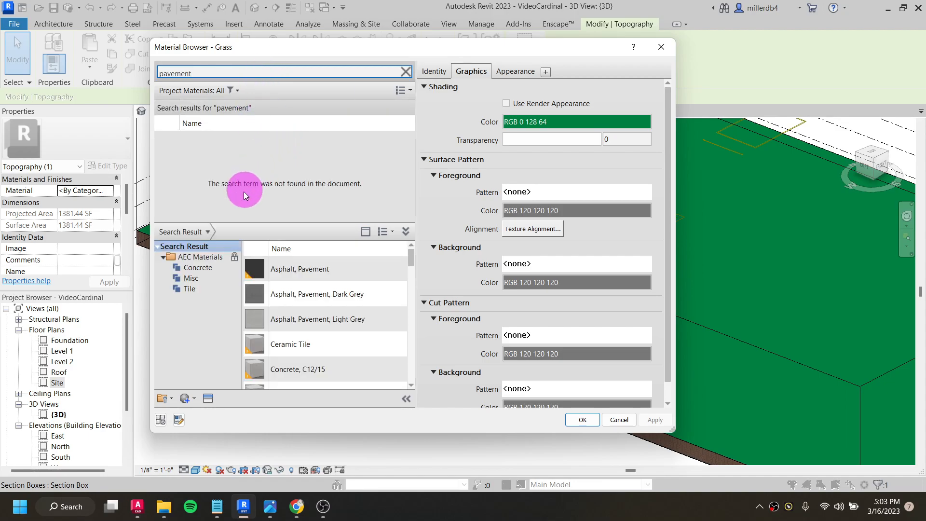
mouse_move(356, 290)
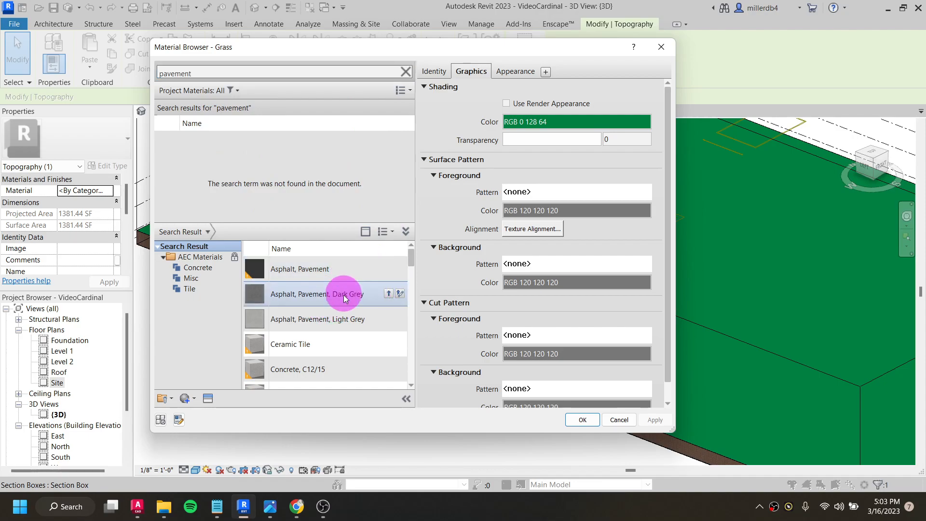
left_click(389, 295)
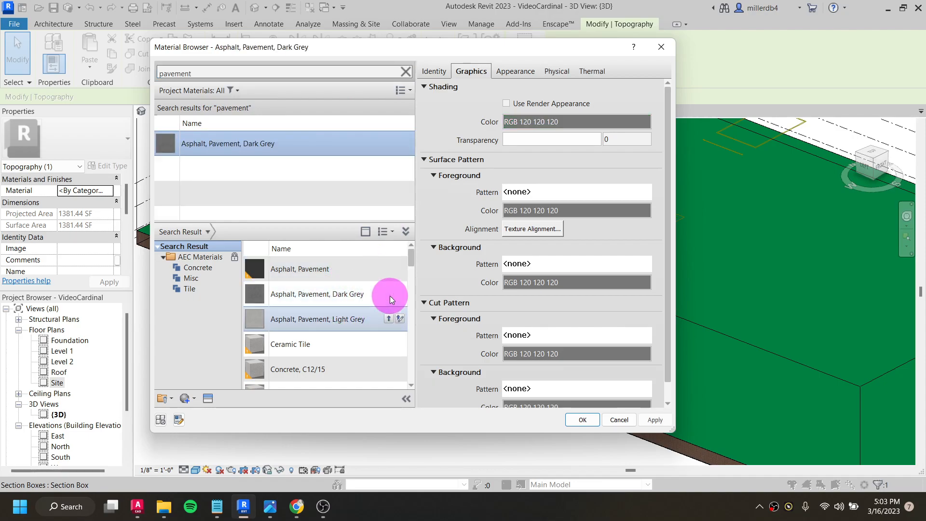
left_click(506, 104)
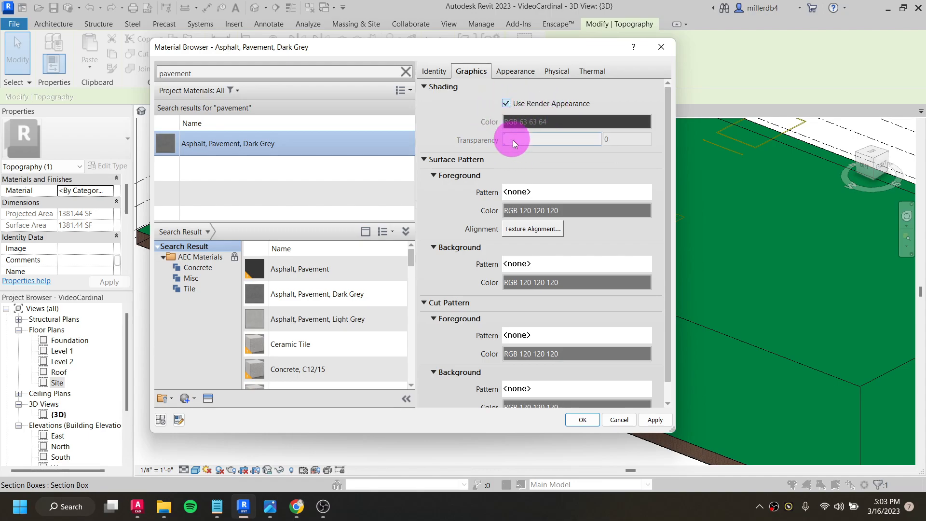
left_click(582, 419)
left_click(466, 398)
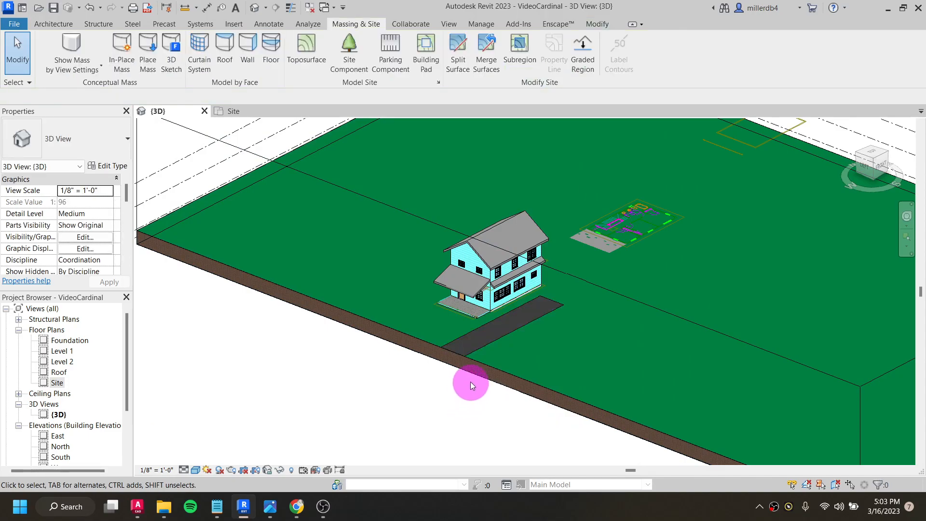
- Examine the asphalt driveway strip and the grass surface around the house from different distances and angles in 3D
scroll(470, 383, "up", 2)
scroll(534, 279, "up", 2)
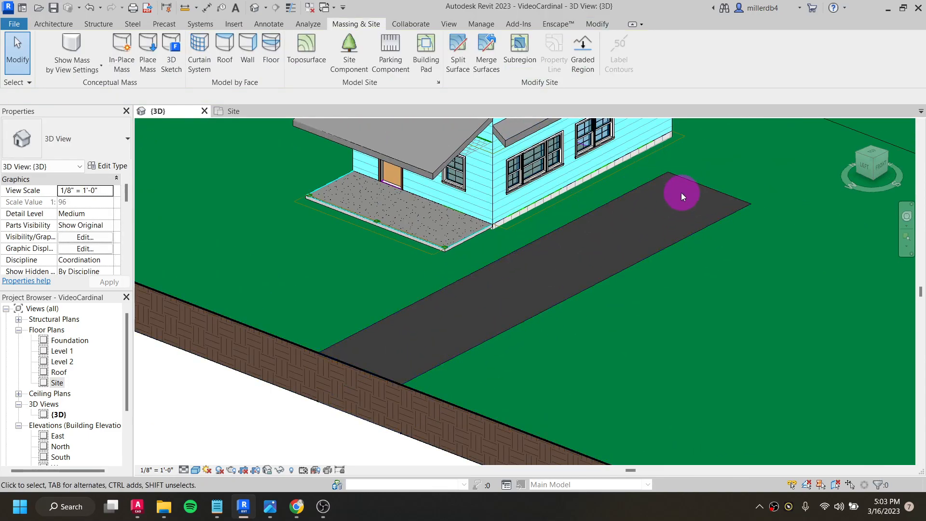
scroll(683, 193, "down", 3)
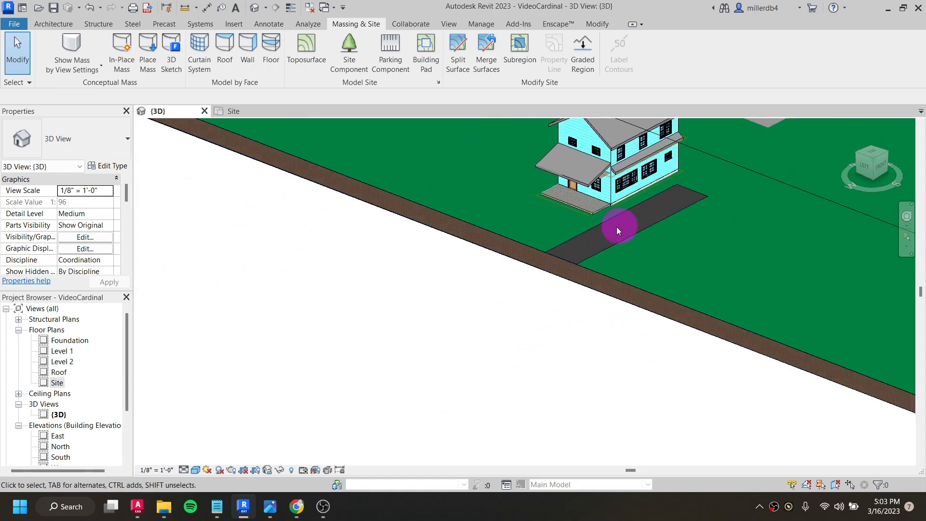
scroll(522, 236, "up", 2)
middle_click_drag(521, 236, 355, 299)
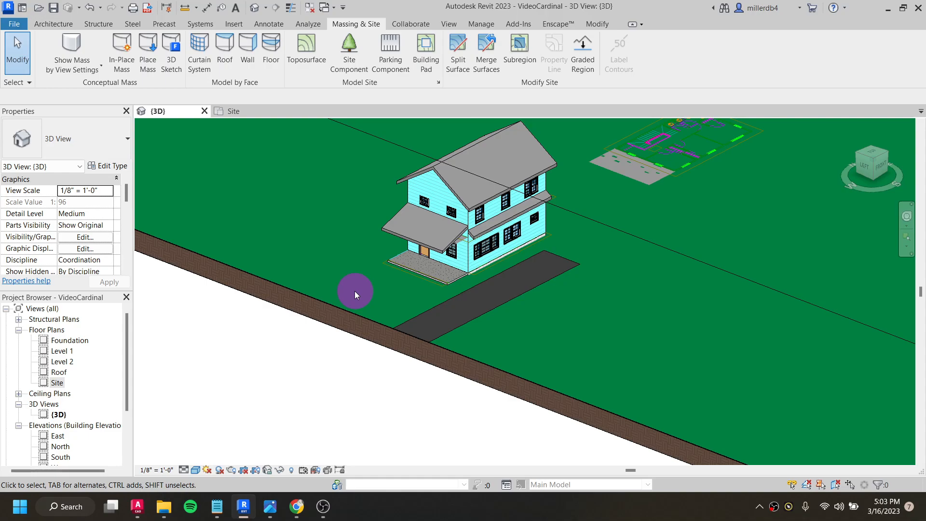
scroll(354, 291, "down", 5)
scroll(347, 289, "up", 3)
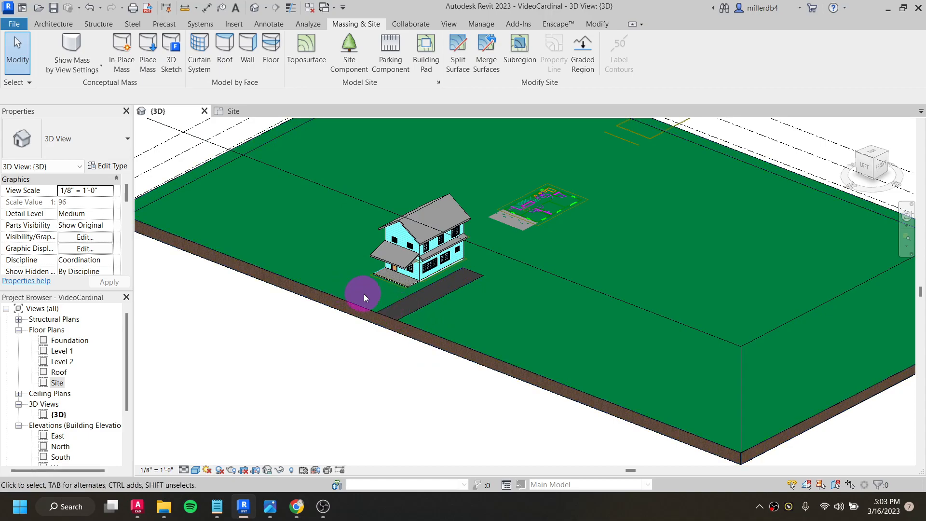
scroll(360, 292, "down", 4)
left_click(457, 255)
left_click_drag(416, 277, 377, 313)
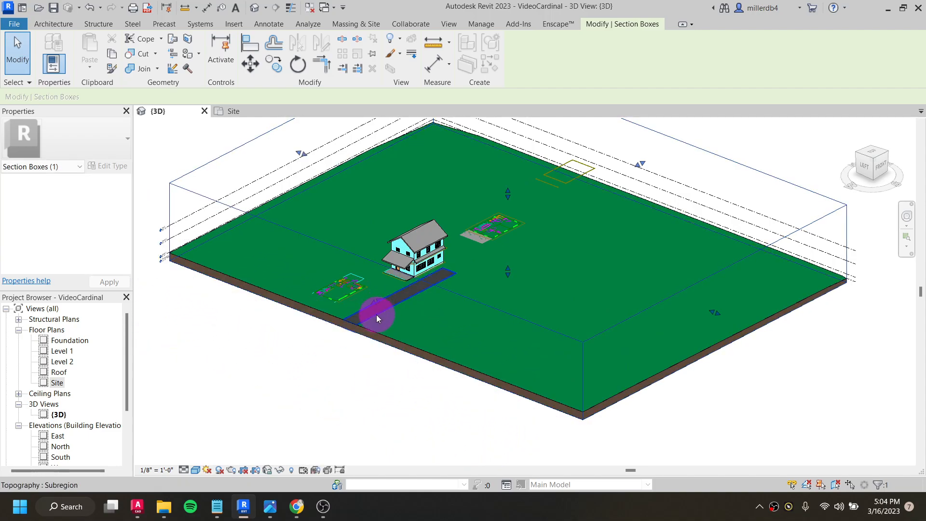
scroll(375, 311, "up", 3)
middle_click_drag(293, 394, 303, 312, "shift")
middle_click_drag(395, 302, 386, 352, "shift")
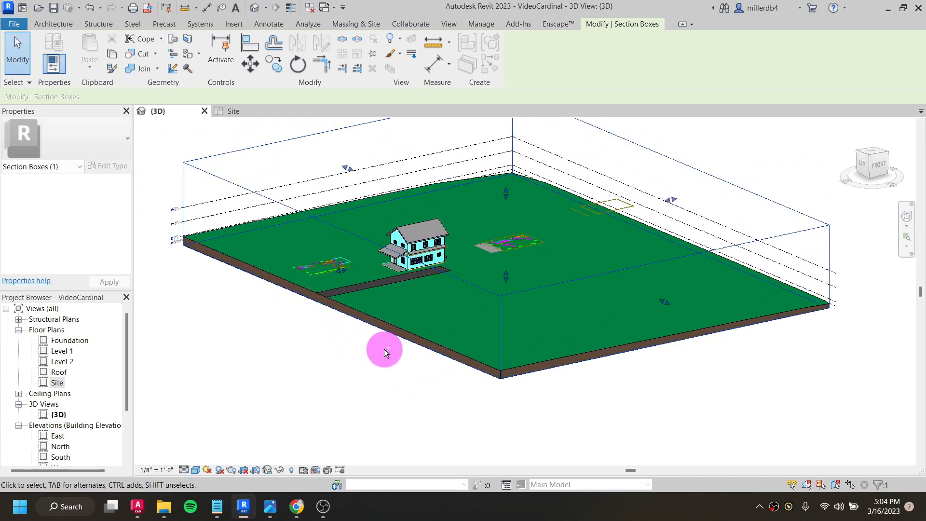
- Delete the toposurface together with its driveway subregion in the Site plan
double_click(56, 382)
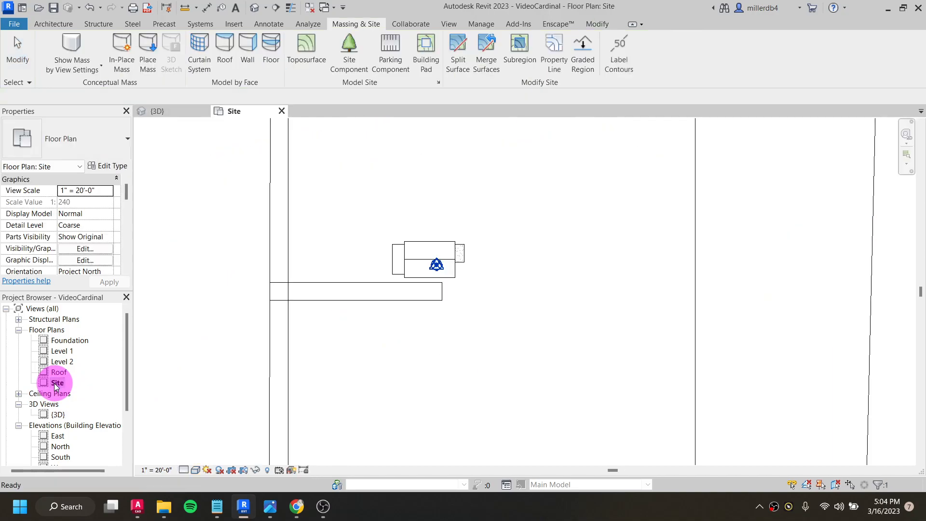
scroll(425, 299, "down", 3)
key("Escape")
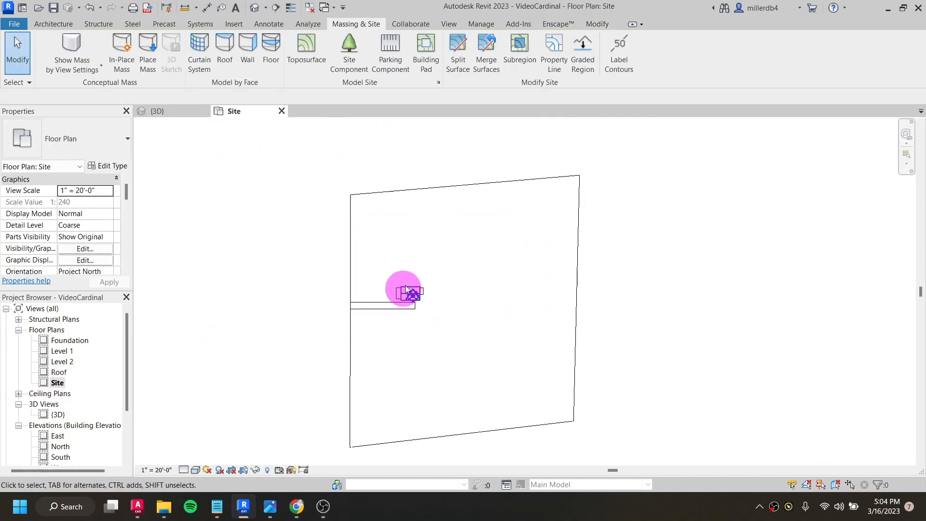
left_click(366, 192)
key("Delete")
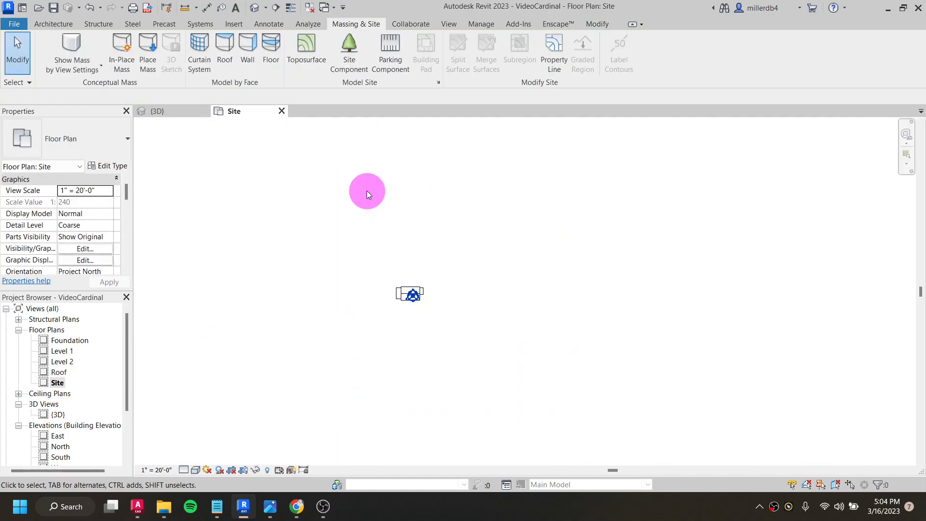
- Return to the 3D view and check the house and section box after the toposurface deletion
left_click(254, 7)
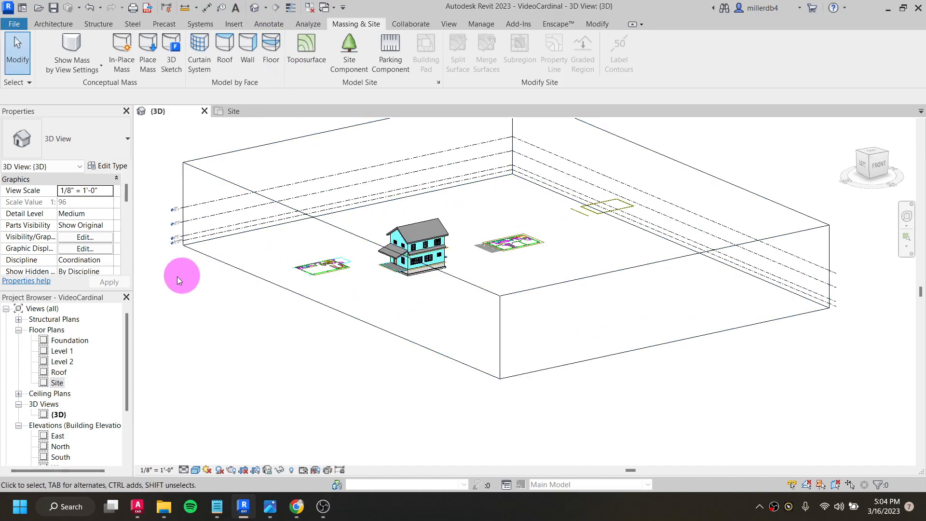
left_click(64, 387)
scroll(295, 324, "down", 3)
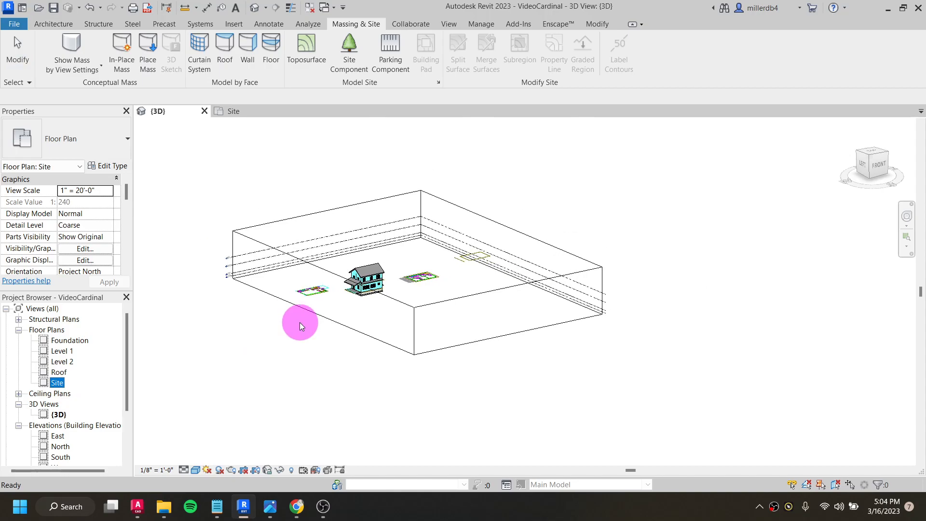
left_click(318, 326)
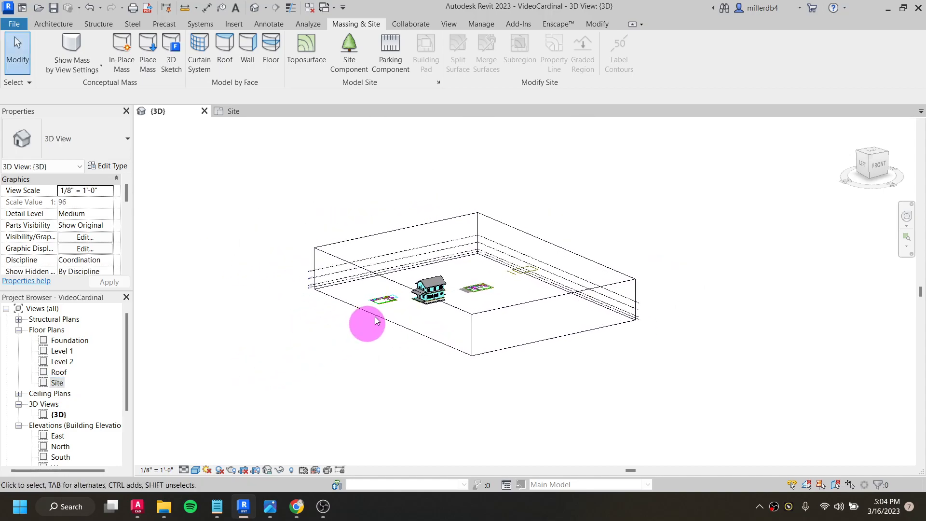
scroll(351, 331, "up", 4)
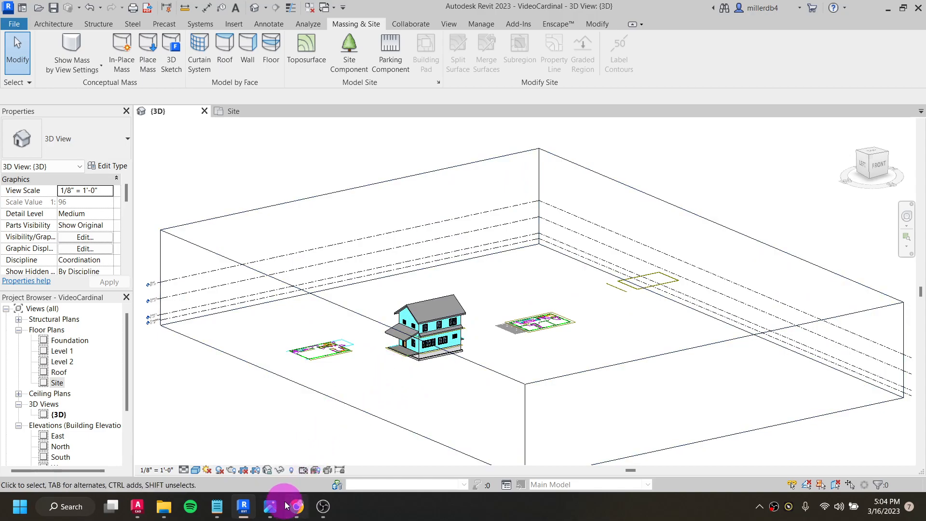
- Switch to the CADMAPPER map page in Chrome and choose AutoCAD as the design program for the export
mouse_move(297, 513)
left_click(293, 456)
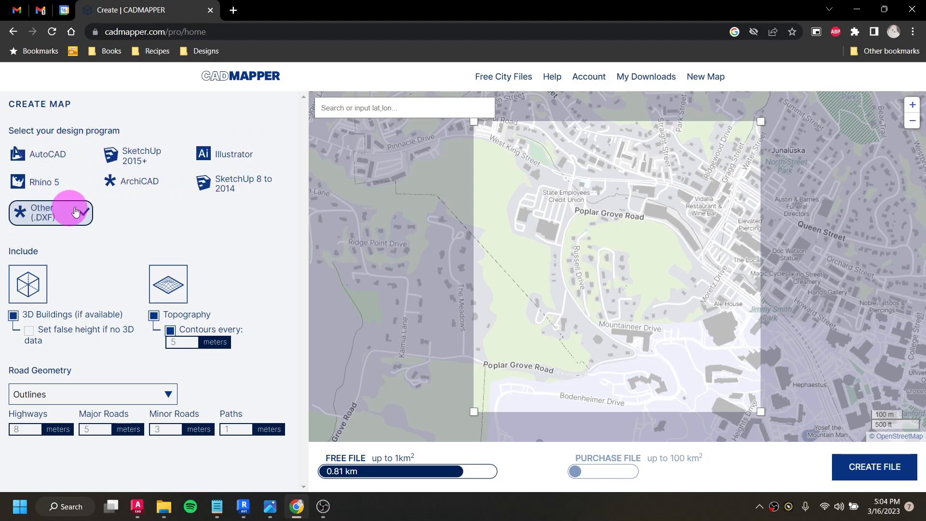
left_click(48, 164)
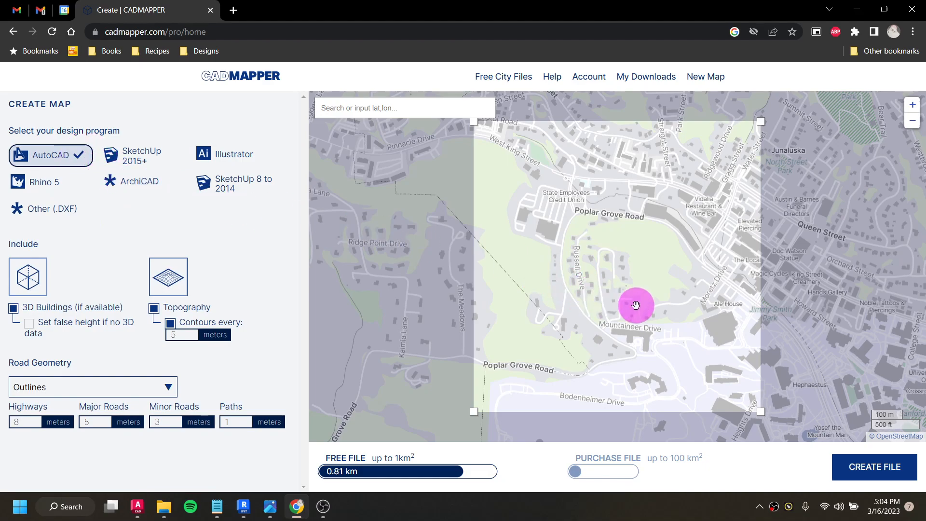
- Search the map for "boone, nc" and go to the Boone Greenway result
scroll(635, 305, "down", 1)
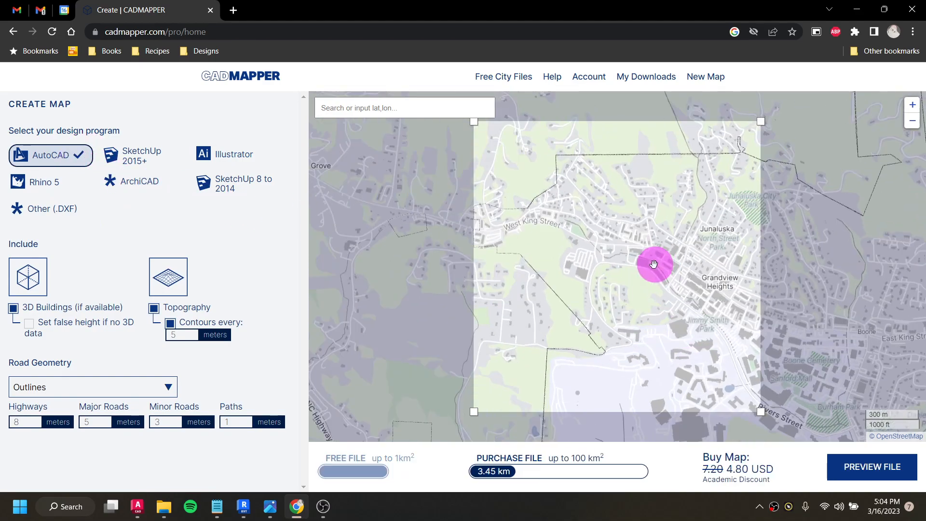
scroll(654, 264, "up", 1)
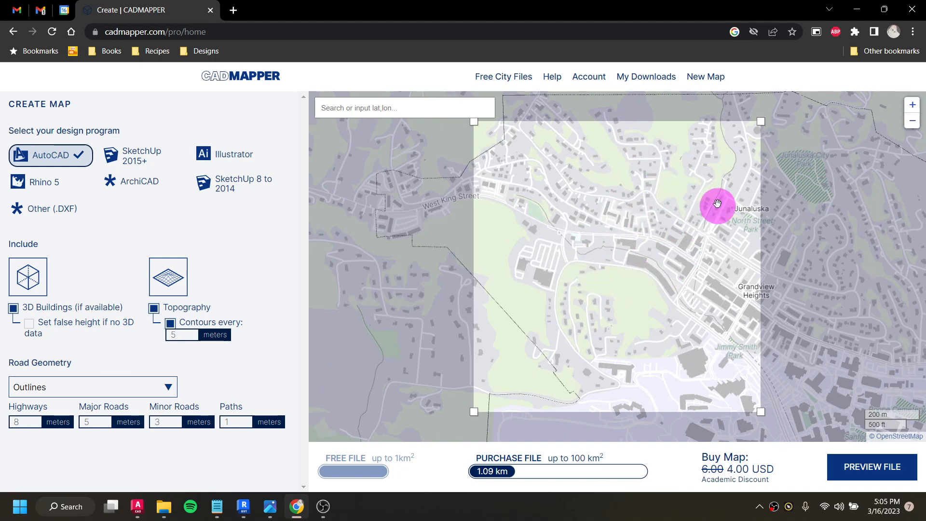
scroll(716, 206, "down", 1)
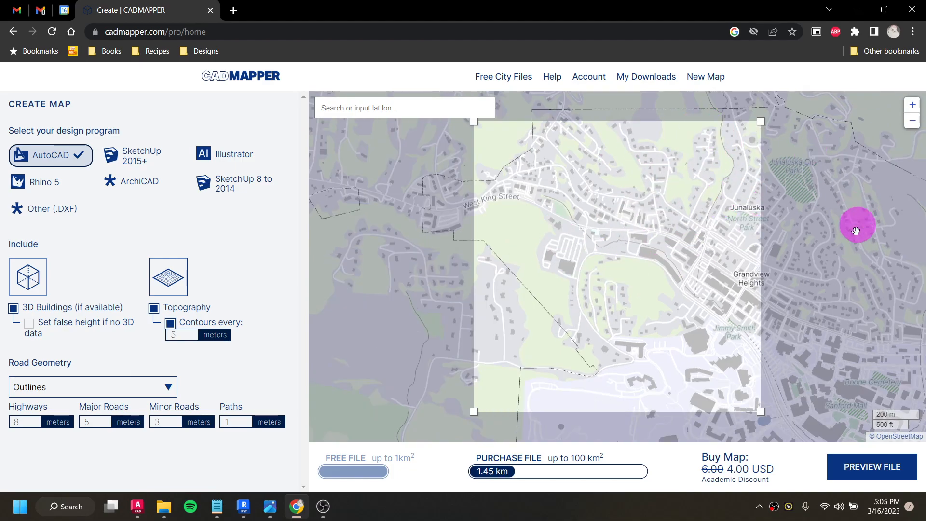
scroll(695, 304, "down", 4)
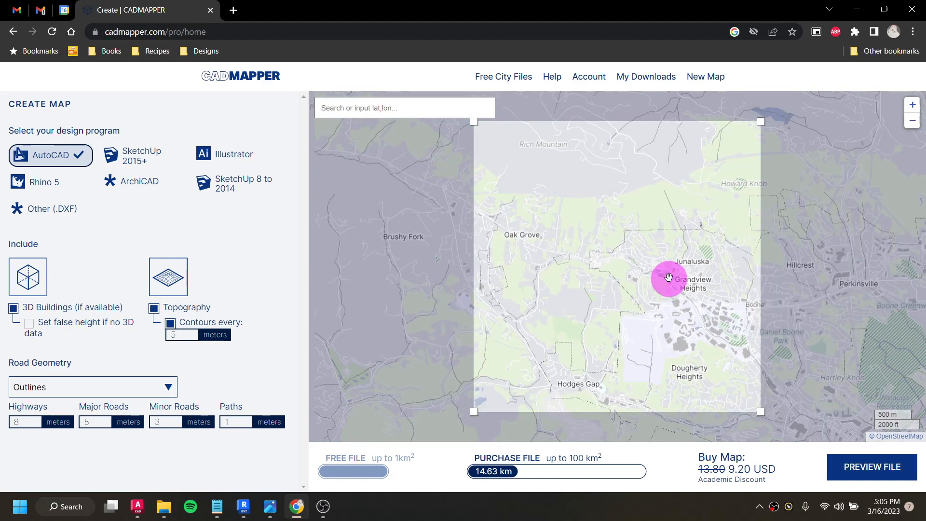
left_click(372, 108)
type("boone,")
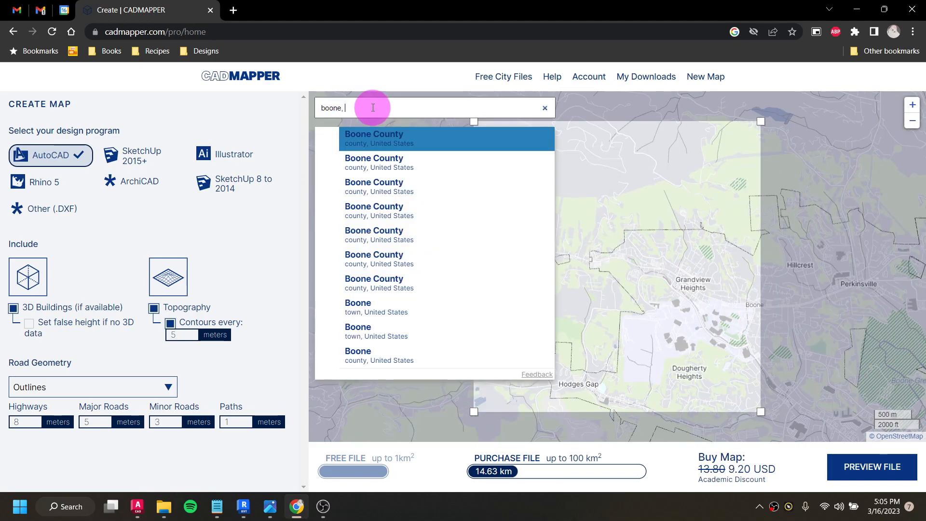
type(" nc")
key("Return")
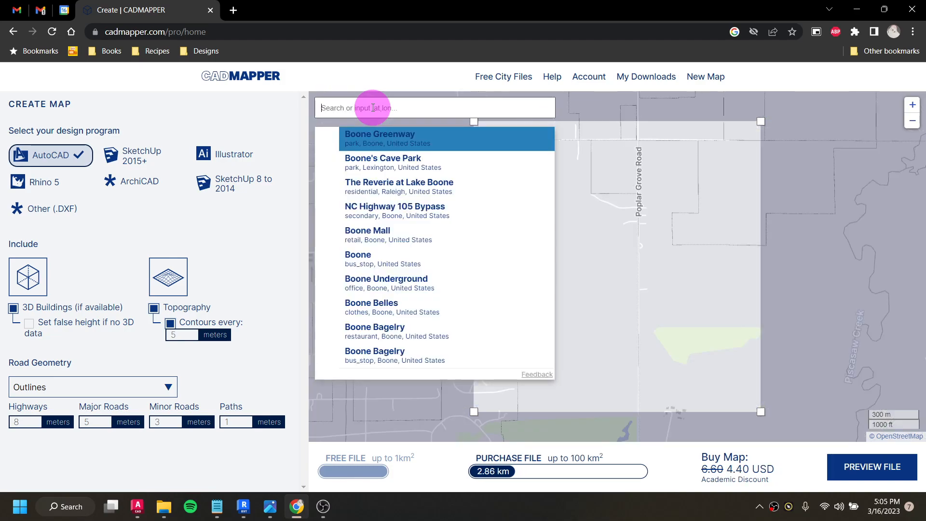
left_click(393, 137)
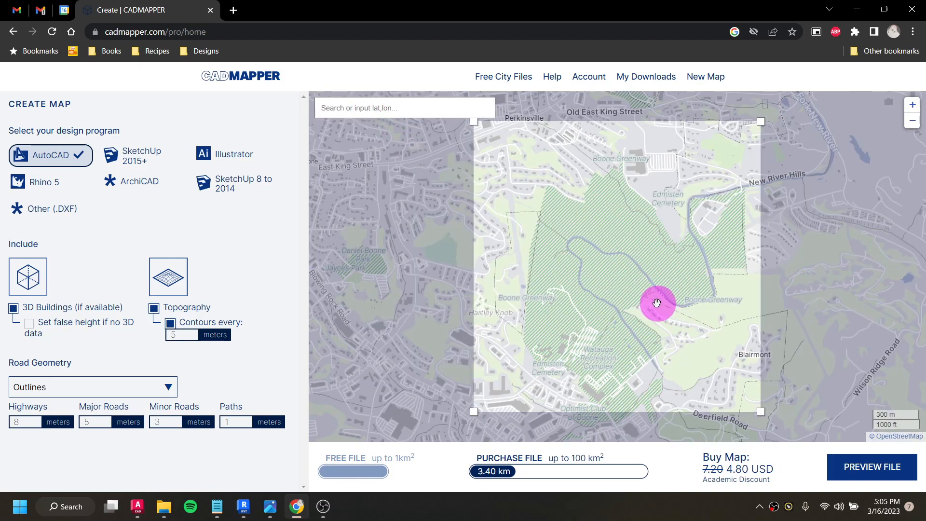
- Shift the export area west from Boone Greenway to the Appalachian State University campus around Stadium Heights Drive
scroll(583, 216, "down", 1)
scroll(571, 214, "down", 1)
left_click_drag(554, 235, 702, 266)
scroll(530, 244, "up", 1)
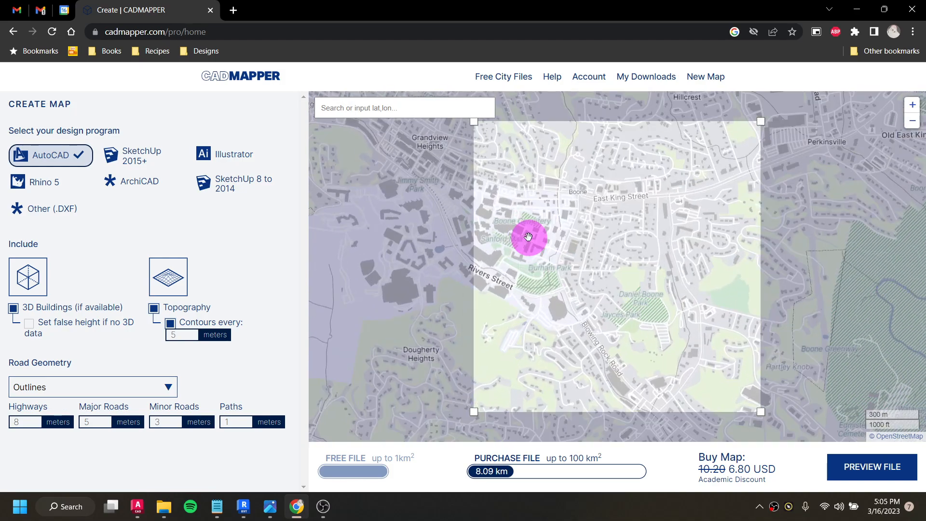
left_click_drag(557, 260, 663, 316)
left_click_drag(558, 274, 671, 249)
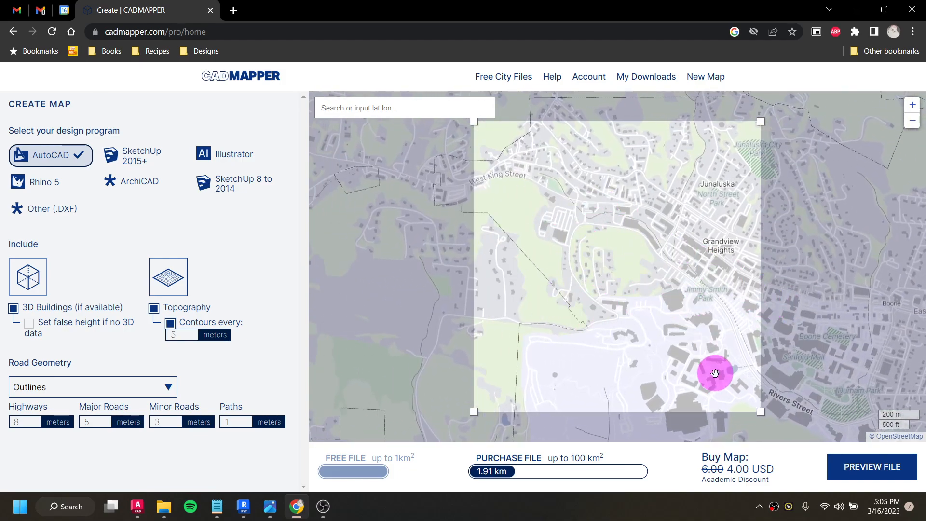
scroll(643, 284, "down", 1)
scroll(673, 345, "up", 2)
left_click_drag(683, 339, 652, 314)
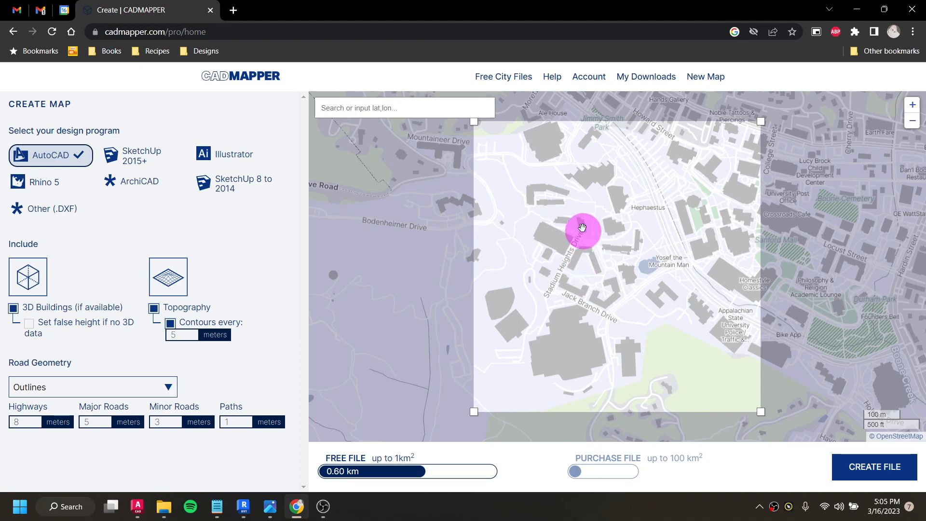
- Frame the houses between Russell Drive and the West Grandview Heights loop as an export area of about 0.02 km²
left_click_drag(571, 234, 709, 335)
scroll(577, 179, "up", 2)
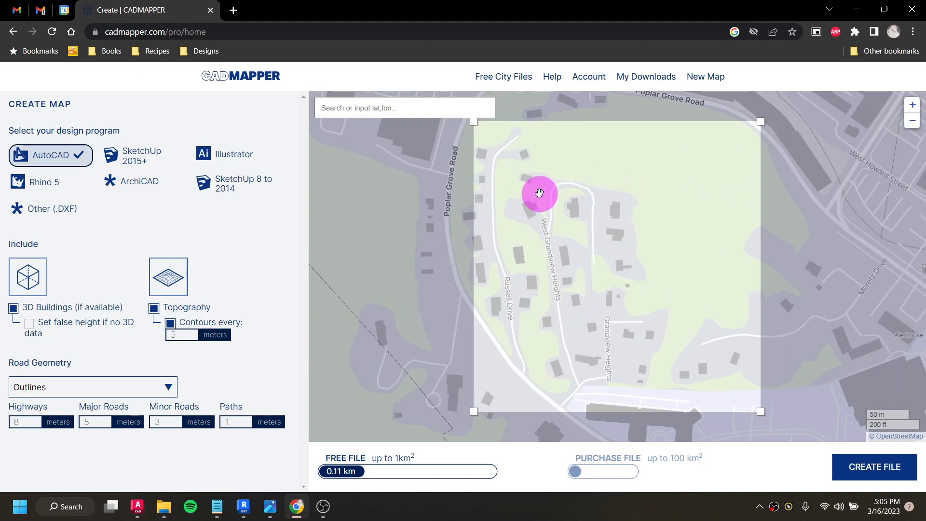
scroll(559, 194, "up", 1)
left_click_drag(575, 213, 638, 258)
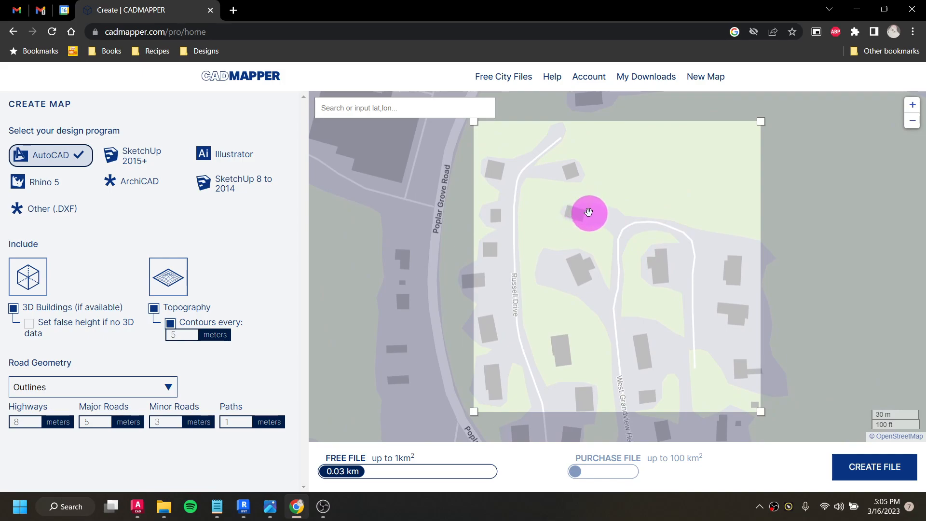
scroll(588, 212, "up", 1)
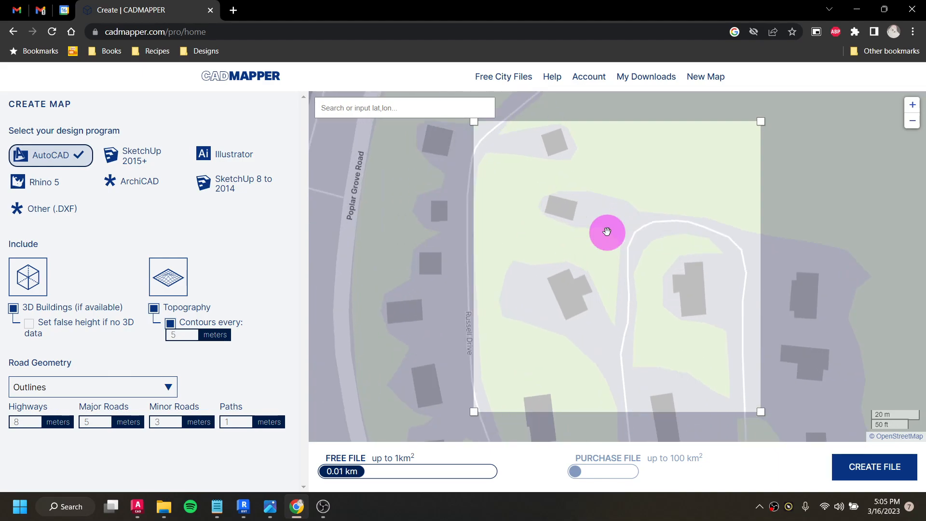
scroll(630, 247, "down", 1)
left_click_drag(618, 273, 649, 275)
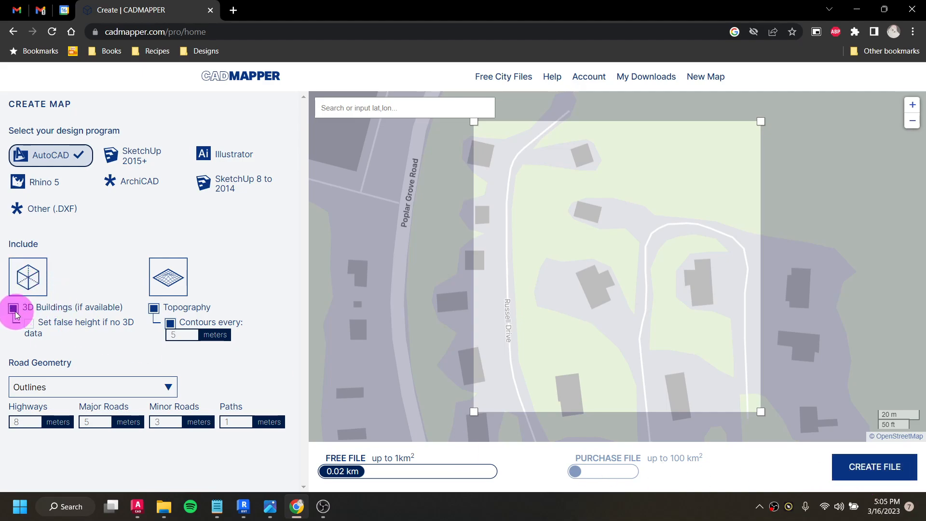
- Include a 3 m false height for buildings without 3D data, then create and download the map file
left_click(28, 323)
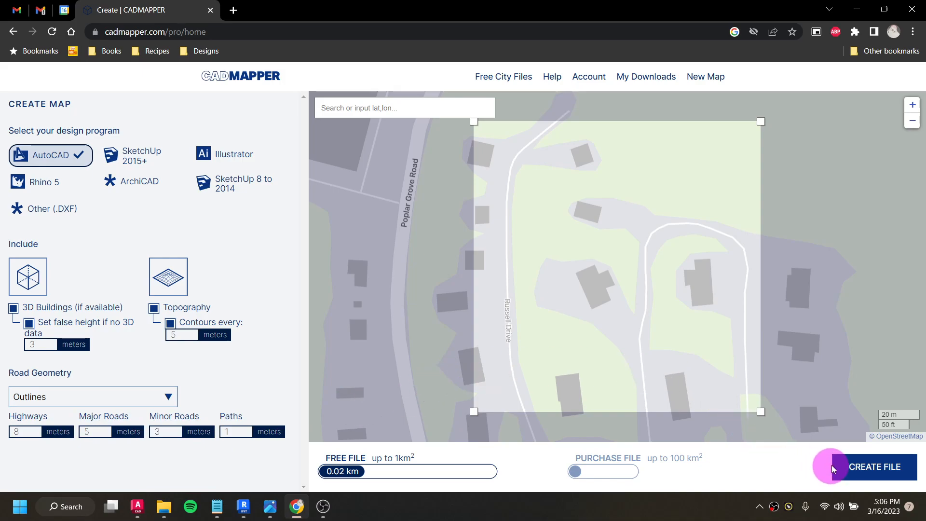
left_click(869, 473)
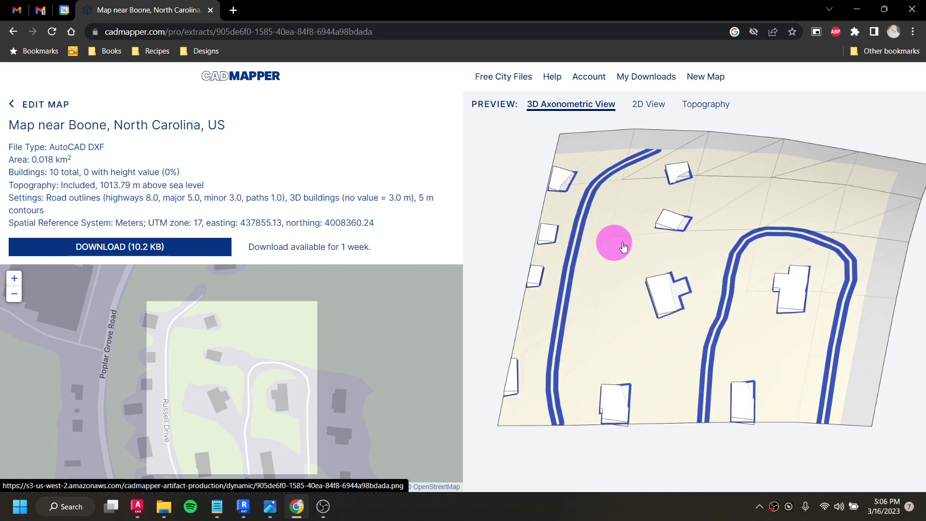
left_click(109, 251)
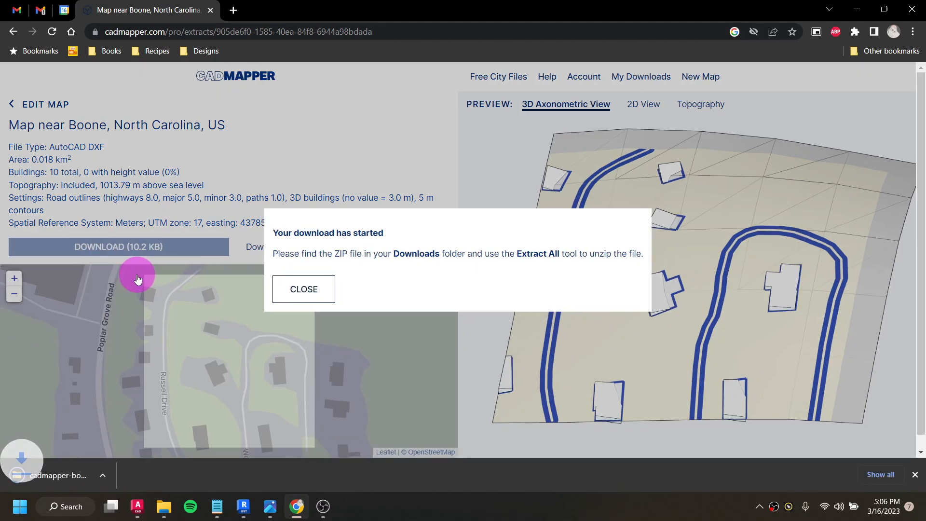
- Extract the downloaded CADMAPPER ZIP to the cadmapper-boone-north-carolina-us (2) folder in Downloads
left_click(59, 477)
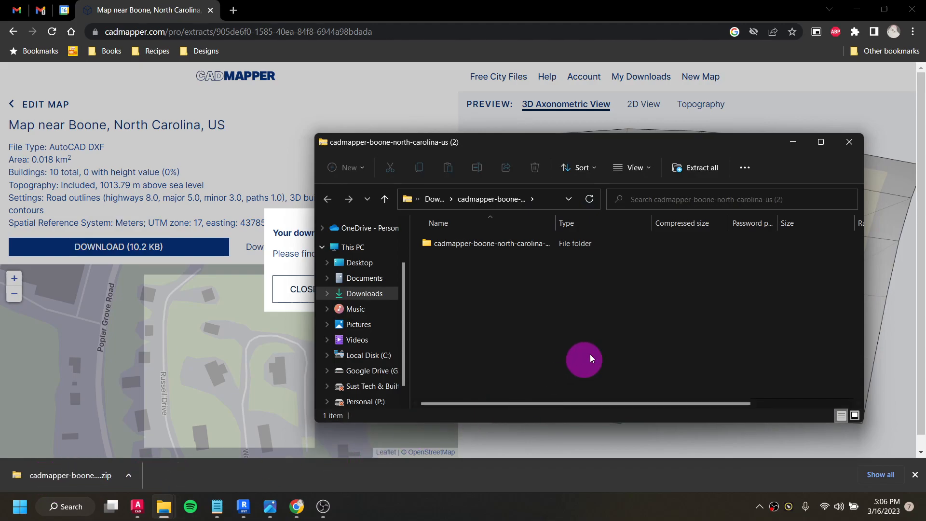
left_click(705, 169)
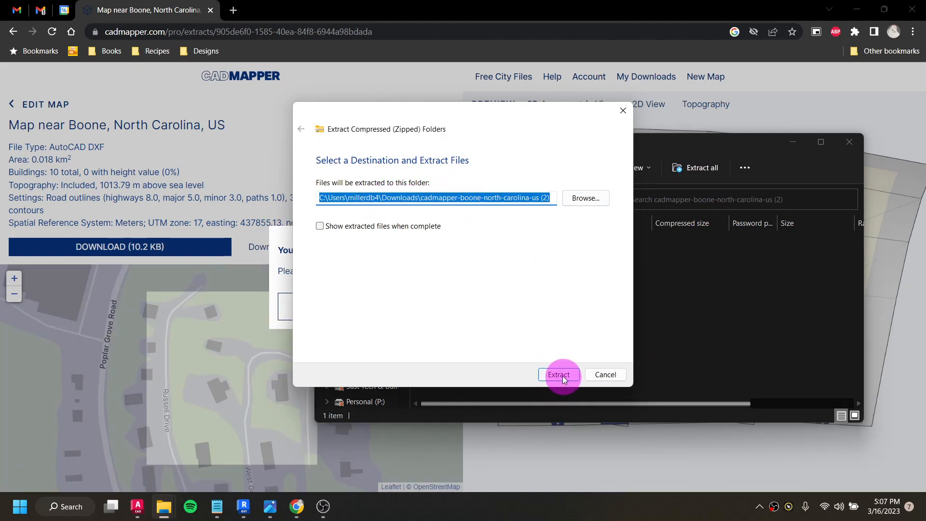
left_click(566, 374)
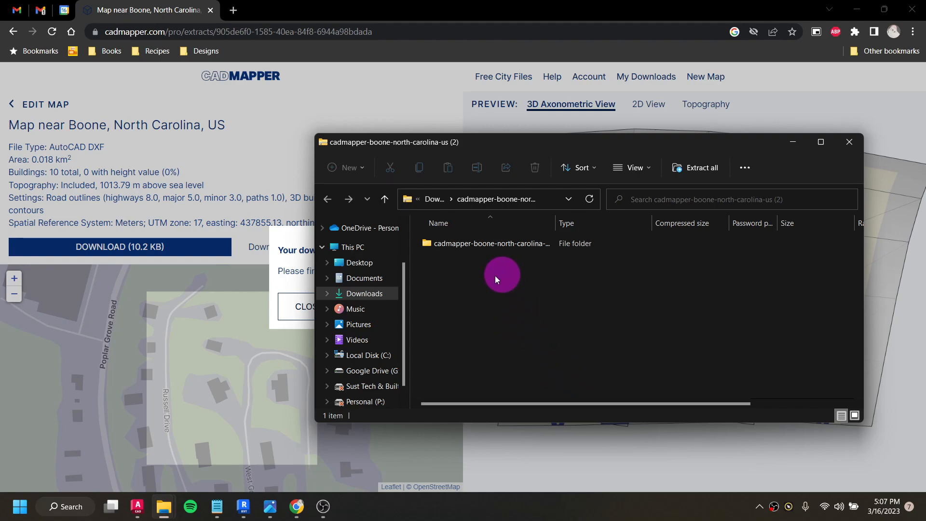
- Switch back to Revit and turn off the section box in the 3D view
left_click(240, 516)
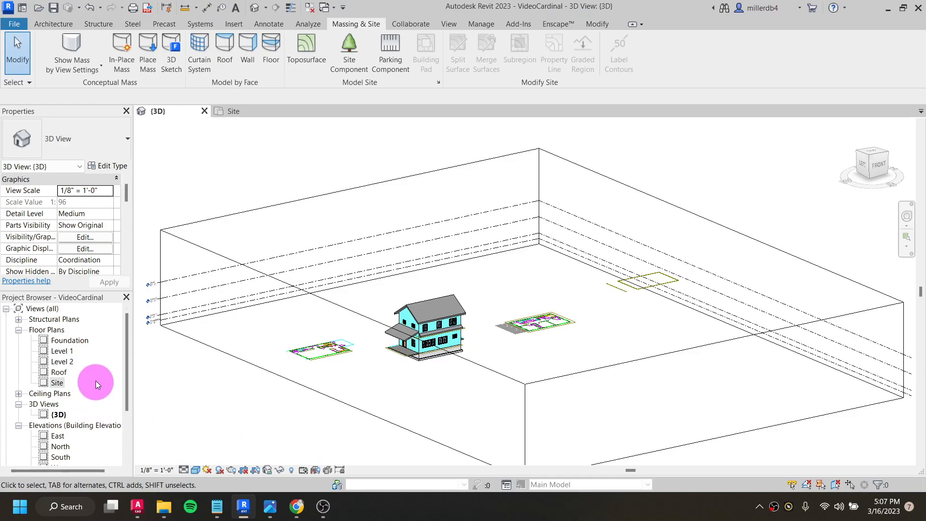
scroll(209, 334, "down", 3)
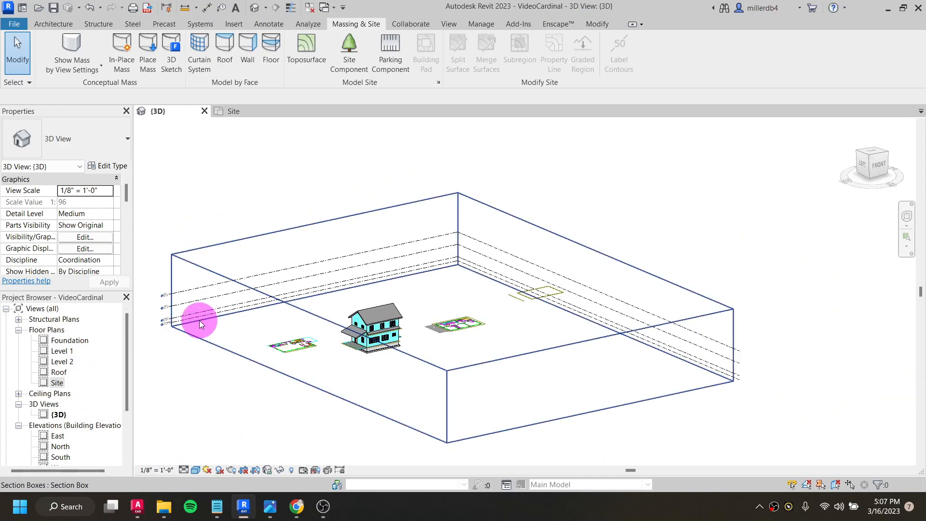
scroll(75, 236, "down", 5)
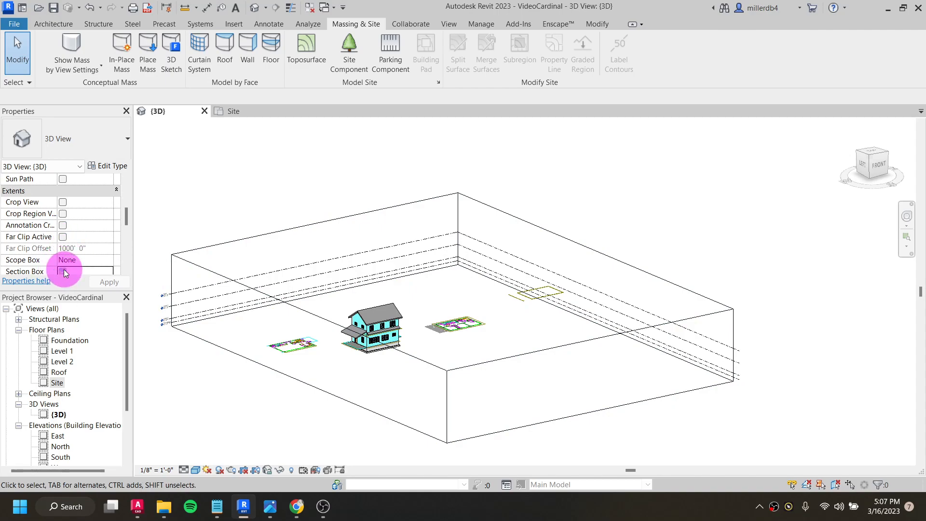
left_click(63, 271)
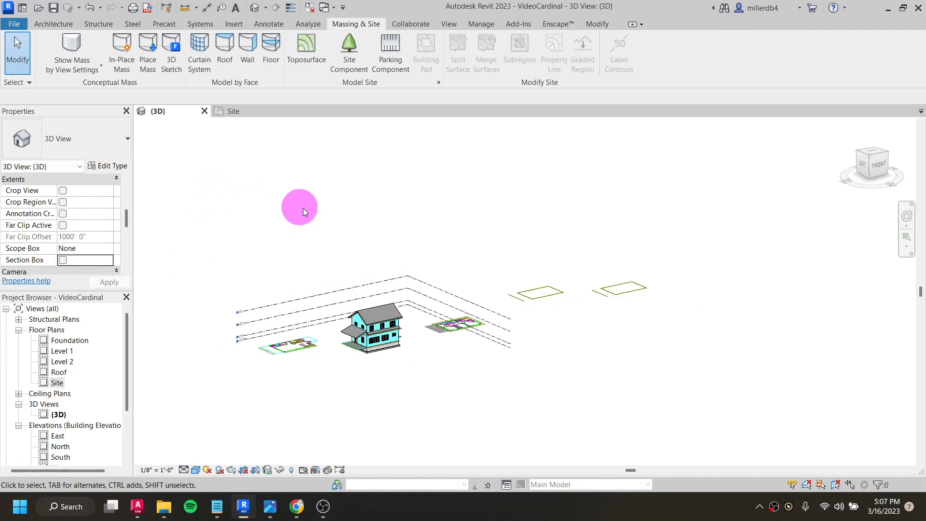
middle_click_drag(283, 198, 287, 99)
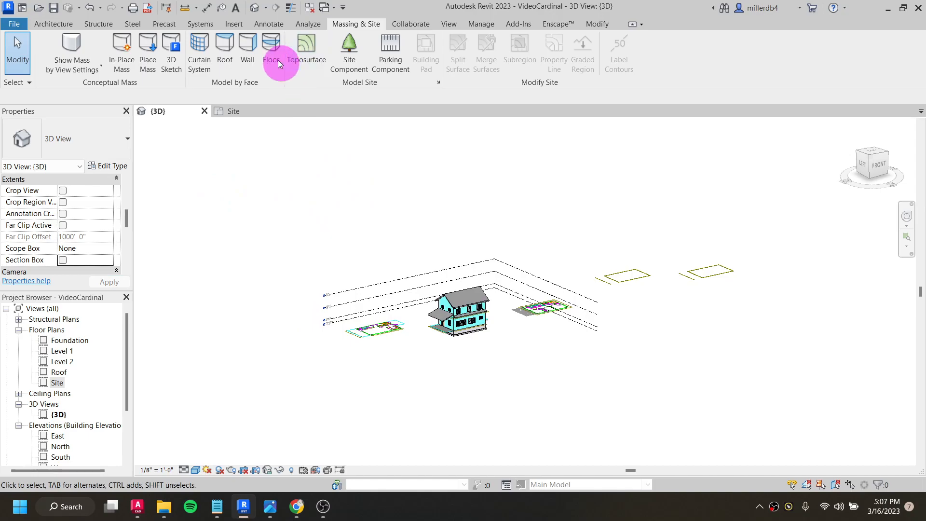
- Start a CAD import and browse in Downloads to the cadmapper-boone-north-carolina-us folder inside cadmapper-boone-north-carolina-us (2)
left_click(238, 26)
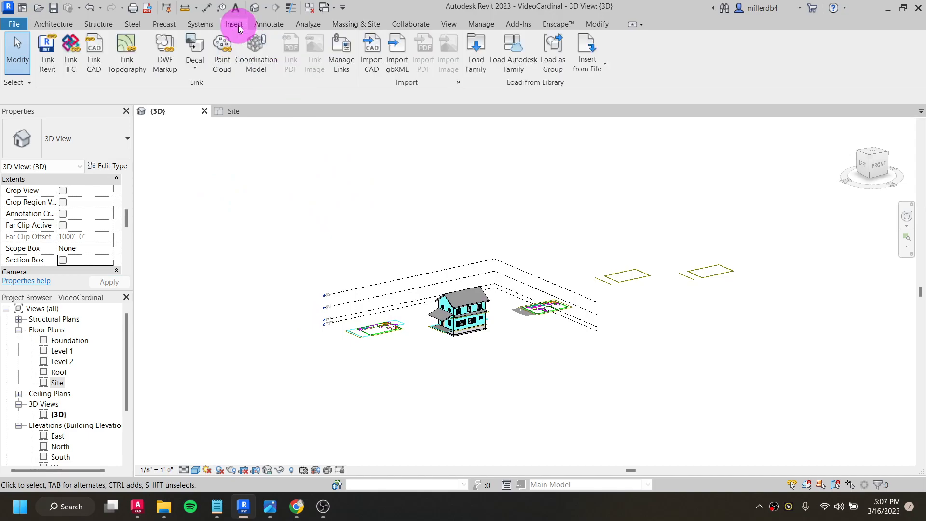
left_click(370, 48)
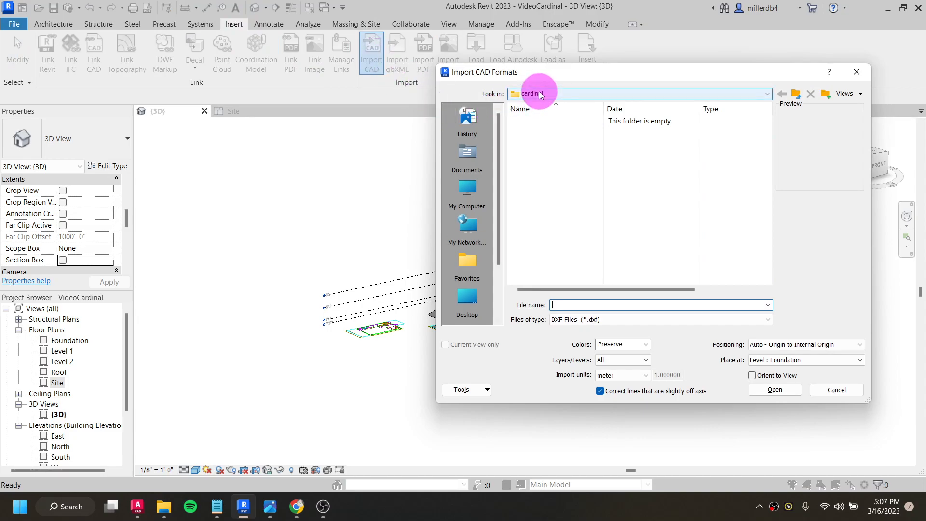
left_click(540, 95)
left_click(564, 143)
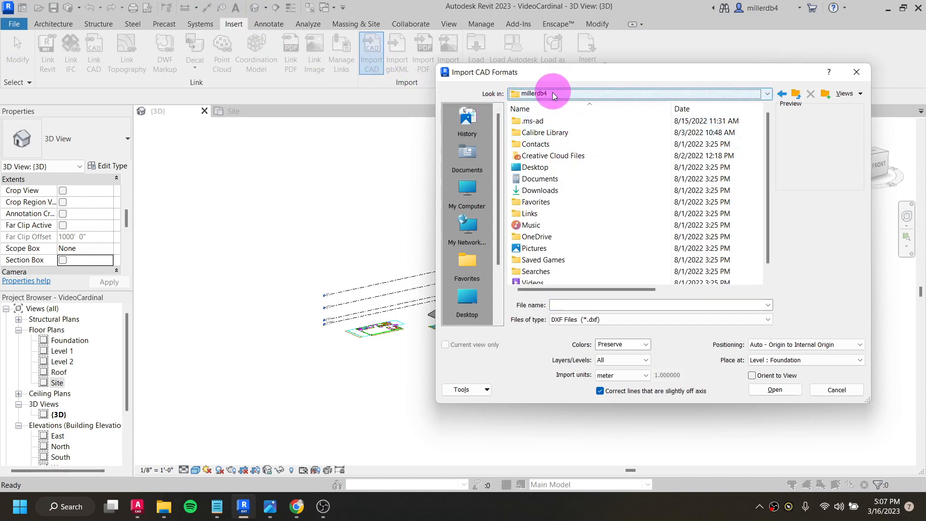
double_click(541, 191)
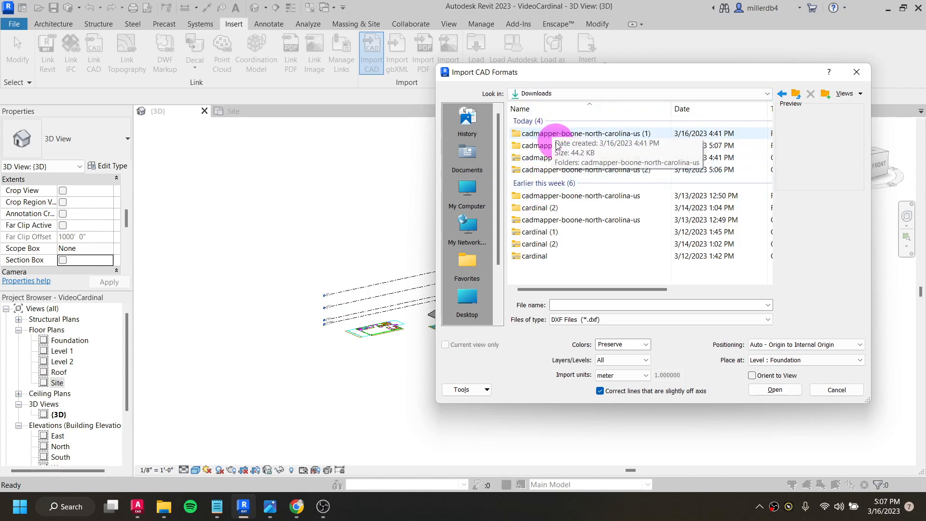
double_click(536, 146)
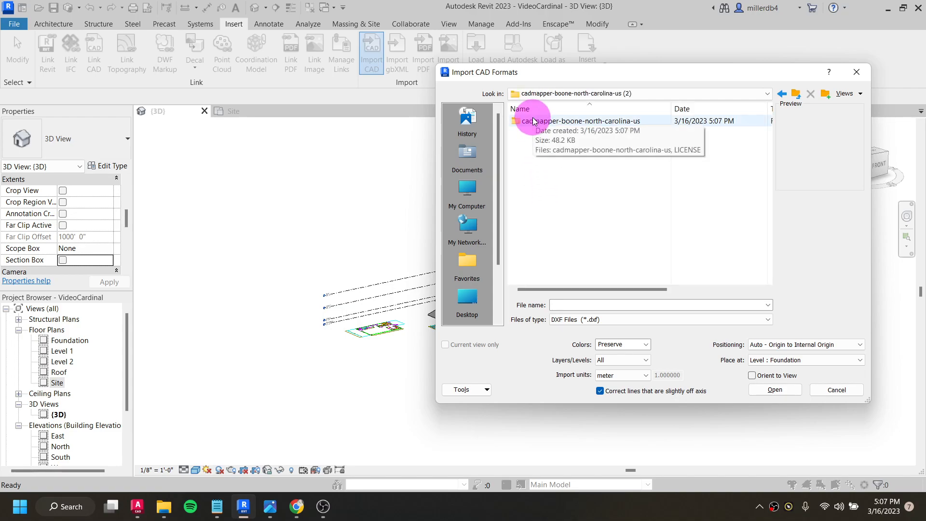
double_click(535, 122)
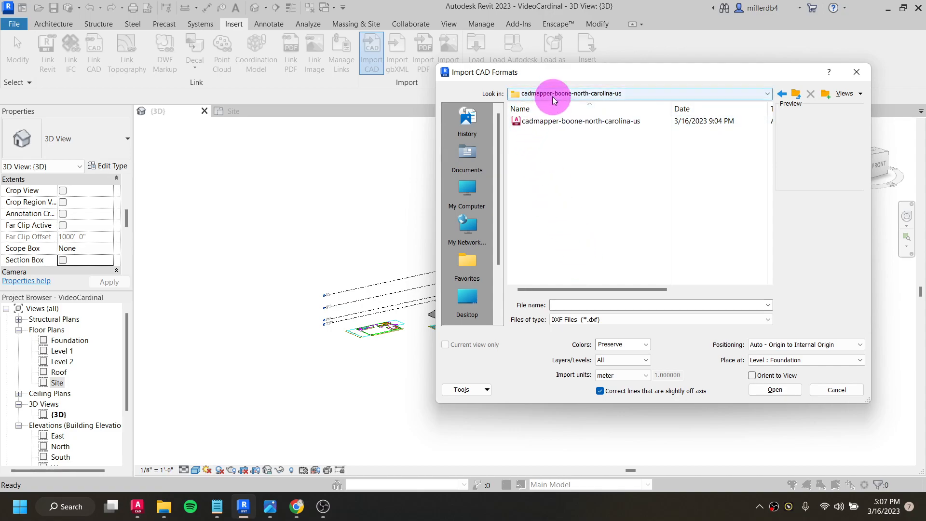
- Switch the file type filter to DWG Files (*.dwg) and back to DXF Files (*.dxf)
left_click(617, 93)
left_click(595, 172)
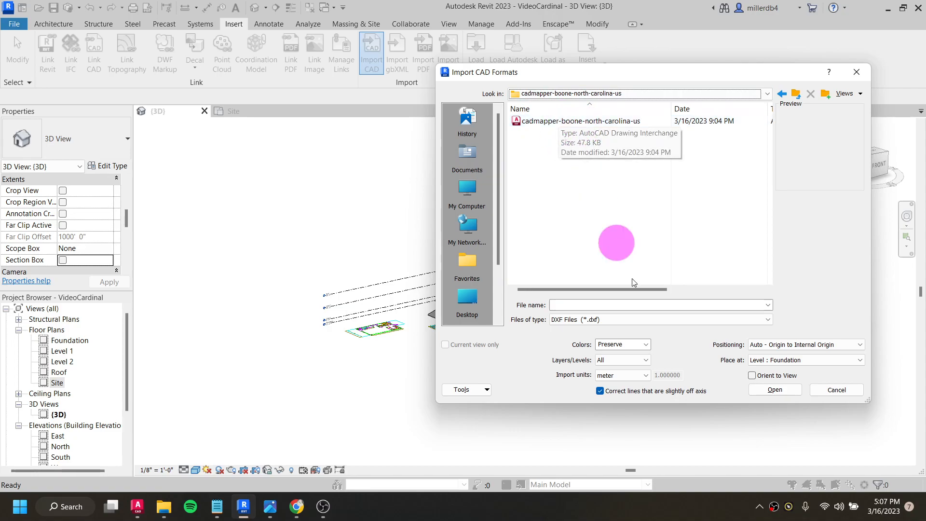
left_click(611, 320)
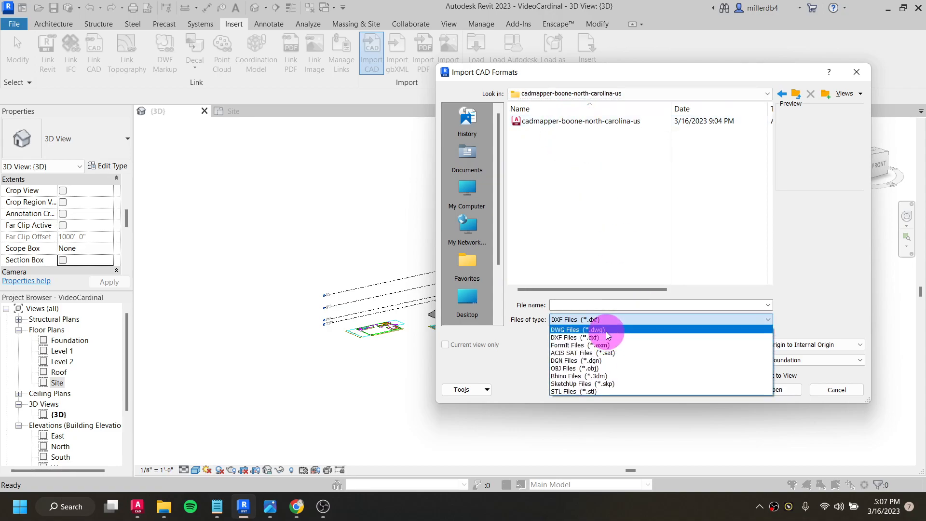
left_click(611, 330)
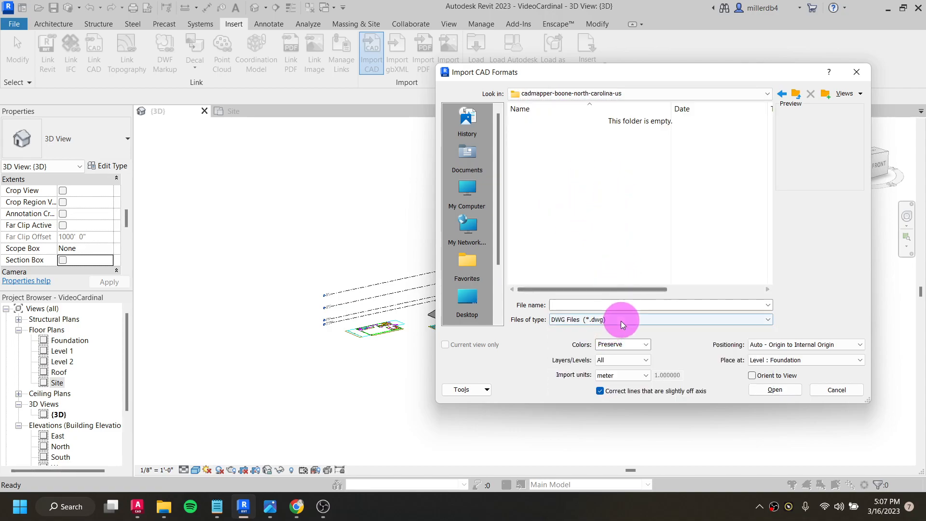
left_click(568, 325)
left_click(572, 322)
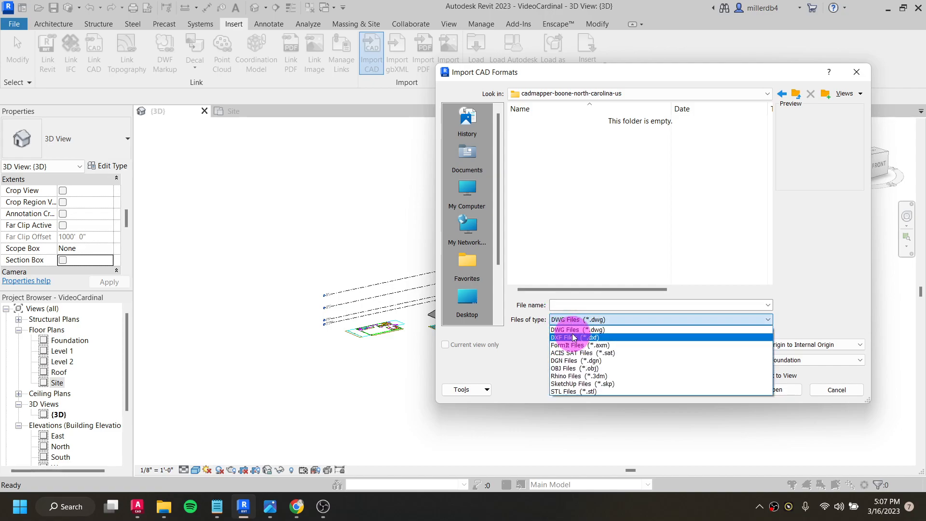
left_click(573, 337)
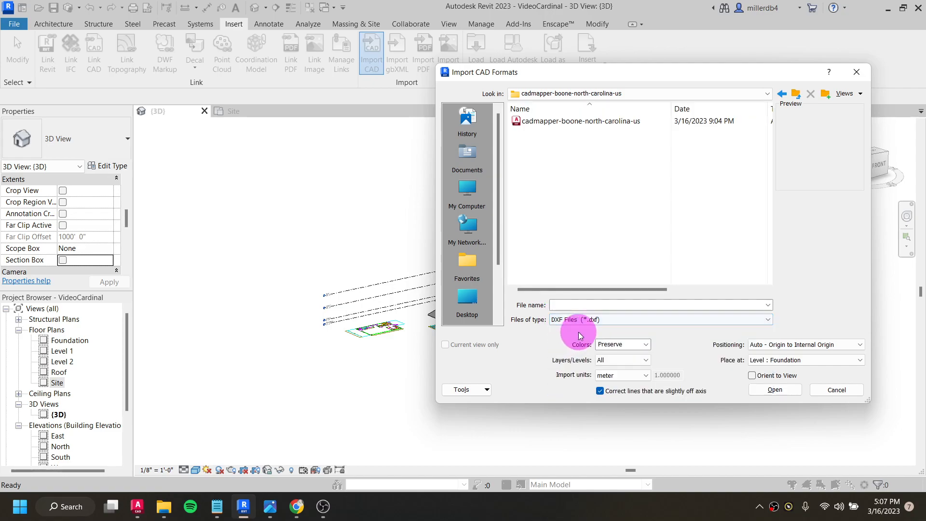
- Import cadmapper-boone-north-carolina-us.dxf with the import units set to meter
left_click(594, 120)
left_click(615, 377)
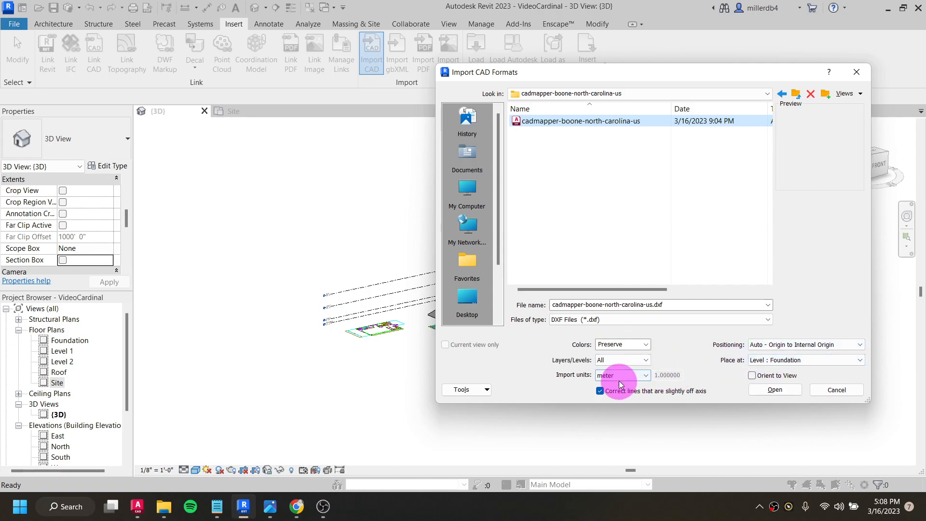
left_click(612, 378)
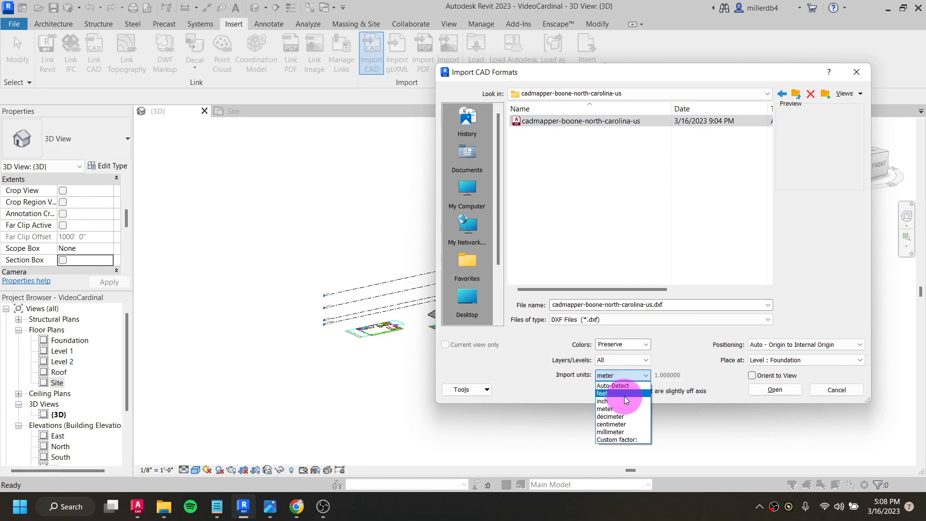
left_click(611, 409)
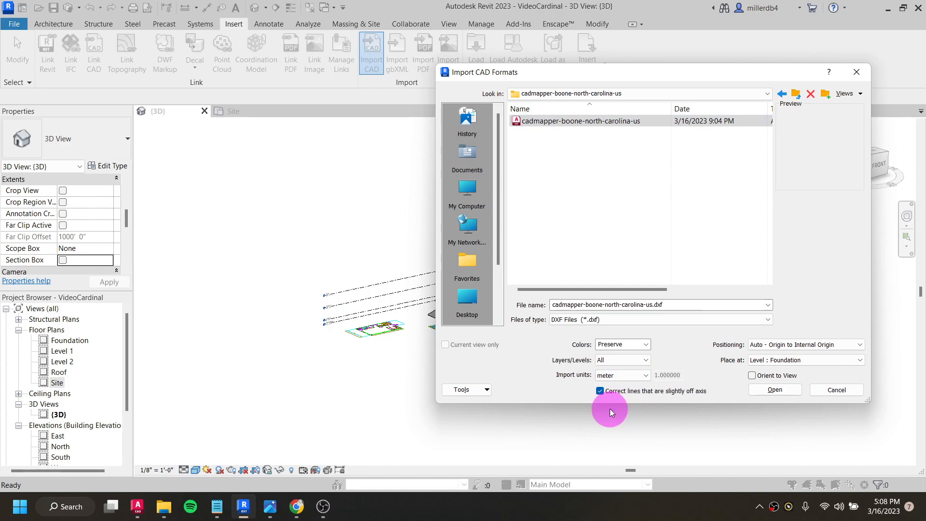
left_click(765, 391)
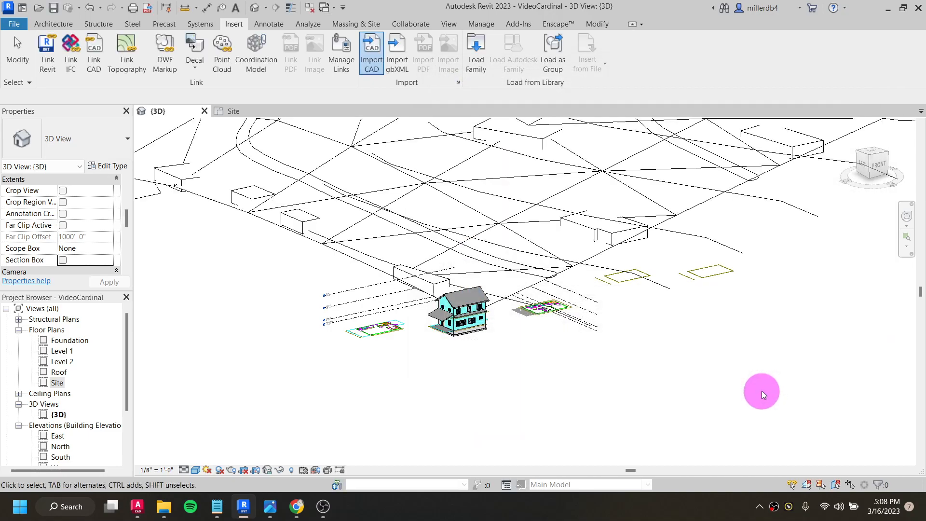
- Unpin the imported terrain in the top view and move it so a mapped building footprint lies under the house
scroll(691, 354, "down", 2)
middle_click_drag(625, 347, 442, 362, "shift")
scroll(559, 294, "down", 2)
middle_click_drag(566, 286, 587, 256, "shift")
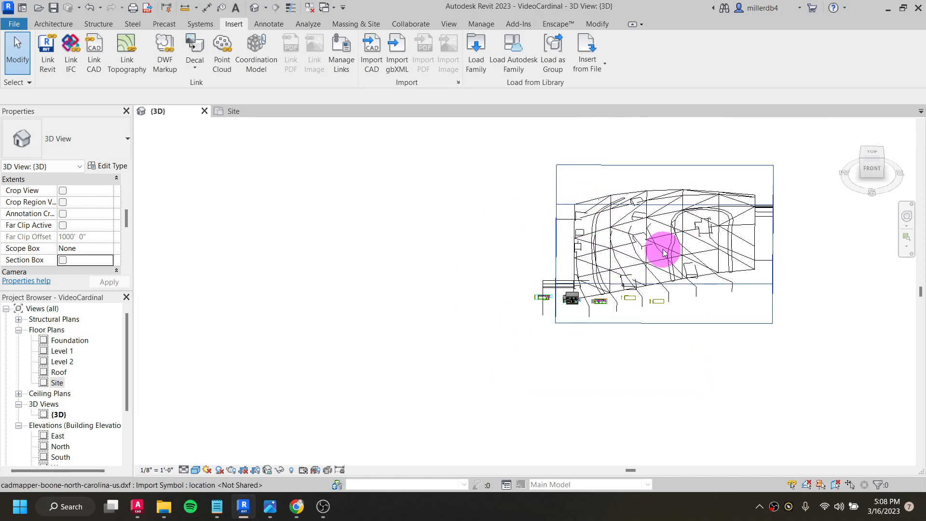
left_click(871, 153)
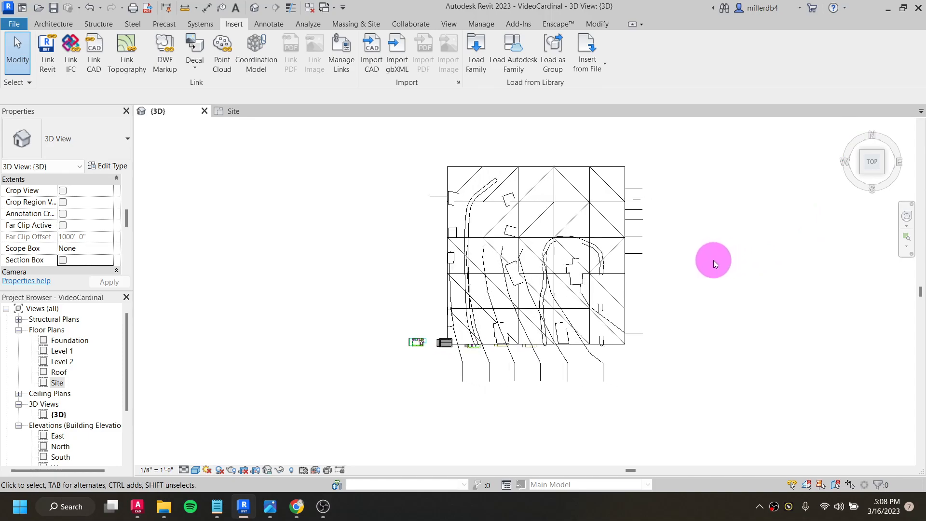
left_click(573, 258)
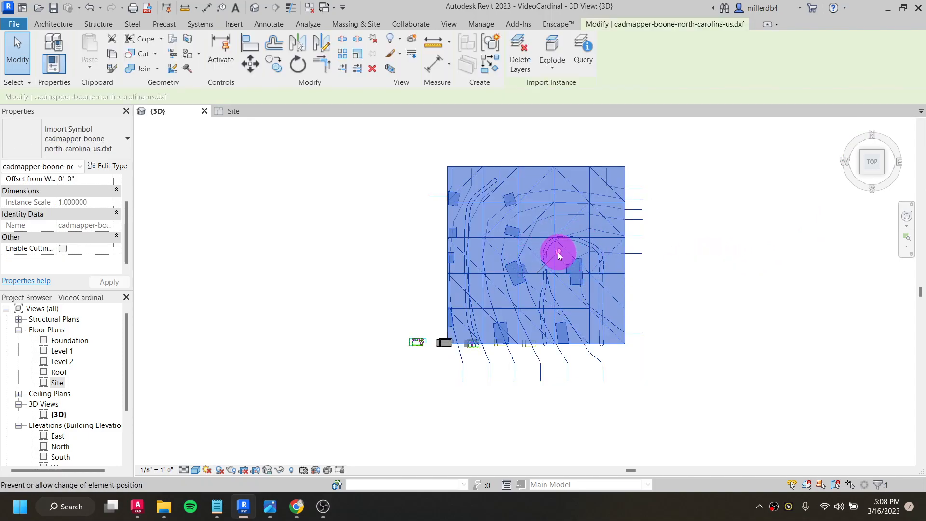
left_click(557, 252)
scroll(495, 302, "up", 3)
left_click_drag(528, 172, 414, 366)
middle_click_drag(539, 337, 565, 230)
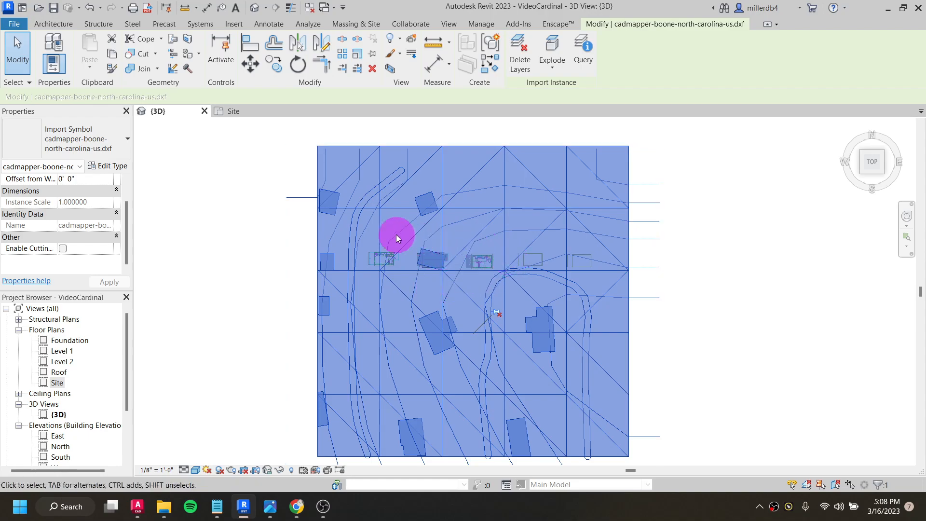
- Rotate the imported terrain slightly counterclockwise about its centre to line up the mapped building with the house
left_click(297, 65)
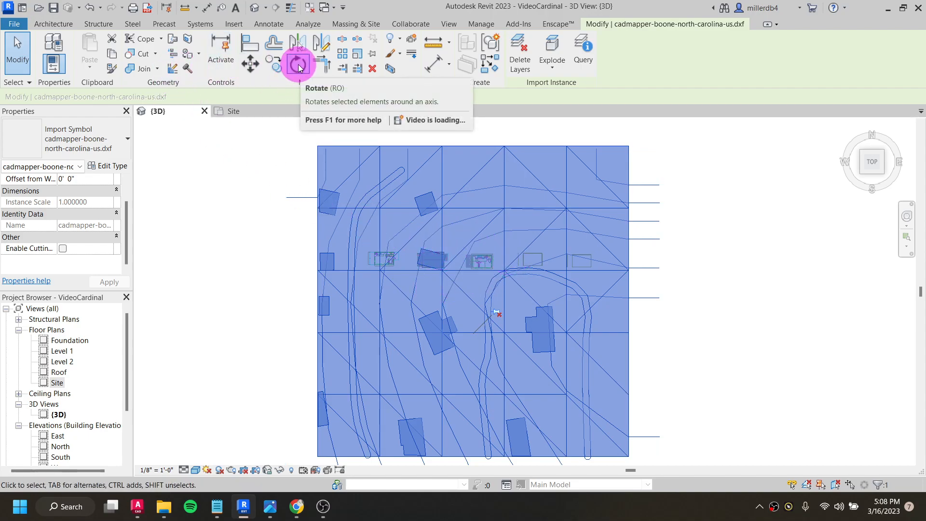
left_click(410, 176)
left_click(761, 340)
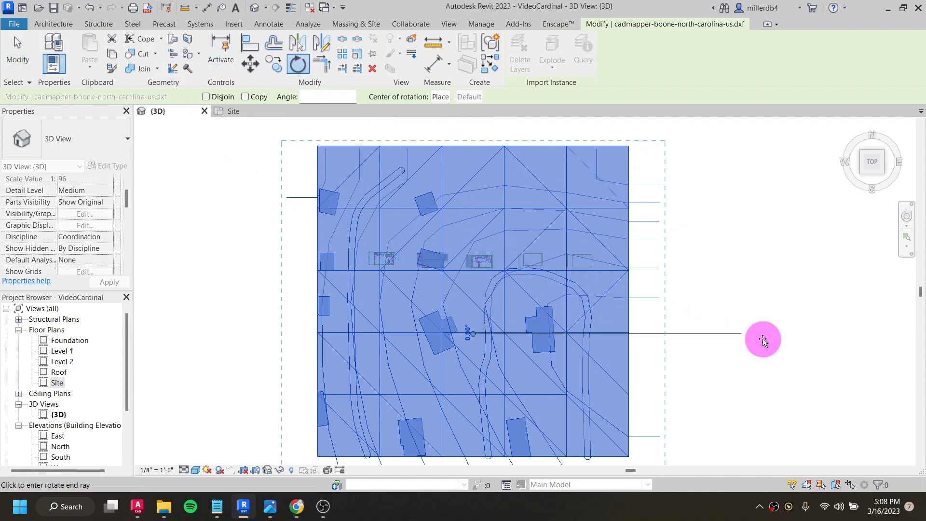
left_click(742, 289)
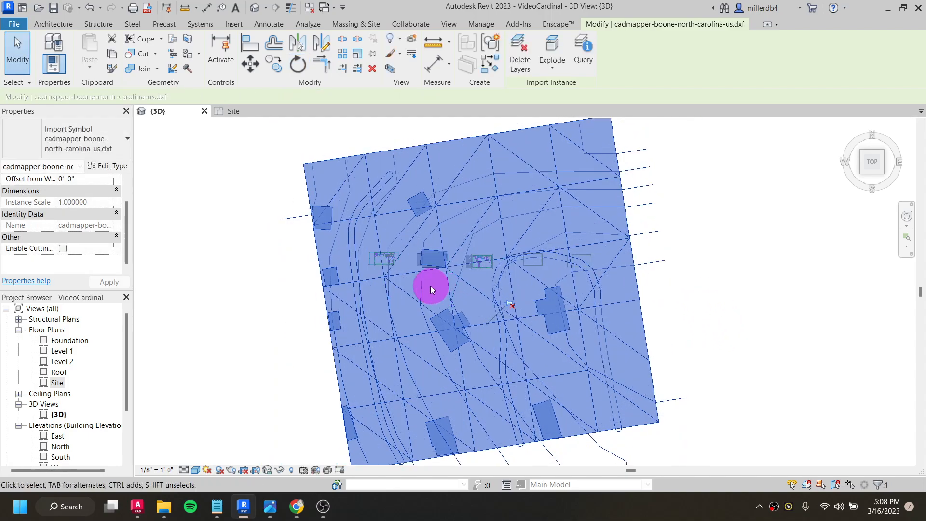
scroll(434, 245, "up", 4)
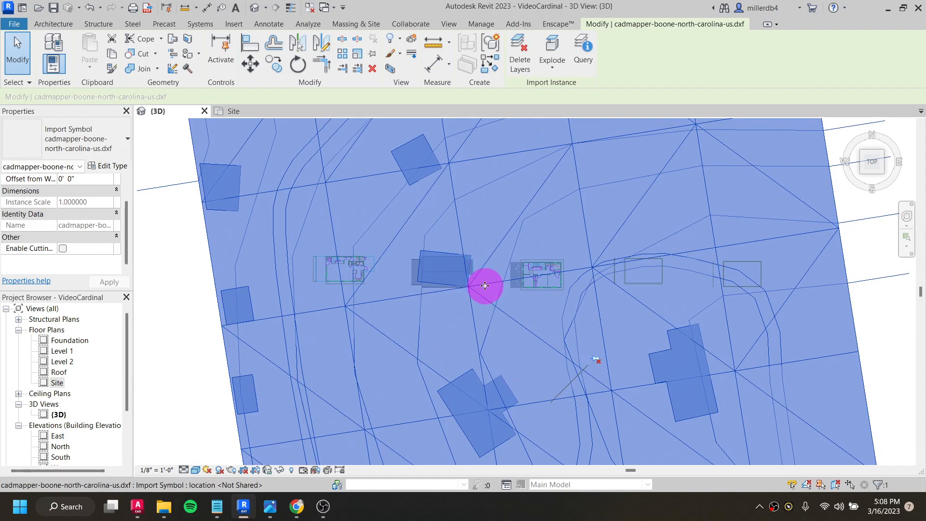
scroll(485, 286, "down", 5)
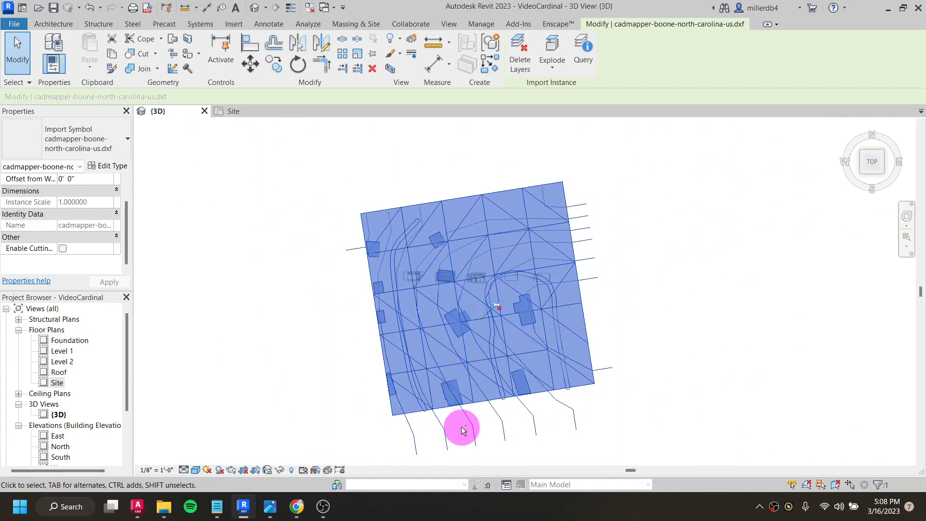
- In the front view, lower the imported terrain to a vertical offset of -68' 0"
middle_click_drag(457, 427, 471, 477, "shift")
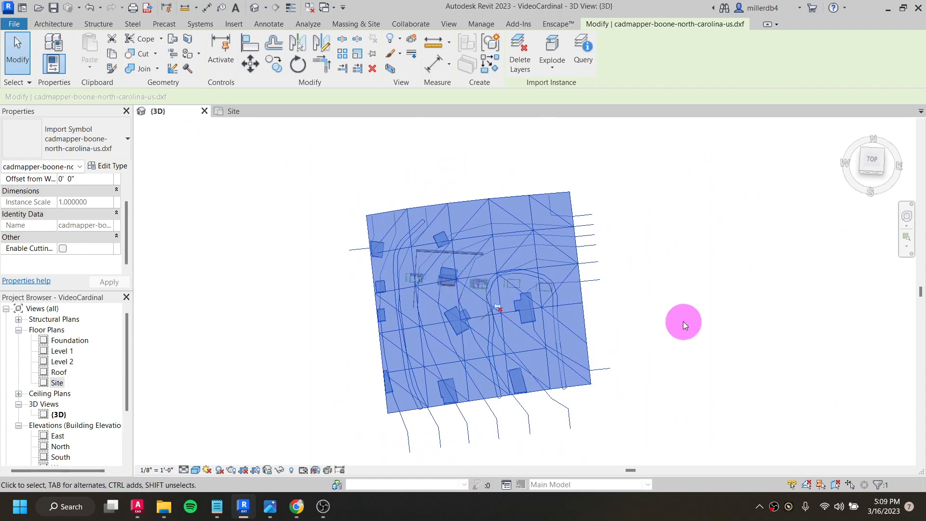
left_click(684, 323)
mouse_move(450, 296)
middle_mouse_down("shift")
mouse_move(427, 395)
mouse_move(436, 280)
mouse_move(453, 330)
mouse_move(449, 278)
mouse_move(462, 248)
mouse_move(440, 320)
mouse_move(463, 299)
middle_mouse_up("shift")
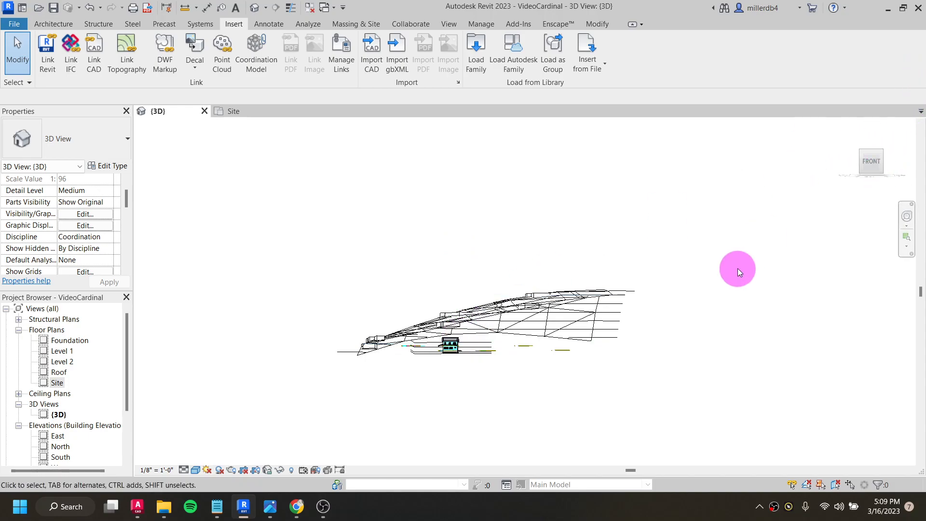
left_click(870, 164)
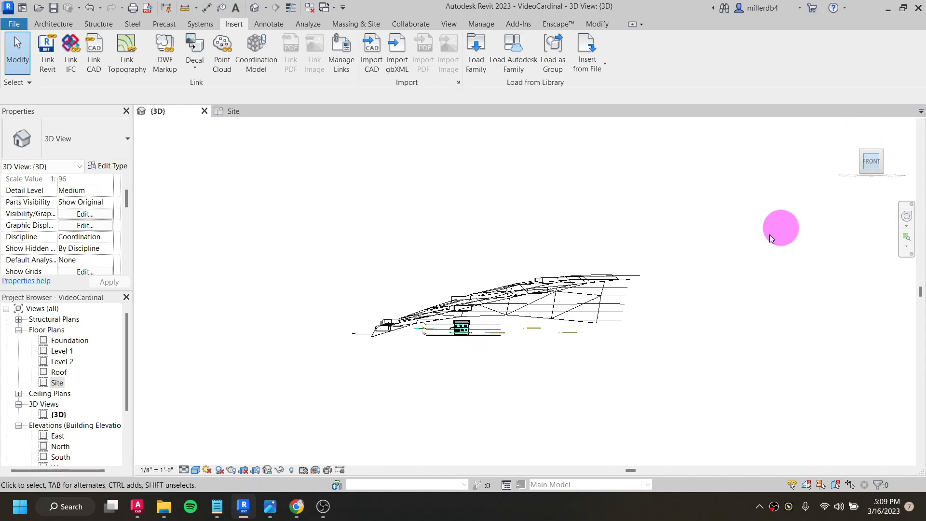
left_click(546, 296)
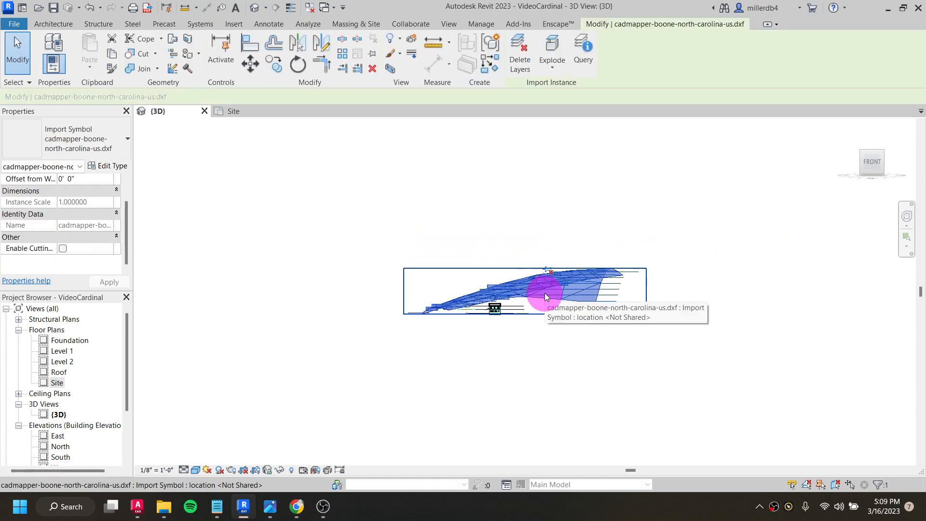
key("Down")
key("Down")
key("Down")
key("Down")
key("Down")
key("Down")
key("Down")
key("Down")
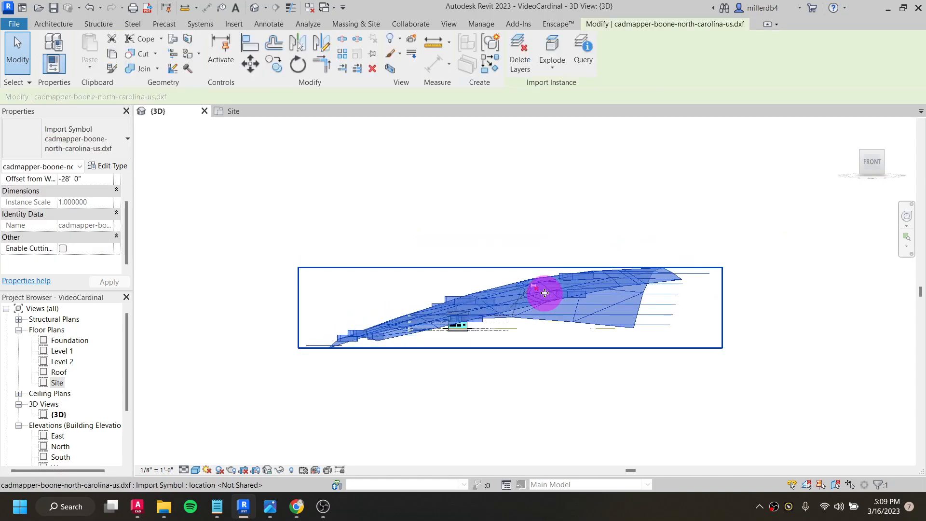
middle_click_drag(544, 294, 612, 328, "shift")
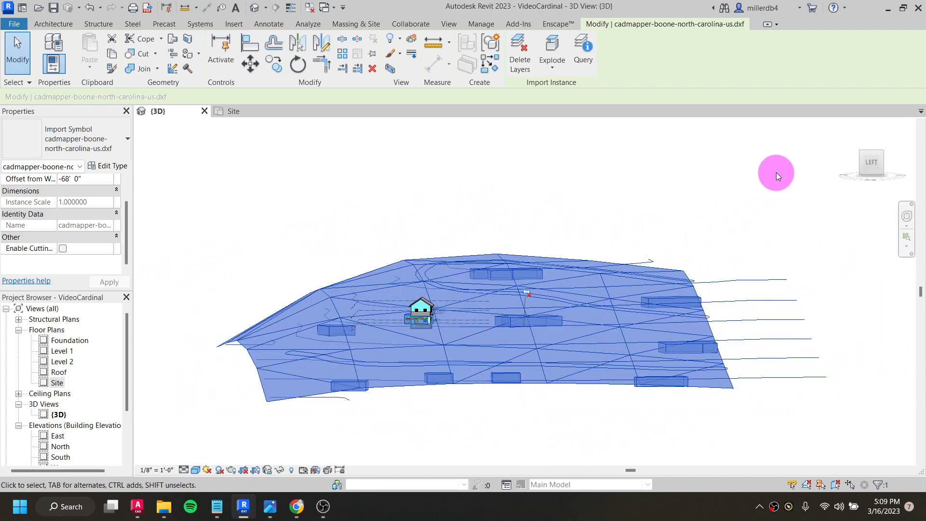
- In the left view, nudge the imported terrain further down to an offset of -71' 0"
left_click(868, 164)
scroll(479, 285, "up", 5)
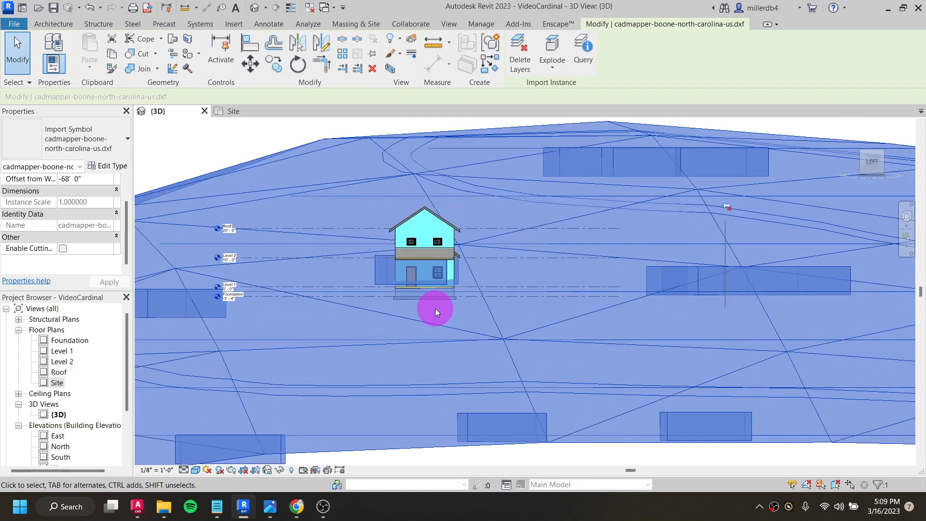
scroll(448, 289, "up", 2)
key("Down")
key("Down")
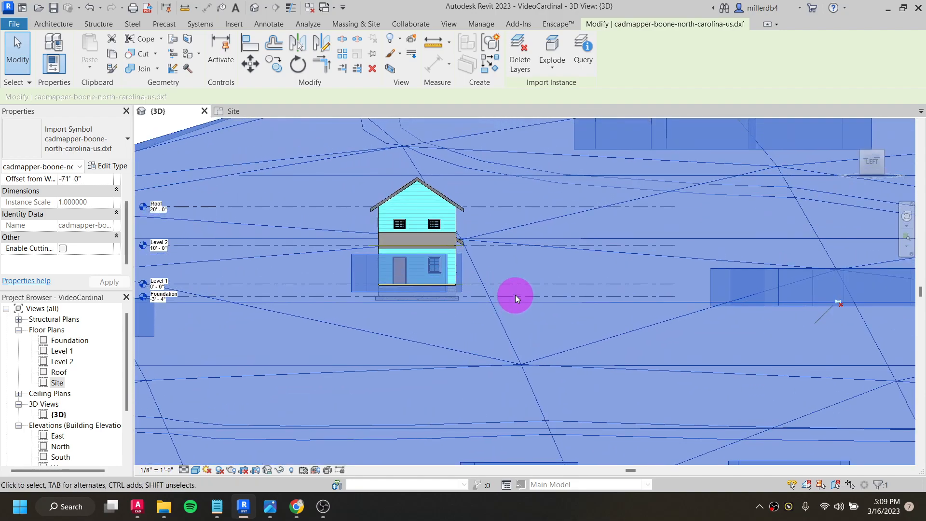
- Raise the terrain to an offset of -69' 4" so the mapped building's base meets the house's ground floor
middle_click_drag(508, 307, 356, 326, "shift")
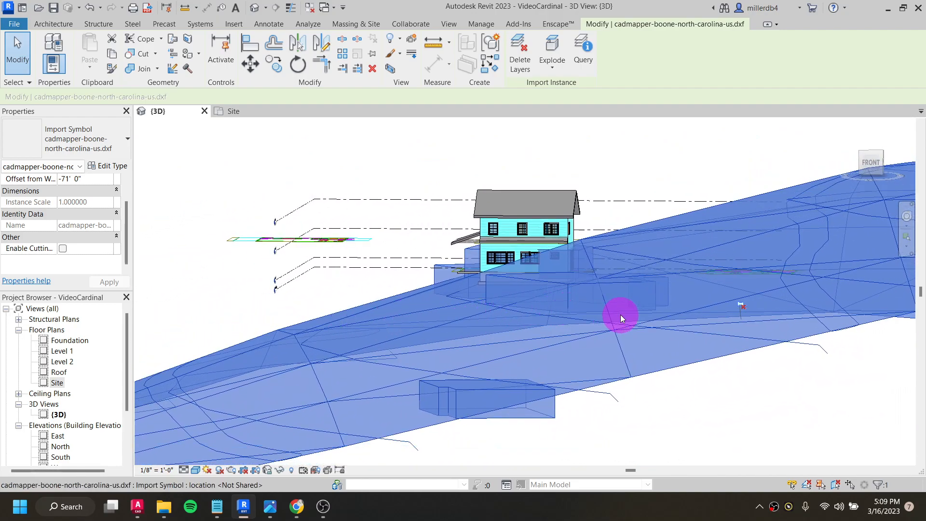
middle_click_drag(536, 302, 562, 325, "shift")
scroll(247, 317, "up", 1)
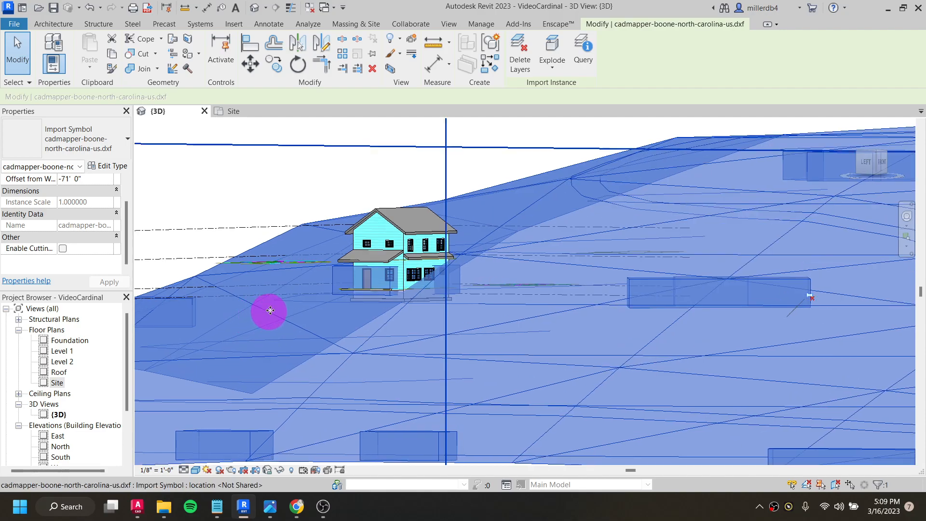
scroll(538, 208, "up", 1)
left_click(862, 161)
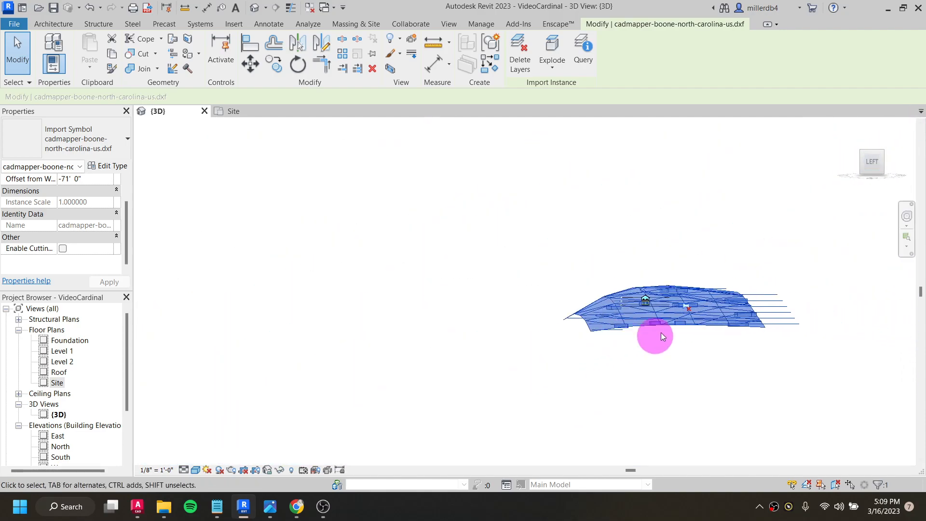
scroll(535, 285, "up", 3)
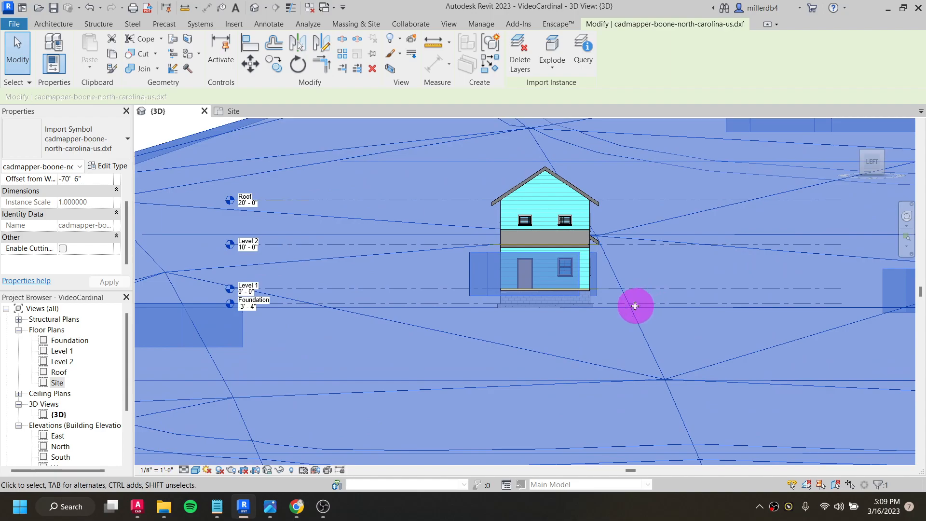
scroll(562, 290, "up", 2)
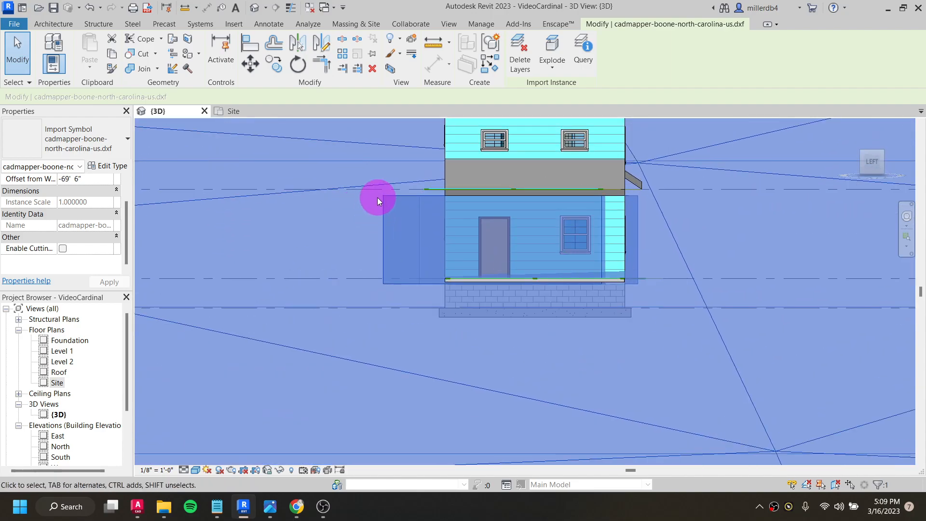
key("Up")
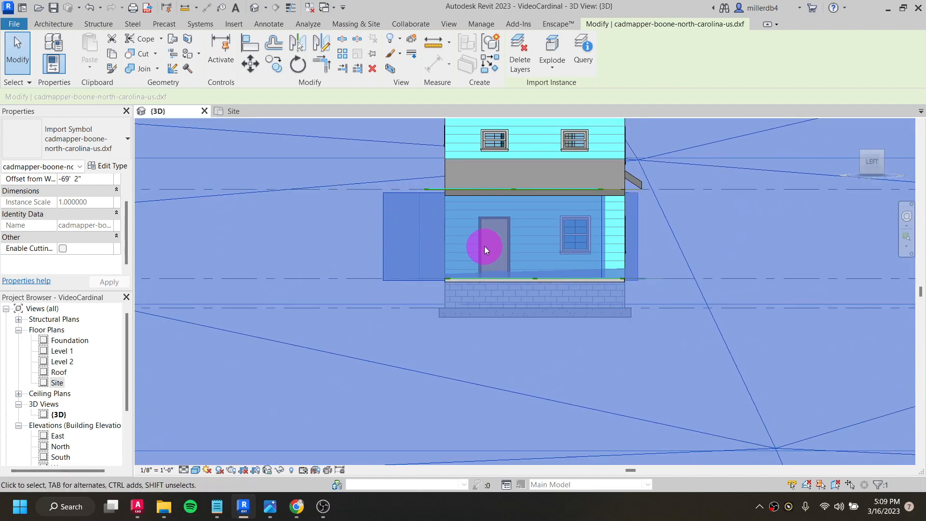
scroll(488, 254, "down", 3)
scroll(490, 268, "up", 7)
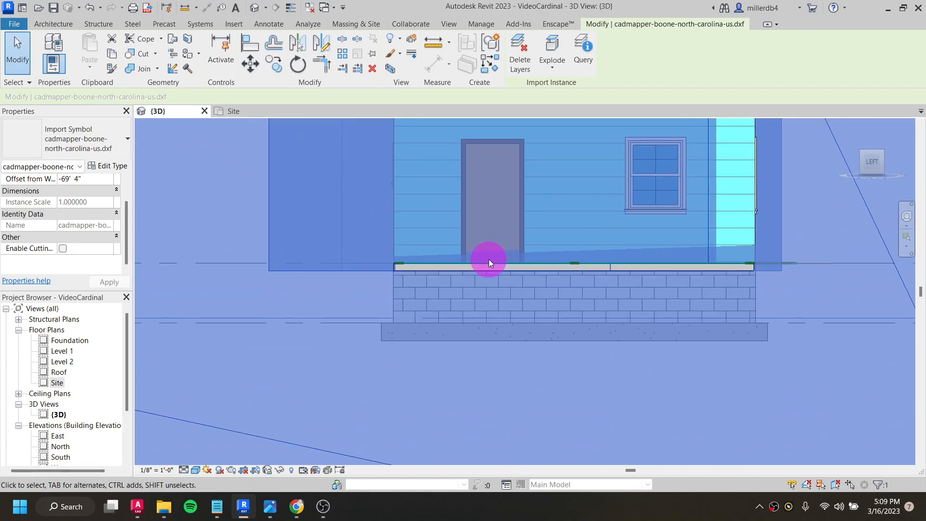
scroll(497, 265, "down", 5)
middle_click_drag(534, 279, 456, 322, "shift")
left_click(287, 186)
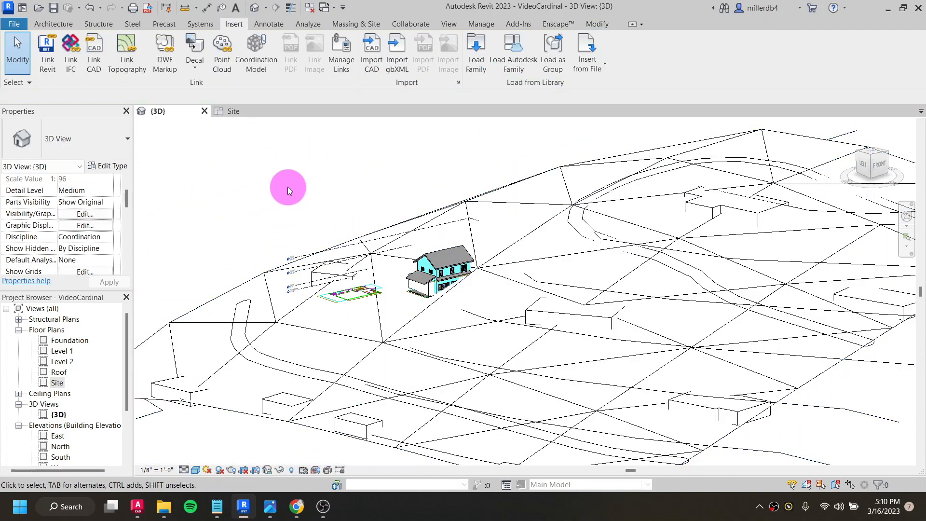
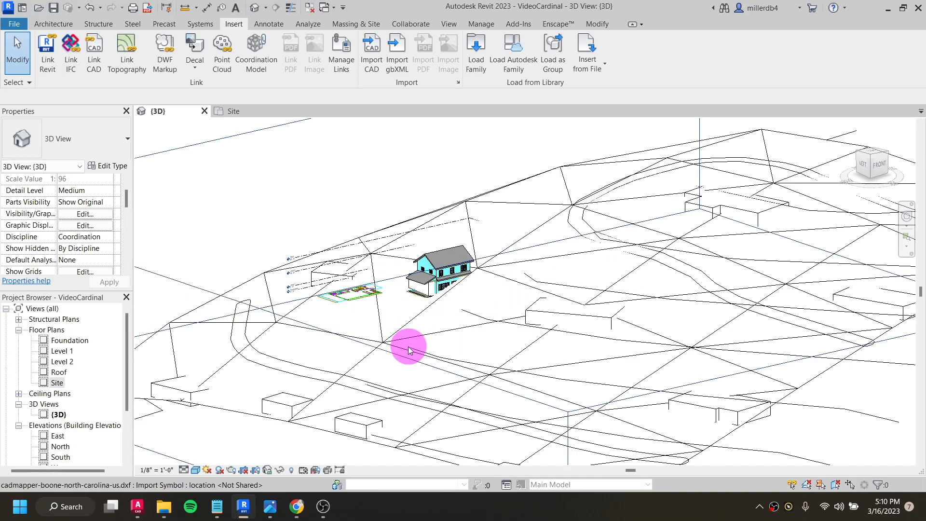
- Create a toposurface from the imported cadmapper-boone-north-carolina-us.dxf terrain, using every layer except buildings
left_click(371, 23)
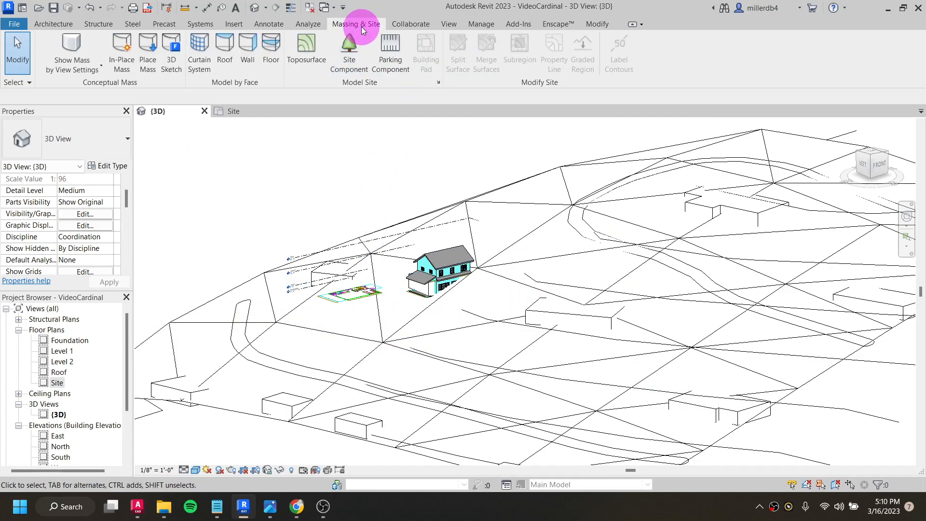
left_click(300, 56)
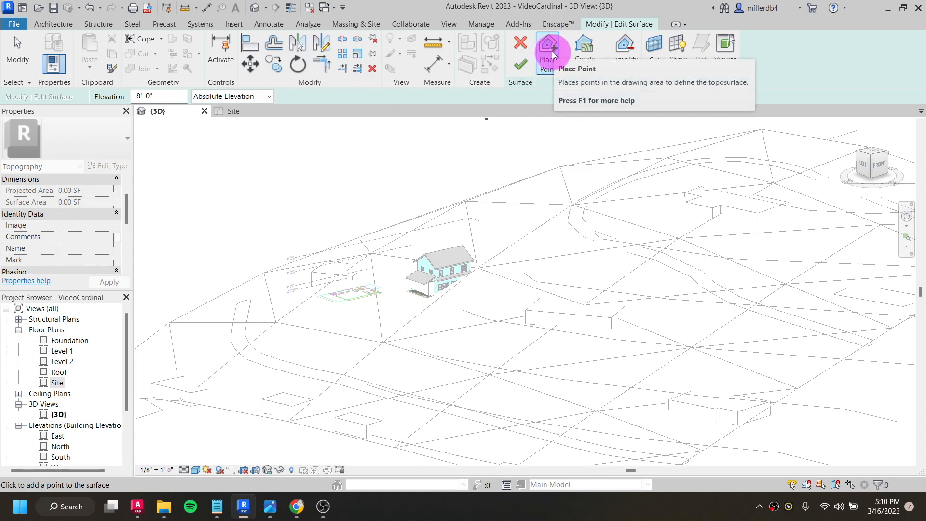
left_click(589, 66)
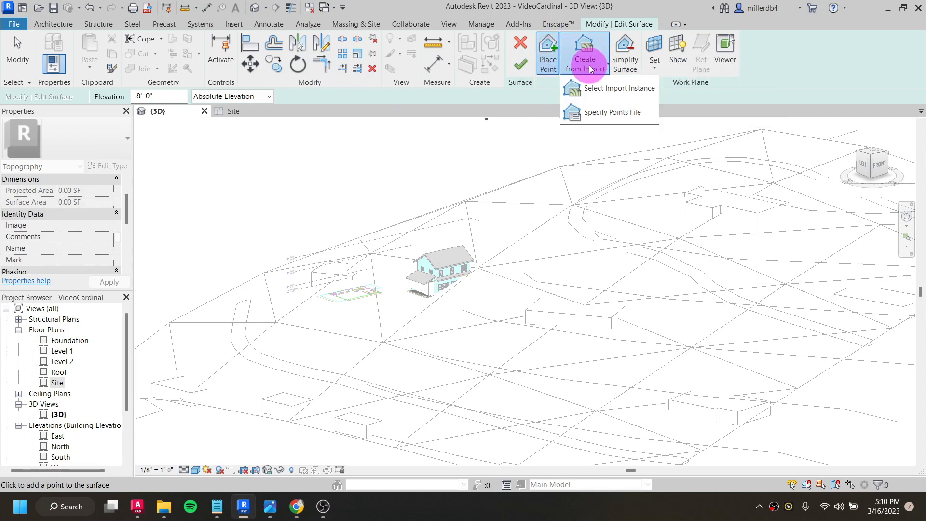
left_click(606, 93)
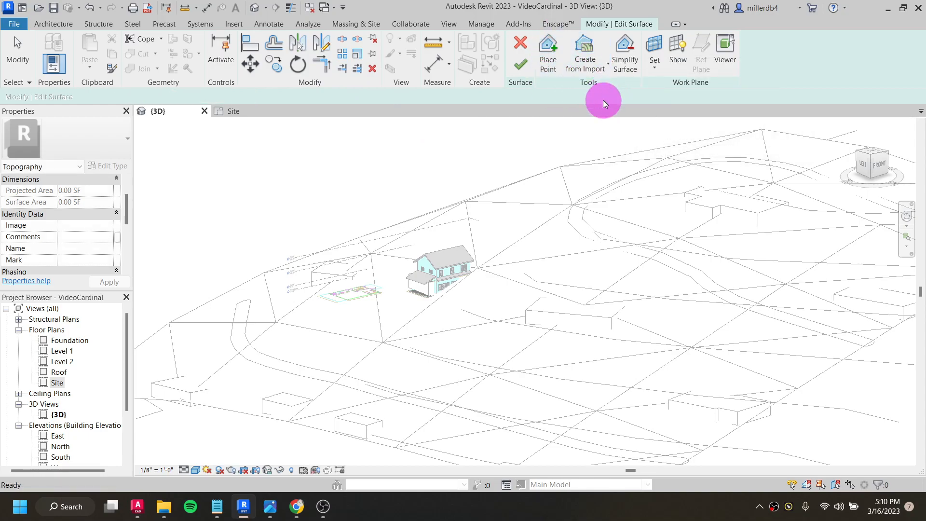
left_click(602, 167)
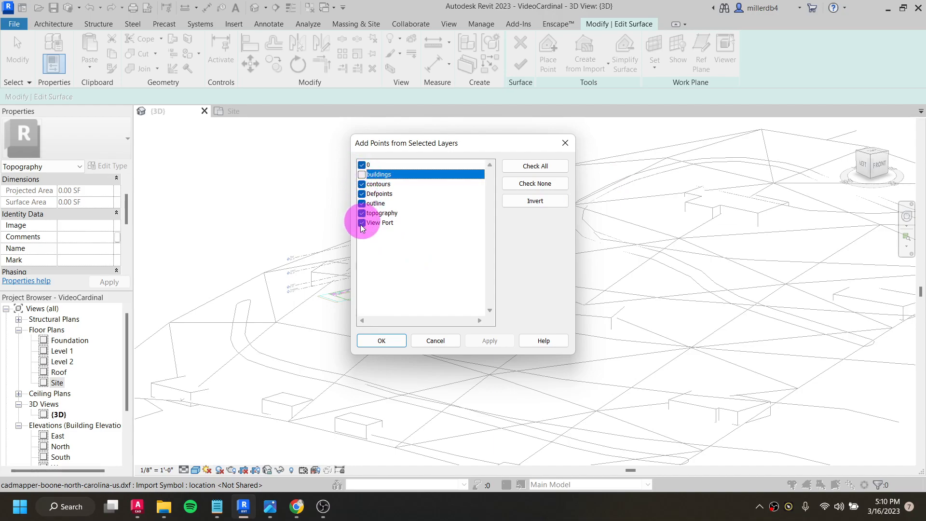
left_click(382, 343)
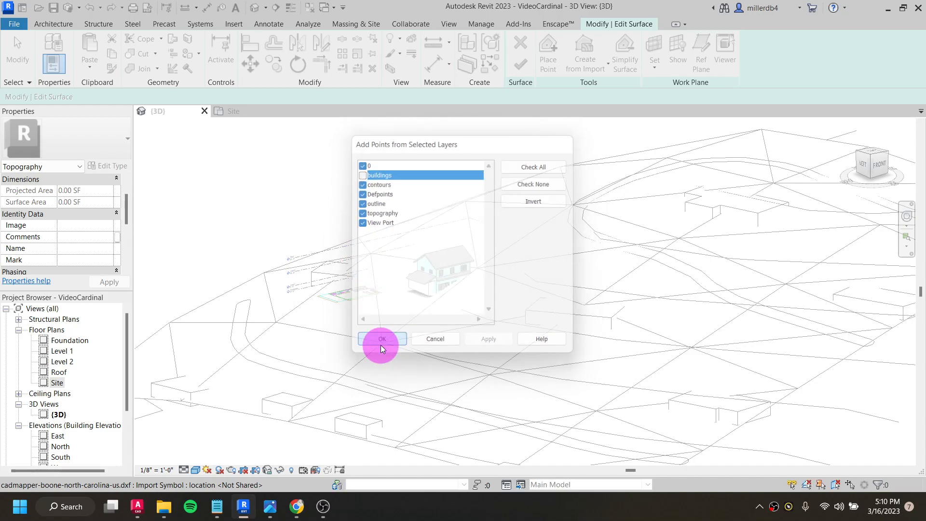
- Simplify the new toposurface with an accuracy of 1 to reduce its points
middle_click_drag(432, 374, 482, 331, "shift")
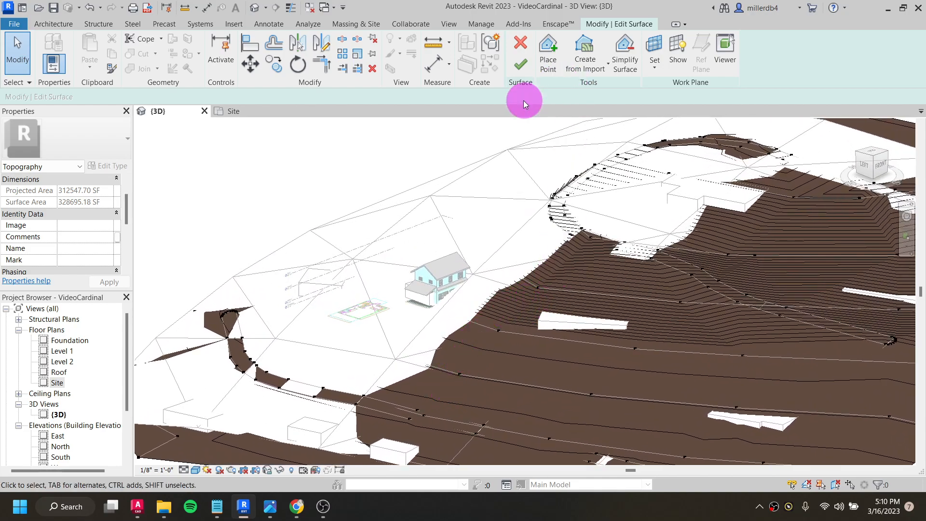
left_click(625, 48)
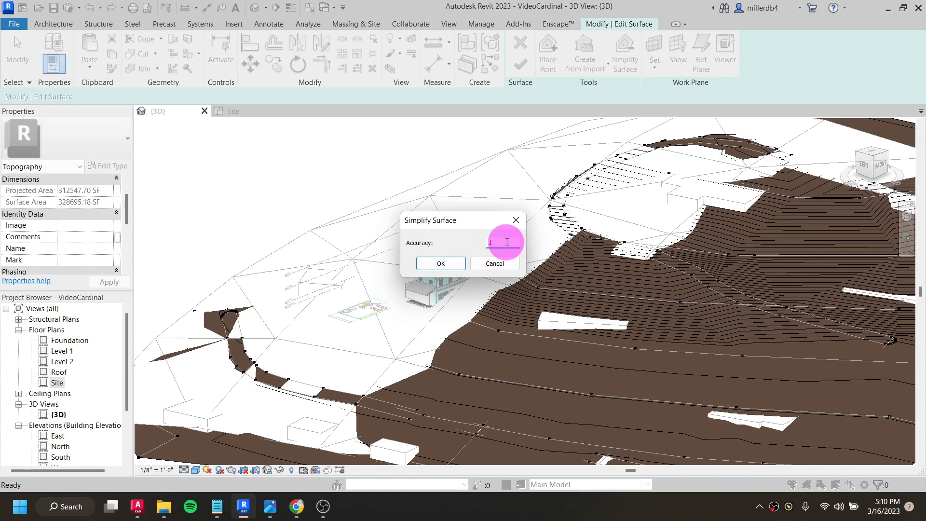
left_click(447, 264)
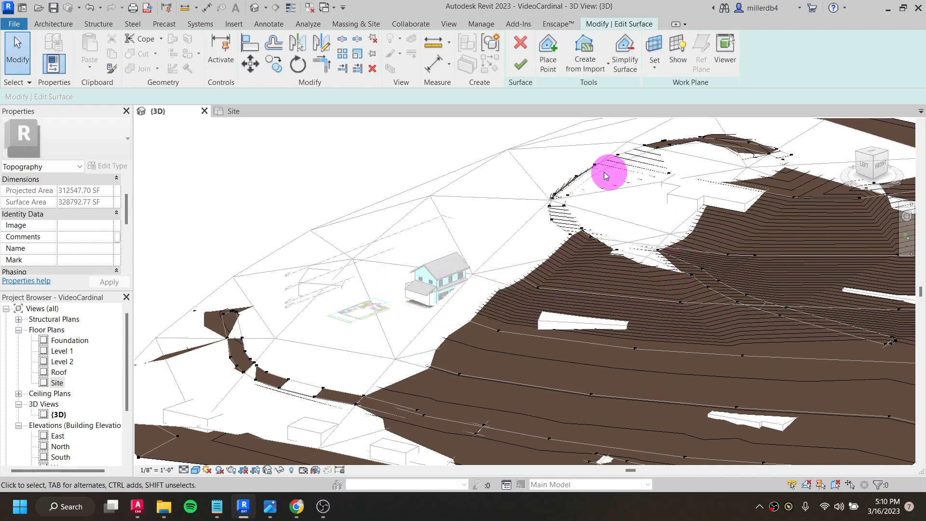
- Check the elevations of interior points on the toposurface near the house and finish the surface
left_click(500, 330)
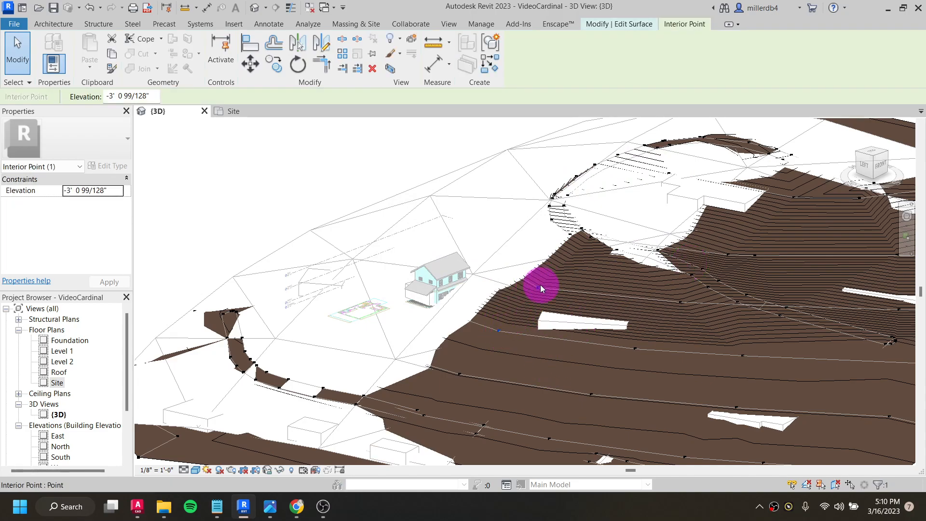
middle_click_drag(587, 244, 533, 301, "shift")
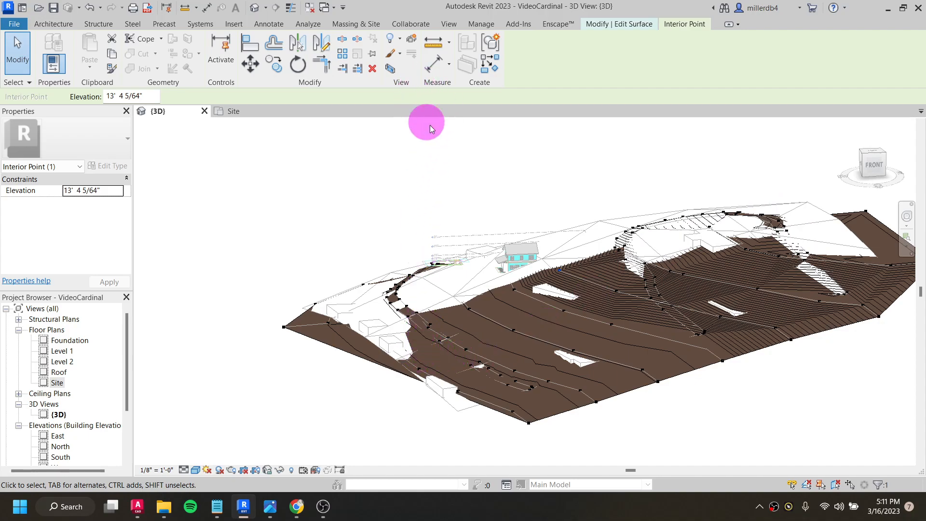
left_click(633, 23)
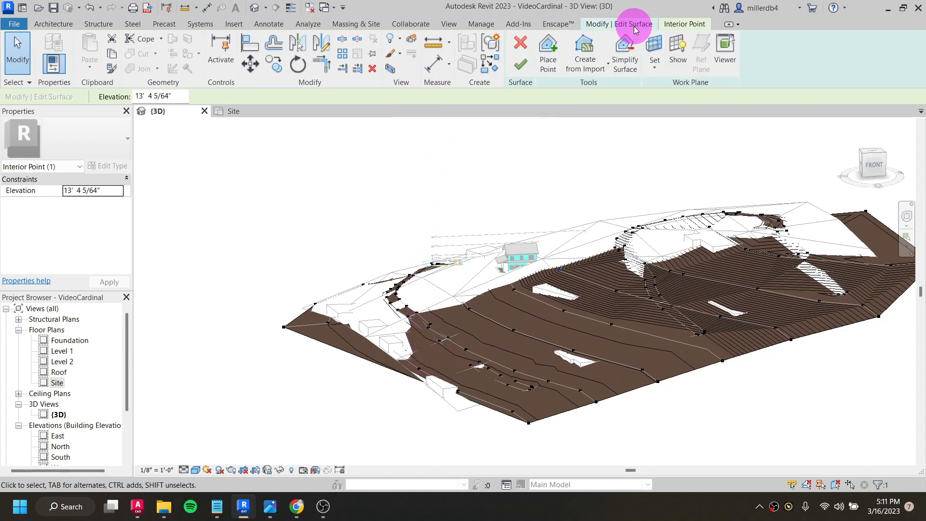
left_click(520, 70)
- Hide the imported Boone DXF terrain element in the 3D view, leaving the toposurface shown
middle_click_drag(449, 253, 447, 397, "shift")
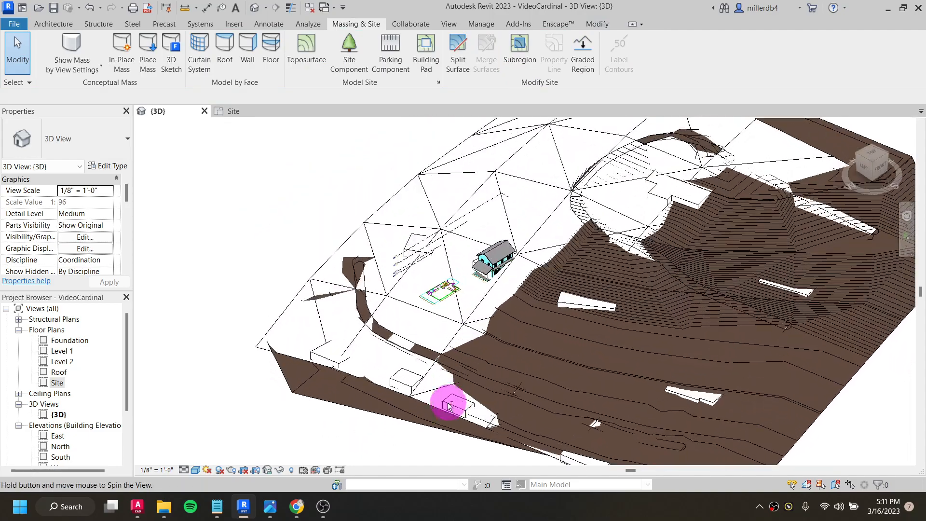
left_click(310, 285)
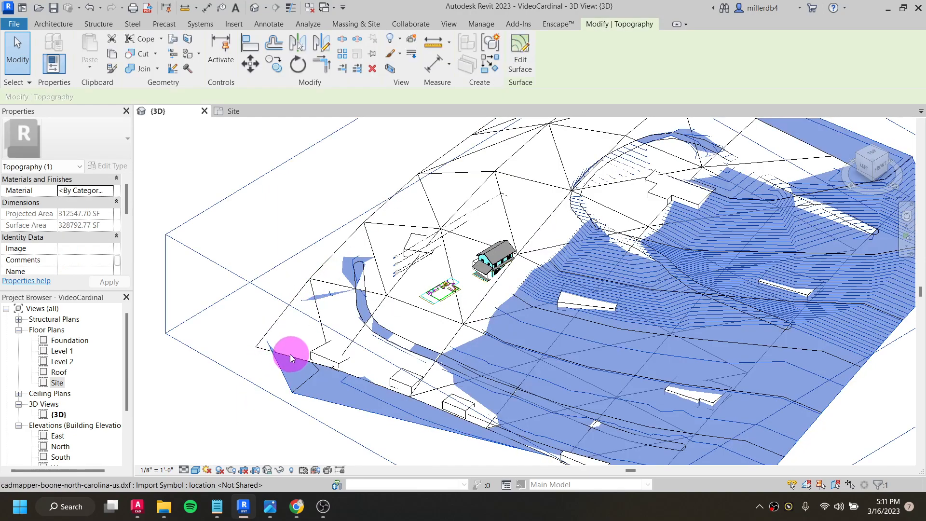
left_click(272, 345)
left_click(259, 342)
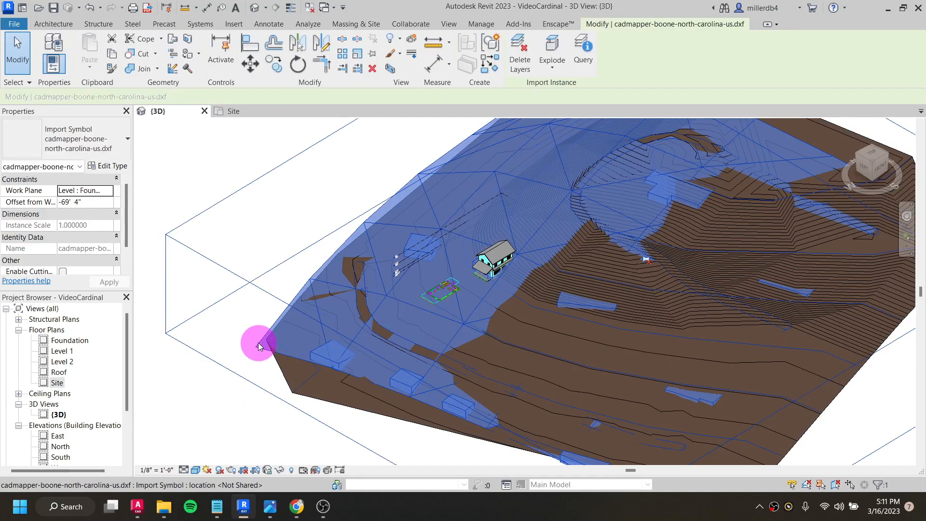
right_click(258, 342)
mouse_move(331, 238)
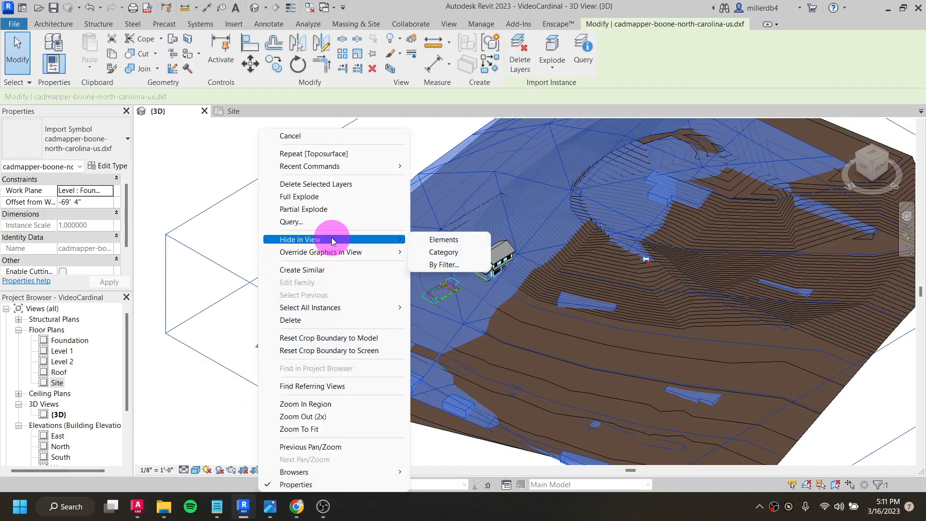
left_click(419, 239)
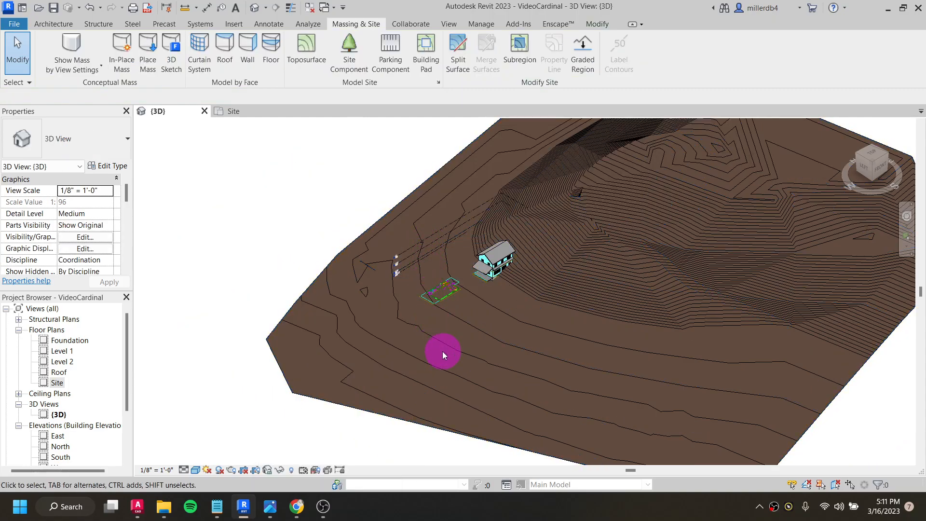
- Examine from all sides how the house, its foundation walls and porch meet the sloping toposurface
middle_click_drag(464, 365, 637, 292, "shift")
scroll(637, 292, "up", 5)
middle_click_drag(516, 339, 608, 332, "shift")
middle_click_drag(756, 327, 595, 259, "shift")
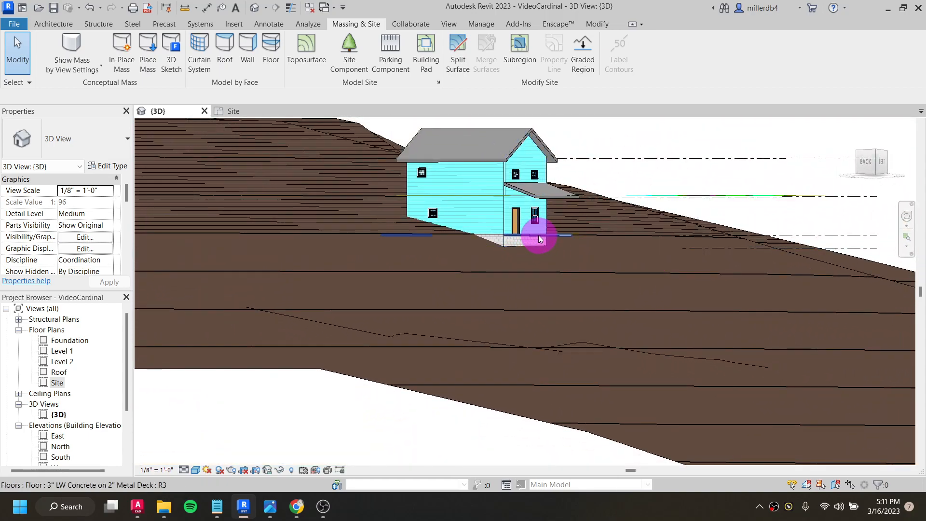
scroll(535, 240, "up", 5)
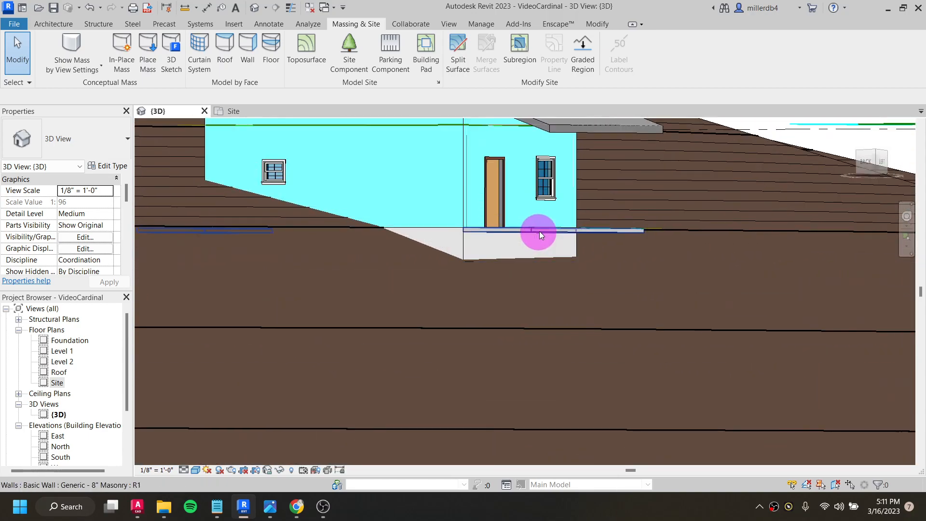
middle_click_drag(558, 262, 457, 290, "shift")
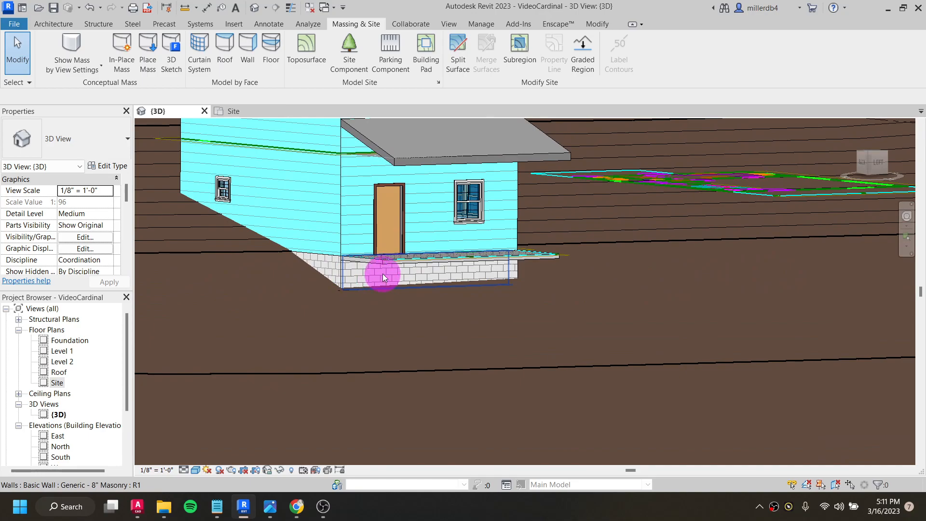
scroll(560, 292, "down", 3)
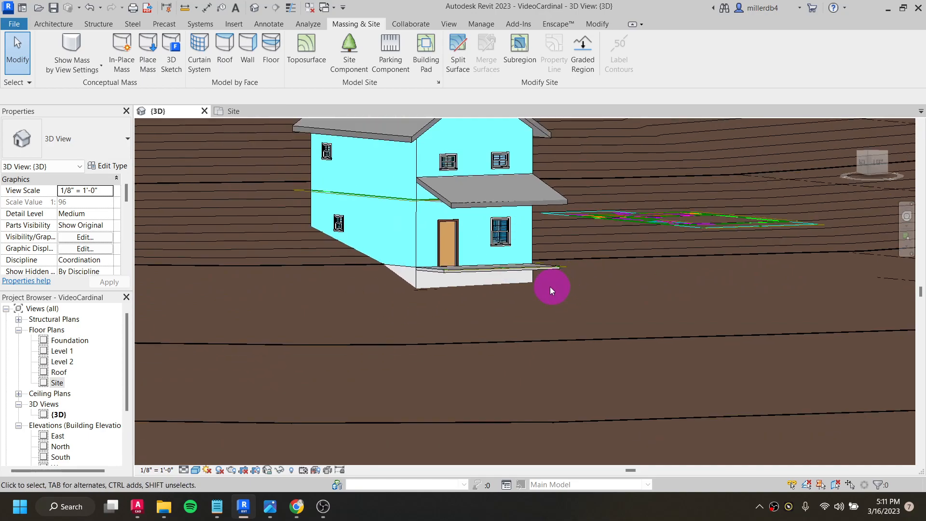
scroll(552, 286, "down", 1)
middle_click_drag(430, 296, 257, 299, "shift")
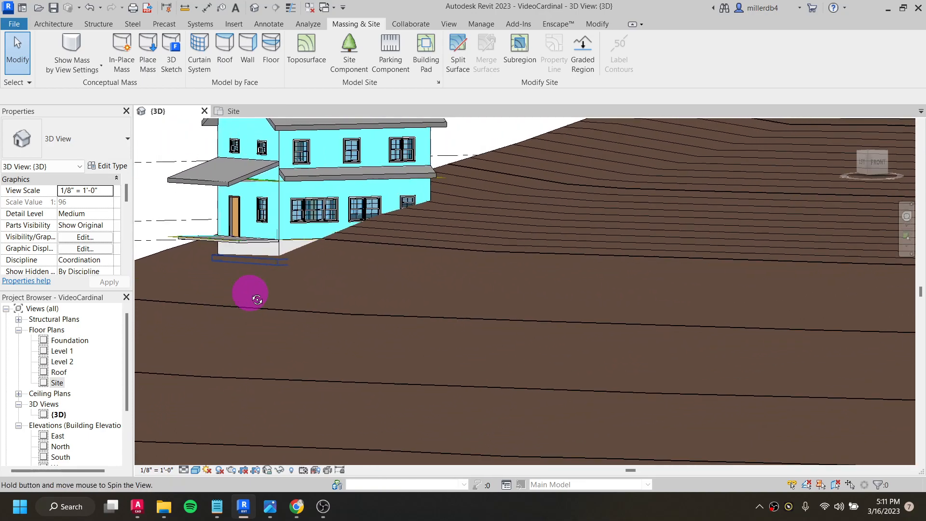
middle_click_drag(461, 216, 422, 325, "shift")
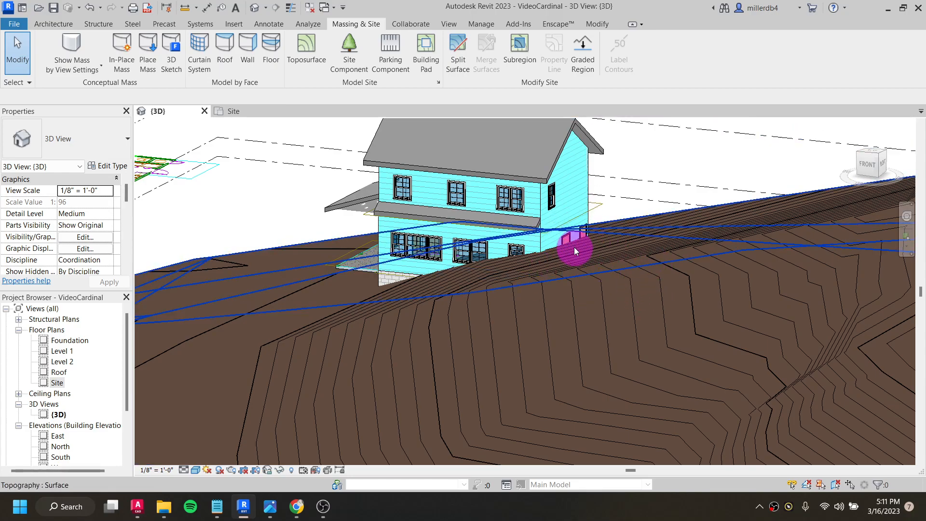
scroll(452, 334, "down", 3)
middle_click_drag(415, 340, 488, 339, "shift")
scroll(516, 317, "down", 2)
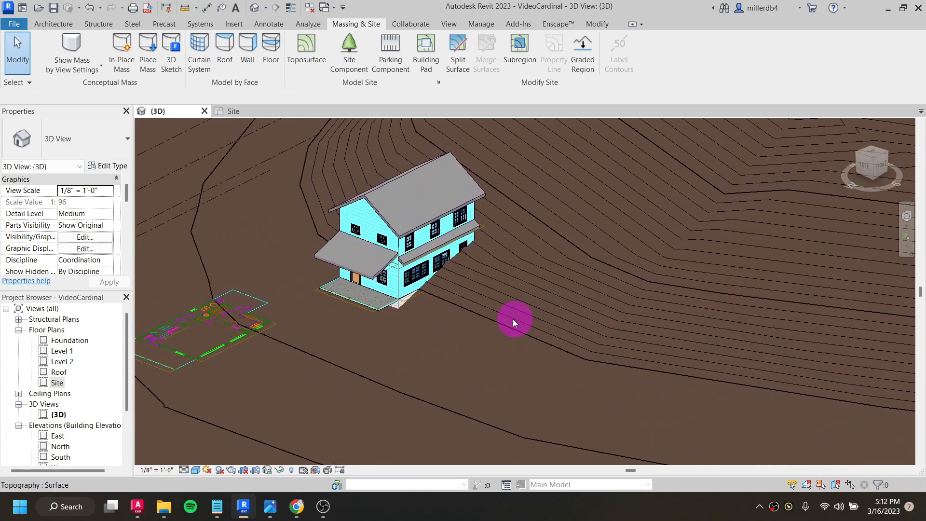
scroll(598, 298, "down", 2)
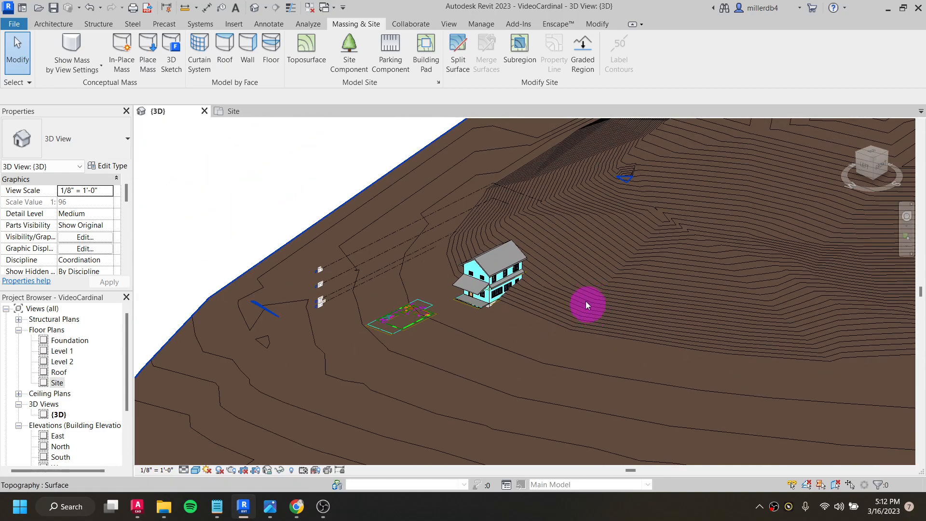
scroll(588, 305, "up", 1)
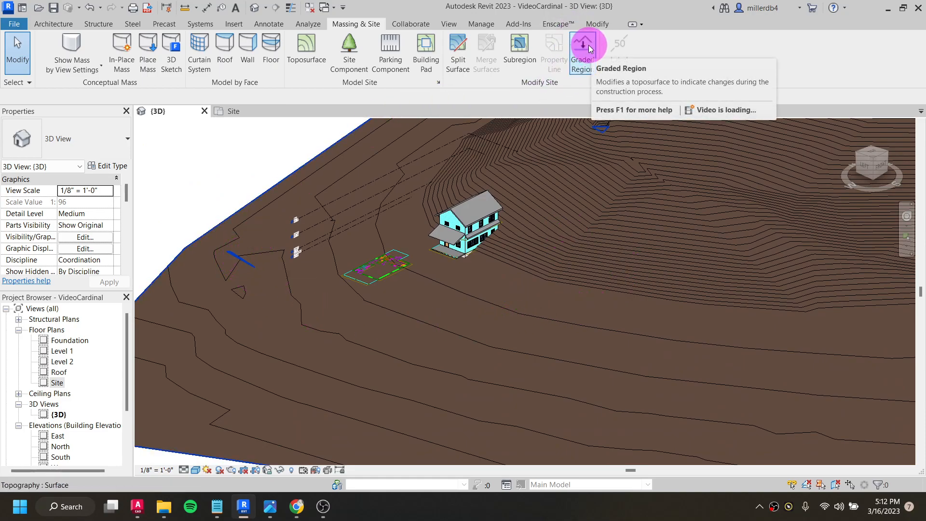
- Open the Site floor plan and start editing the toposurface there
left_click(55, 383)
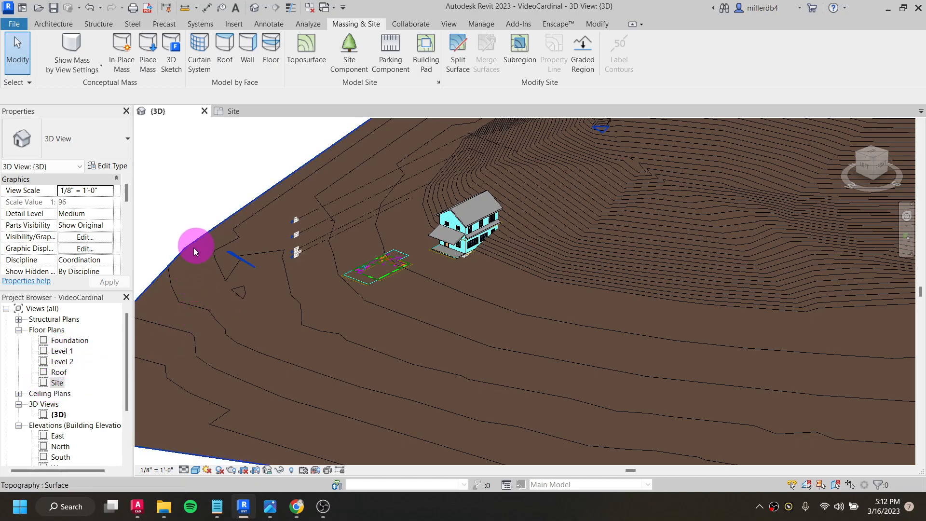
left_click(56, 382)
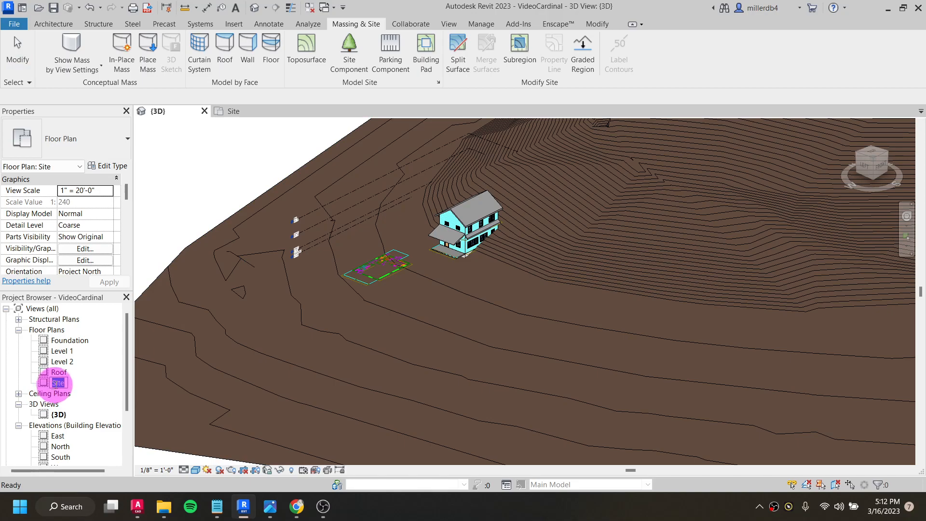
left_click(78, 385)
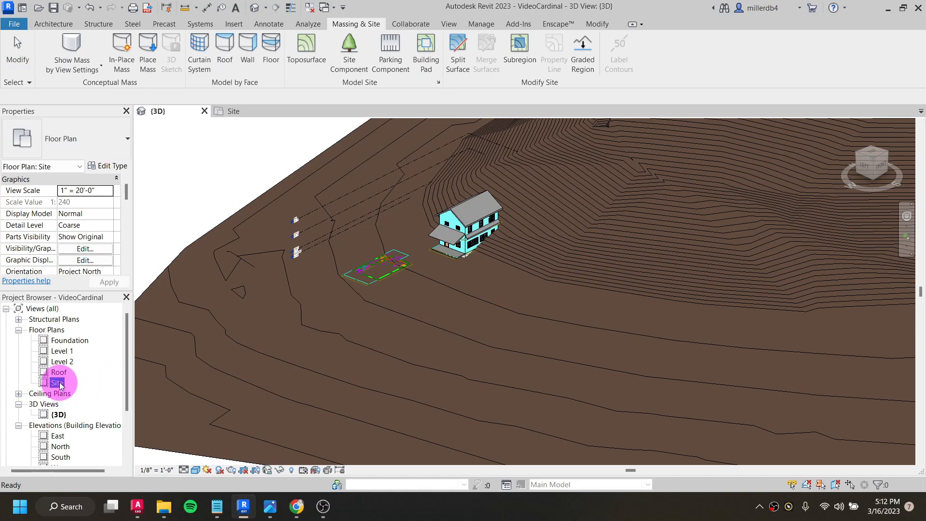
double_click(57, 383)
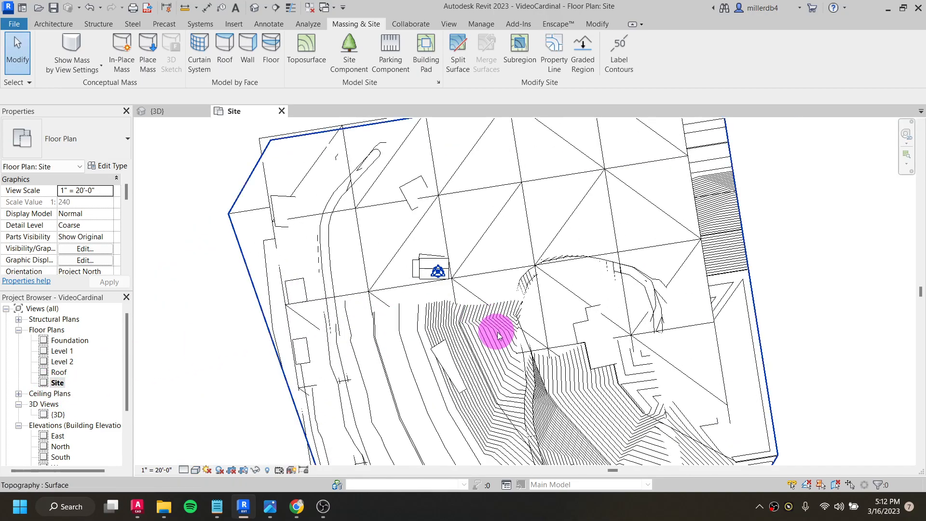
left_click(512, 331)
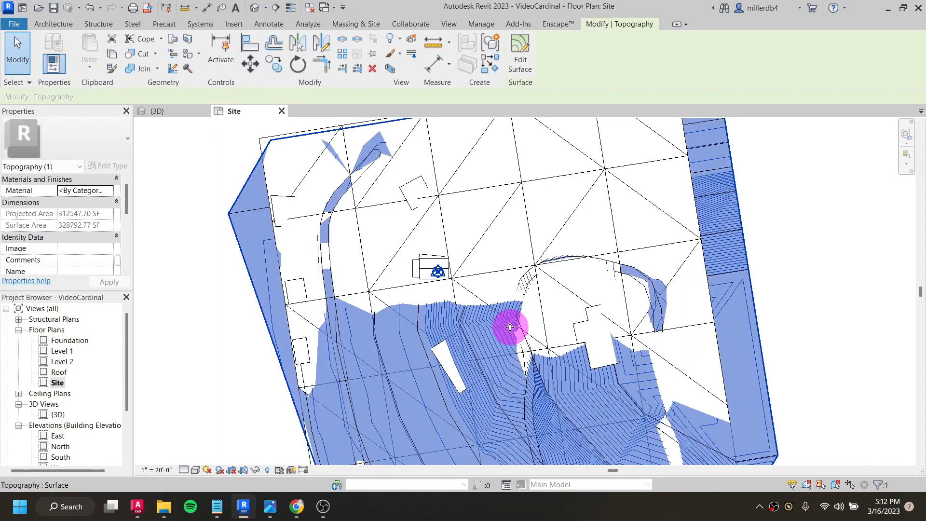
left_click(520, 53)
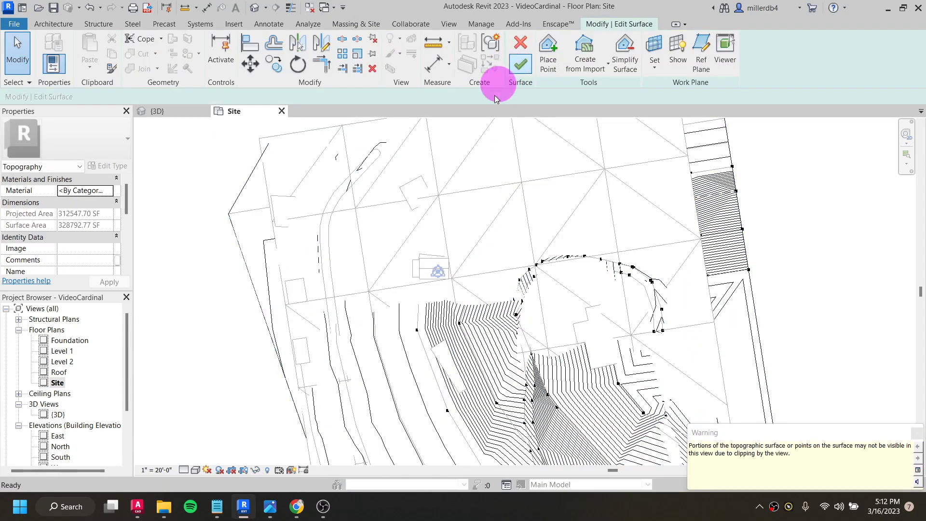
- Check the elevation of the interior surface point nearest below the house in the site plan
scroll(462, 274, "up", 5)
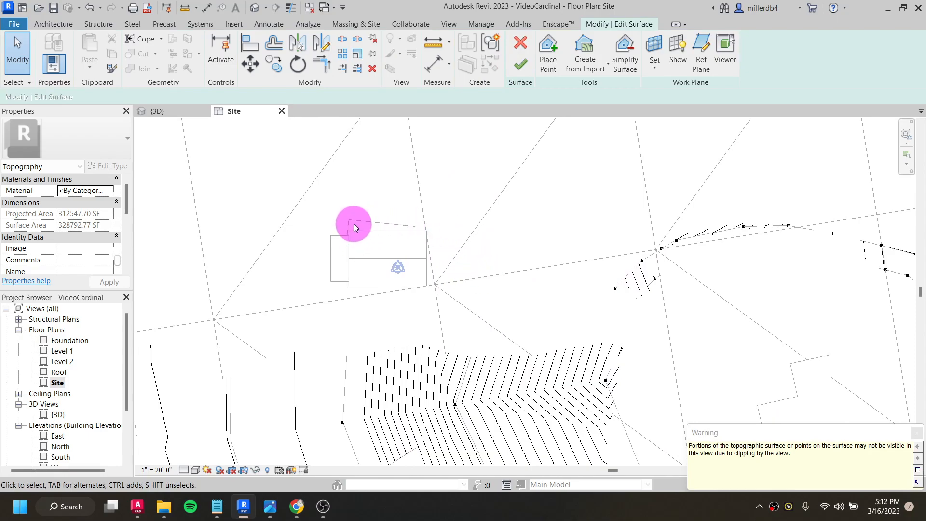
left_click(342, 421)
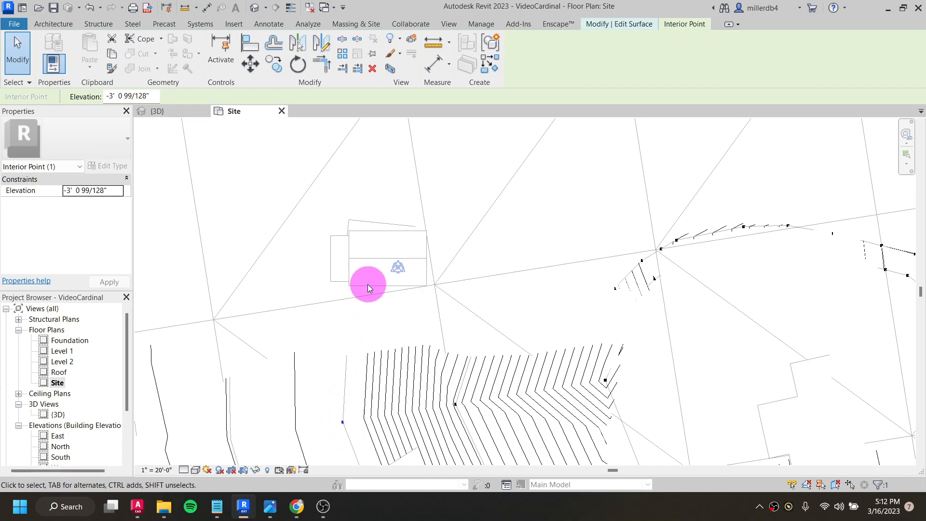
key("Escape")
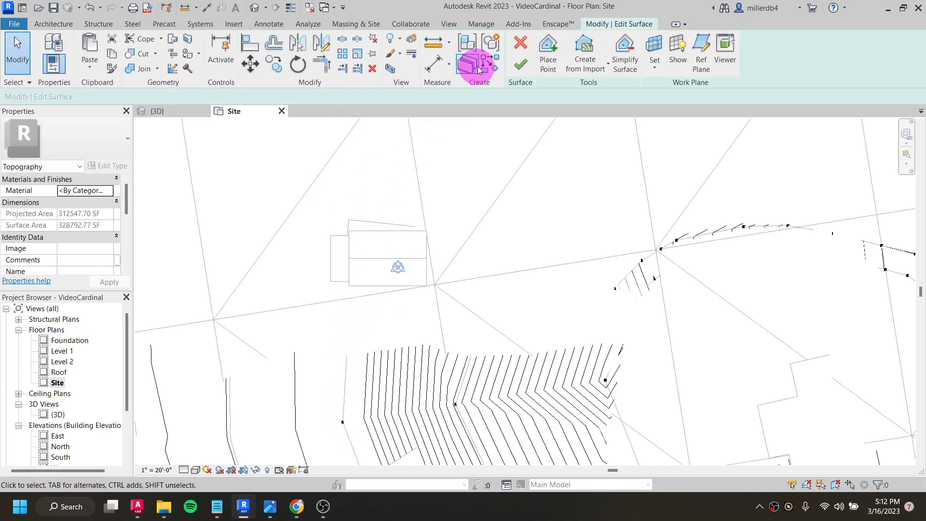
- Place several surface points around the house at an absolute elevation of -1' 0" in the site plan
left_click(548, 53)
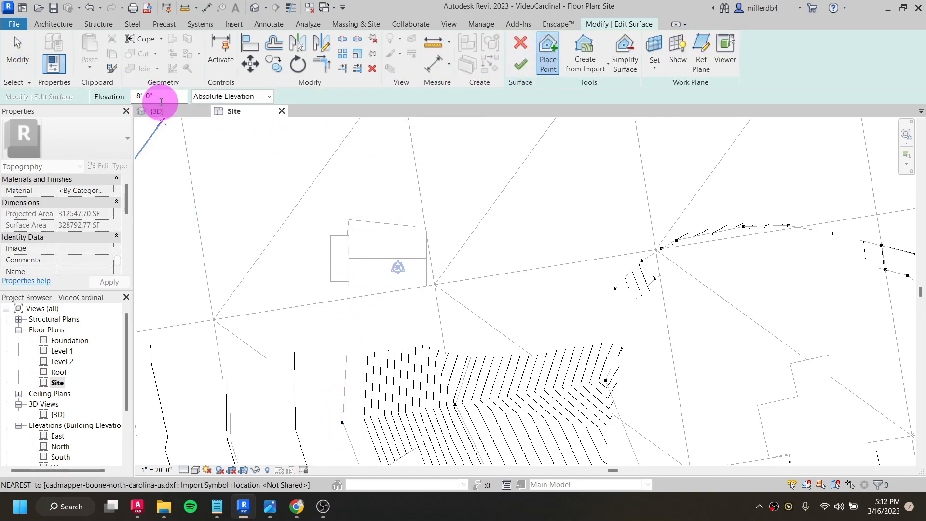
left_click(155, 97)
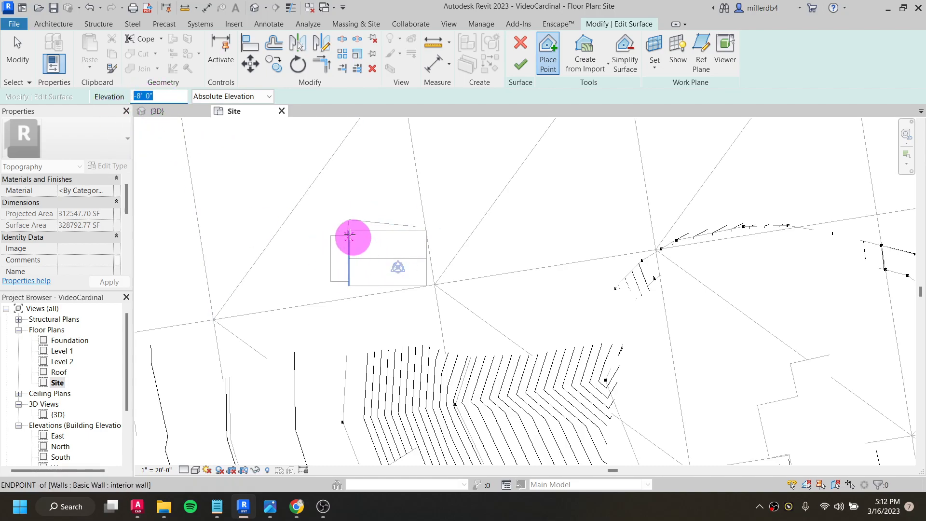
type("-1")
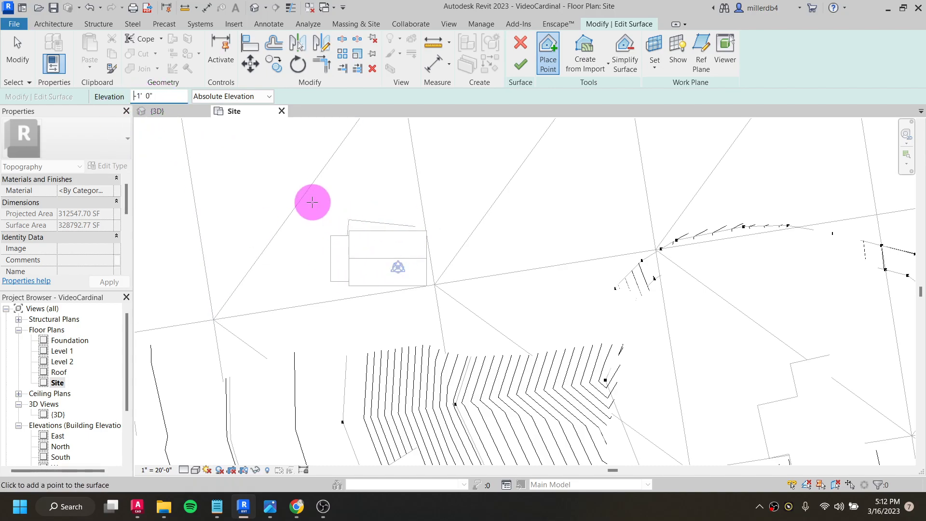
left_click(348, 221)
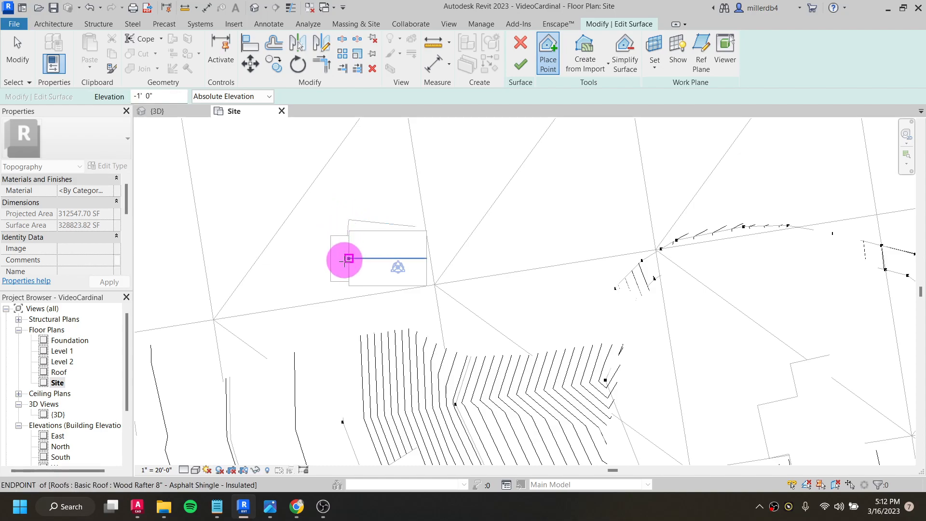
left_click(434, 284)
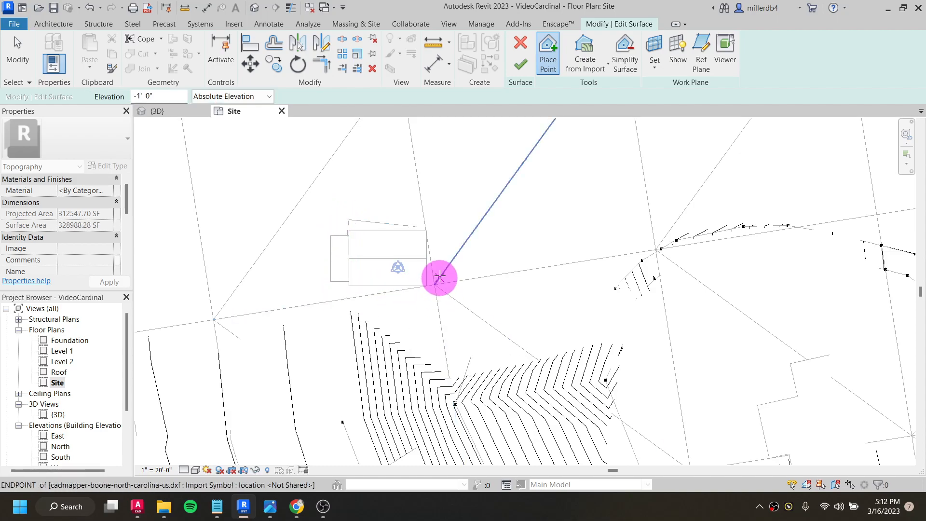
left_click(450, 232)
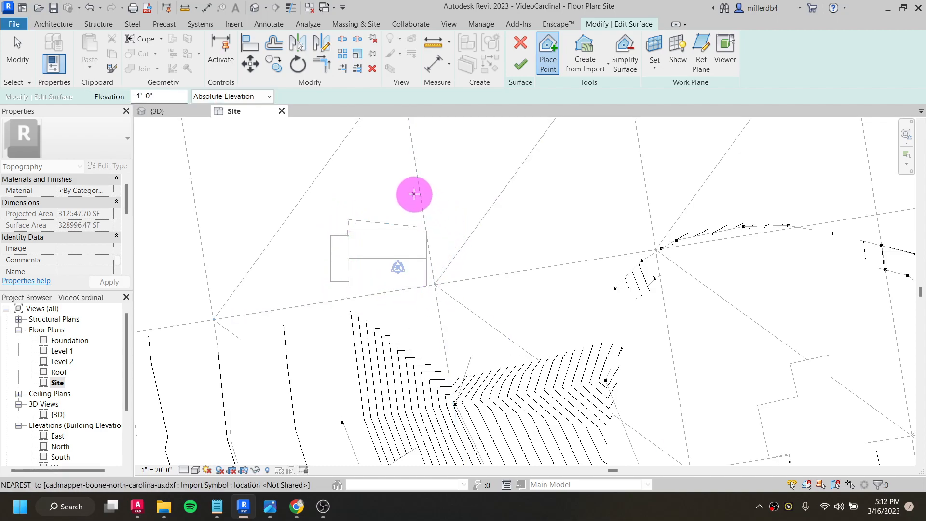
left_click(369, 119)
- Check how the edited ground meets the house in the 3D view and finish the surface edit
left_click(259, 8)
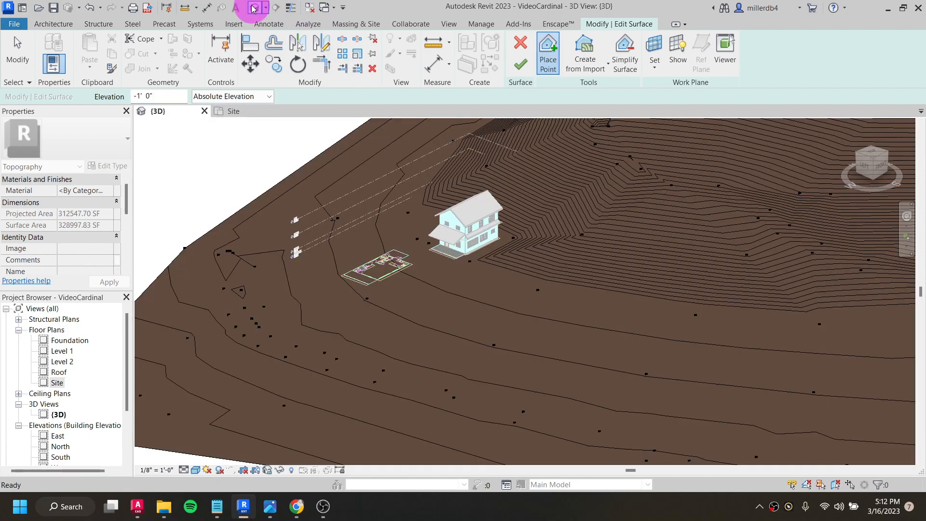
key("Caps_Lock")
middle_click_drag(550, 295, 550, 249, "shift")
scroll(550, 250, "up", 5)
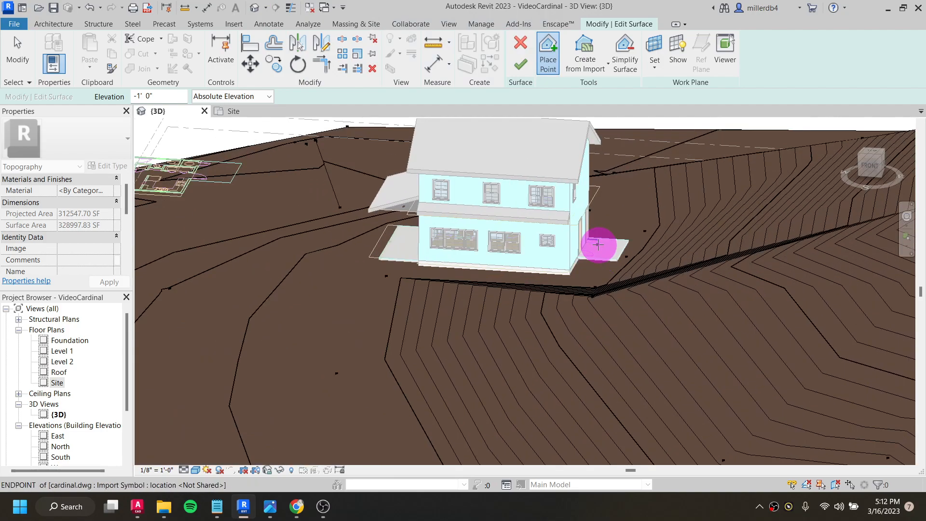
scroll(578, 312, "down", 2)
middle_click_drag(550, 327, 351, 393, "shift")
scroll(363, 356, "down", 2)
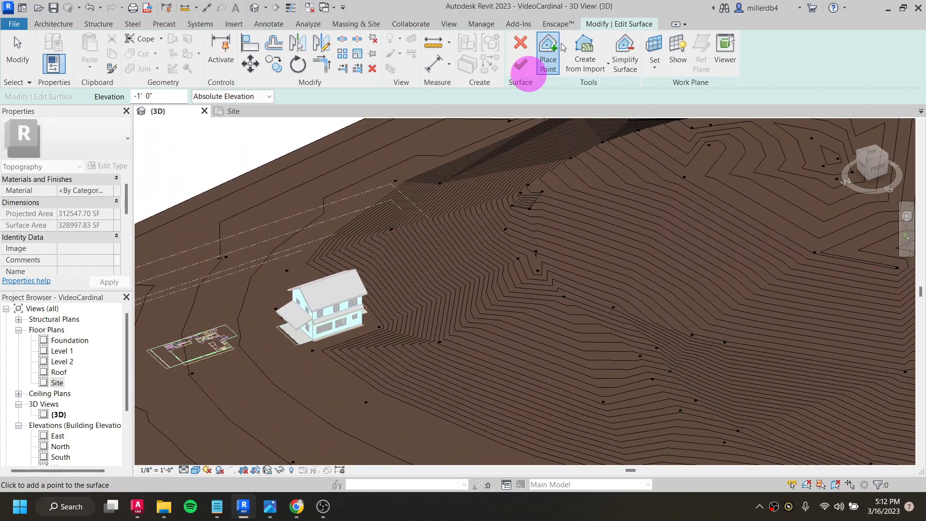
left_click(520, 64)
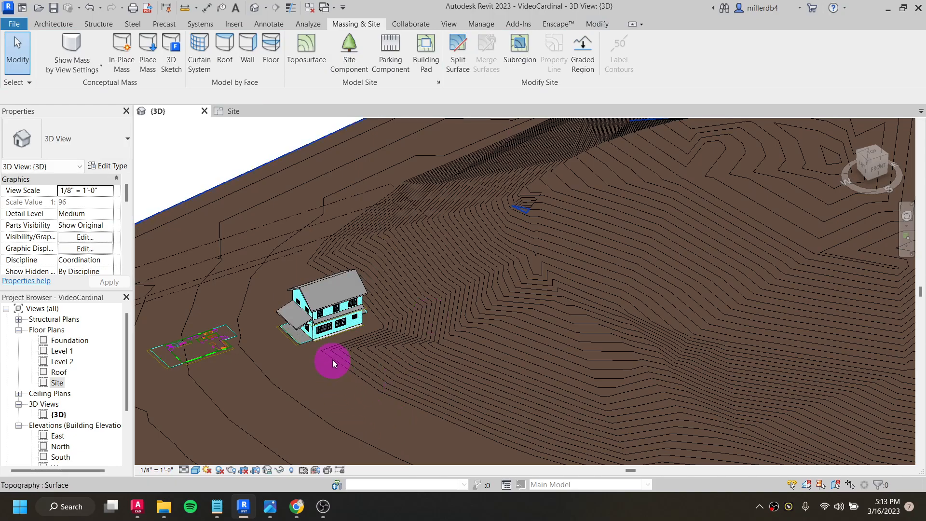
- Undo the toposurface edits made around the house
middle_click_drag(391, 383, 338, 389, "shift")
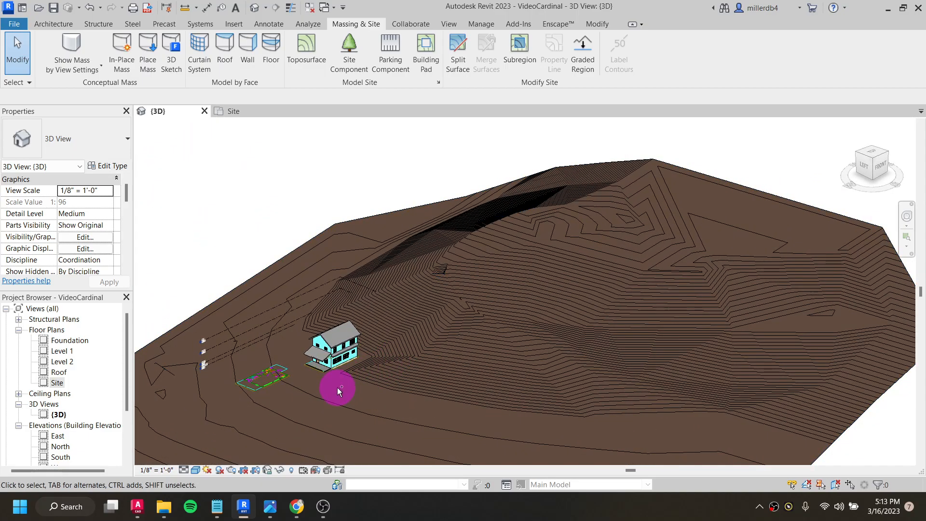
double_click(337, 386)
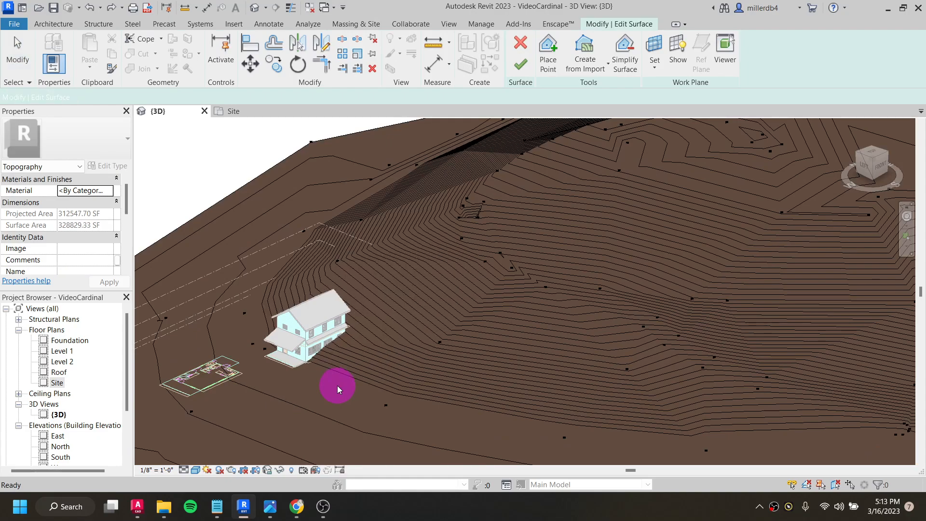
key("ctrl+z")
key("ctrl+z")
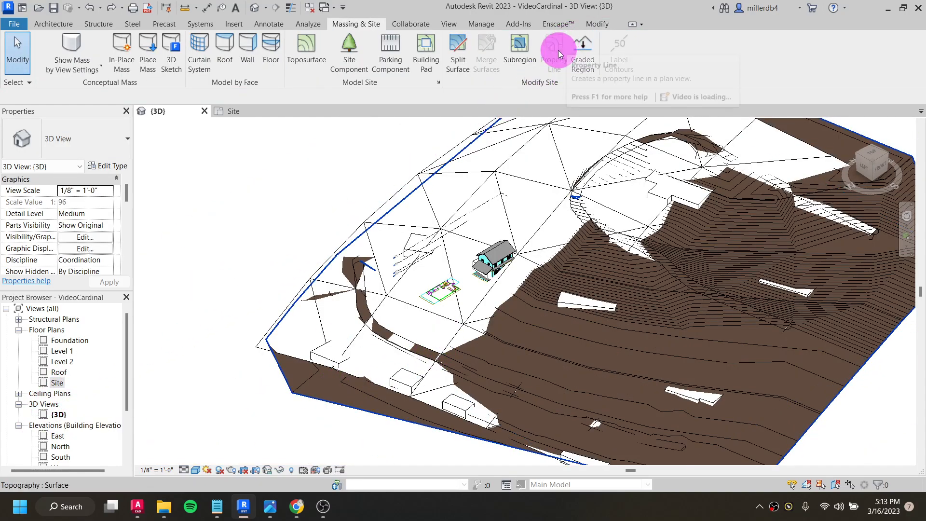
- Set the toposurface's Phase Created to Existing in the 3D view
scroll(144, 354, "up", 2)
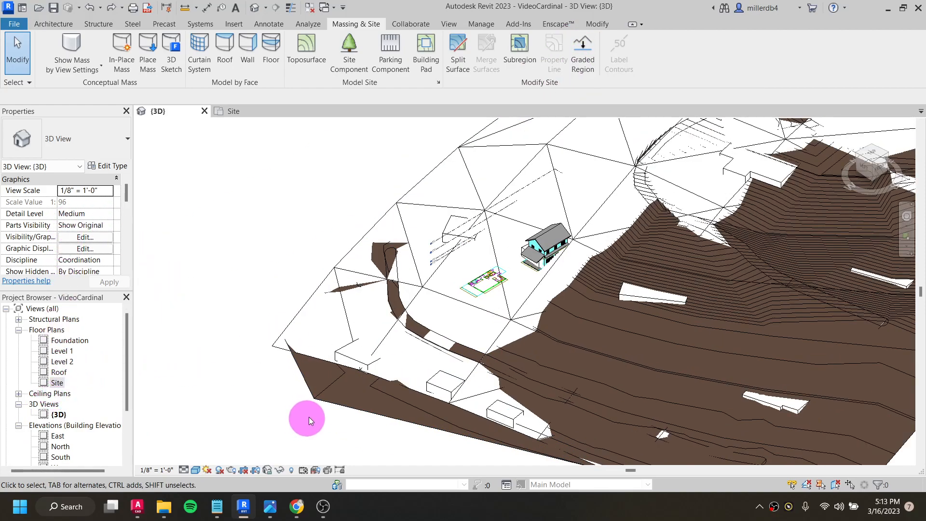
left_click(340, 404)
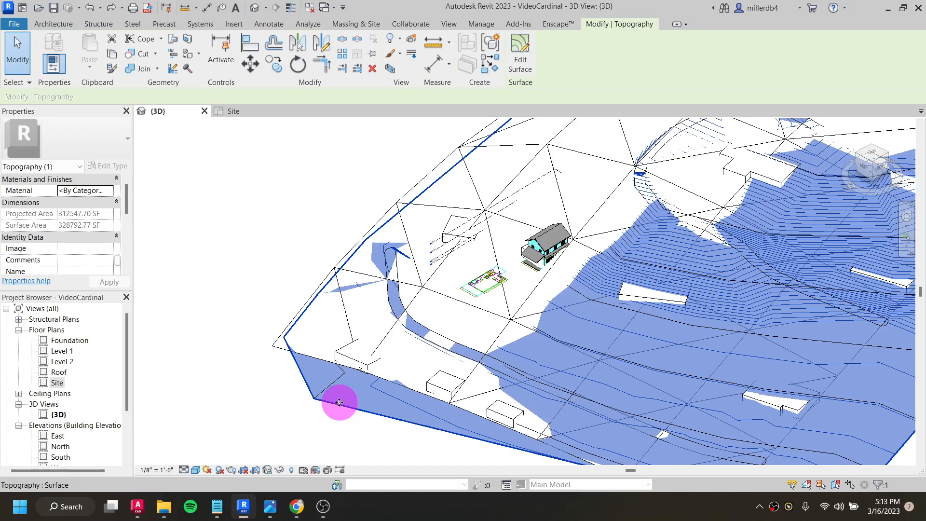
scroll(72, 212, "down", 4)
scroll(70, 213, "up", 2)
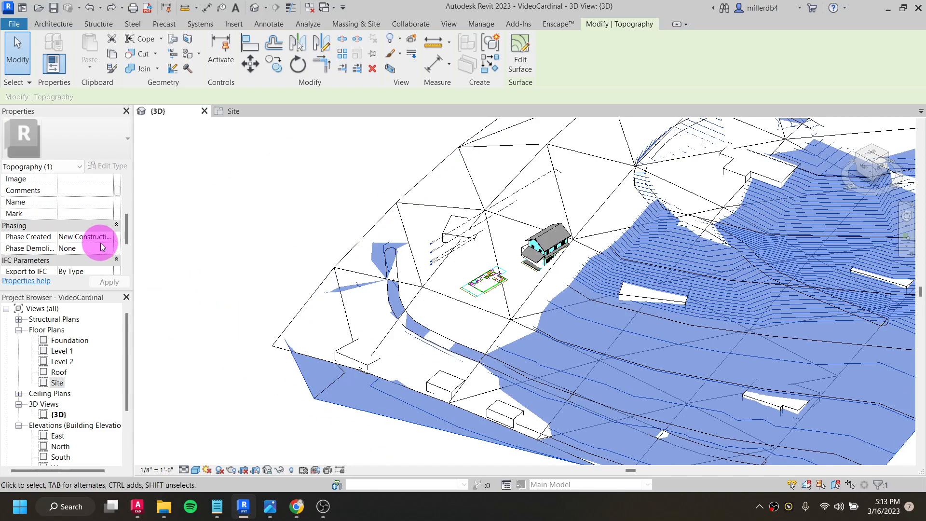
scroll(67, 226, "up", 2)
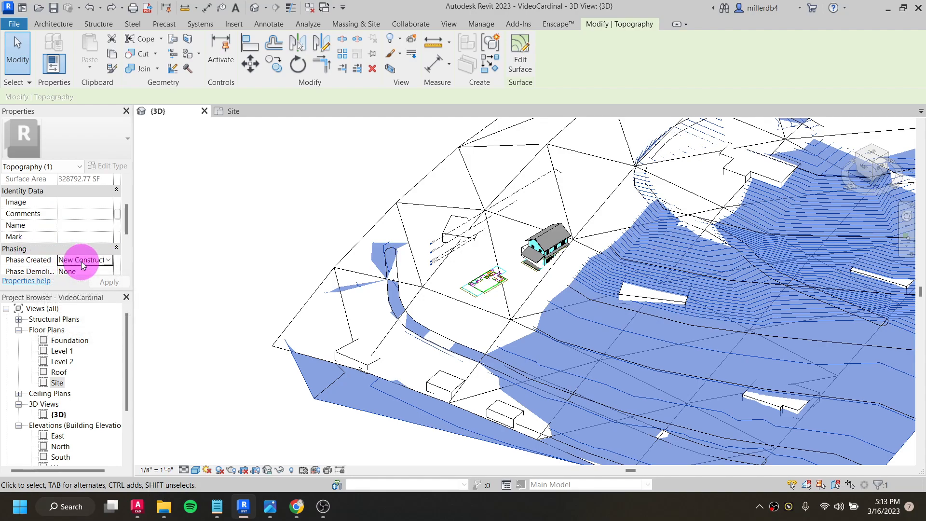
left_click(109, 260)
left_click(85, 273)
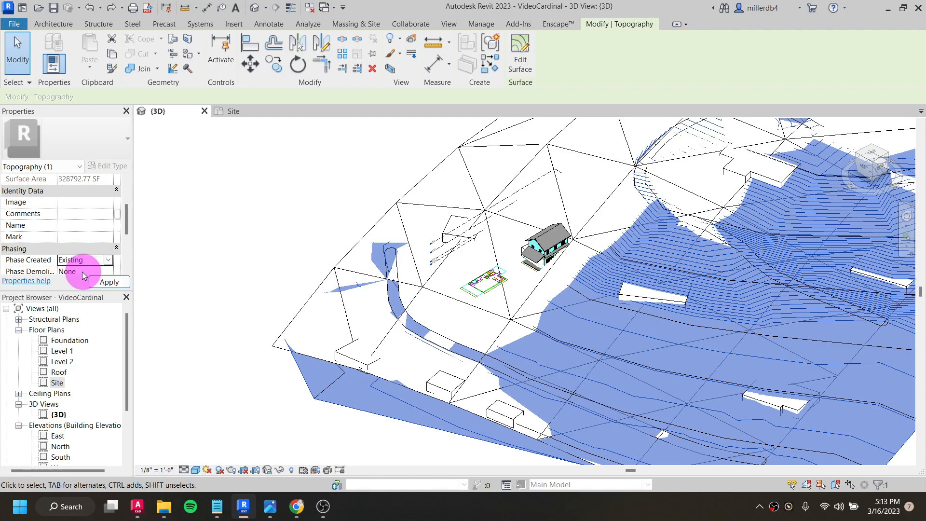
left_click(177, 265)
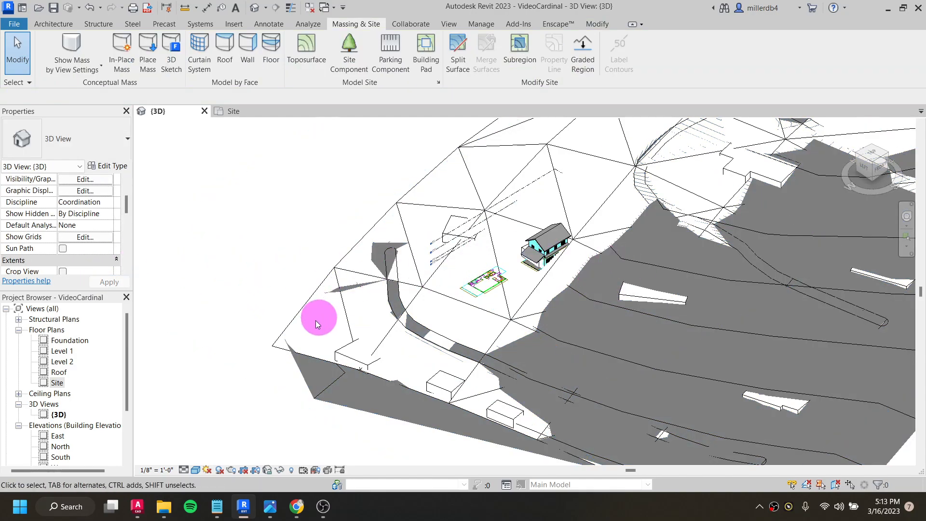
- Open the Site floor plan and temporarily hide the imported Boone DXF terrain element there
left_click(53, 384)
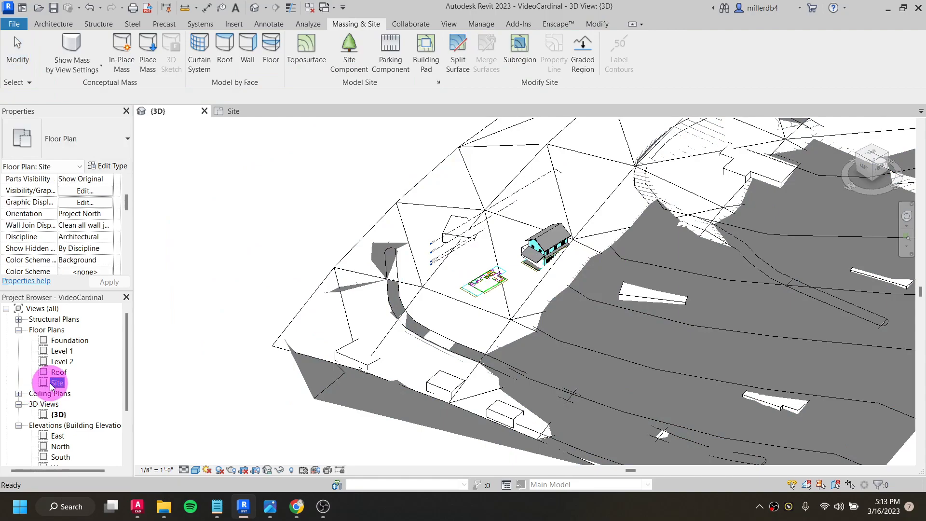
double_click(55, 383)
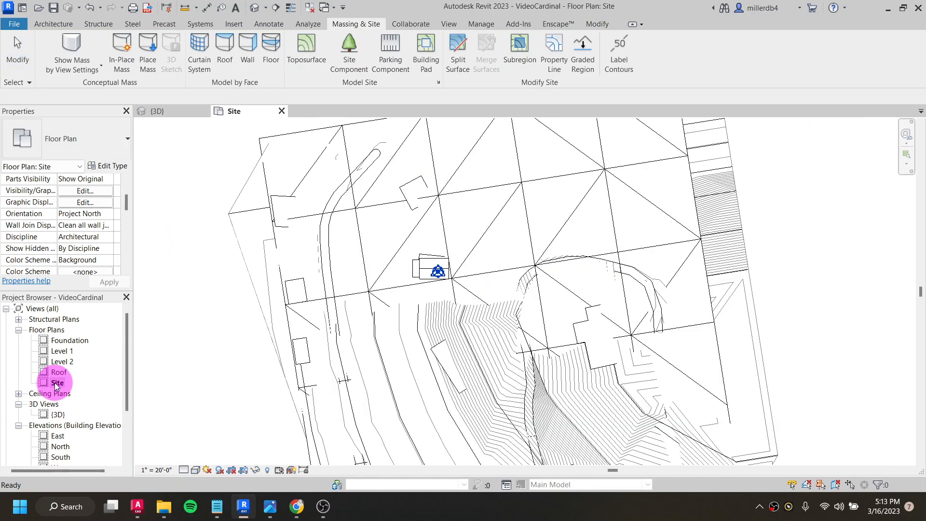
left_click(261, 141)
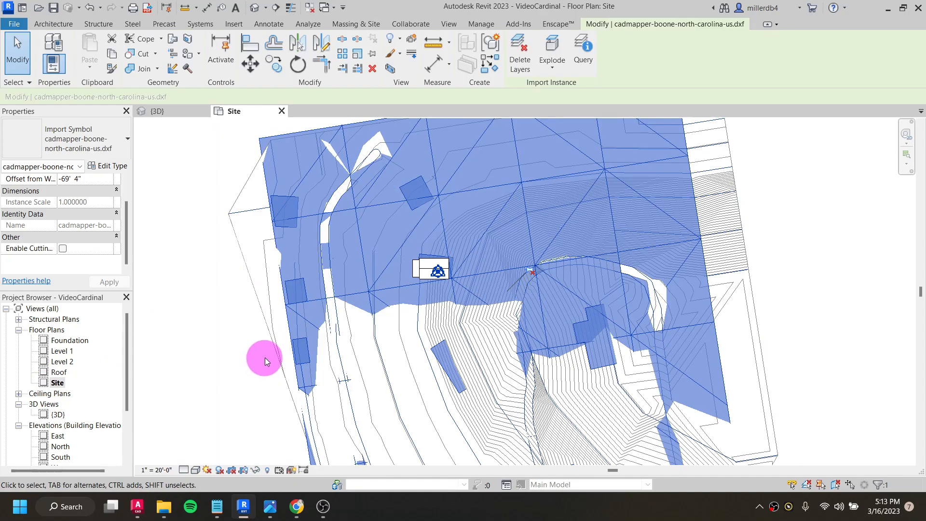
scroll(291, 297, "down", 2)
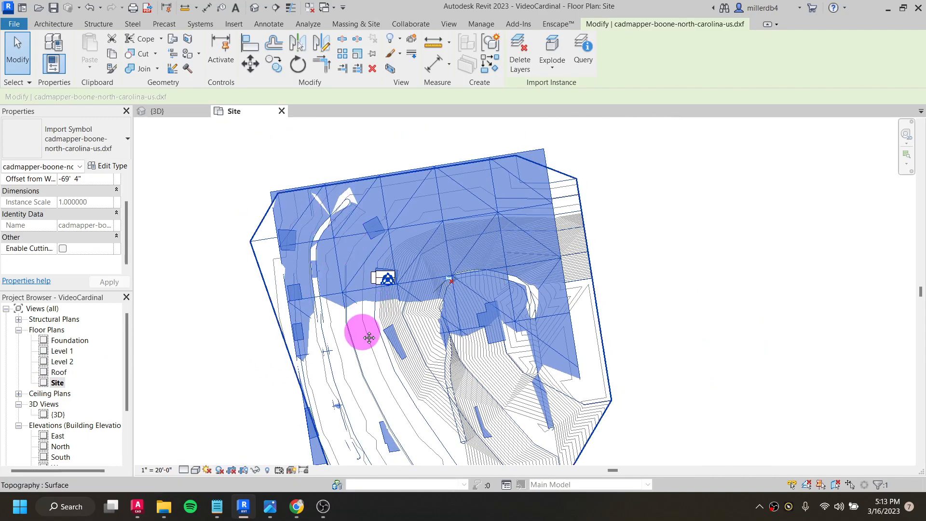
middle_click_drag(365, 337, 343, 270)
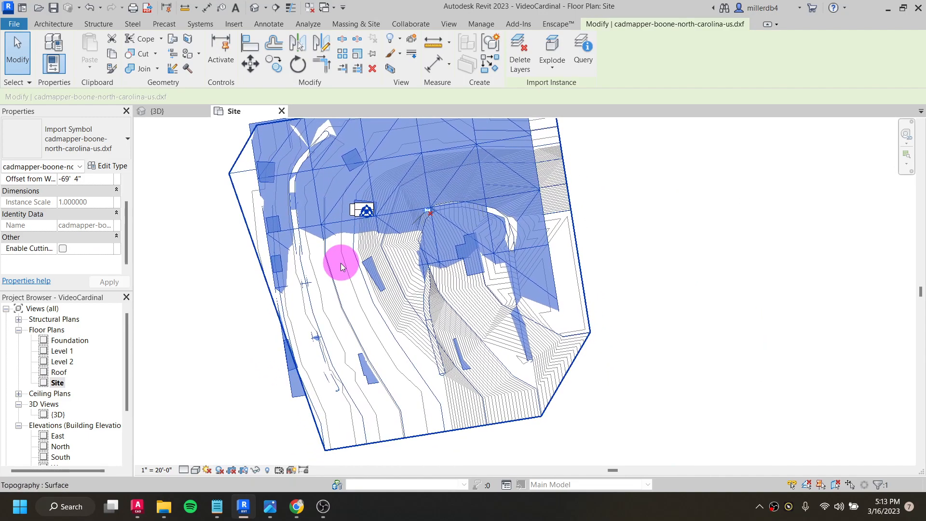
left_click(255, 471)
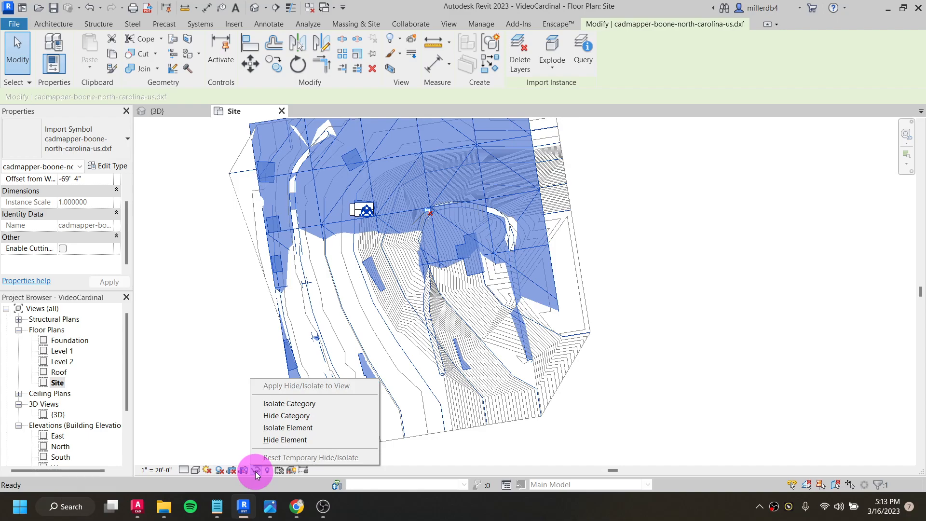
left_click(270, 438)
- Create a graded region from the site toposurface as a new toposurface exactly like the existing one
middle_click_drag(284, 279, 341, 300)
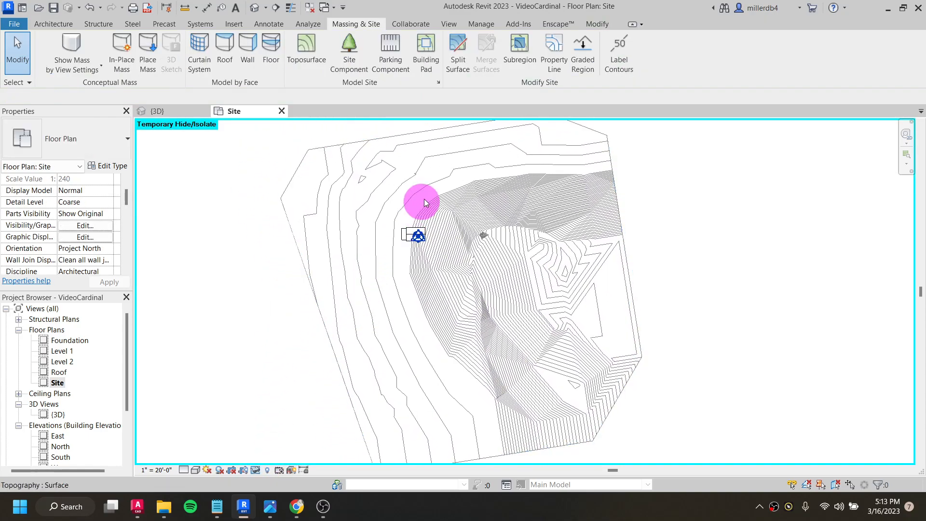
scroll(422, 206, "up", 1)
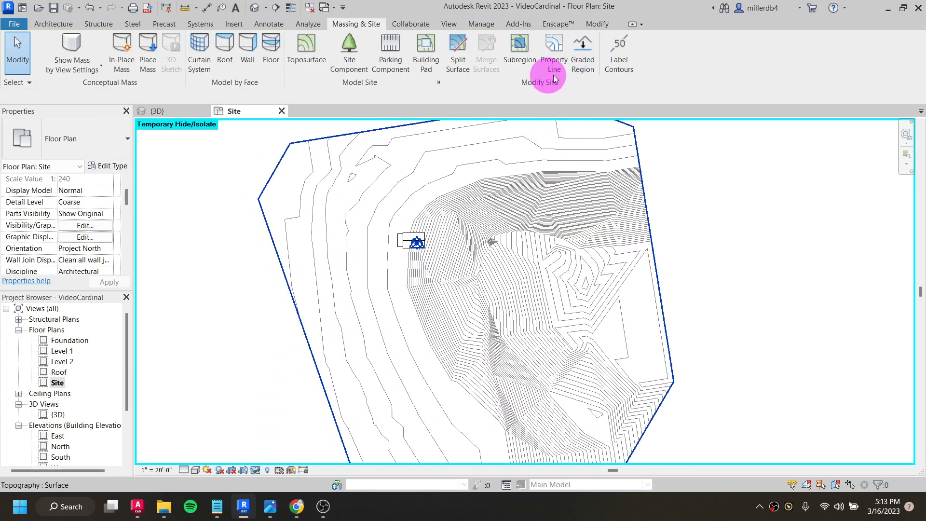
left_click(585, 55)
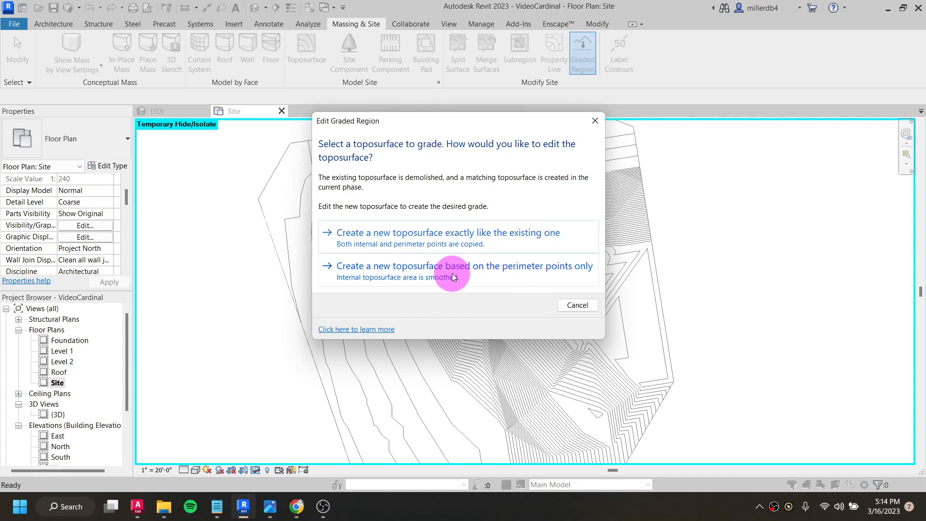
left_click(448, 236)
scroll(444, 249, "up", 5)
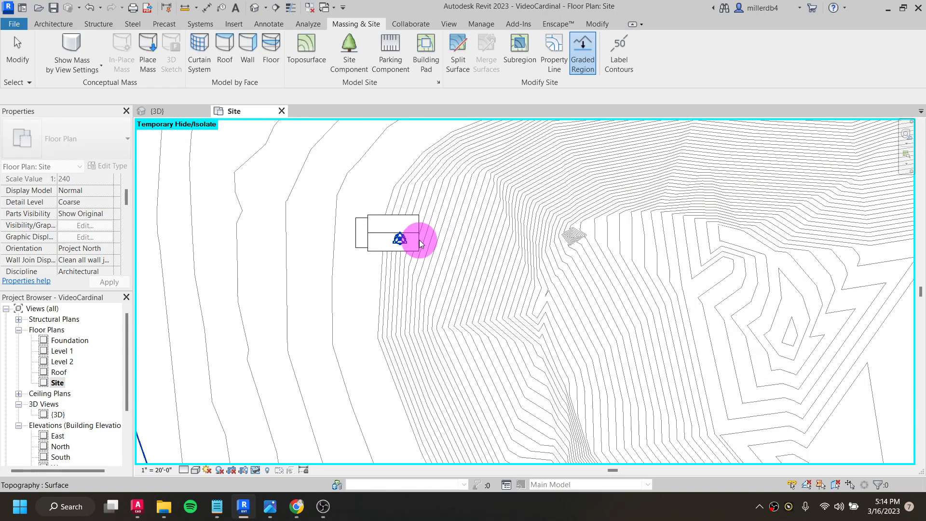
scroll(441, 188, "up", 1)
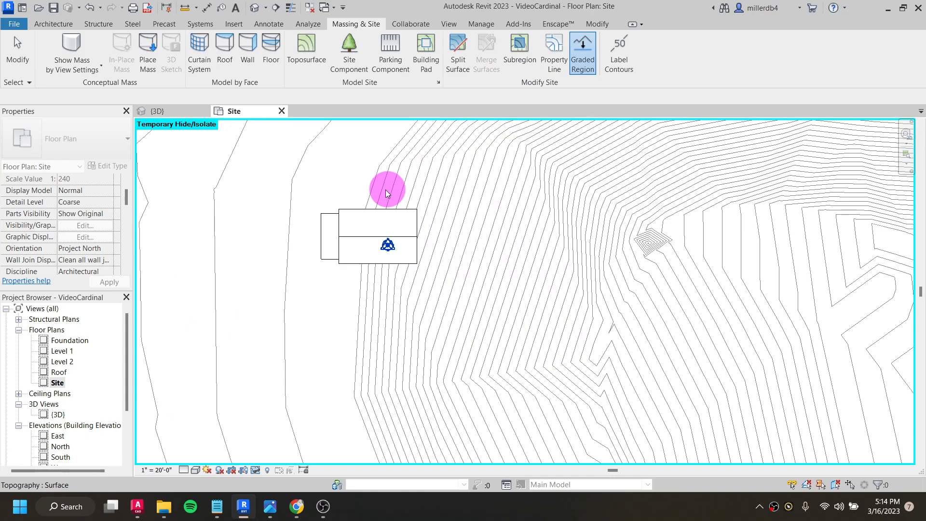
left_click(586, 42)
left_click(444, 242)
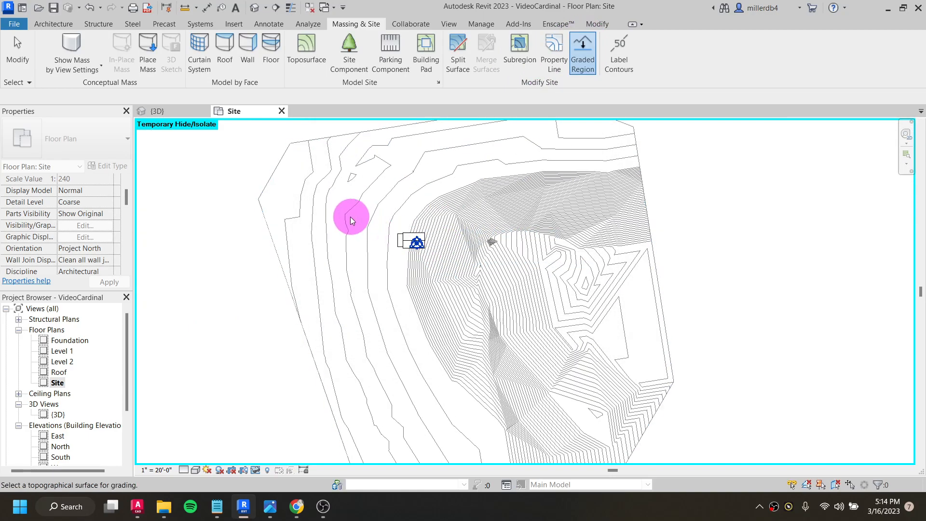
left_click(345, 215)
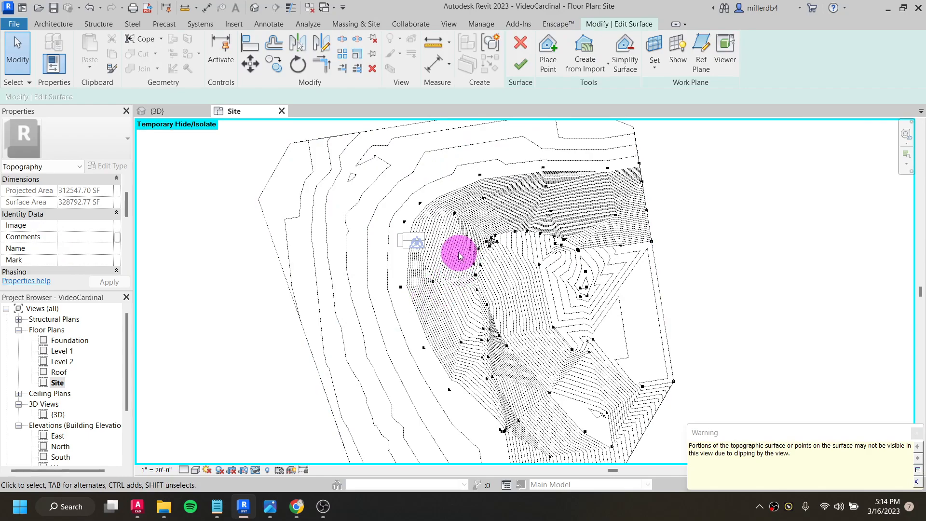
- Place three surface points at absolute elevation -1' 0" around the house on the new toposurface
scroll(388, 201, "up", 3)
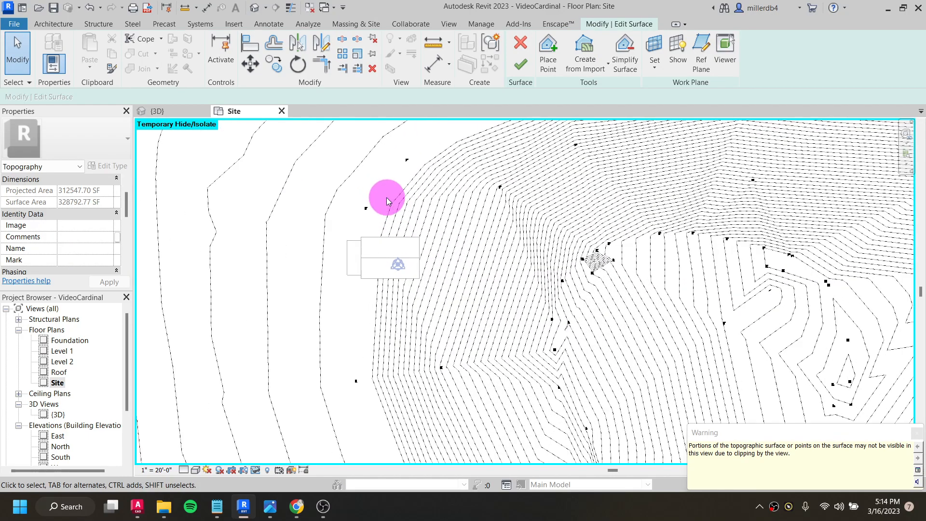
left_click(547, 58)
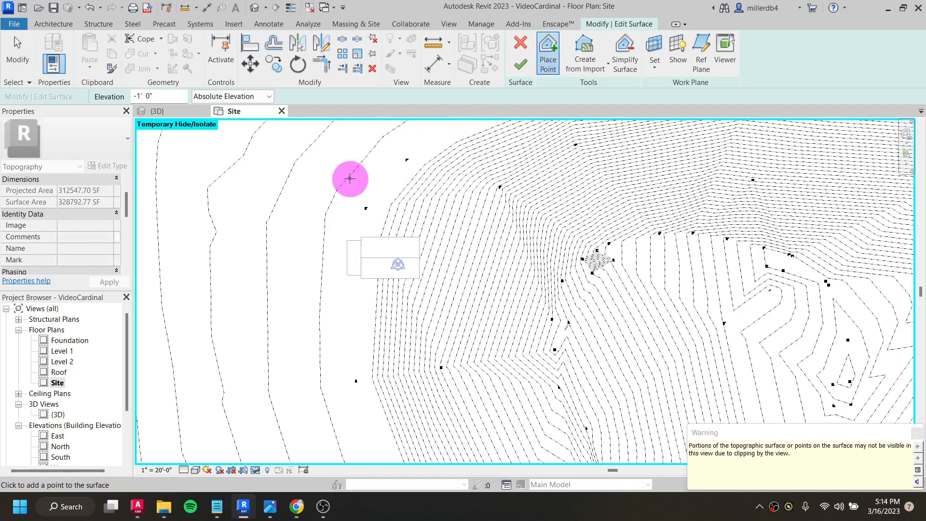
left_click(404, 193)
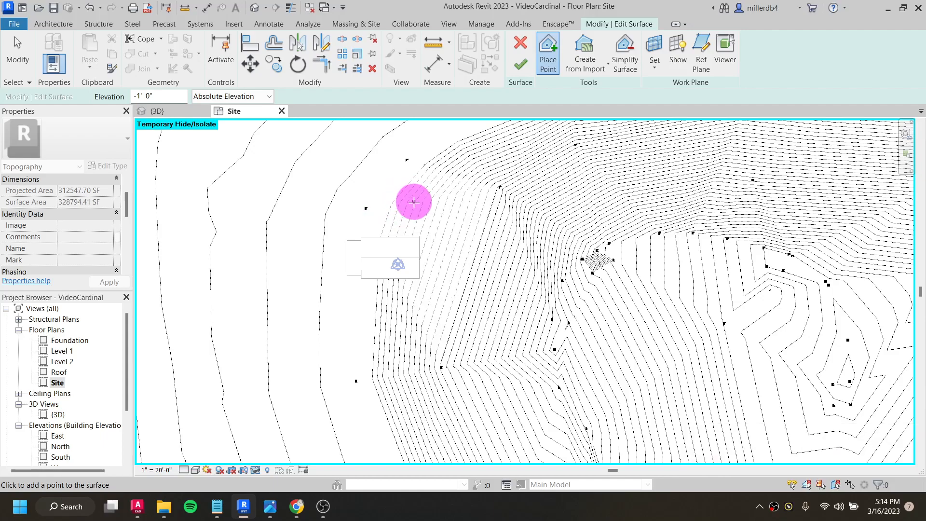
left_click(427, 254)
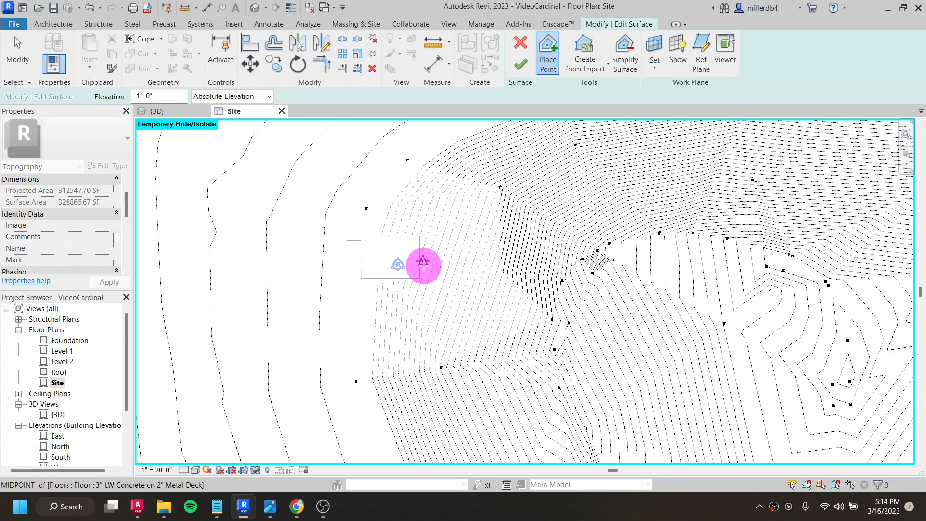
left_click(403, 317)
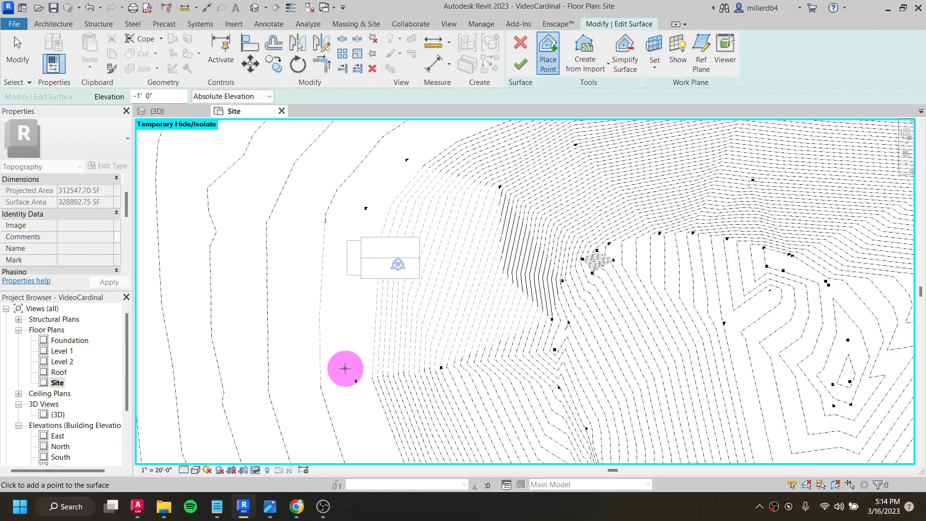
scroll(502, 180, "up", 4)
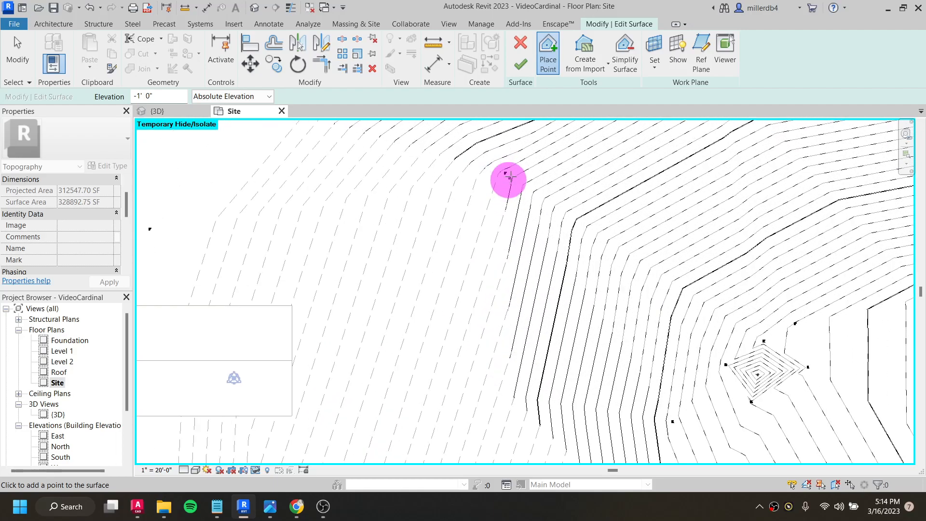
scroll(492, 170, "down", 5)
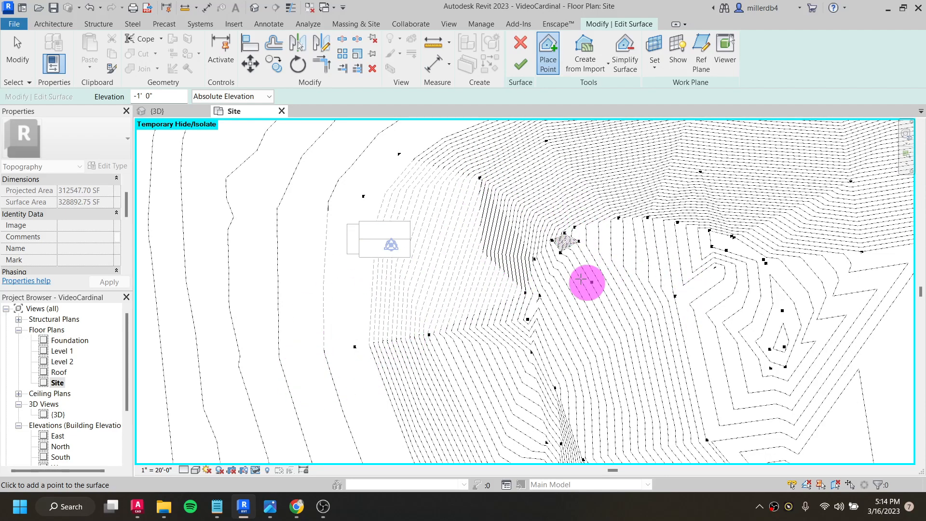
scroll(458, 180, "down", 1)
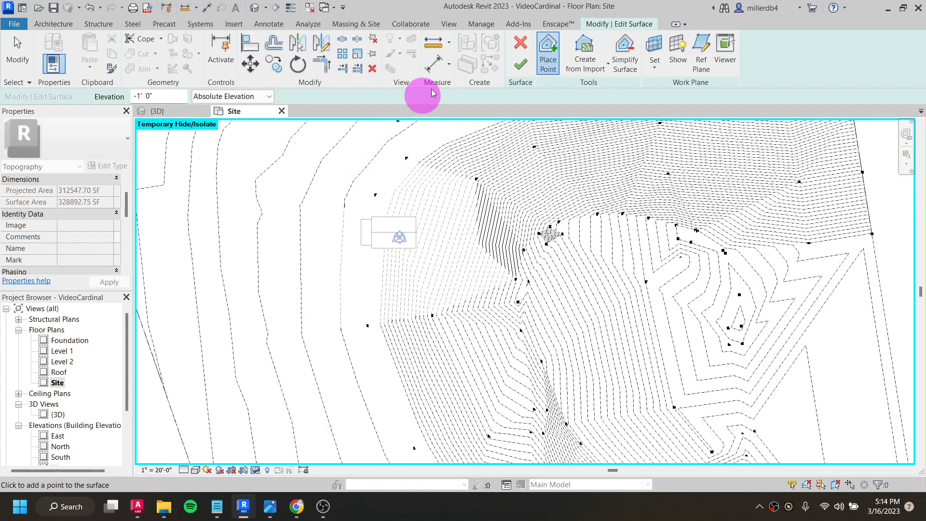
- Switch to the 3D view and finish the toposurface edit
left_click(523, 65)
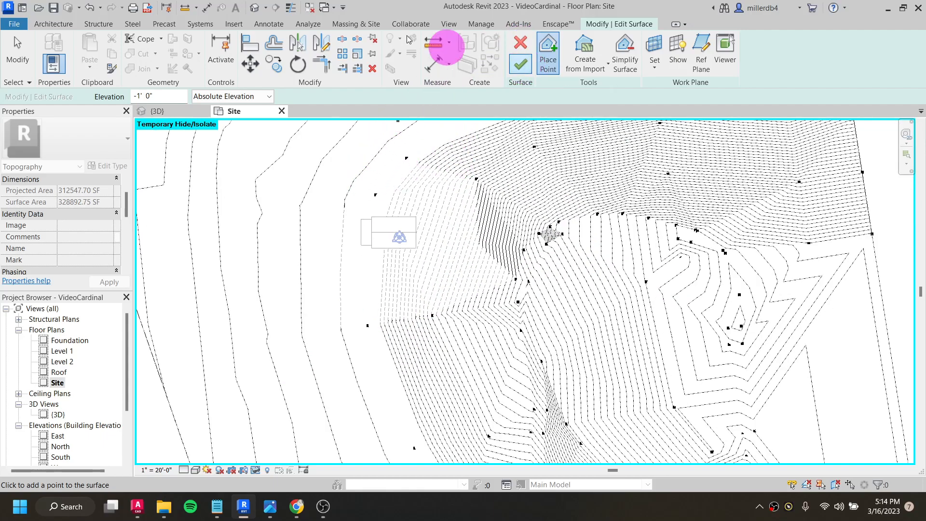
left_click(255, 8)
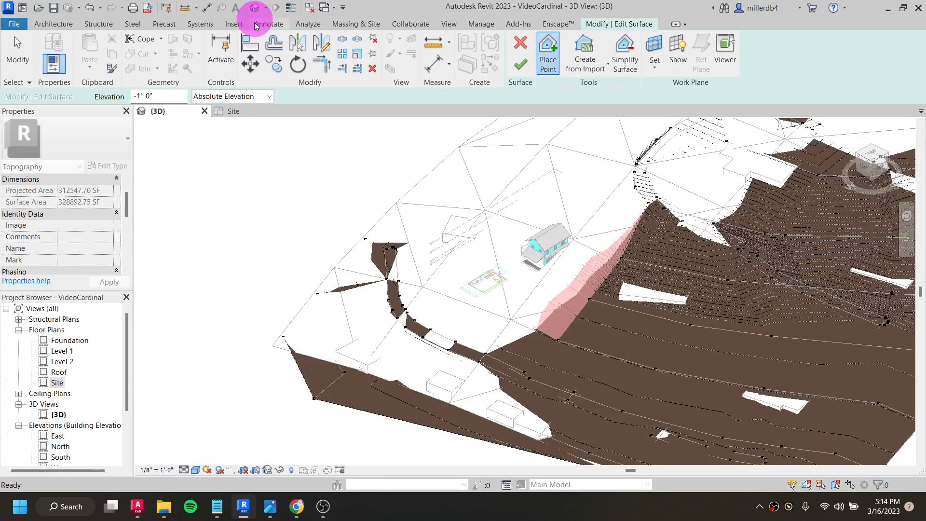
left_click(522, 65)
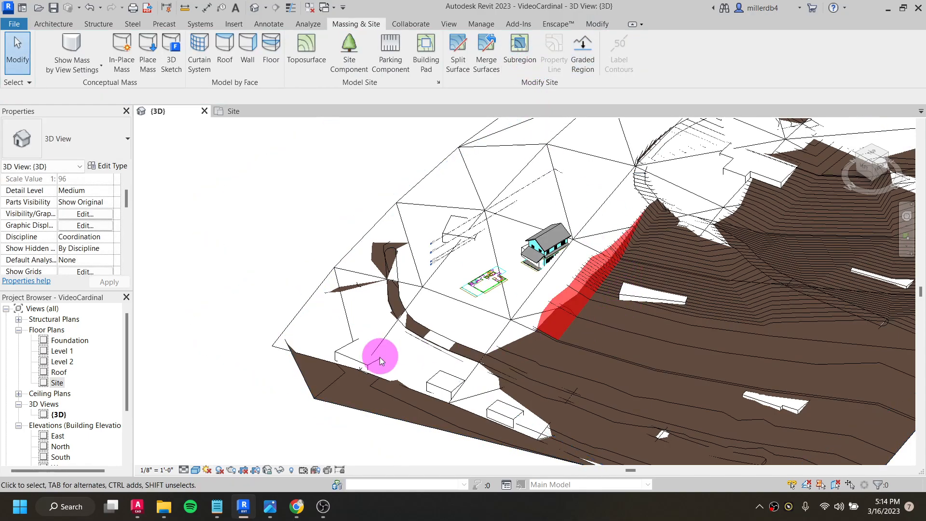
- Temporarily hide the imported Boone CADMAPPER DXF element in the 3D view
left_click(320, 289)
key("Escape")
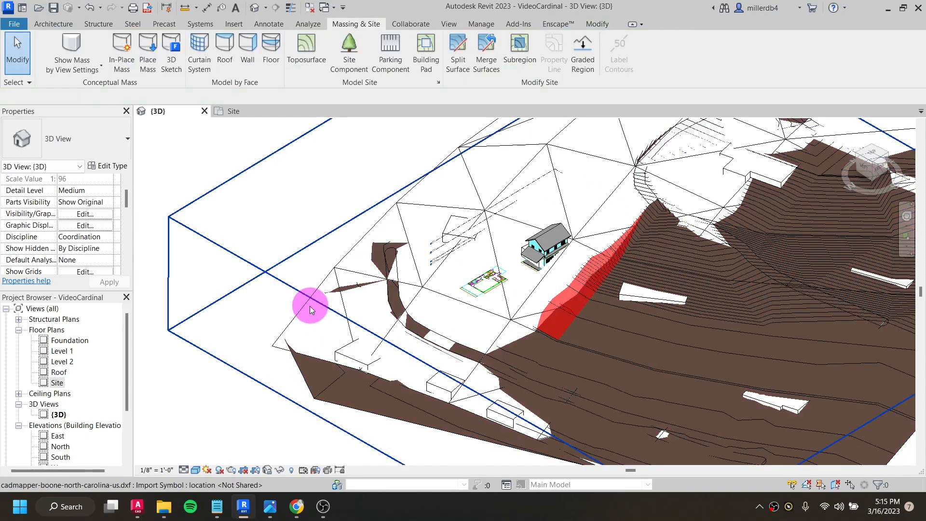
left_click(303, 311)
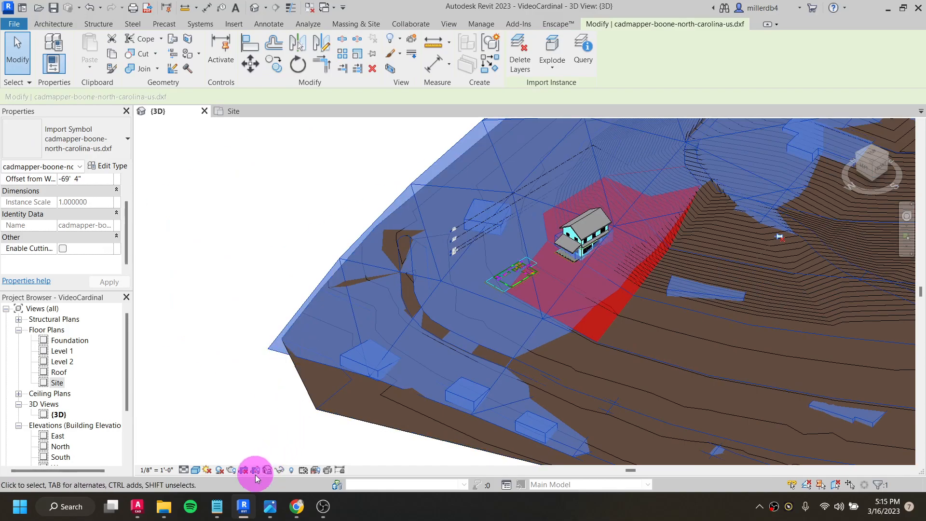
left_click(279, 471)
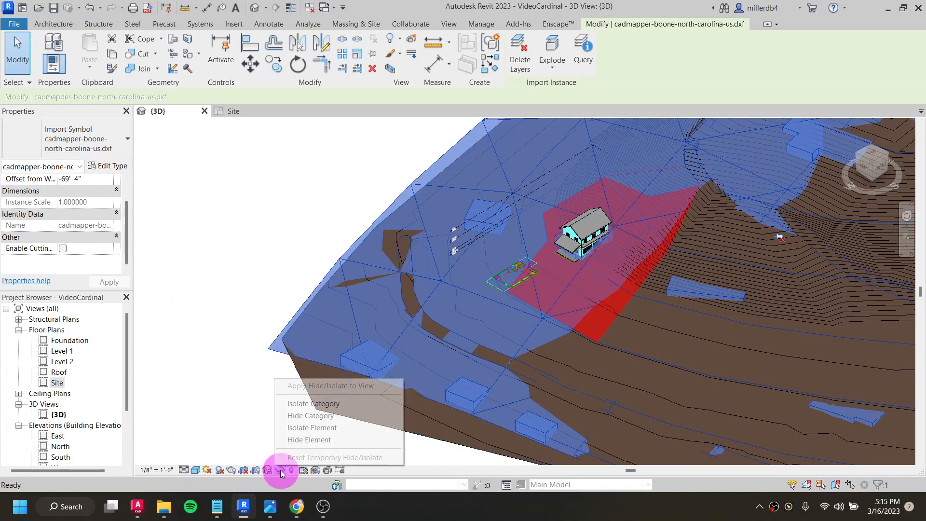
left_click(283, 437)
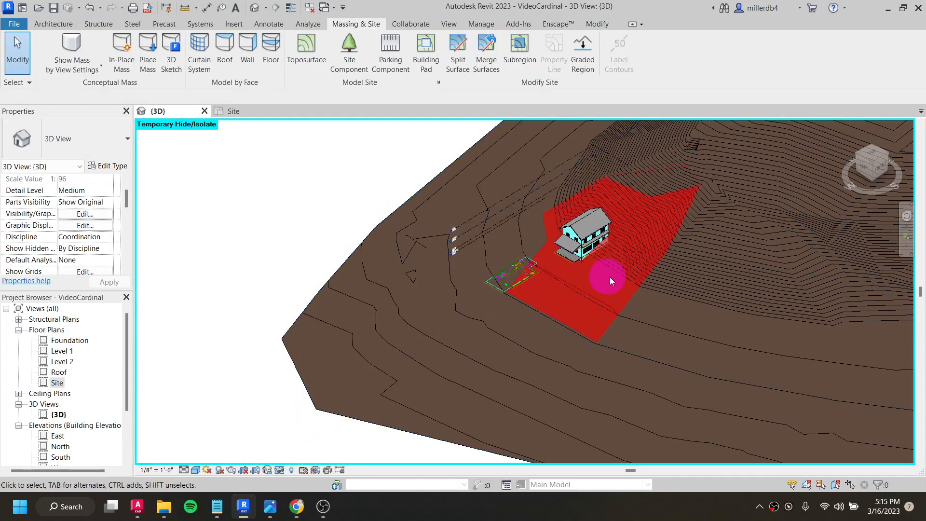
- Set the 3D view's Phase Filter to Show Complete and inspect the grading around the house
scroll(47, 229, "down", 6)
scroll(47, 227, "down", 3)
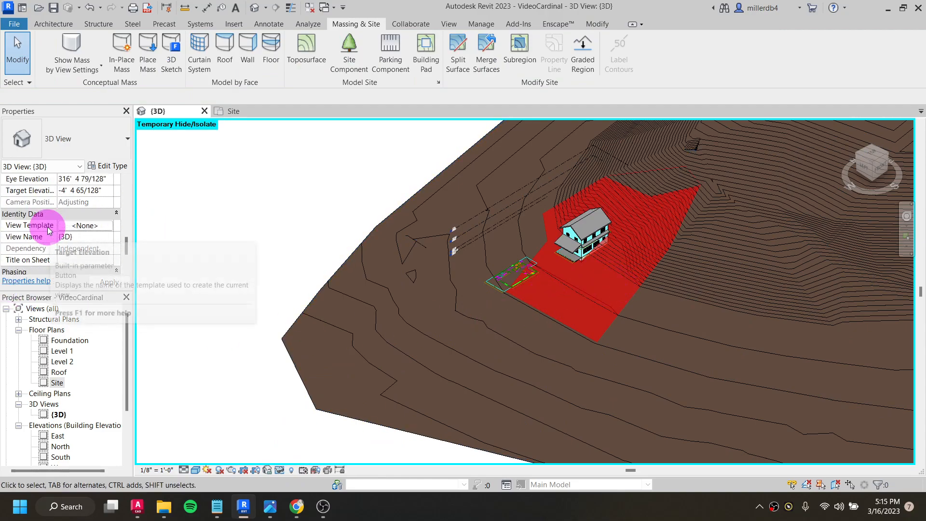
left_click(91, 237)
left_click(108, 236)
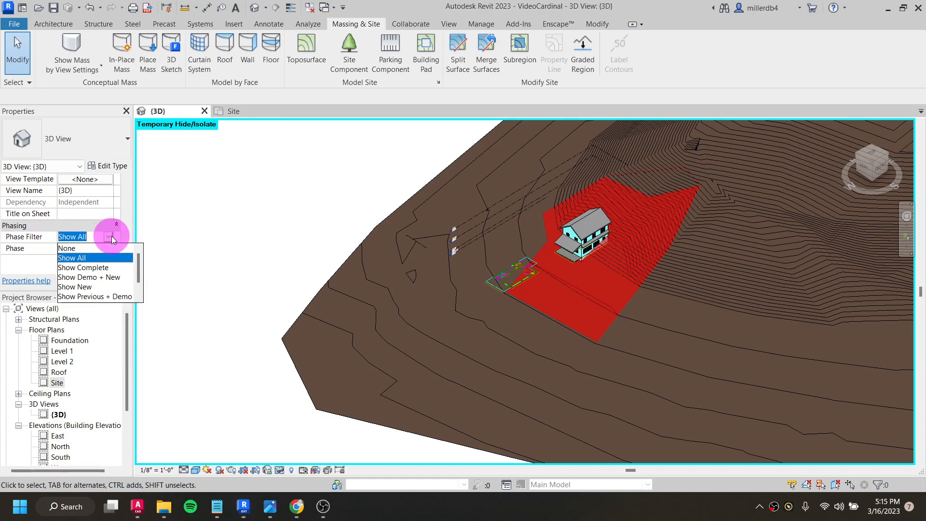
left_click(110, 268)
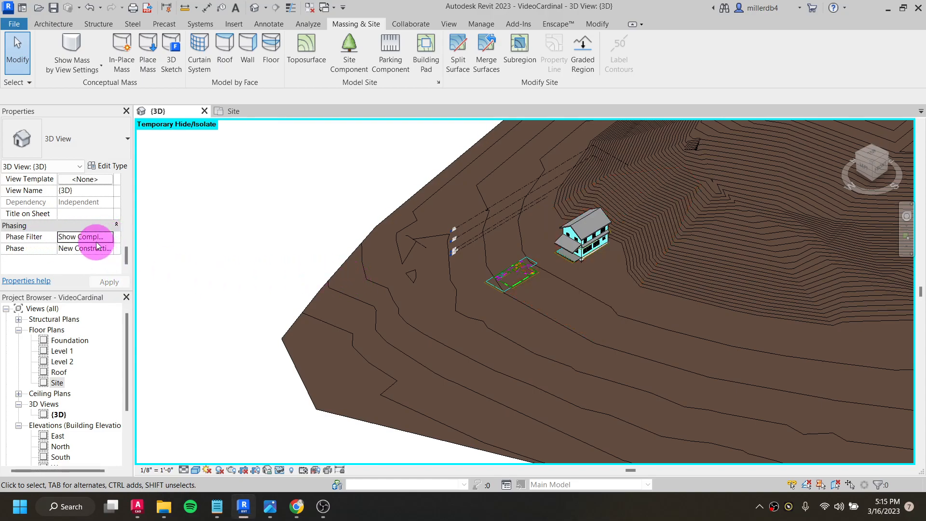
middle_click_drag(549, 284, 519, 295, "shift")
scroll(593, 250, "up", 5)
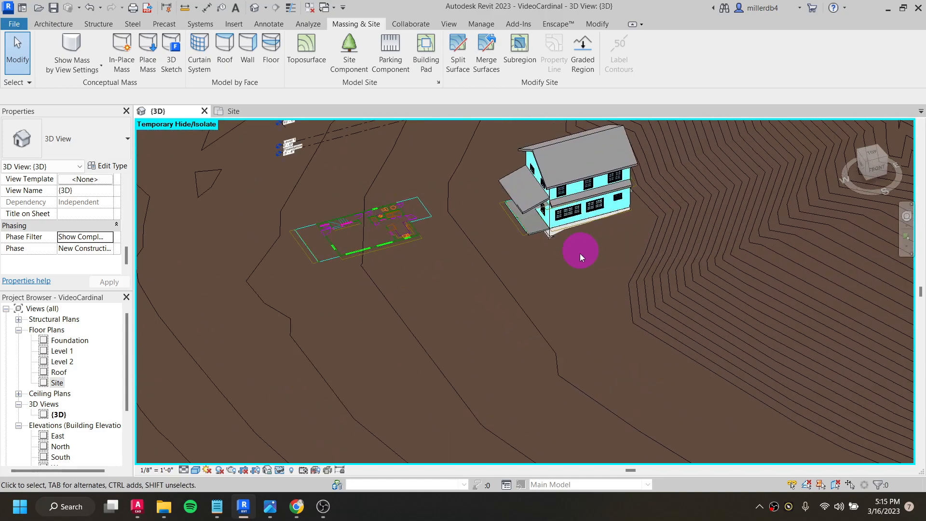
- Open the Site floor plan
left_click(58, 382)
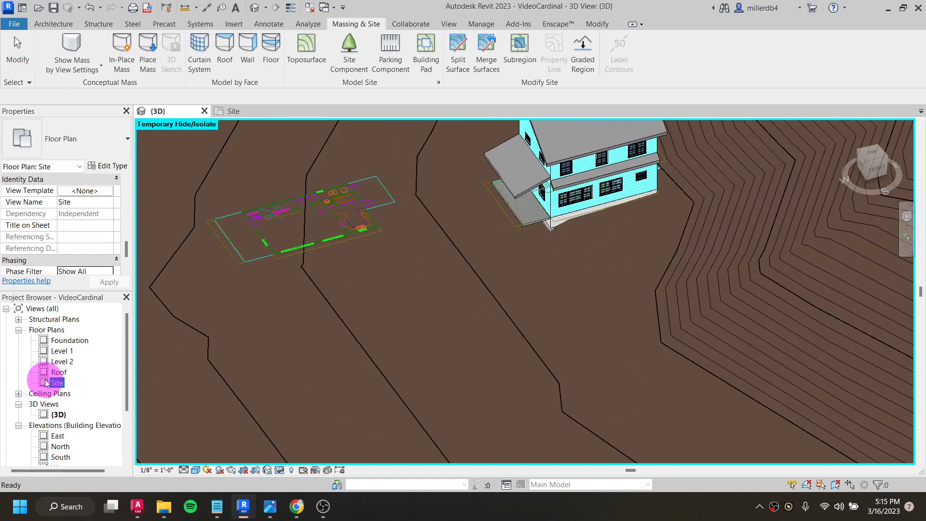
double_click(56, 383)
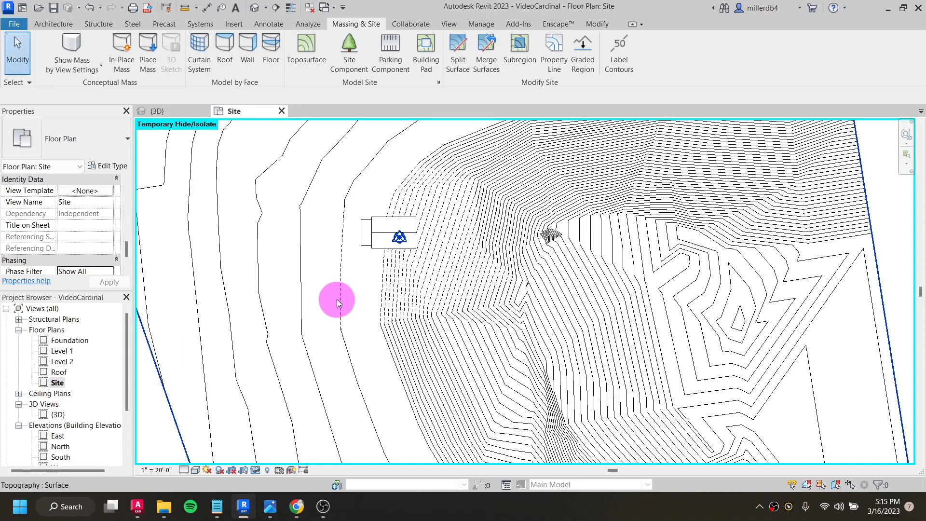
scroll(396, 238, "down", 1)
left_click(482, 263)
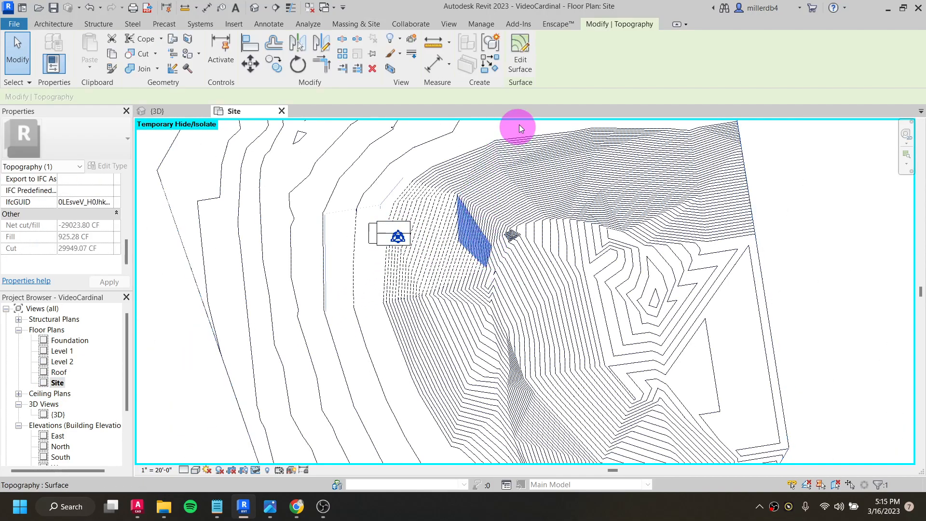
left_click(523, 69)
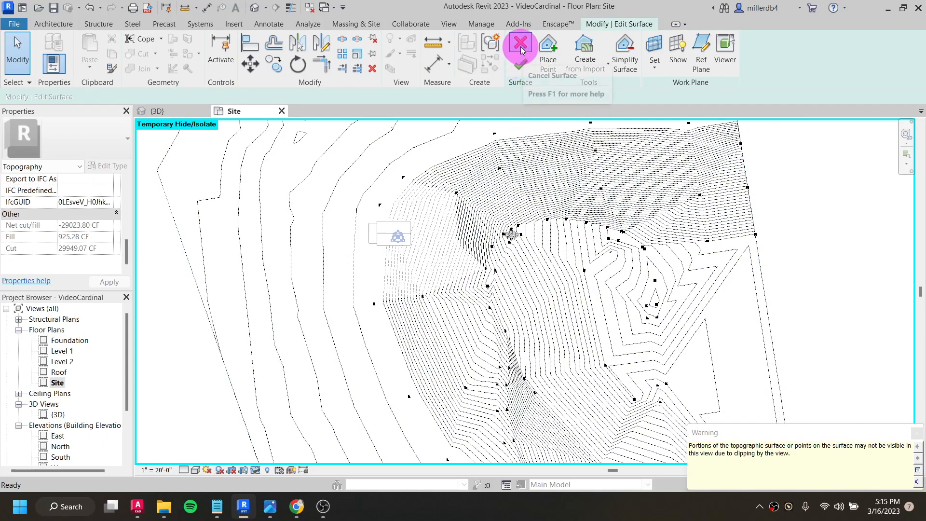
left_click(522, 48)
left_click(582, 54)
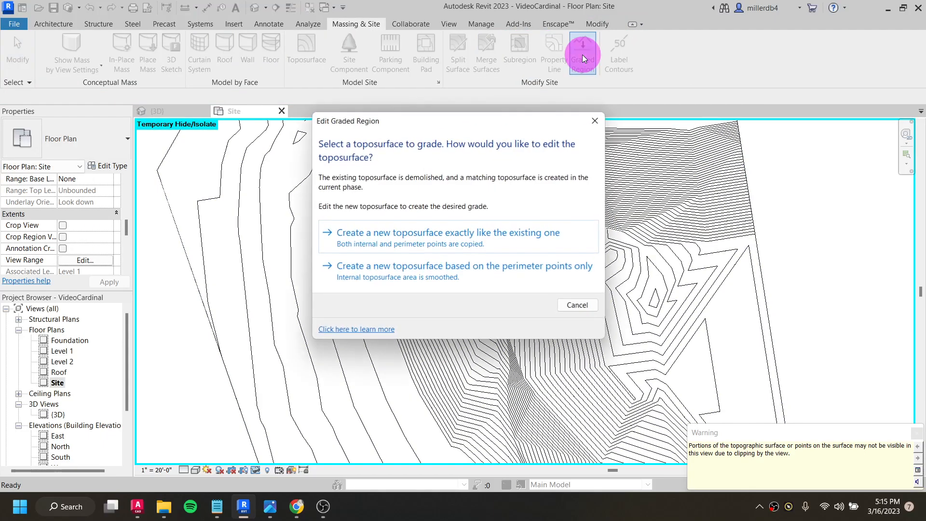
left_click(594, 121)
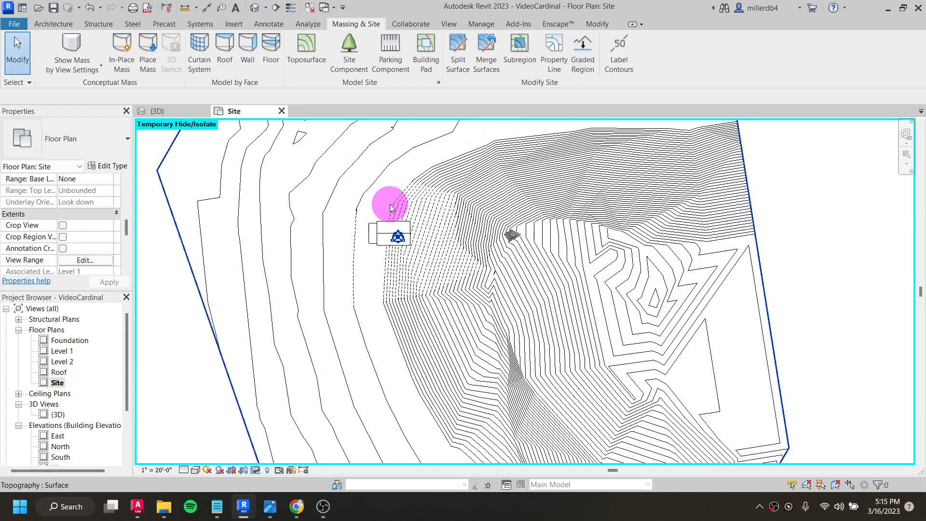
left_click(366, 210)
scroll(363, 211, "up", 3)
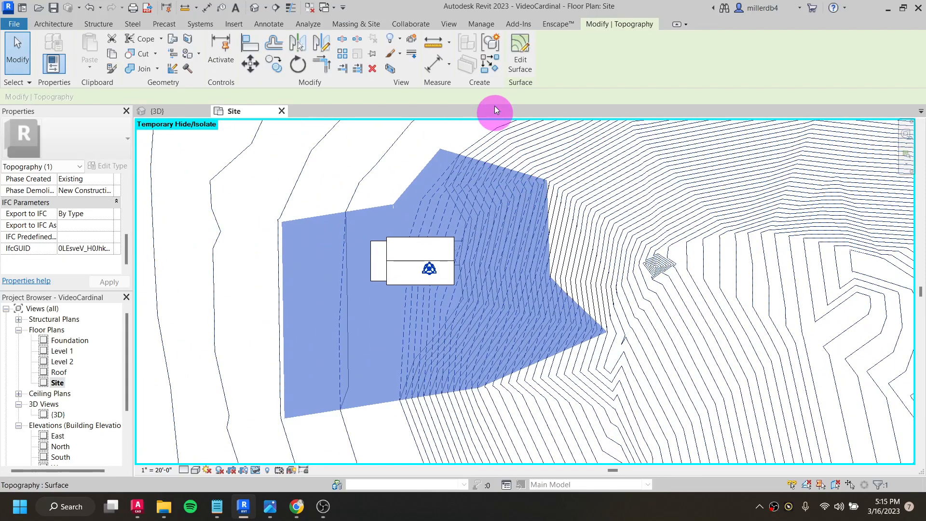
key("Escape")
left_click(600, 63)
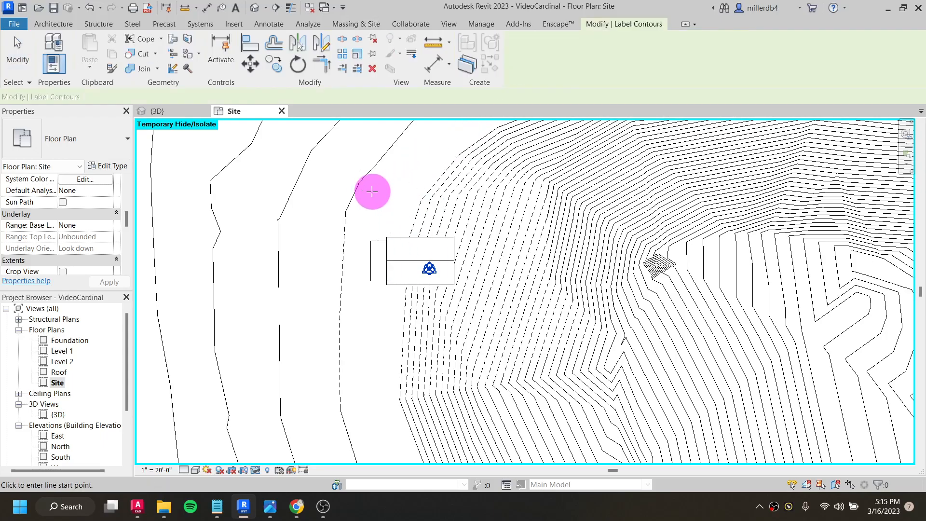
scroll(363, 184, "down", 5)
key("Escape")
key("Escape")
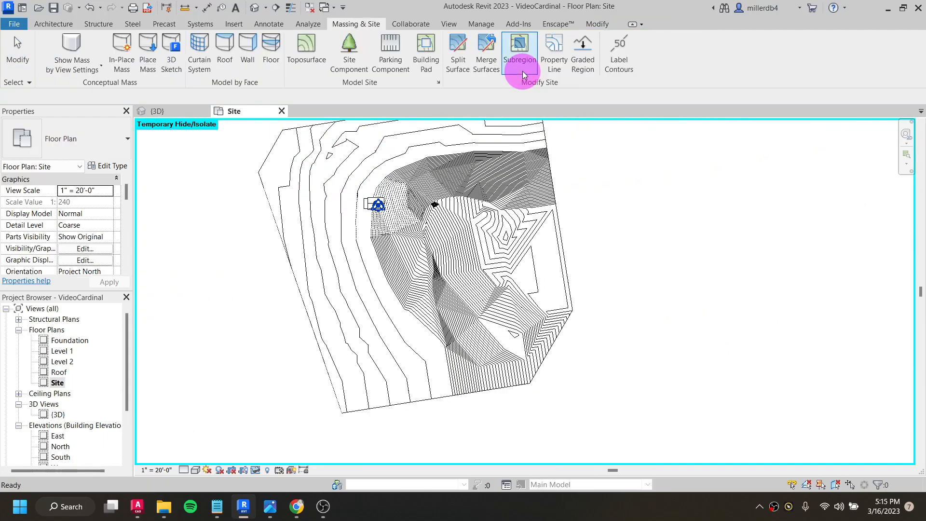
- Start a Graded Region on the new toposurface, creating a copy exactly like the existing one
left_click(582, 61)
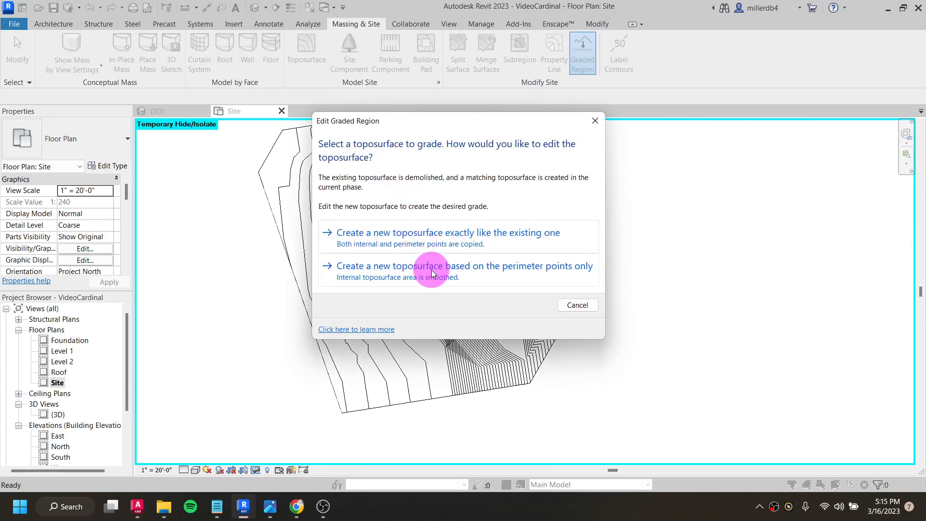
left_click(426, 236)
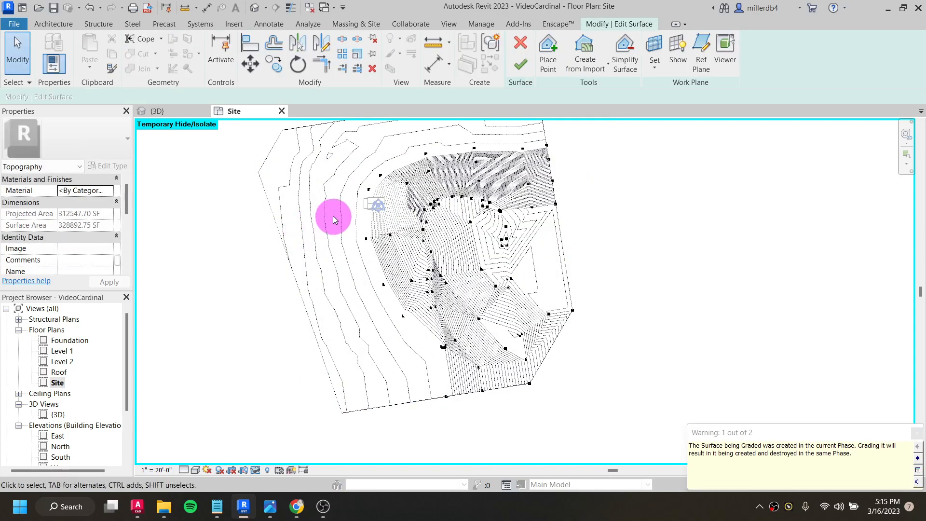
scroll(339, 206, "up", 3)
scroll(339, 205, "up", 2)
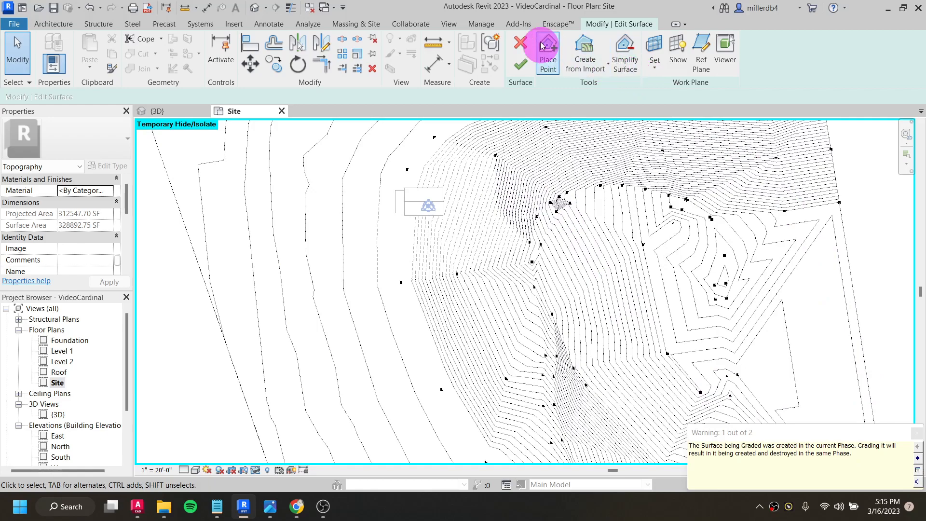
- Place two points at -0' 6" absolute elevation near the house's west side and finish the graded surface
left_click(553, 51)
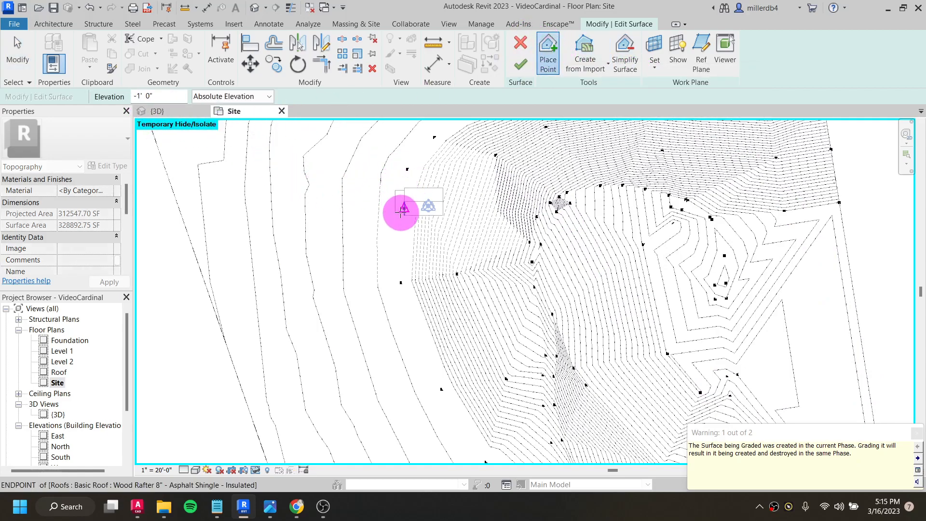
double_click(148, 96)
left_click_drag(147, 96, 110, 106)
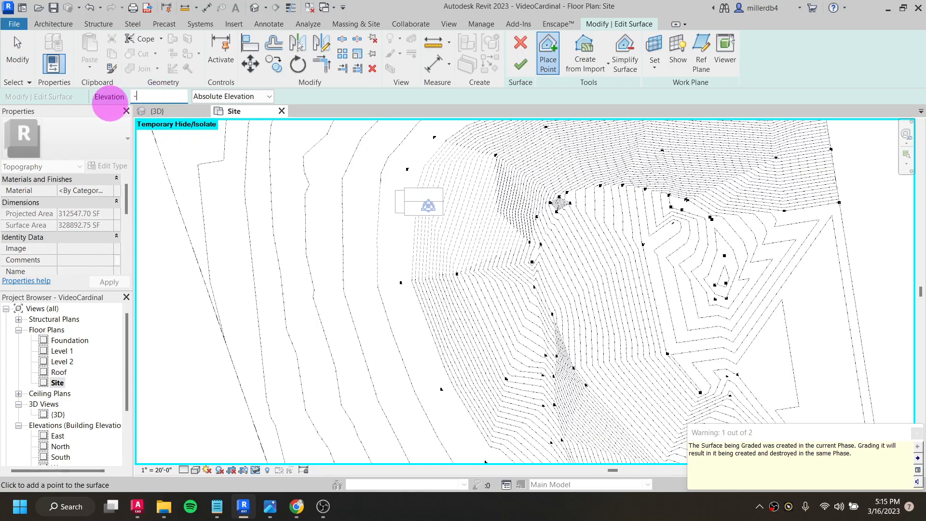
type("-0 6")
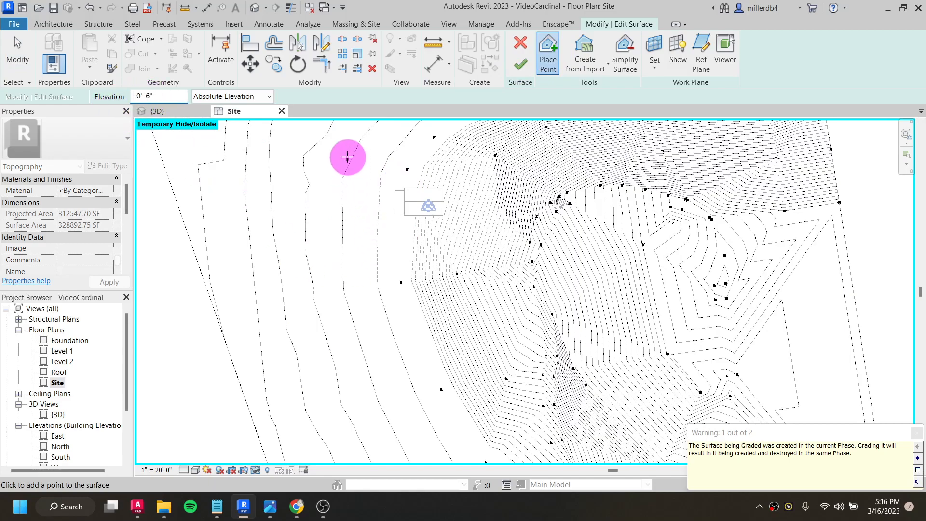
left_click(398, 177)
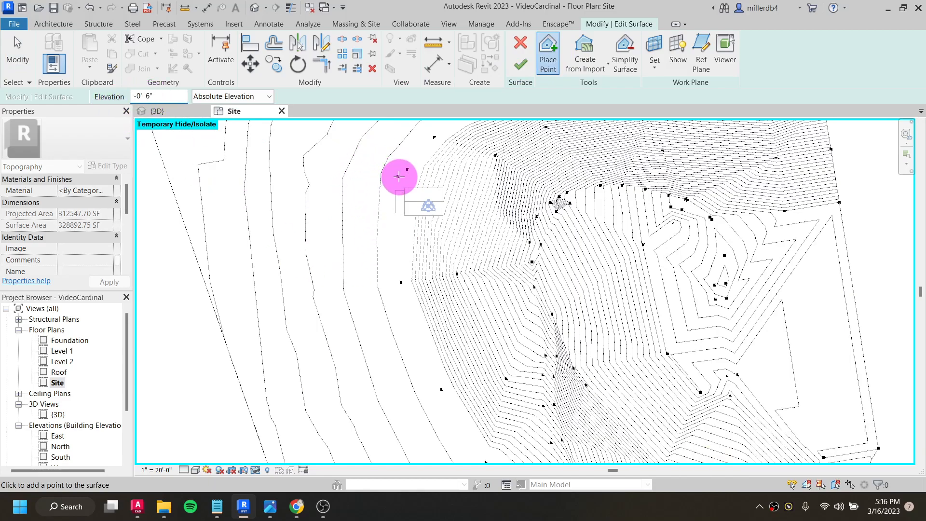
scroll(395, 203, "up", 2)
left_click(394, 203)
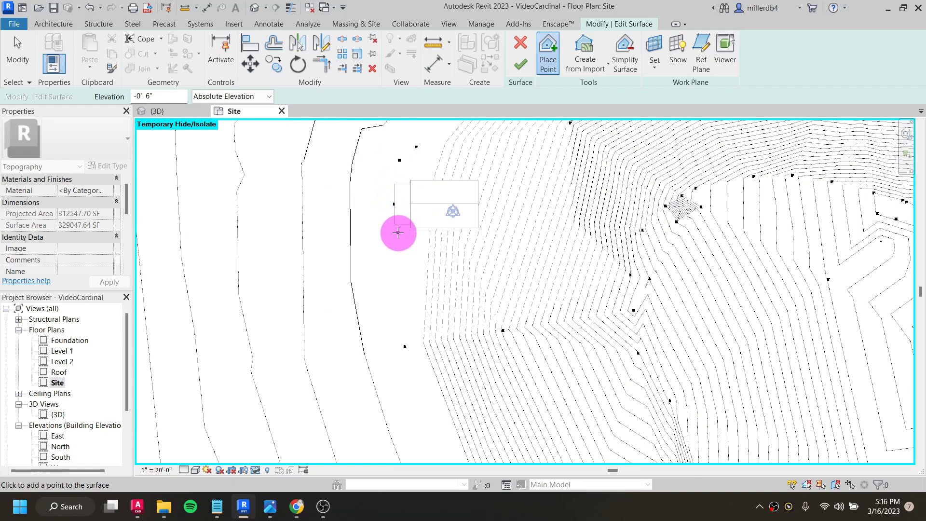
left_click(520, 65)
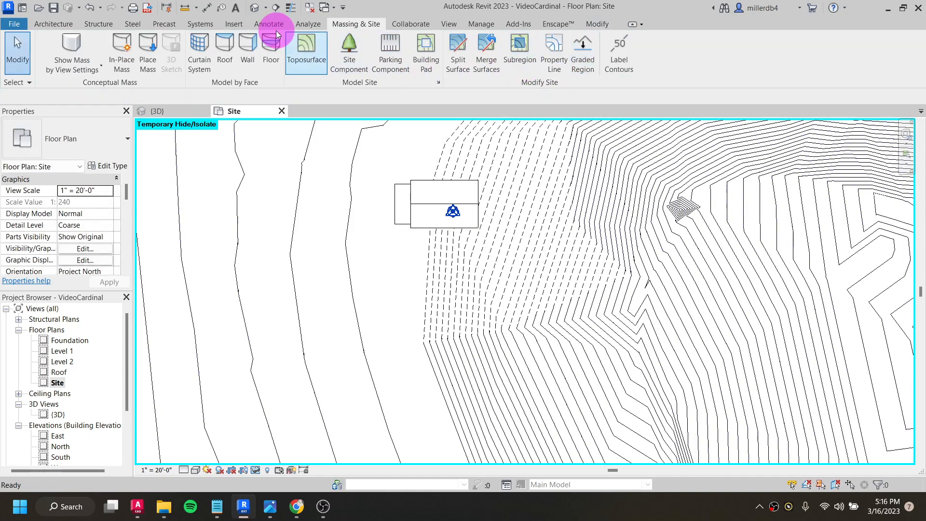
- Open the default 3D view, inspect the graded terrain around the house, and reset the temporary hide/isolate
left_click(257, 8)
middle_click_drag(347, 182, 479, 351, "shift")
scroll(449, 311, "down", 5)
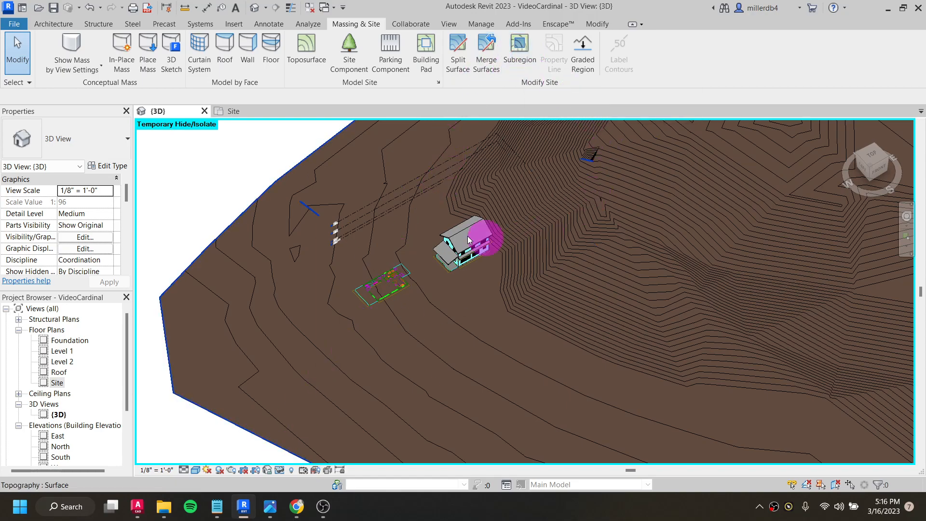
scroll(327, 351, "down", 3)
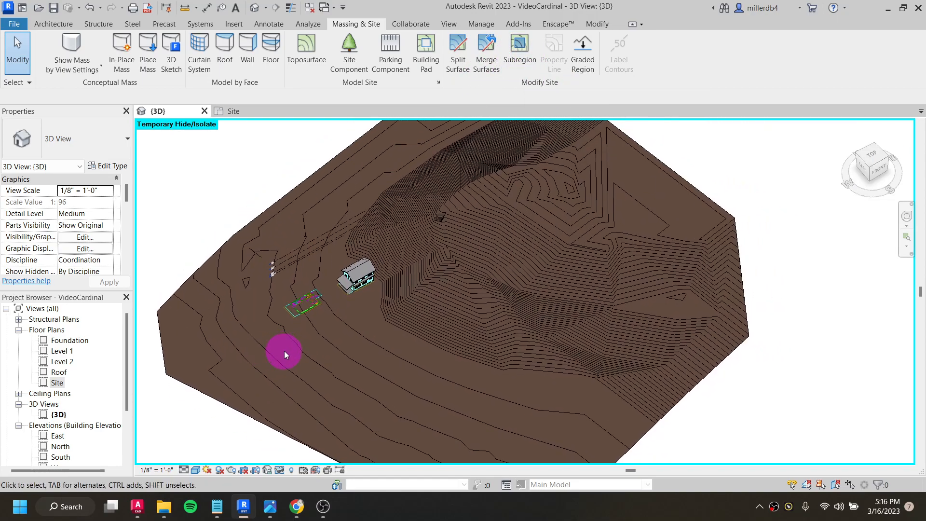
left_click(280, 470)
left_click(295, 458)
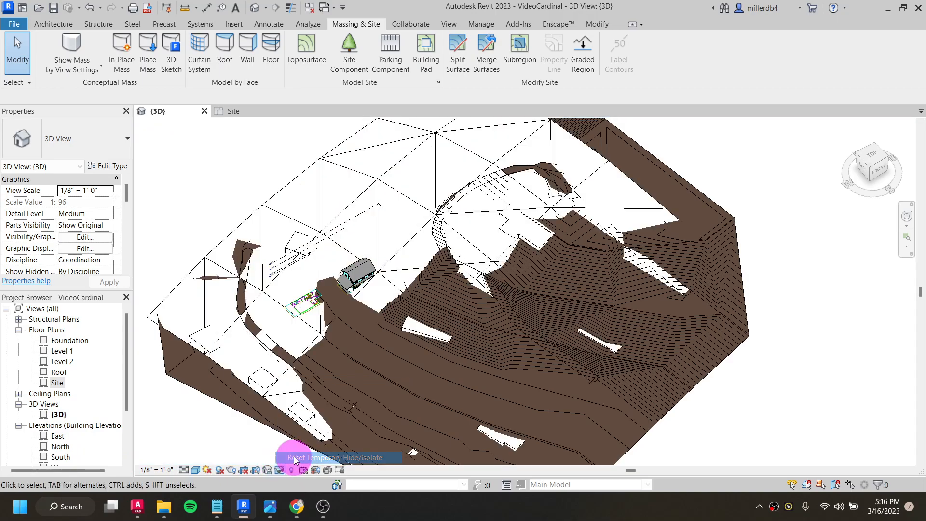
left_click(189, 273)
left_click(226, 229)
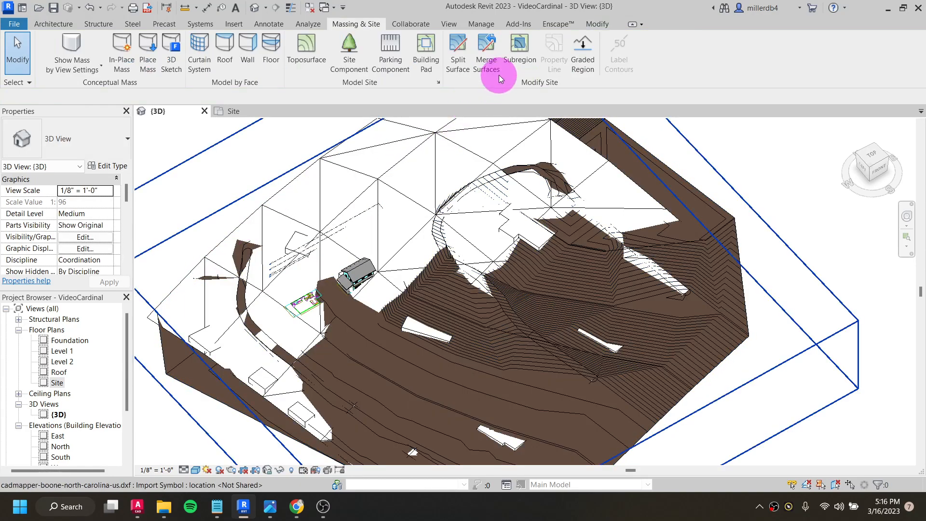
- Create a subregion for the looping road uphill of the house by picking the DXF's closed road outline as its boundary
left_click(519, 47)
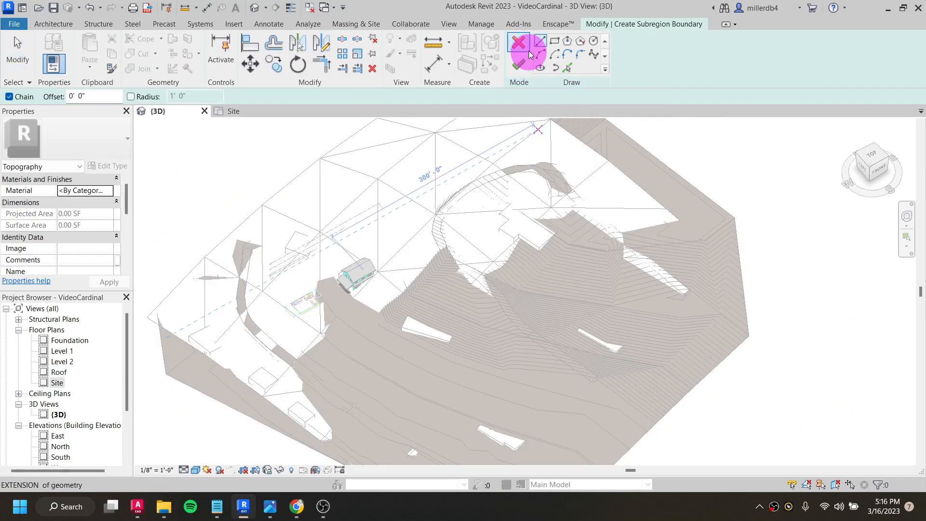
left_click(566, 68)
scroll(530, 161, "up", 6)
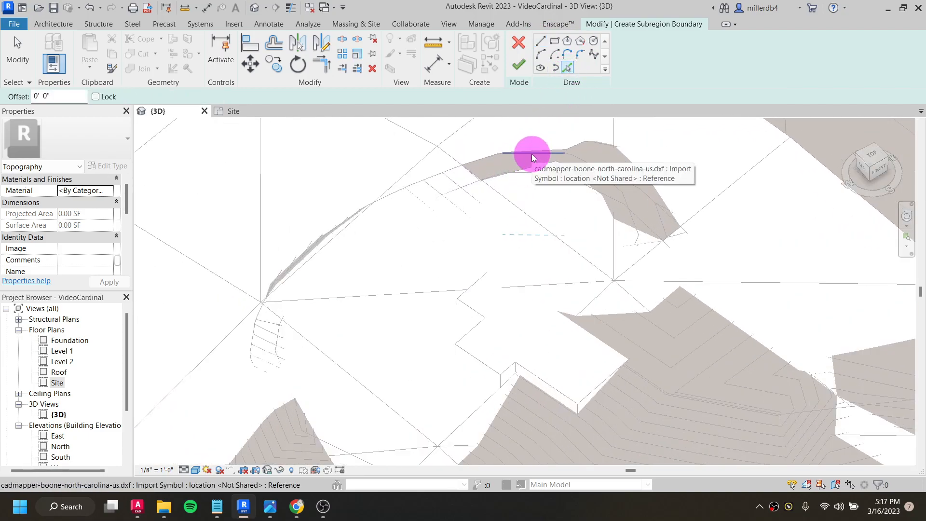
key("Tab")
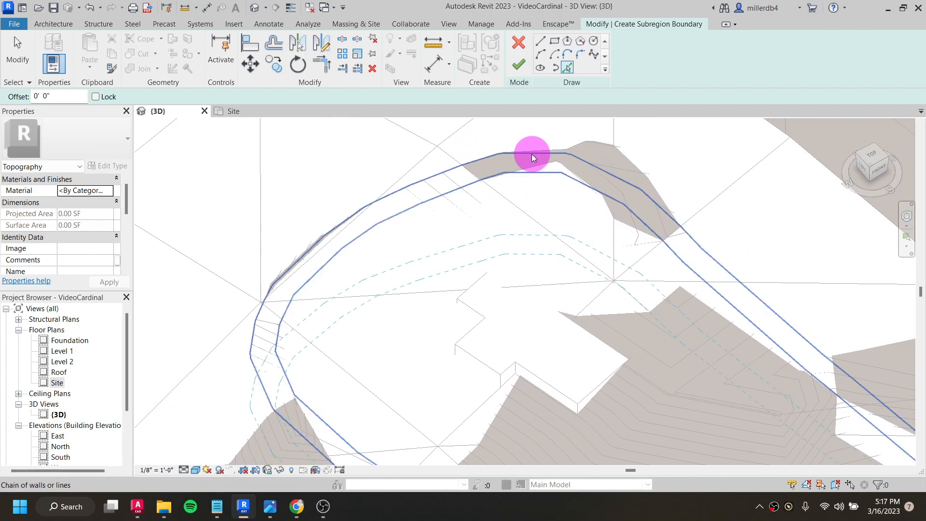
left_click(532, 154)
scroll(531, 154, "down", 5)
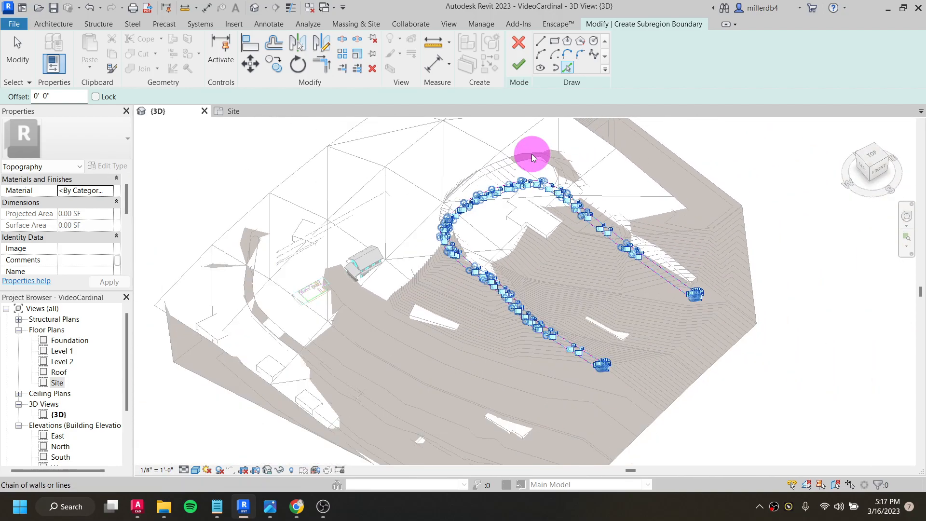
left_click(516, 68)
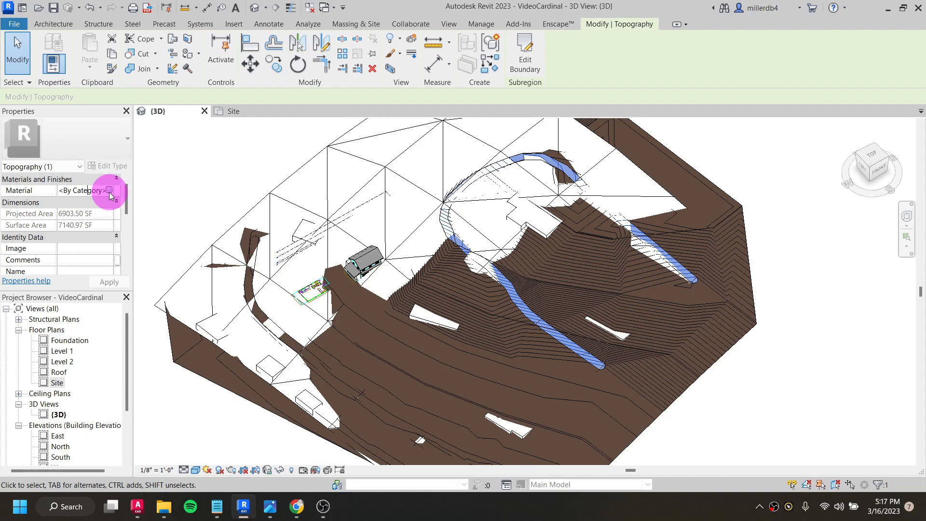
- Assign the Asphalt, Pavement, Dark Grey material to the looping road subregion
left_click(110, 190)
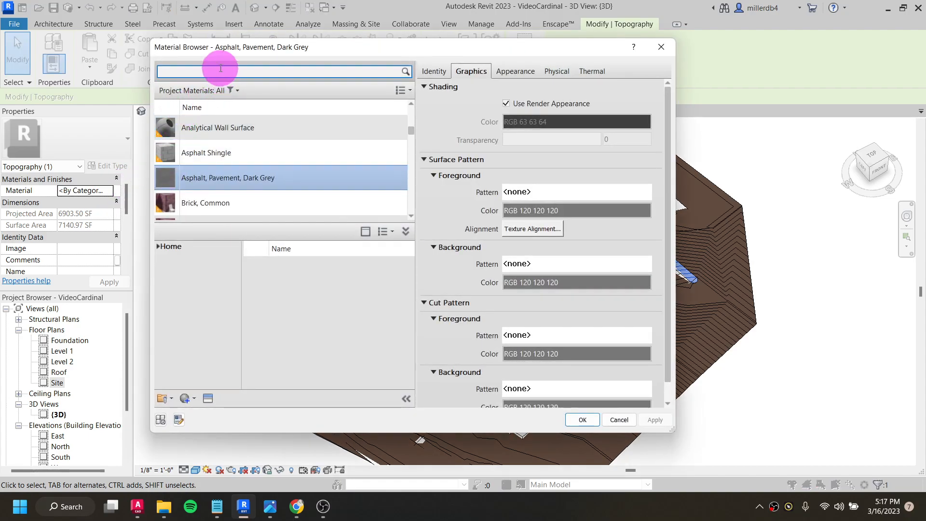
left_click(316, 180)
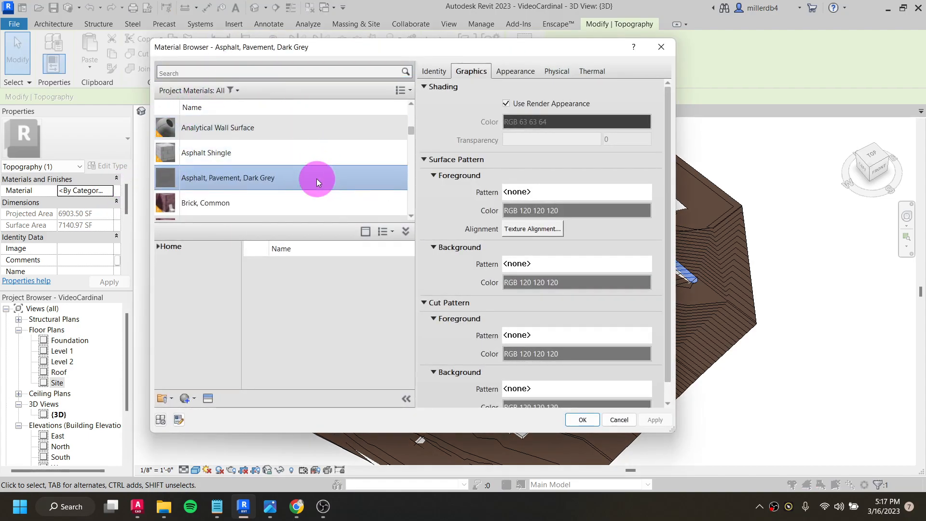
left_click(582, 421)
key("Escape")
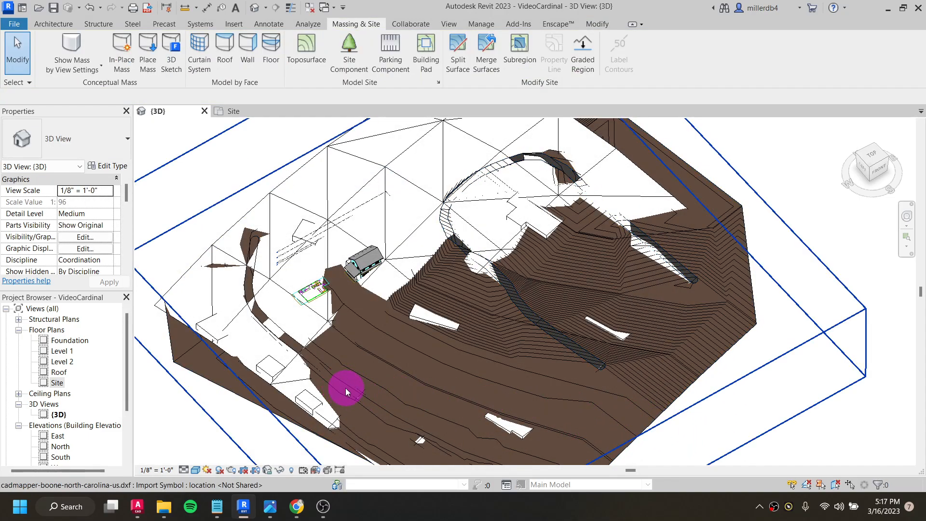
- Create a second subregion from the DXF's closed outline of the long road downhill of the house
left_click(528, 48)
left_click(571, 67)
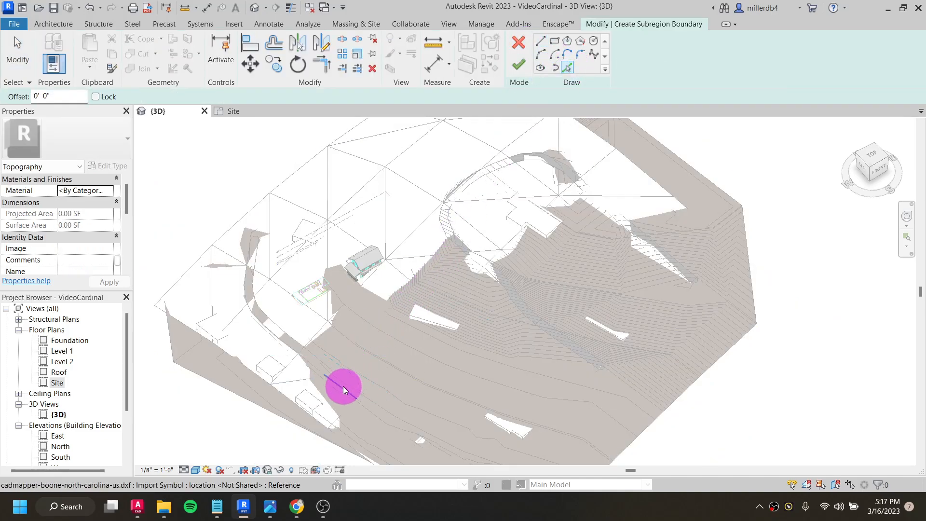
key("Tab")
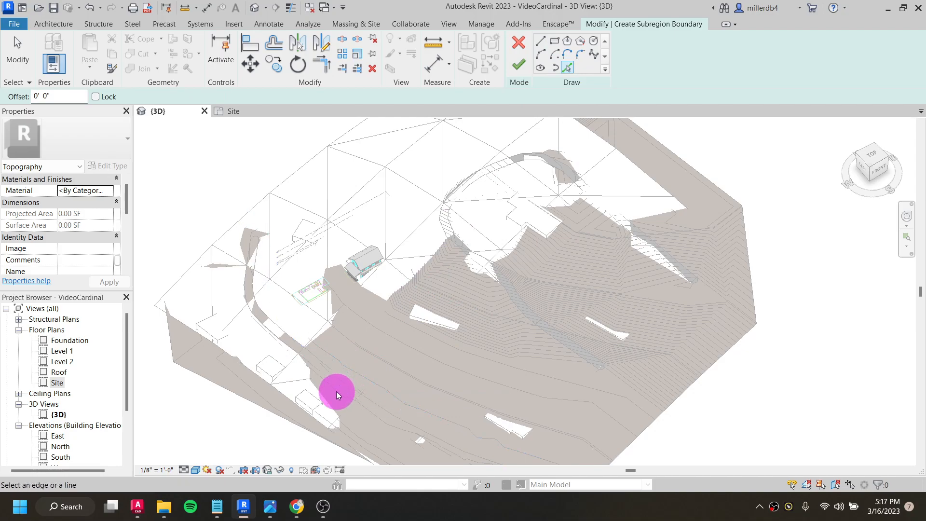
scroll(337, 394, "up", 4)
scroll(330, 366, "down", 4)
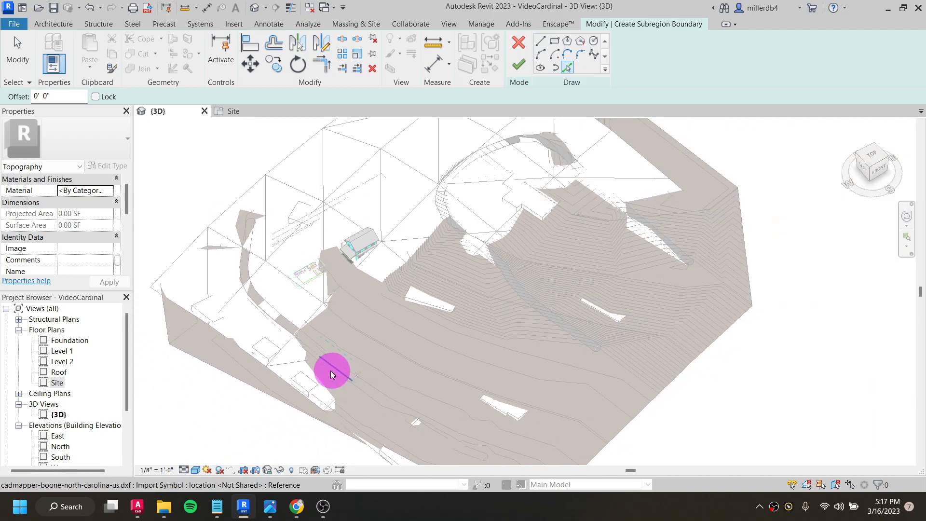
key("Tab")
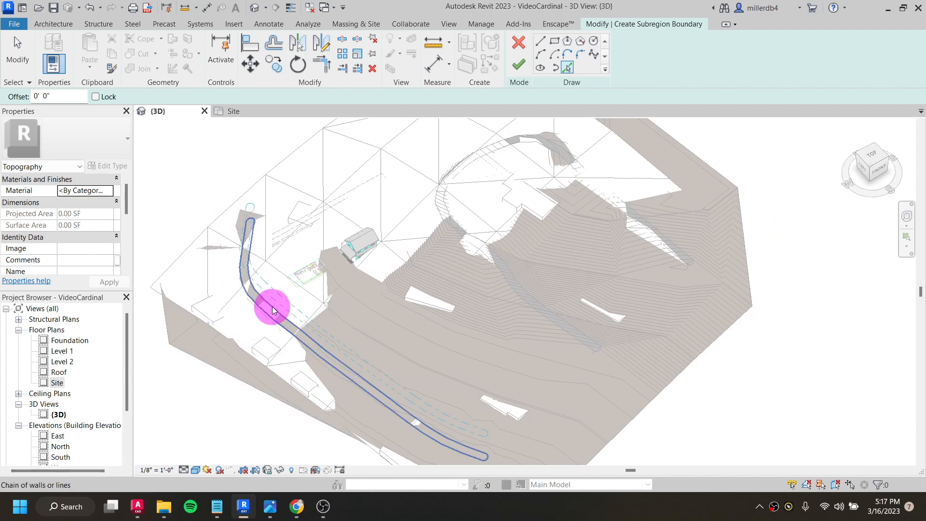
left_click(274, 309)
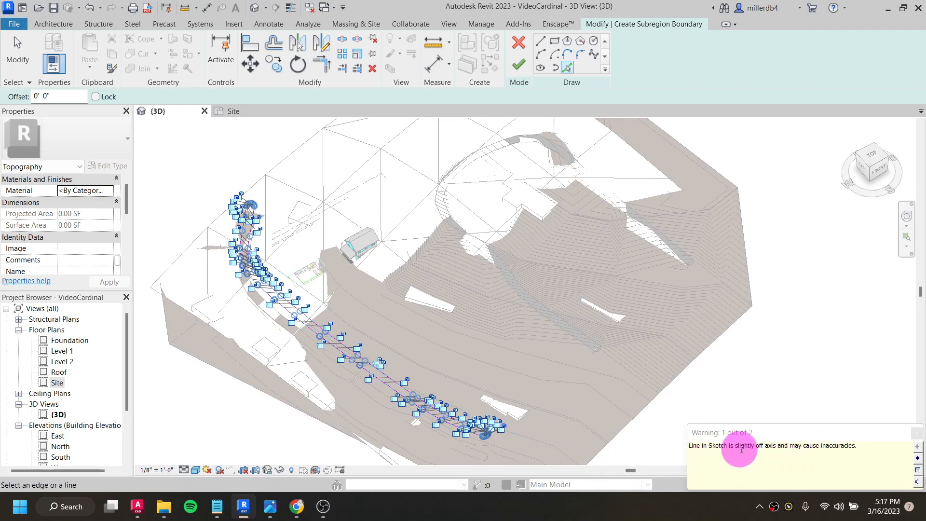
left_click(519, 64)
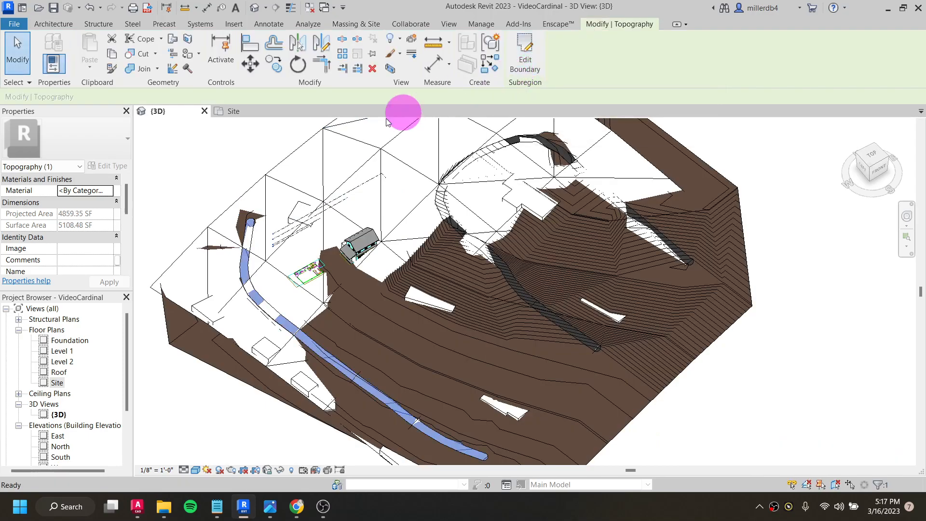
- Assign the Asphalt, Pavement, Dark Grey material to the downhill road subregion
left_click(111, 192)
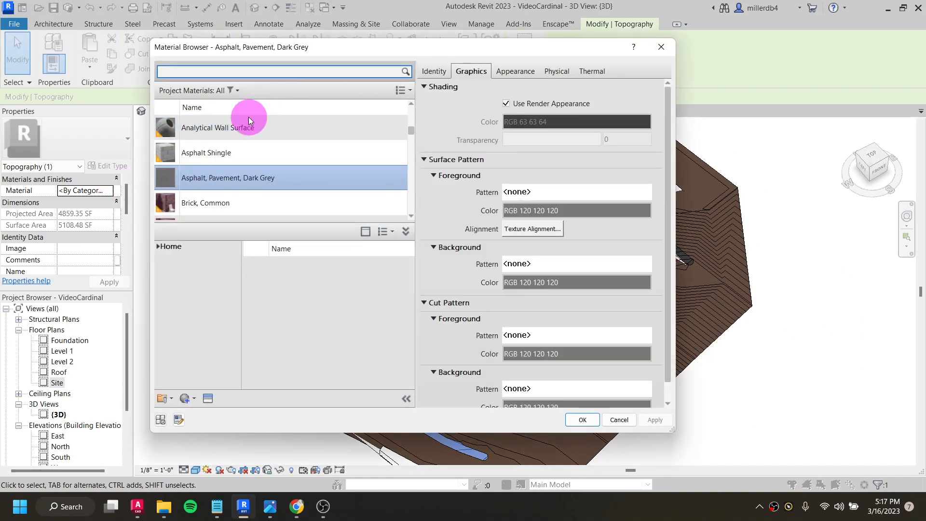
left_click(256, 176)
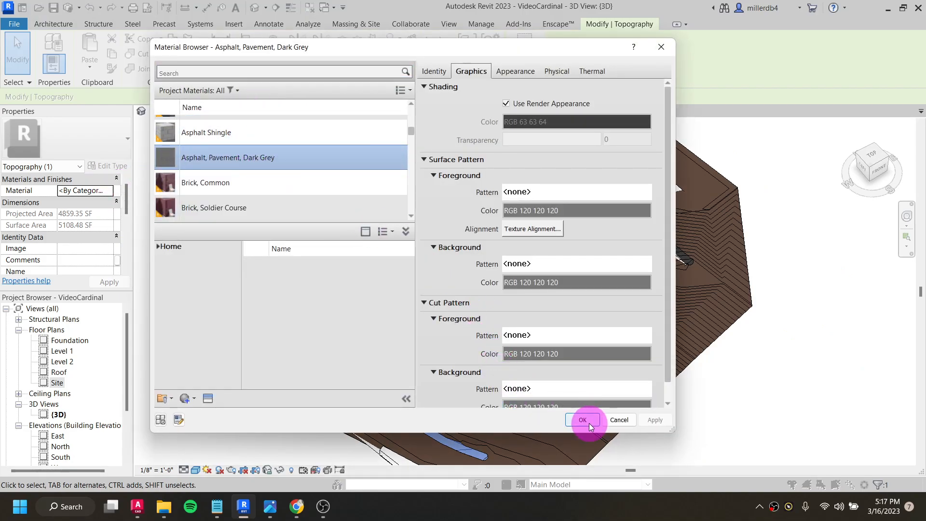
left_click(584, 420)
- Find the Grass material in the material library and assign it to the main toposurface
left_click(625, 423)
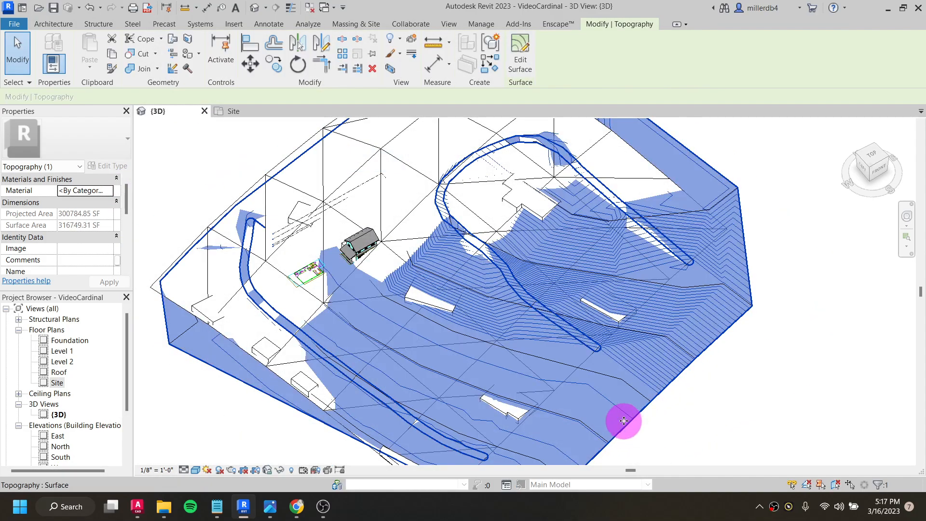
left_click(111, 193)
type("G")
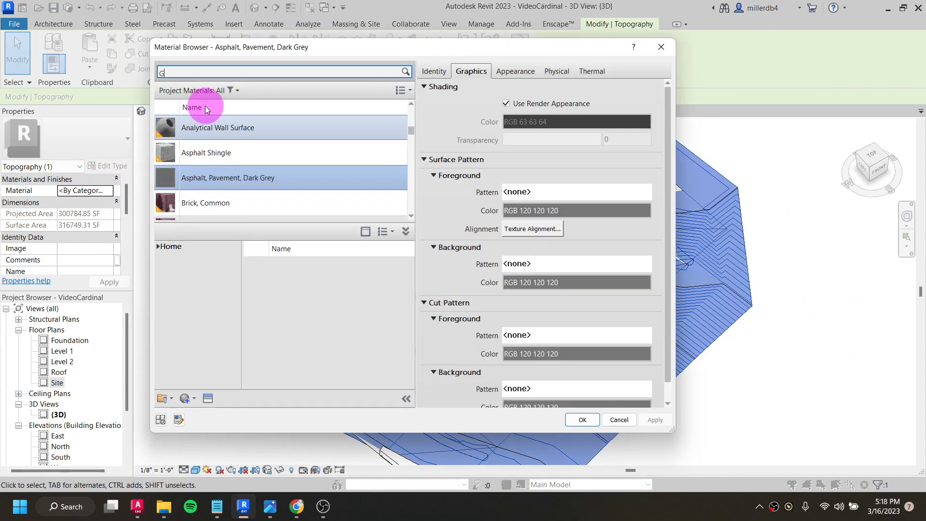
type("RASS")
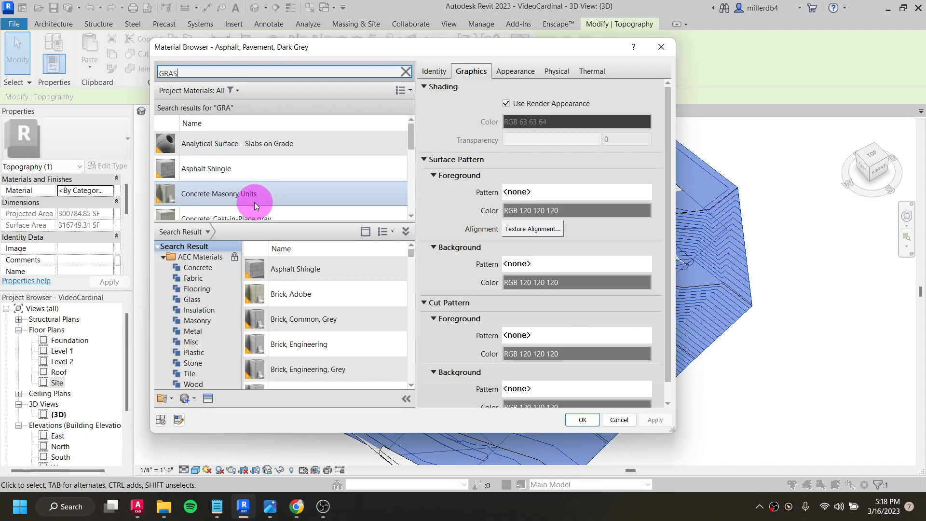
left_click(237, 143)
key("Caps_Lock")
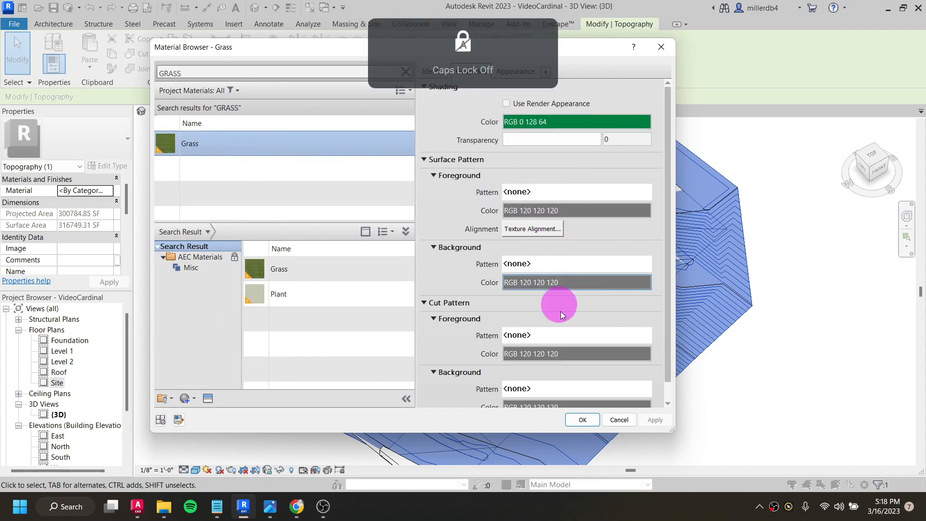
left_click(583, 420)
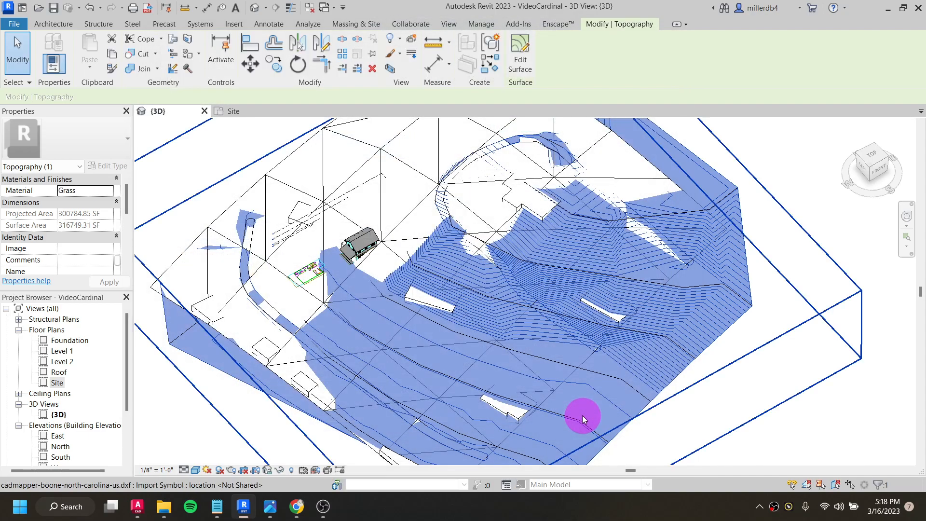
left_click(797, 305)
- Hide the imported cadmapper-boone-north-carolina-us.dxf element in the 3D view so only the toposurface, roads and house show
scroll(704, 296, "down", 2)
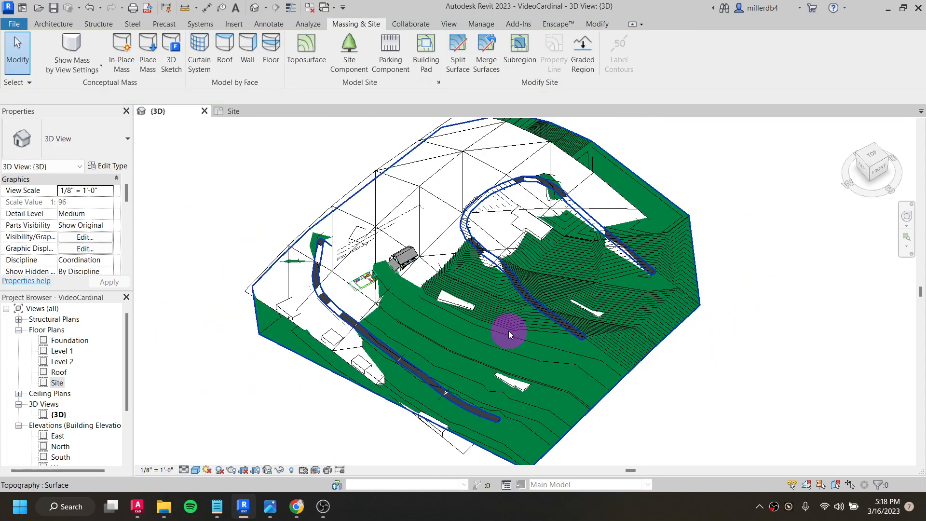
middle_click_drag(376, 261, 275, 360, "shift")
left_click(254, 345)
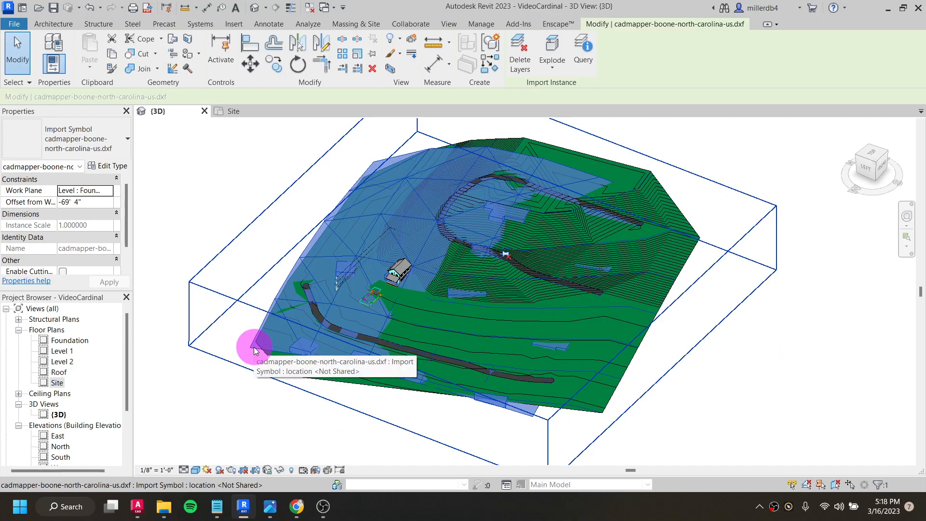
right_click(257, 348)
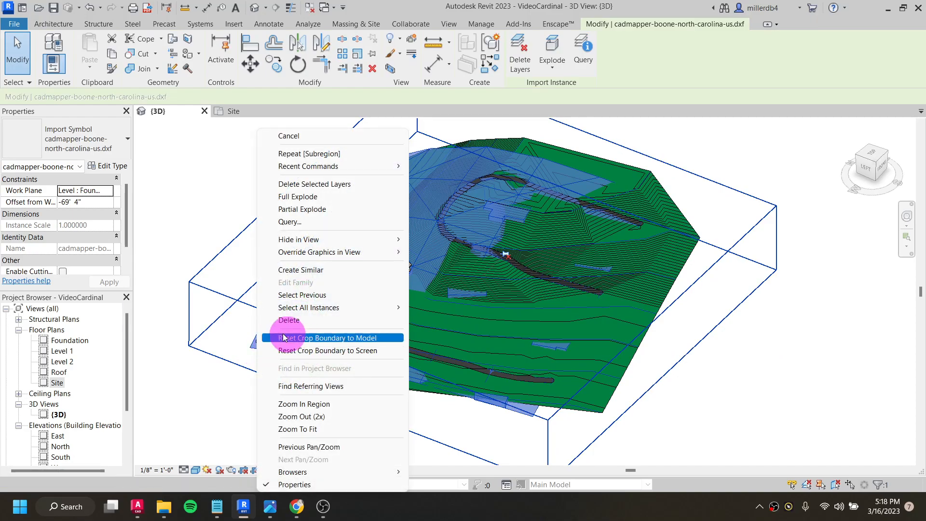
mouse_move(376, 243)
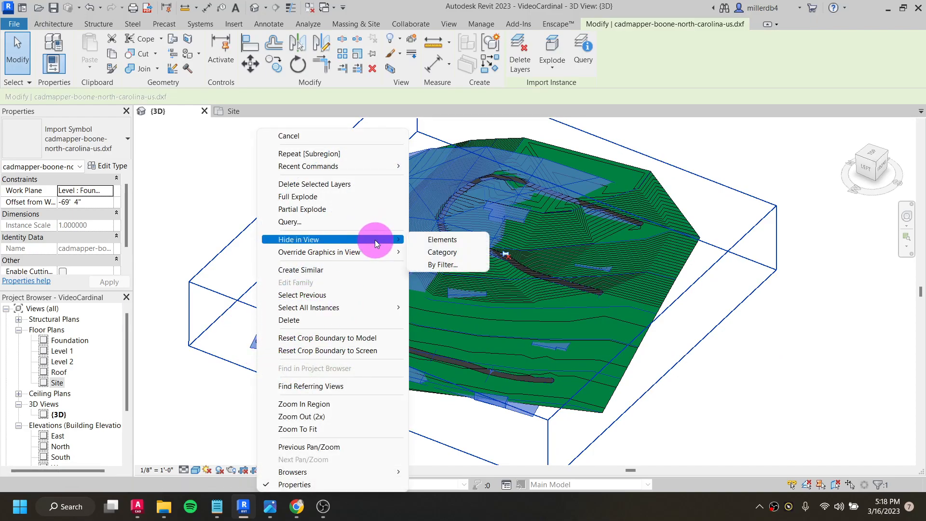
left_click(433, 239)
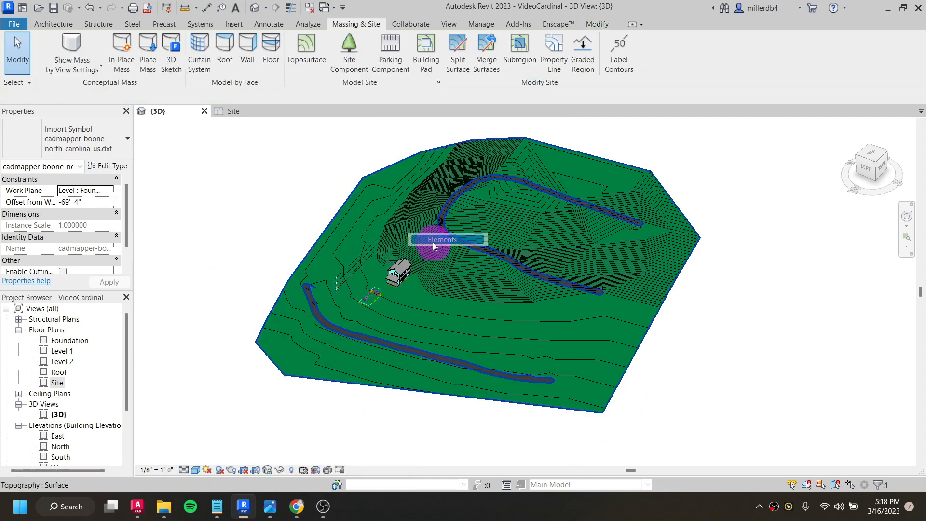
middle_click_drag(401, 293, 554, 252, "shift")
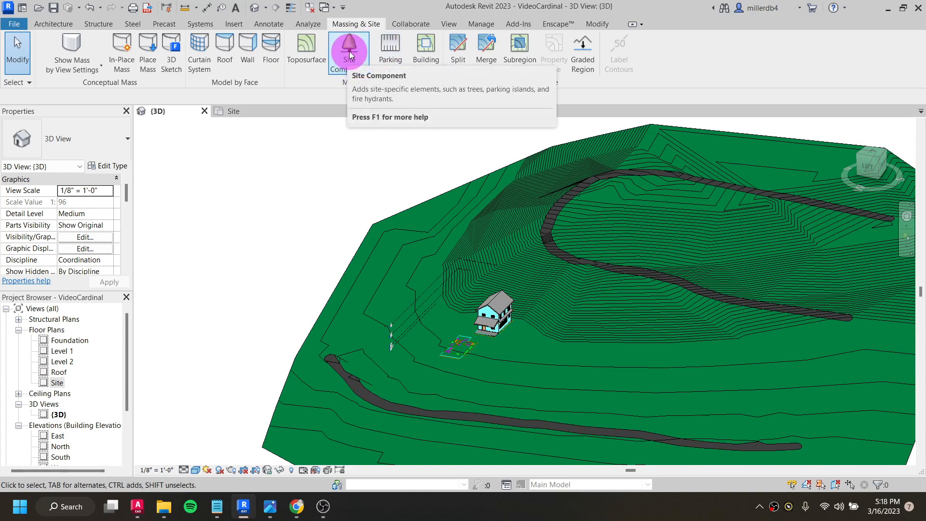
- Open the Site floor plan, start placing a site component and list the available RPC Tree - Deciduous types
left_click(57, 383)
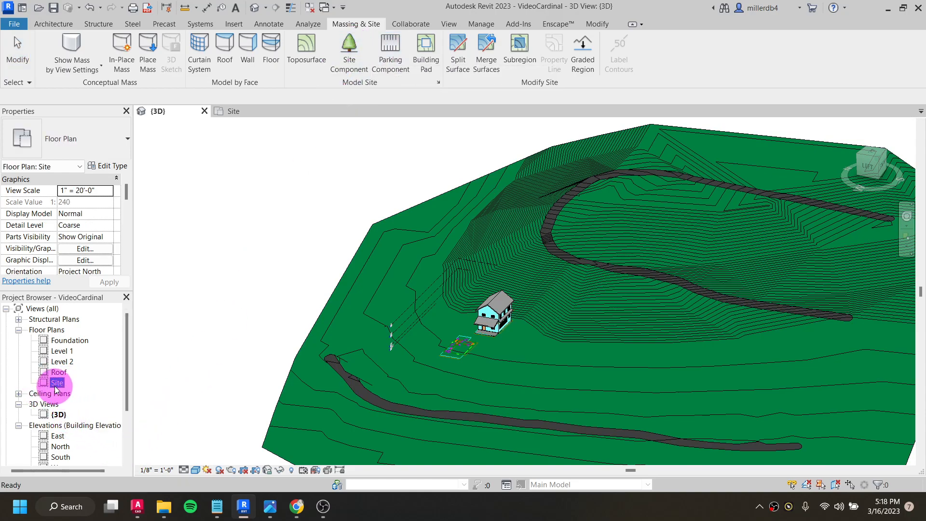
double_click(57, 384)
left_click(213, 307)
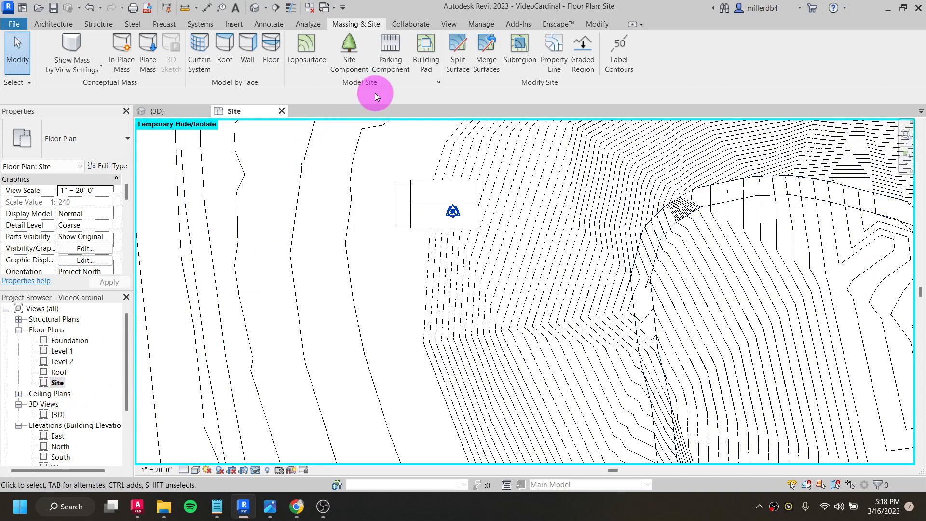
left_click(354, 62)
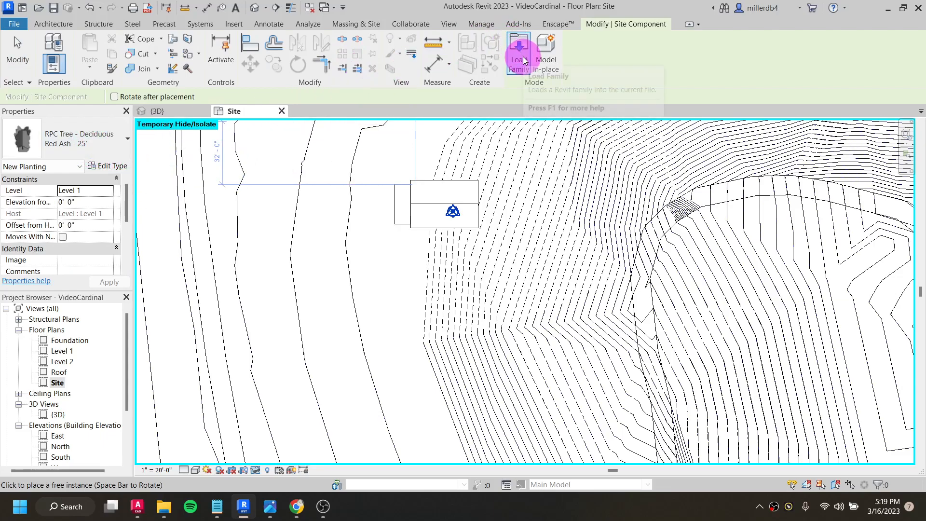
left_click(102, 140)
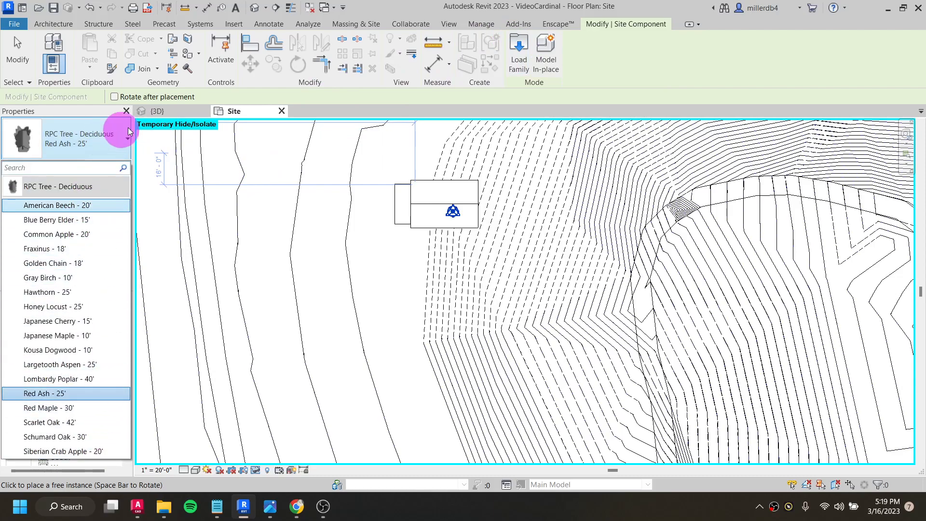
- Browse the family library to the Planting folder under English-Imperial
left_click(520, 48)
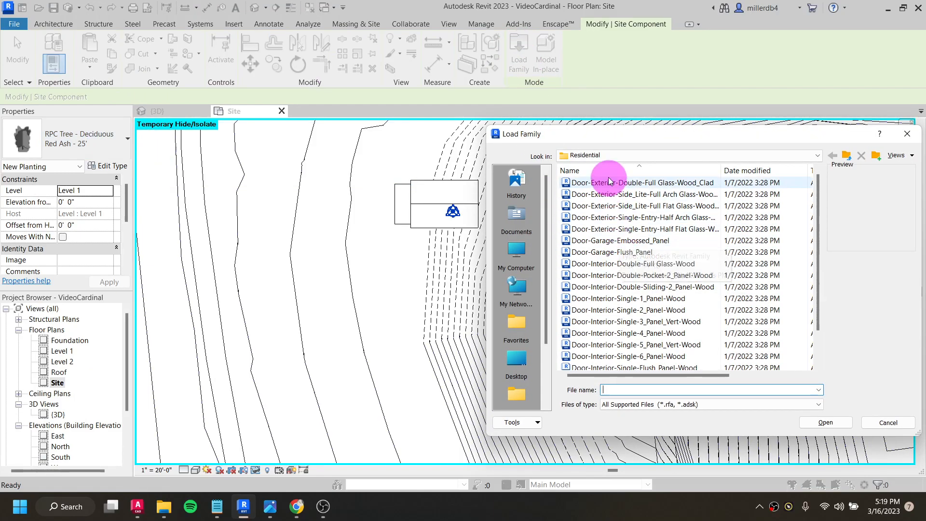
left_click(612, 155)
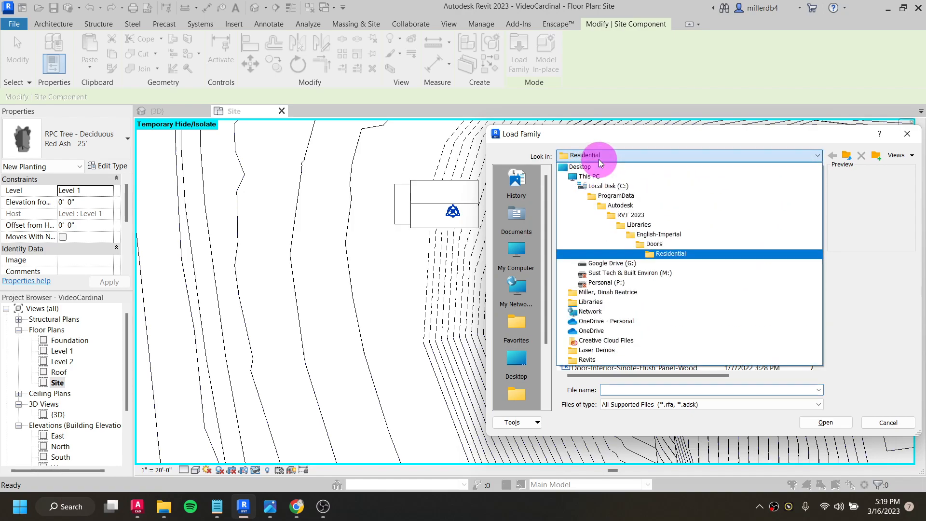
left_click(650, 235)
scroll(635, 241, "down", 4)
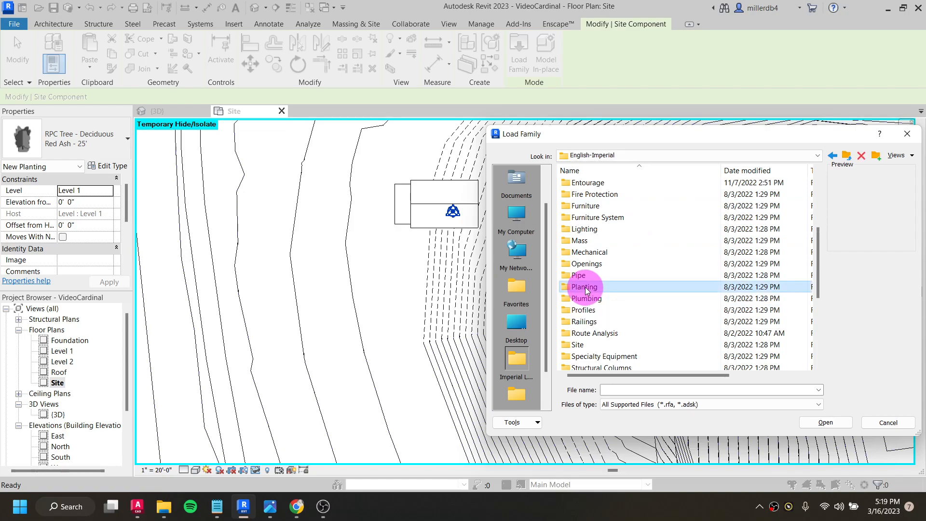
double_click(586, 287)
- Preview the planting families from Conifer Base through Tree - Deciduous, and leave the library without loading any
left_click(602, 184)
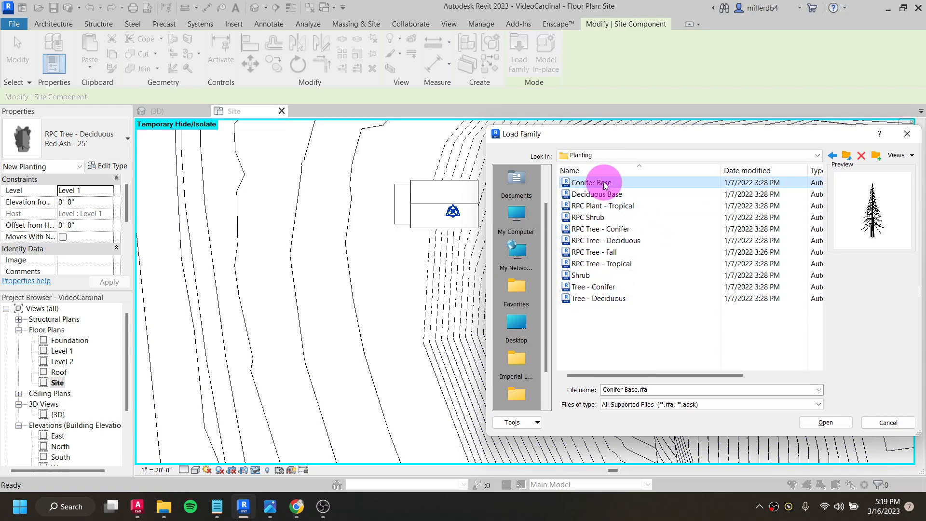
key("Down")
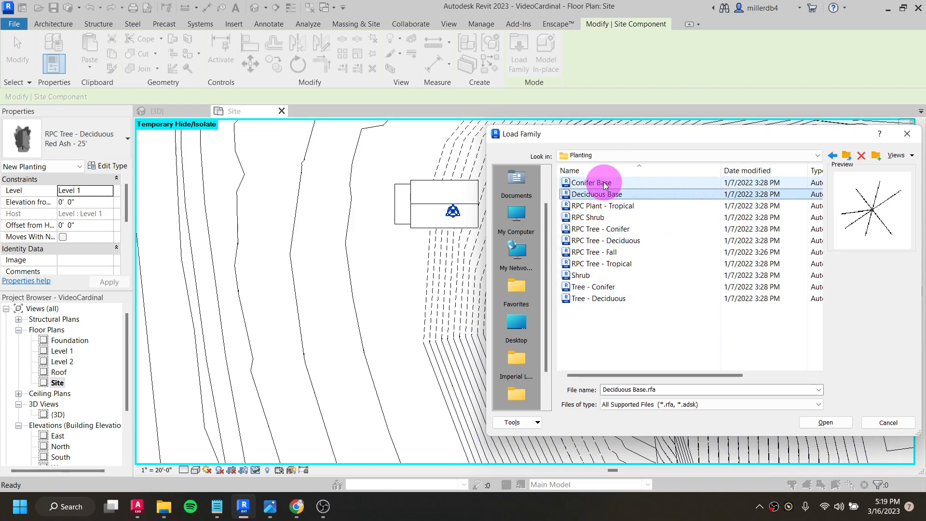
key("Down")
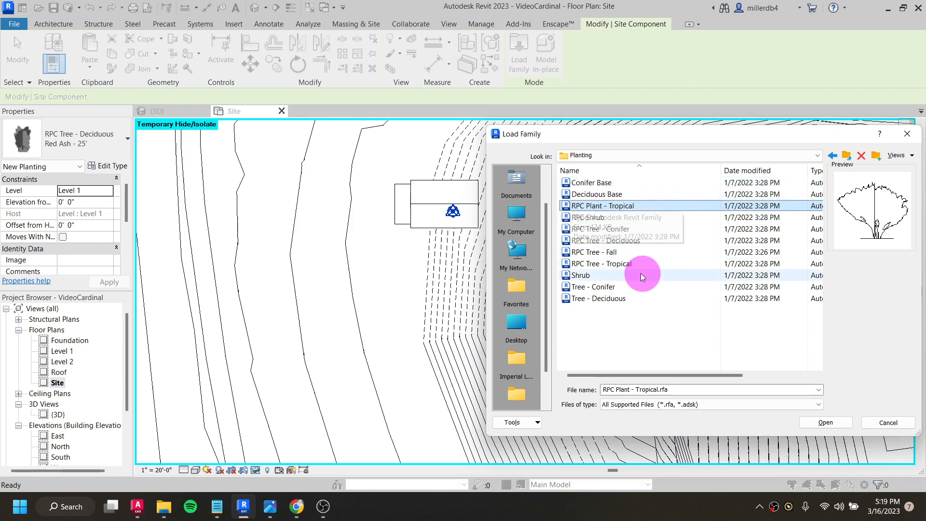
scroll(609, 190, "right", 1)
key("Down")
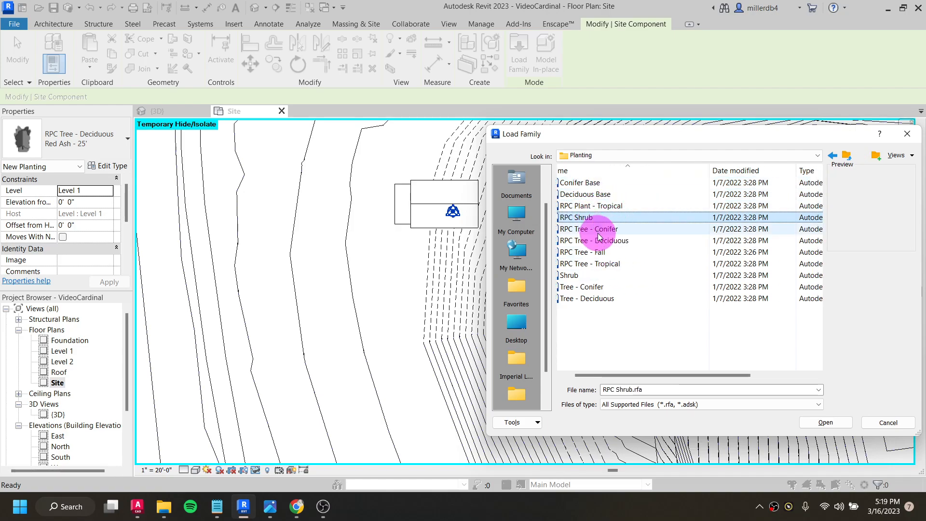
left_click(597, 234)
left_click_drag(652, 375, 645, 375)
key("Down")
key("Down")
key("Down")
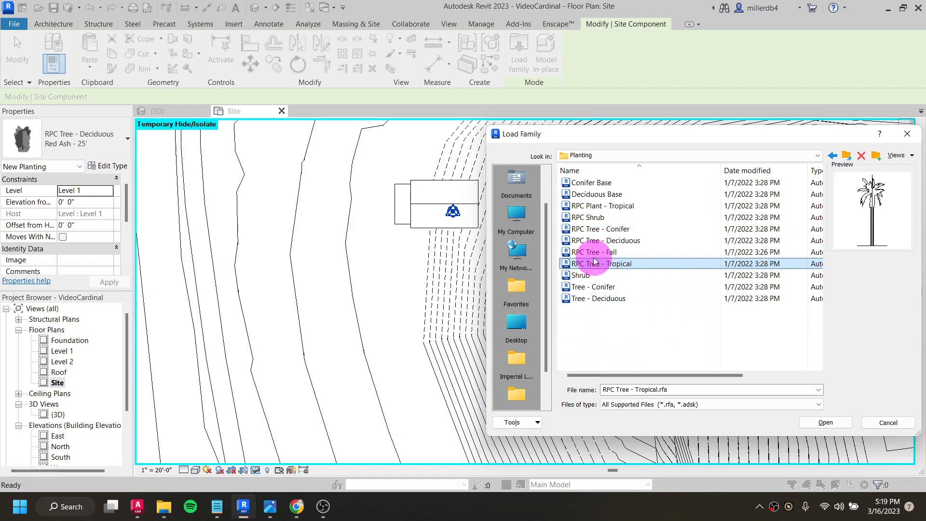
key("Down")
key("Down")
left_click(597, 298)
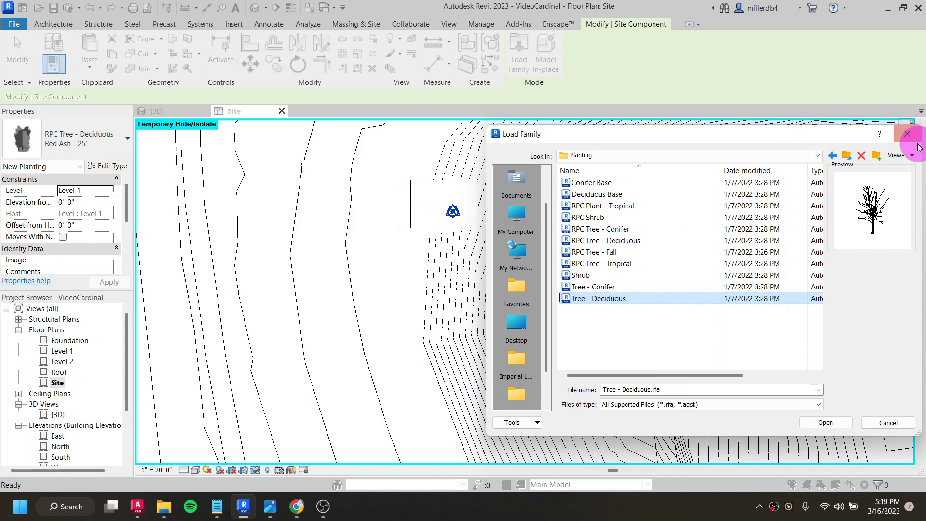
left_click(905, 135)
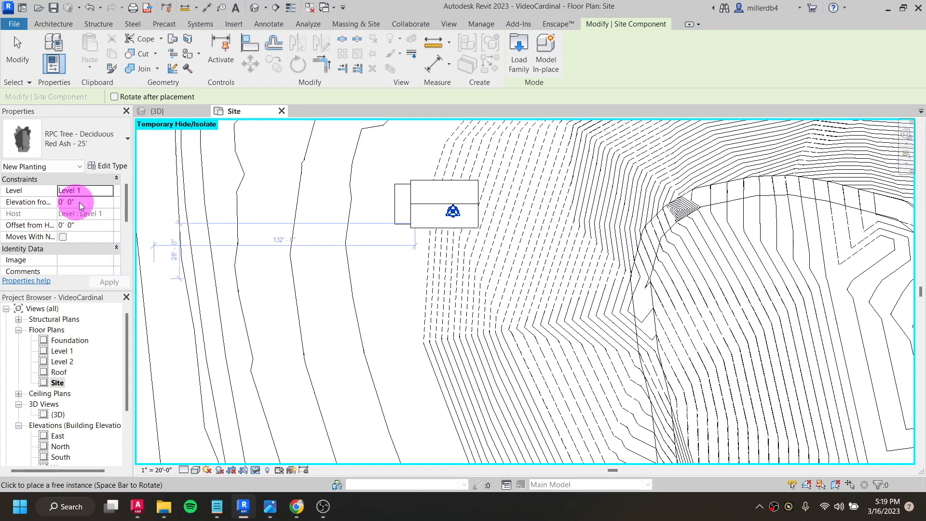
- Place a Red Ash - 25' tree on the slope beside the looping road's bend and inspect it in the 3D view
left_click(631, 213)
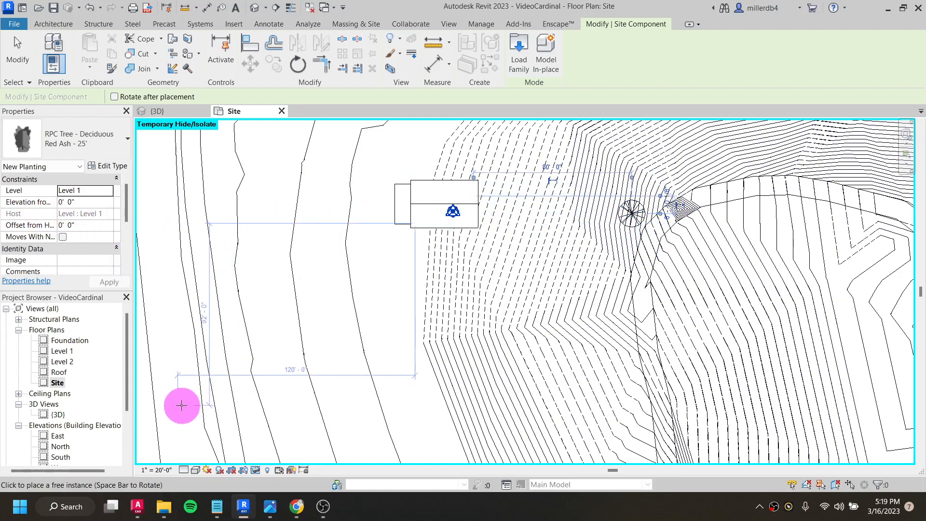
left_click(249, 137)
left_click(256, 7)
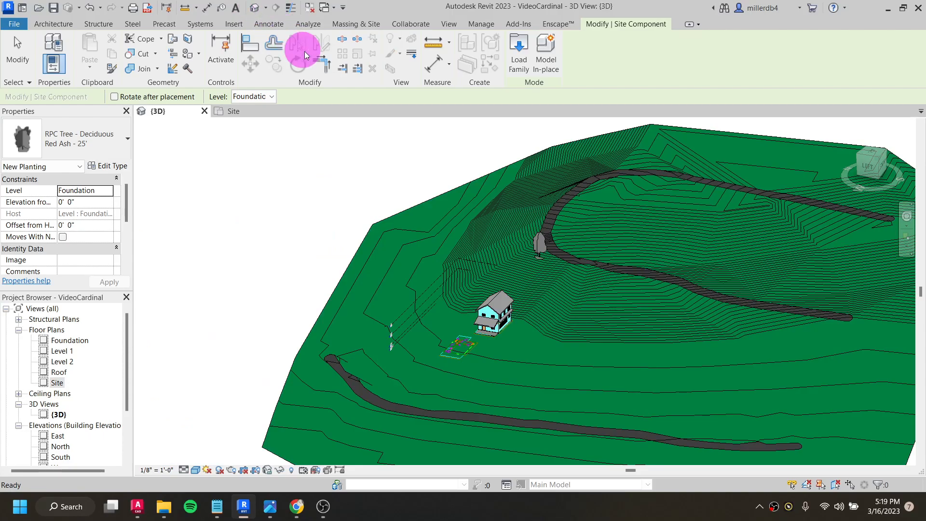
middle_click_drag(558, 279, 482, 347, "shift")
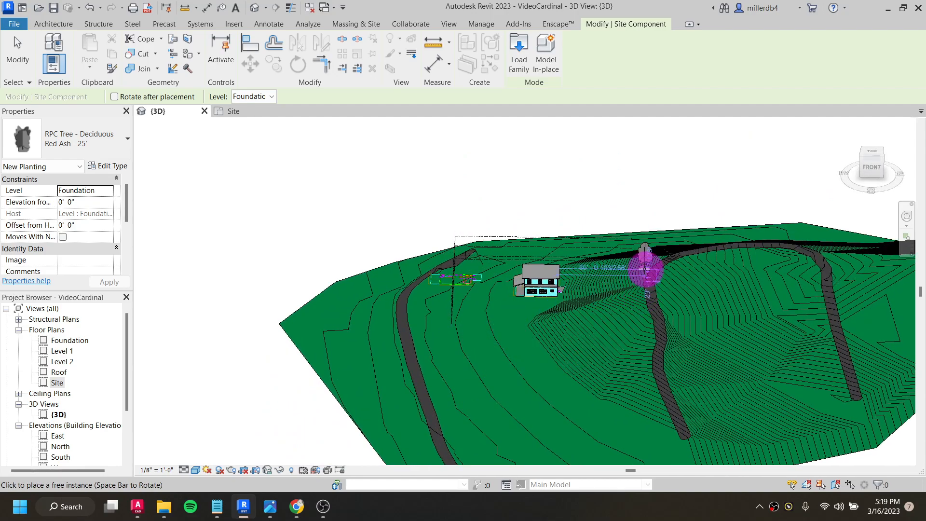
scroll(646, 272, "up", 5)
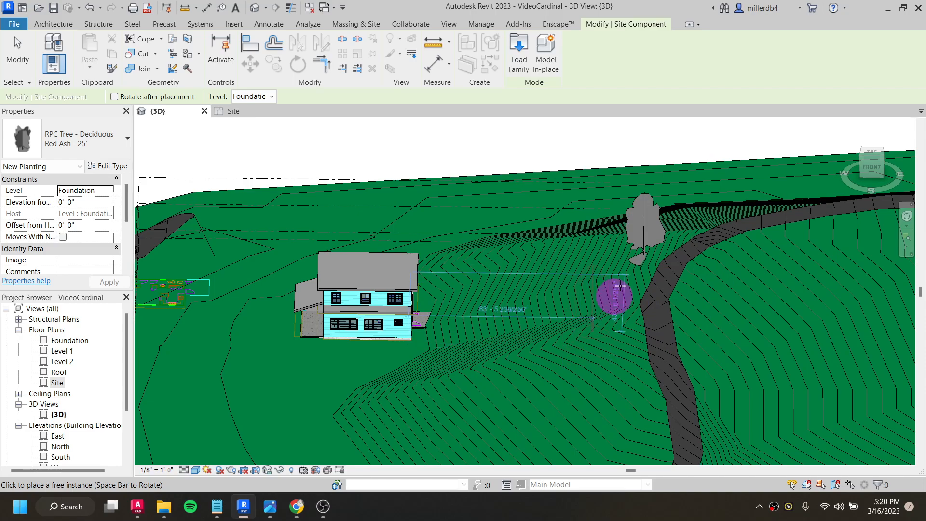
- In the Site plan, place four more Red Ash - 25' trees around the house, two on each long side
double_click(57, 384)
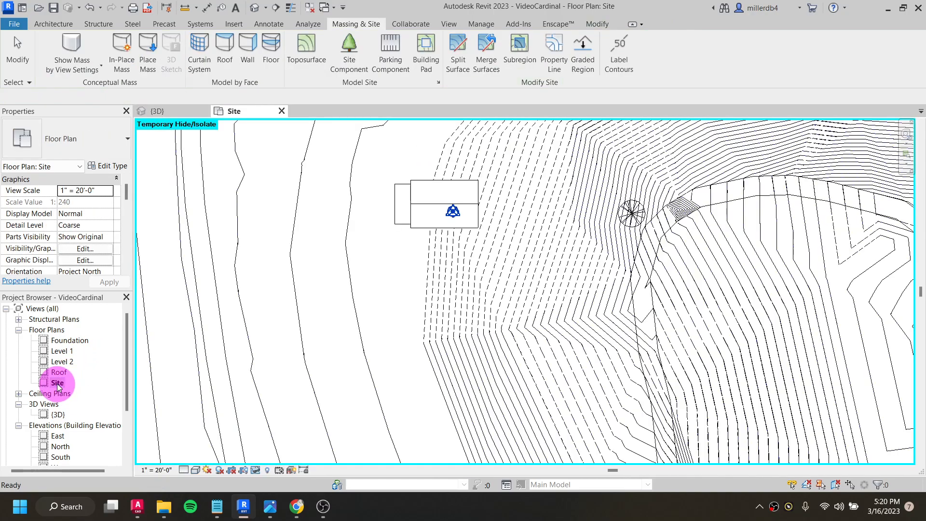
left_click(347, 51)
left_click(489, 263)
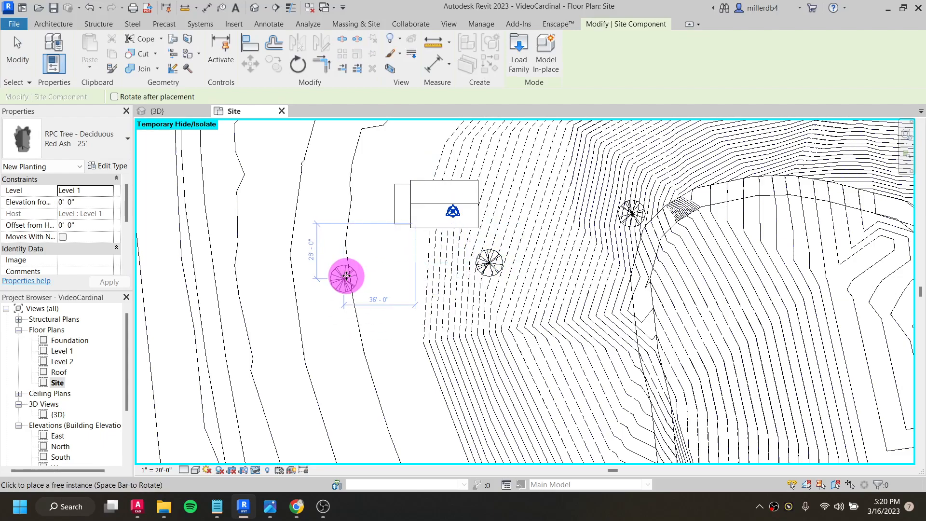
left_click(346, 276)
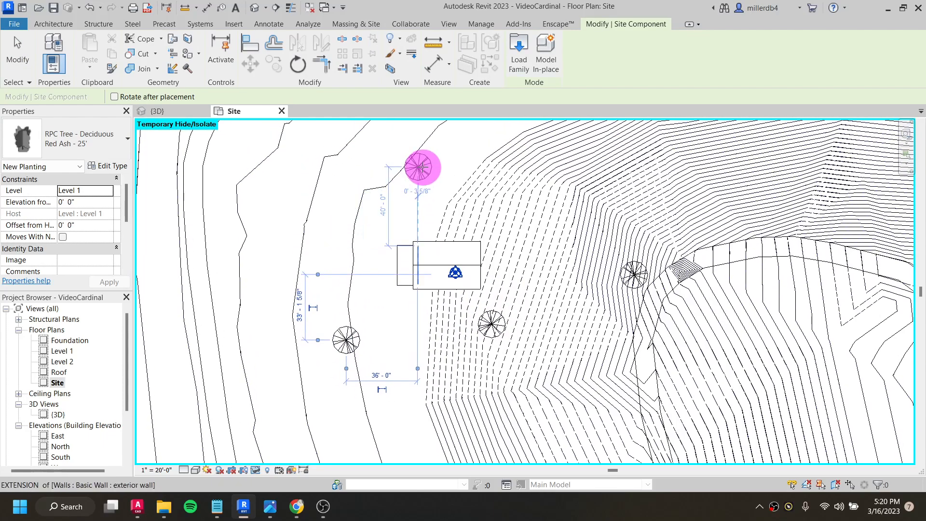
left_click(444, 134)
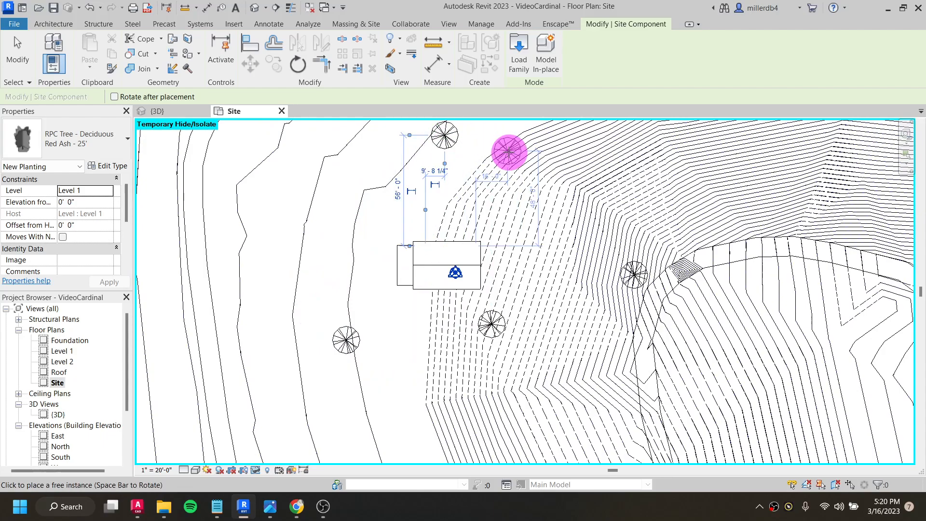
left_click(507, 151)
- Switch the tree type to Golden Chain - 18' and place two beside the pair of Red Ash trees near the house
left_click(98, 137)
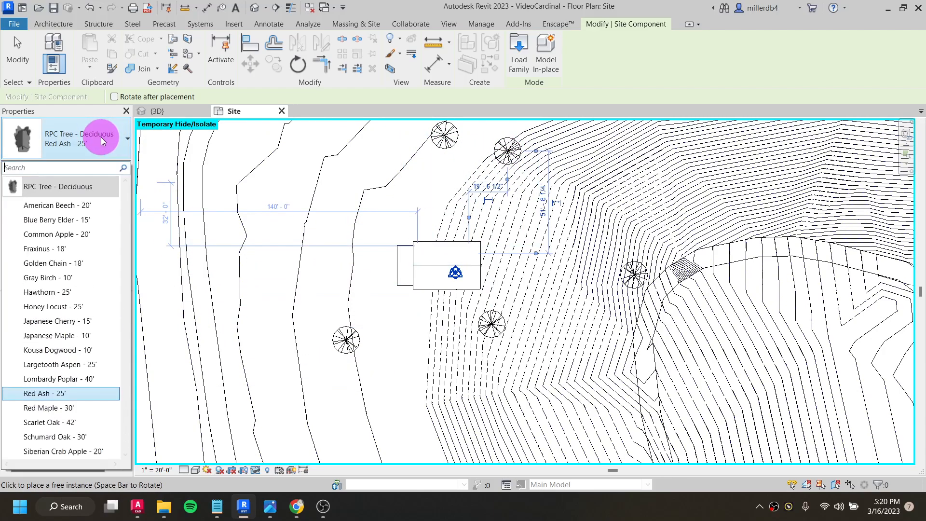
left_click(83, 264)
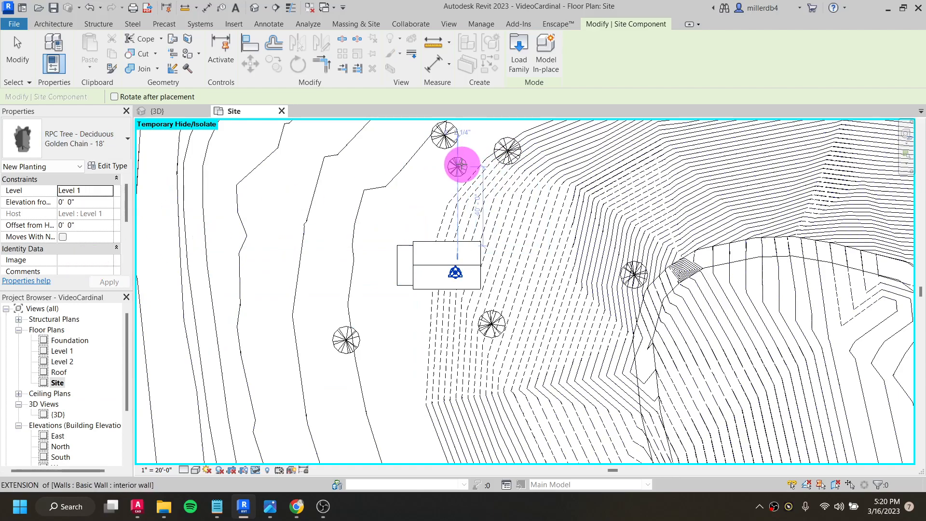
left_click(451, 158)
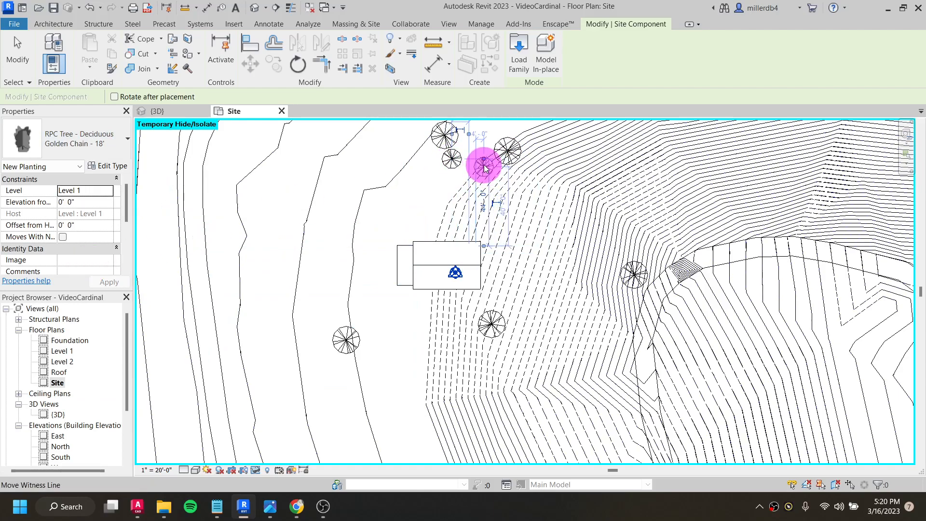
left_click(522, 184)
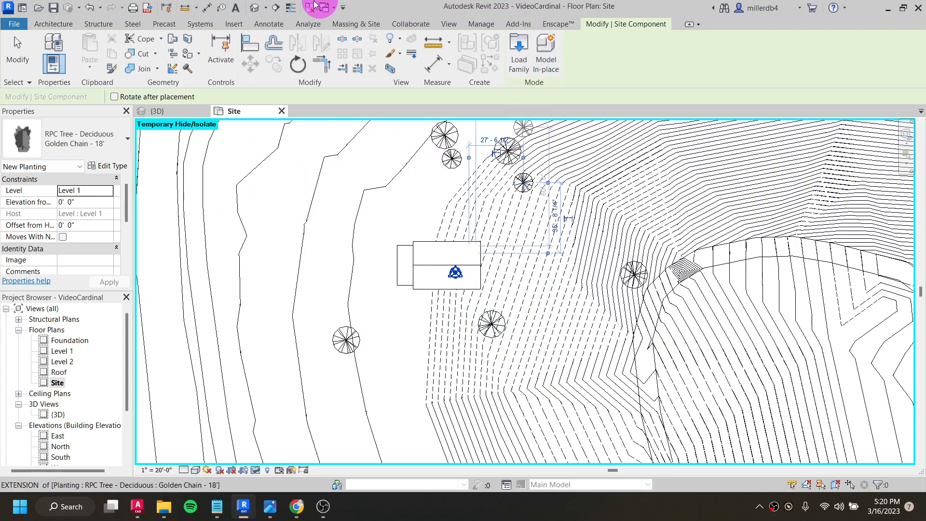
- Return to the 3D view, end tree placement and examine how the trees sit on the slope around the house
key("ctrl+Tab")
middle_click_drag(403, 403, 516, 303, "shift")
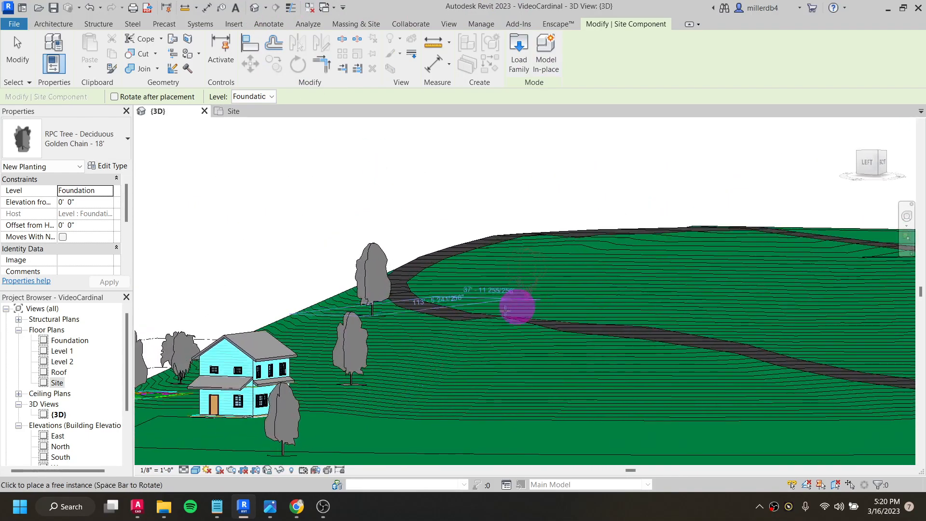
scroll(367, 377, "up", 3)
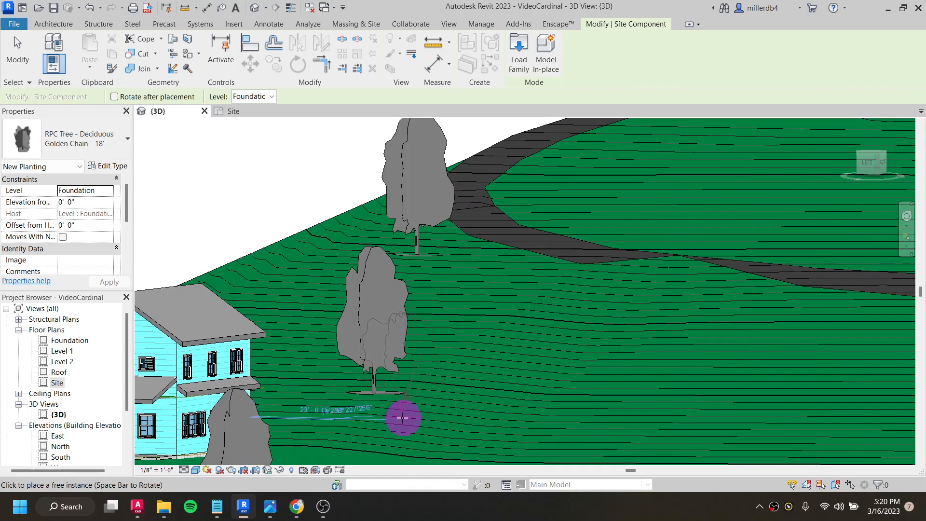
key("Escape")
key("Escape")
middle_click_drag(393, 419, 347, 434, "shift")
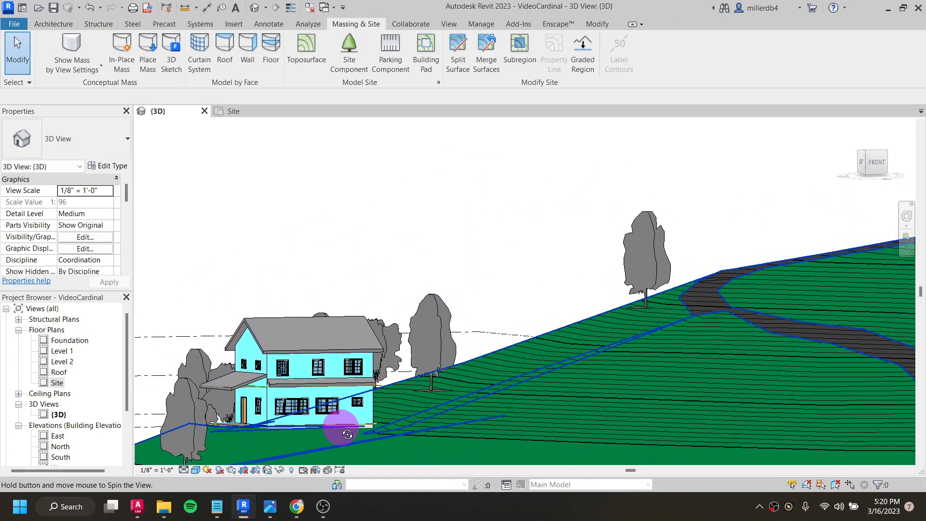
- Lower the Red Ash - 25' tree near the house's uphill corner by setting its elevation from Level 1 to 7', and finally to 3'
scroll(432, 394, "up", 4)
left_click(422, 378)
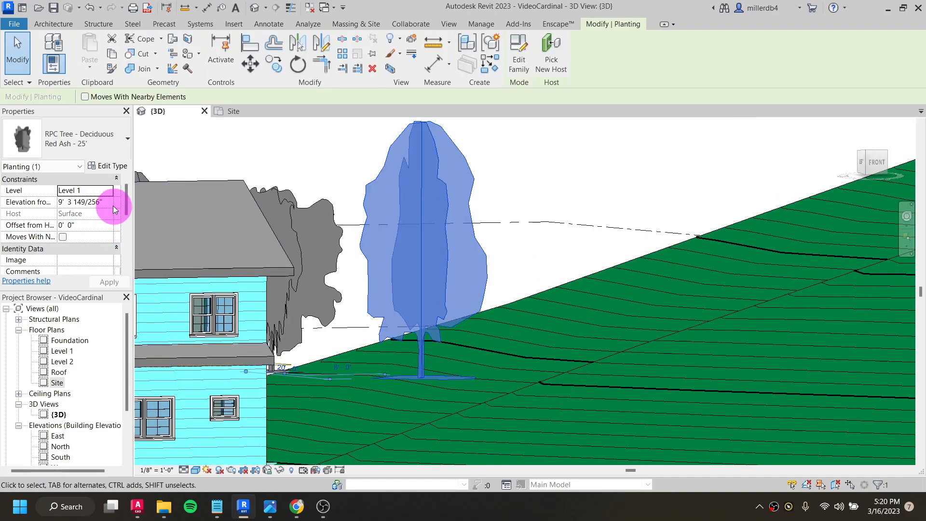
left_click_drag(107, 203, 48, 199)
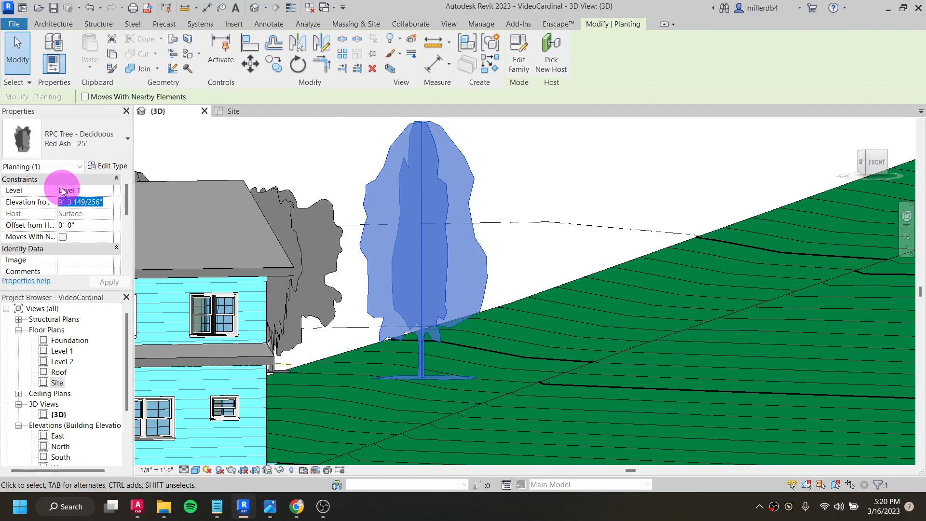
type("7' 0")
middle_click_drag(241, 366, 327, 415, "shift")
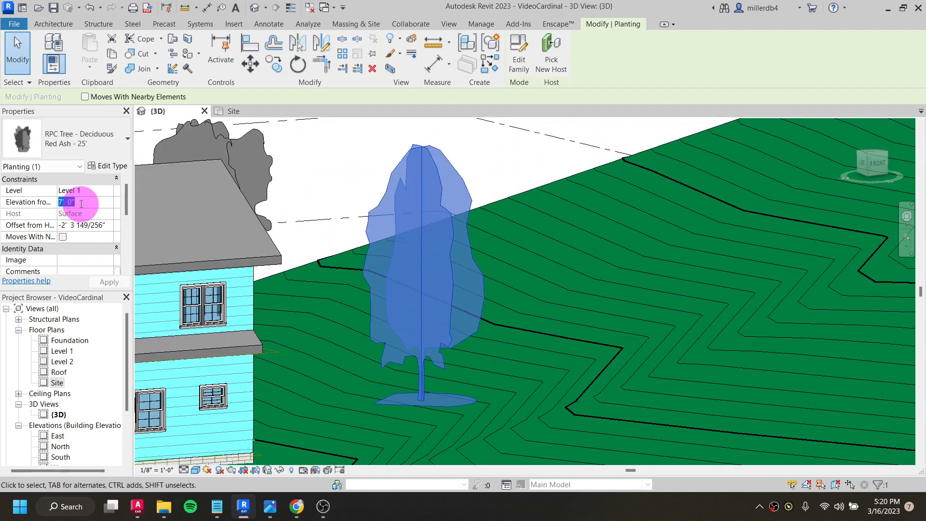
left_click(81, 204)
type("3")
middle_click_drag(295, 422, 334, 429, "shift")
scroll(334, 429, "down", 7)
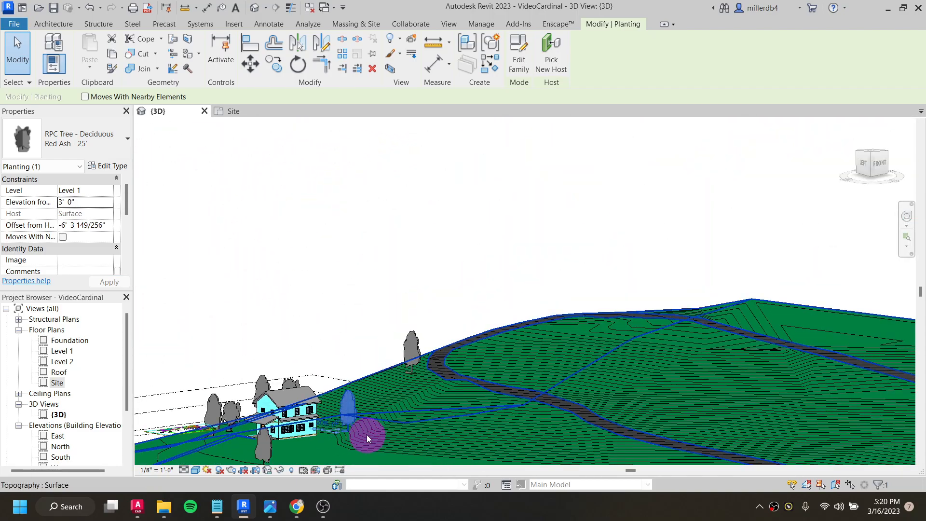
left_click(279, 316)
- Turn on shadows in the 3D view and inspect those of the house and trees from several angles
middle_click_drag(279, 316, 459, 404, "shift")
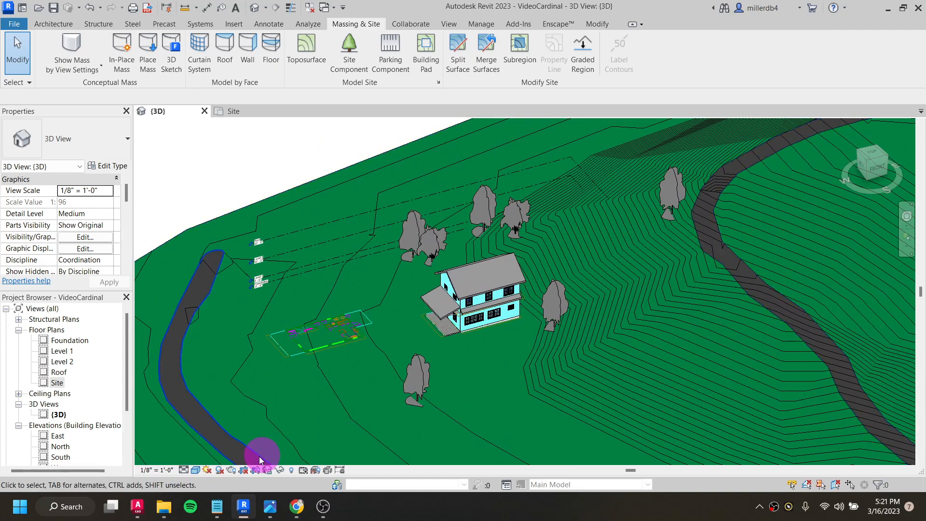
left_click(219, 470)
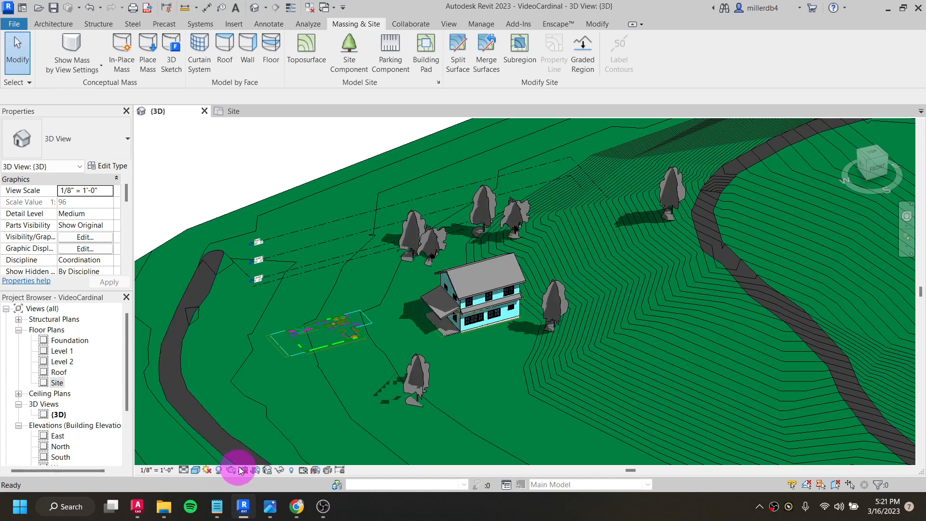
middle_click_drag(385, 326, 476, 314, "shift")
middle_click_drag(468, 380, 527, 331, "shift")
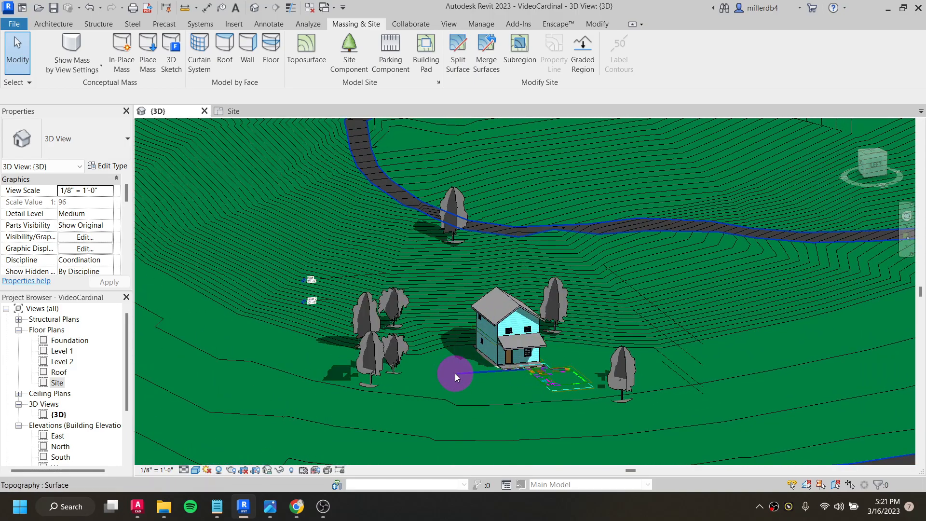
middle_click_drag(579, 355, 474, 369, "shift")
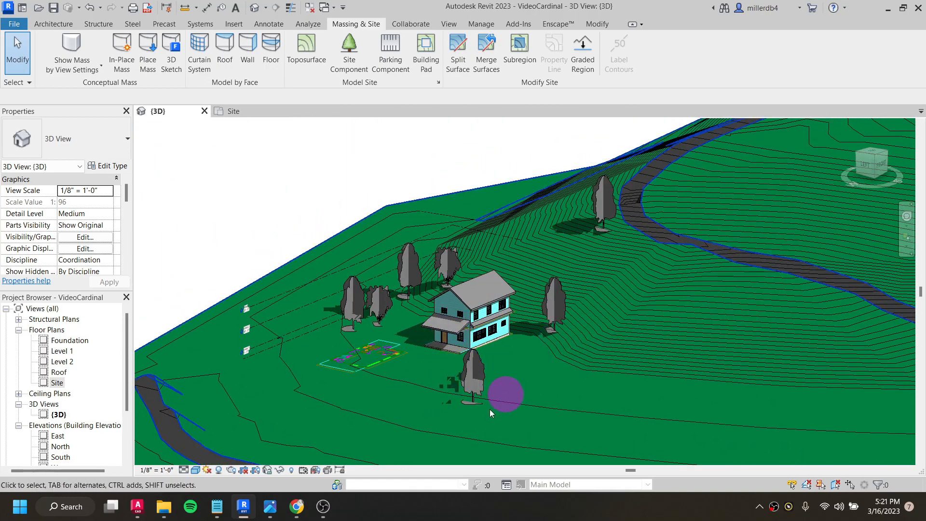
middle_click_drag(374, 373, 495, 401, "shift")
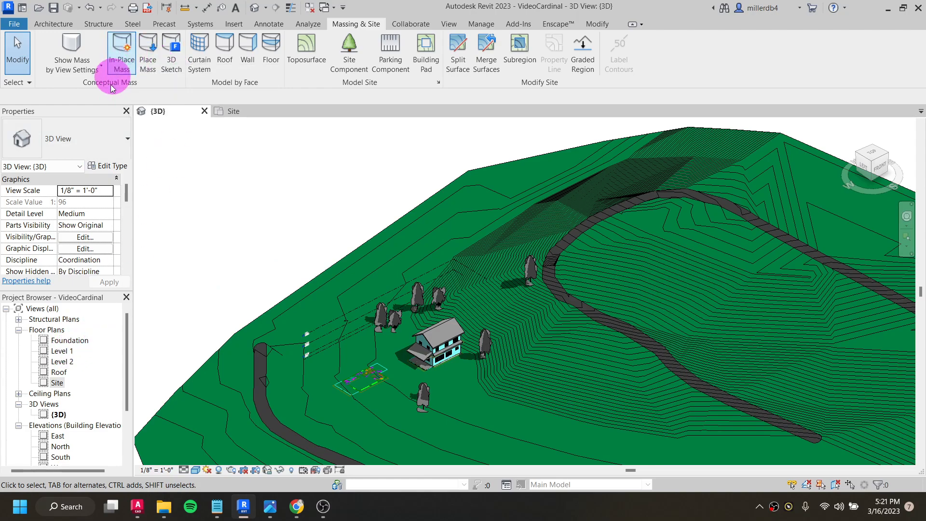
- Open the Site floor plan and begin an in-place mass named neighbors
double_click(57, 382)
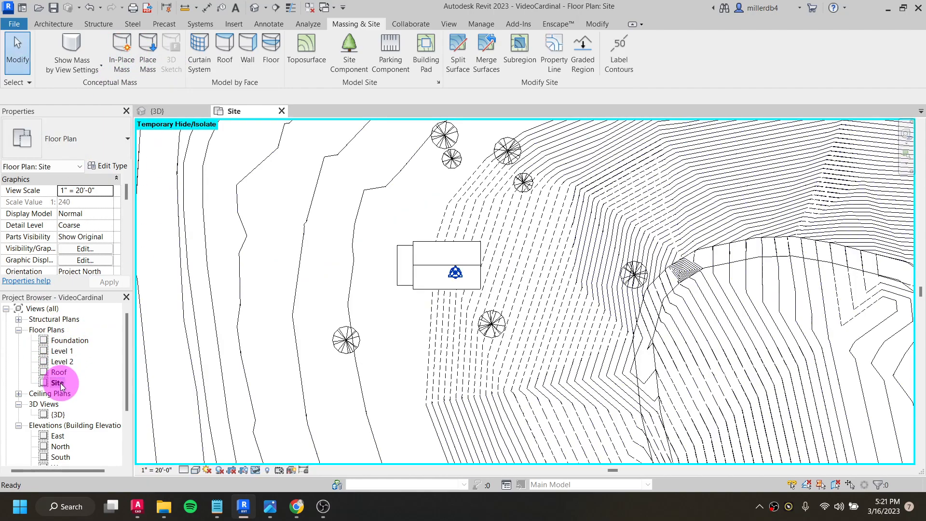
left_click(123, 44)
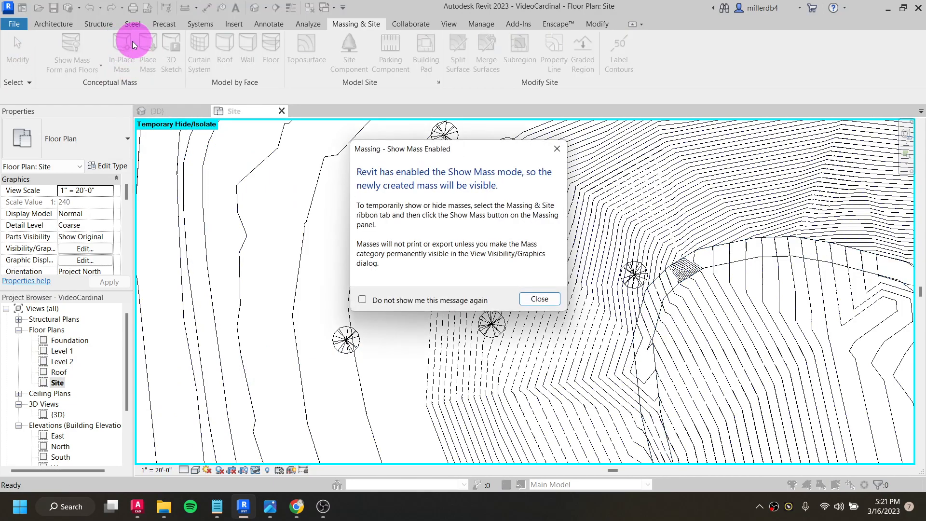
left_click(541, 299)
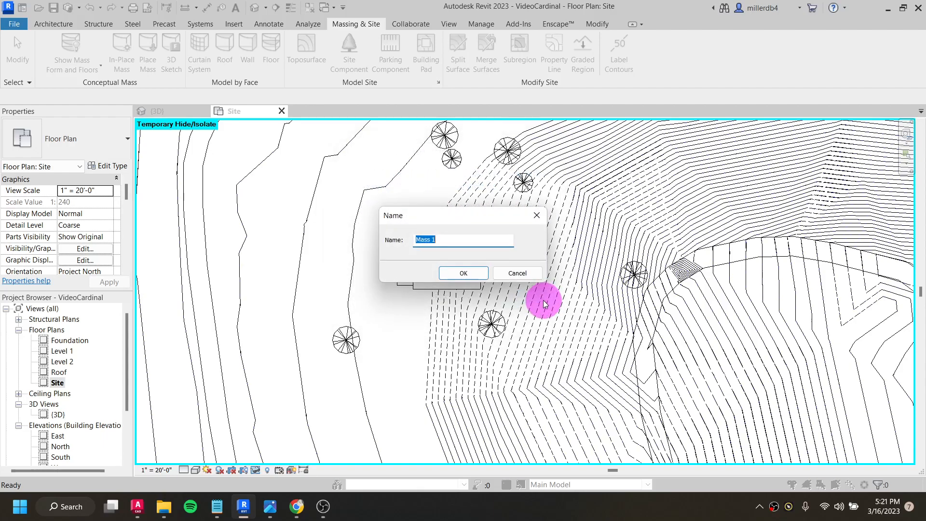
left_click(464, 273)
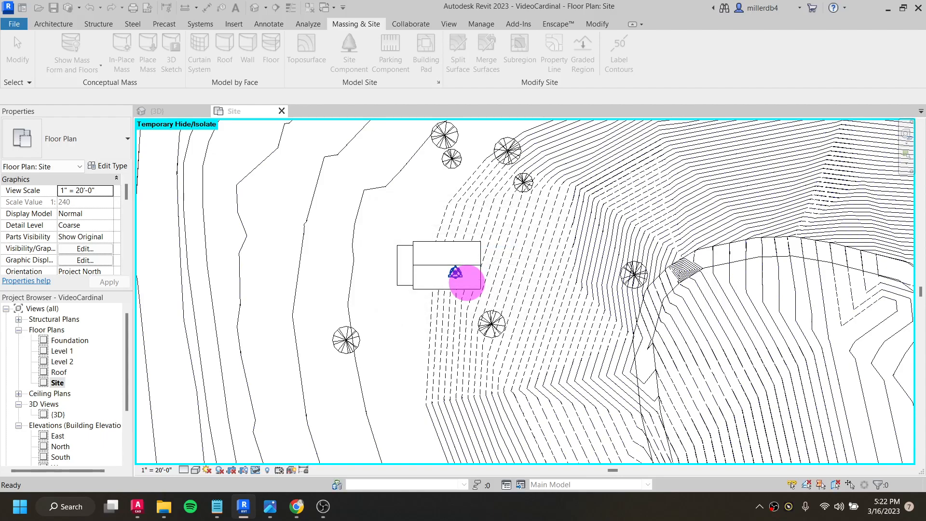
- Sketch a rectangular mass outline about 47' long on Level 1, just south of the house
middle_click_drag(443, 355, 502, 259)
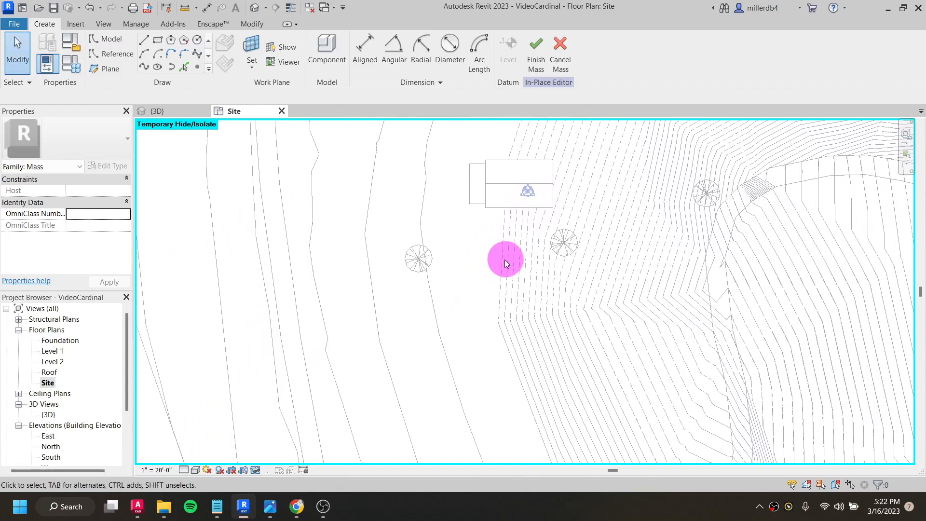
scroll(509, 266, "down", 3)
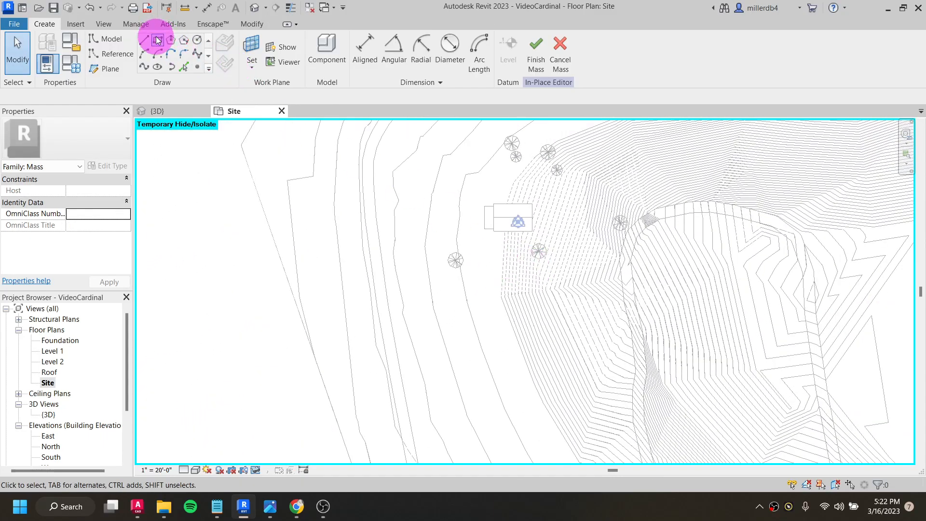
left_click(157, 40)
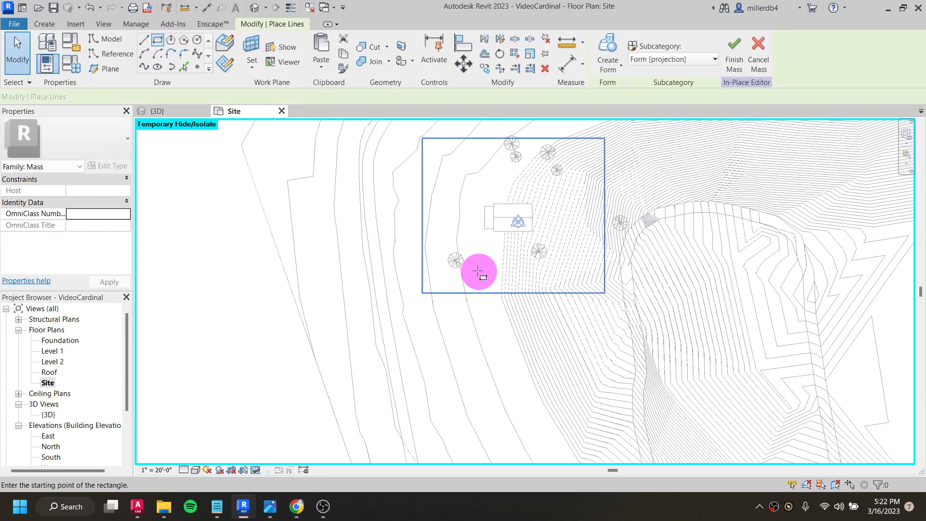
left_click(473, 281)
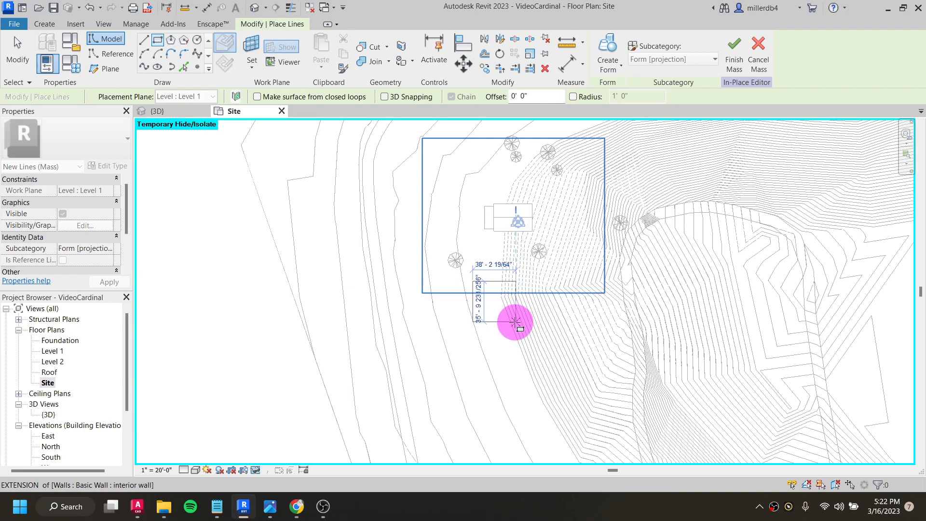
left_click(504, 333)
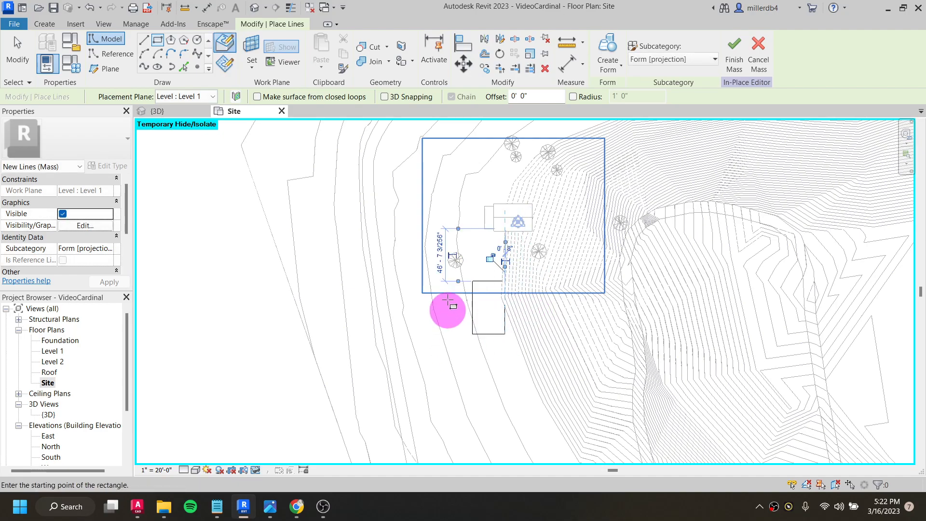
- In the 3D view, create a solid form about 26' 8" high from the sketched rectangle
left_click(254, 8)
scroll(492, 423, "up", 5)
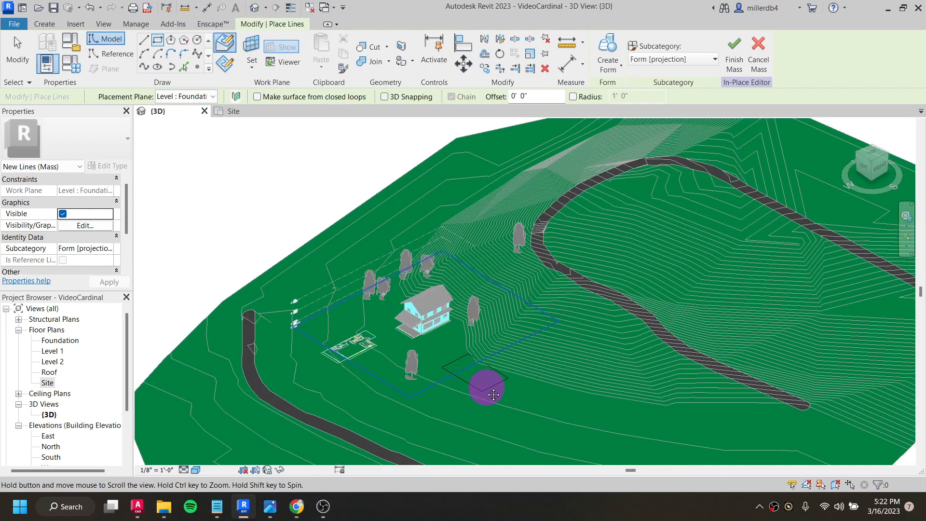
key("Escape")
key("Escape")
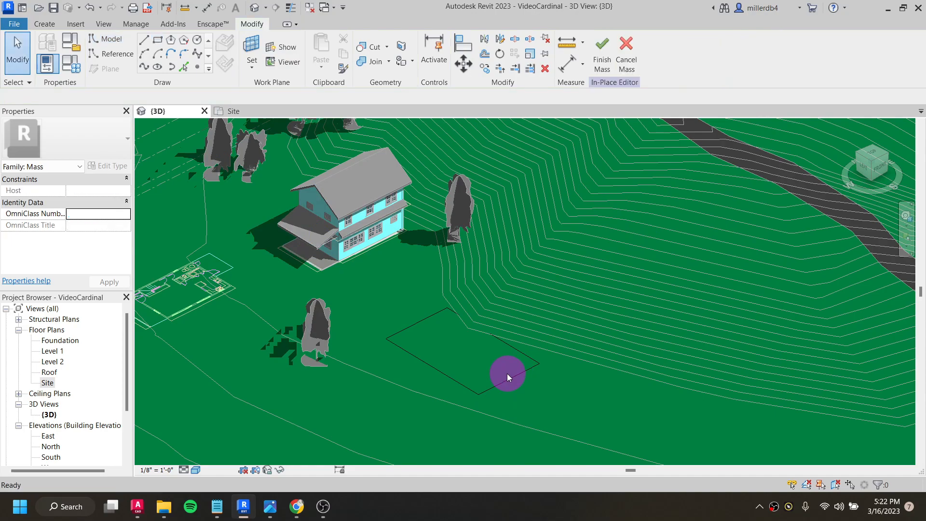
left_click(511, 378)
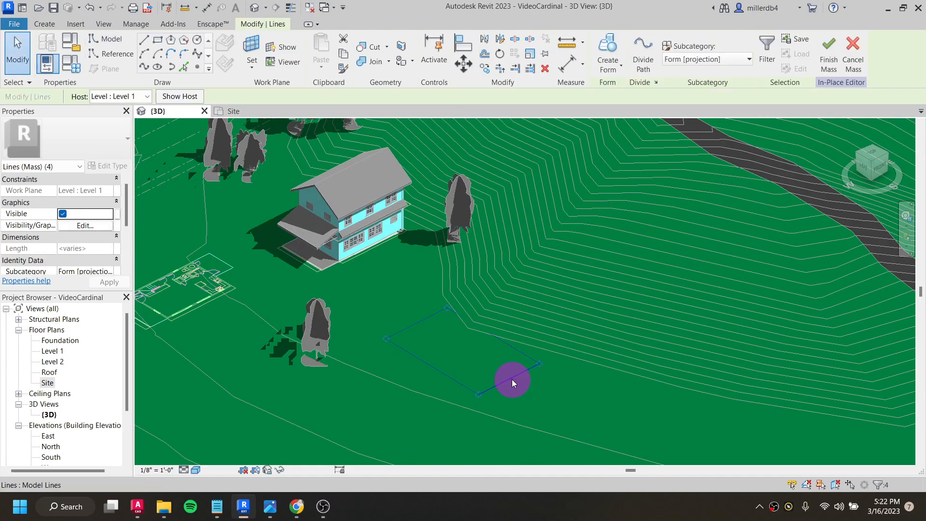
left_click(609, 50)
mouse_move(464, 283)
left_mouse_down()
mouse_move(463, 211)
mouse_move(463, 282)
left_mouse_up()
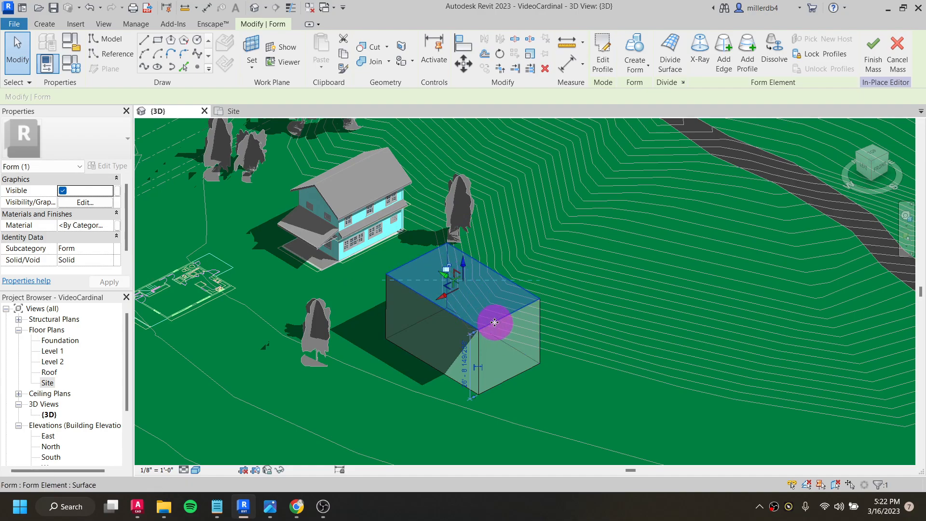
- Try stretching the top edge at the box's far end outward into a slanted shape, and restore the original box
left_click(510, 333)
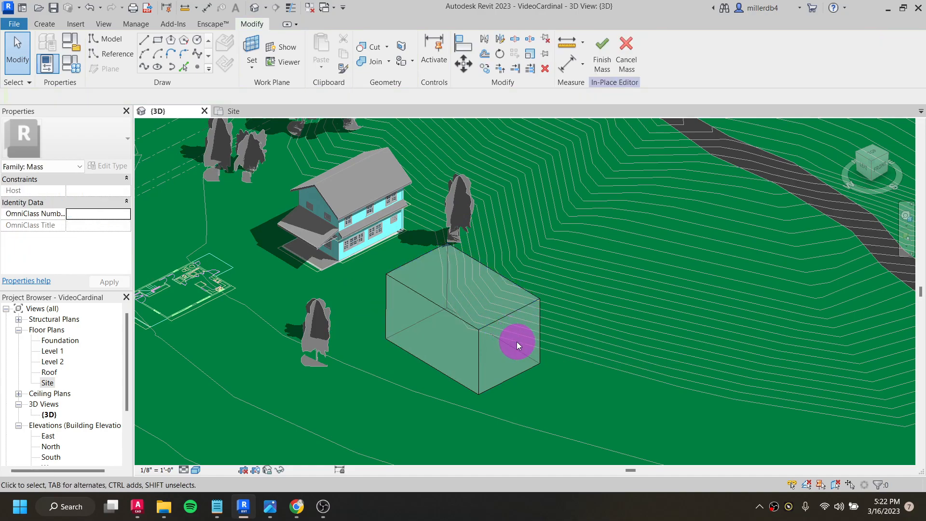
left_click(505, 324)
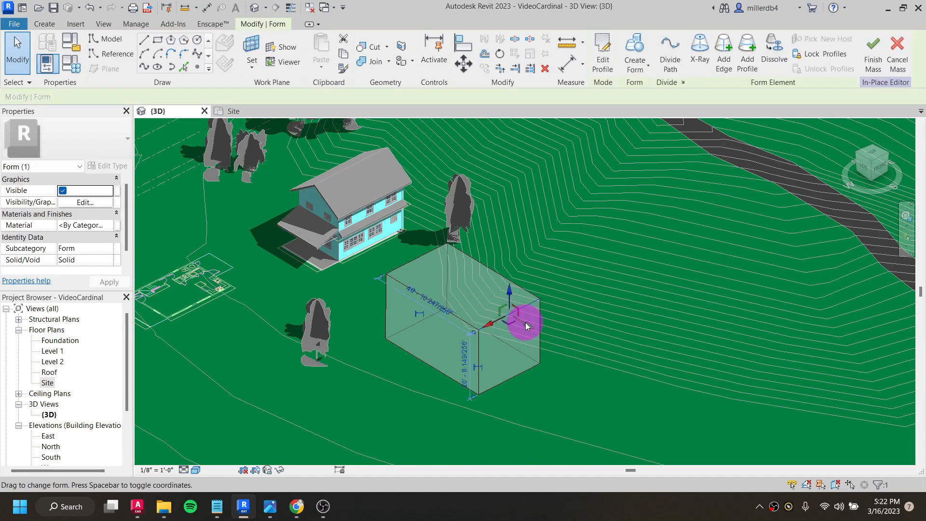
left_click_drag(532, 327, 586, 353)
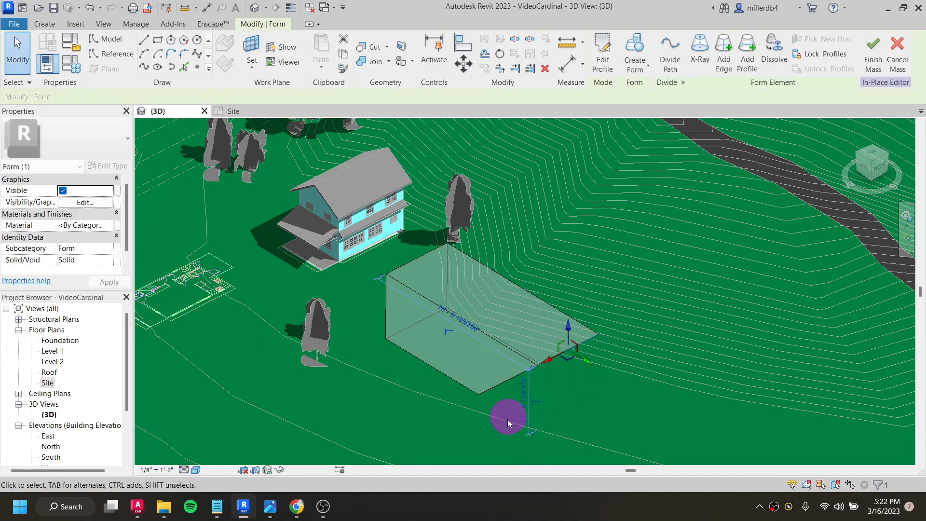
middle_click_drag(464, 391, 490, 363, "shift")
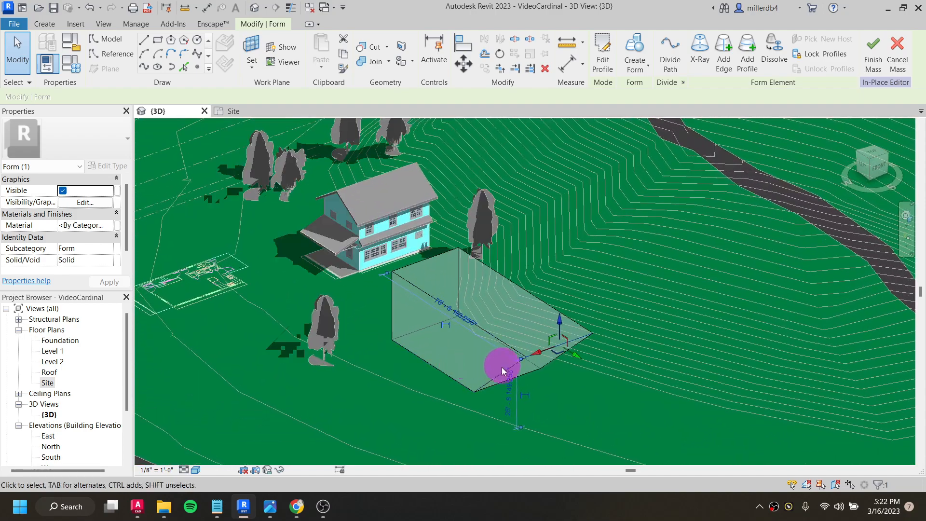
left_click_drag(560, 347, 512, 320)
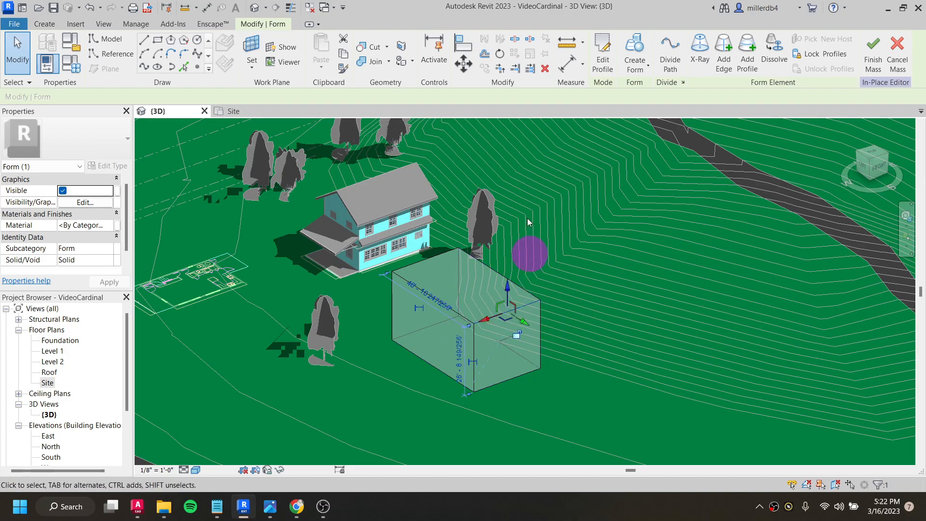
- Finish the in-place mass, save the project and clear the selection
left_click(882, 55)
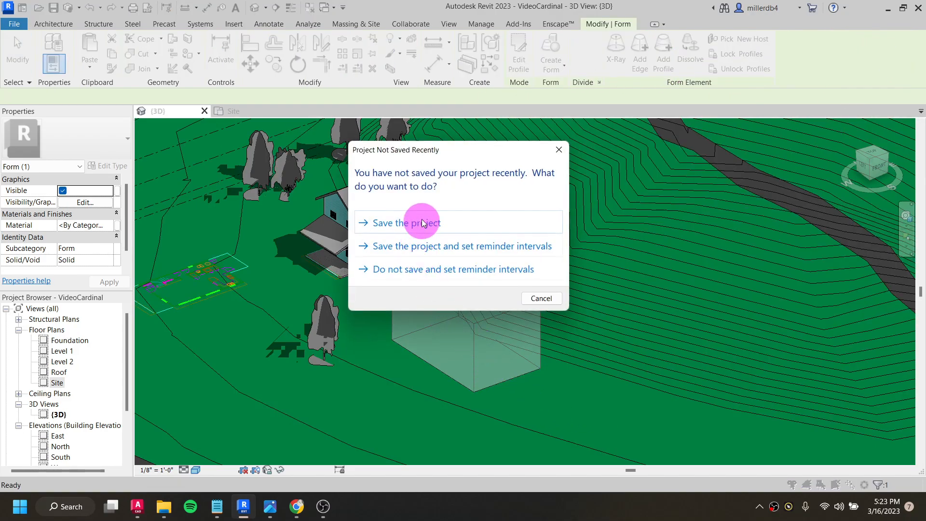
left_click(427, 221)
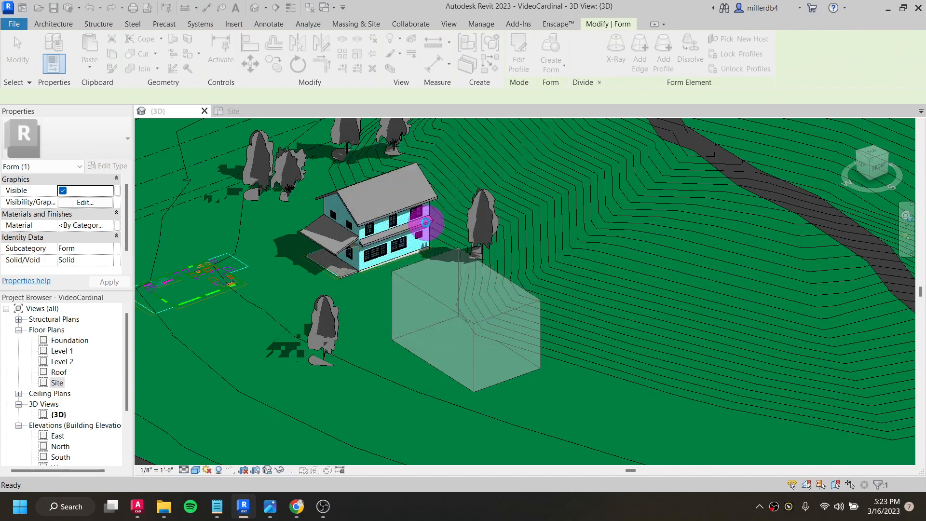
key("Escape")
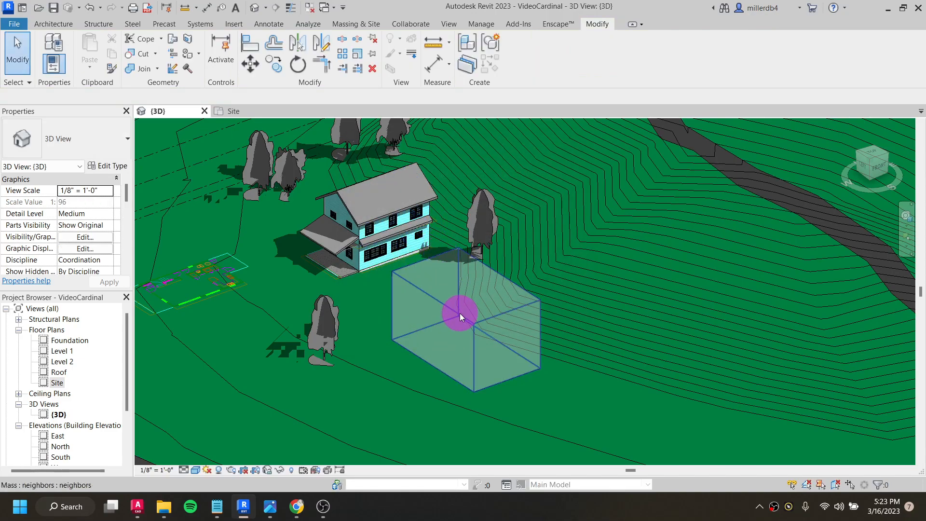
- Examine the finished neighbors mass beside the house from a distance and close up, and select it
middle_click_drag(456, 322, 465, 340, "shift")
scroll(481, 329, "down", 5)
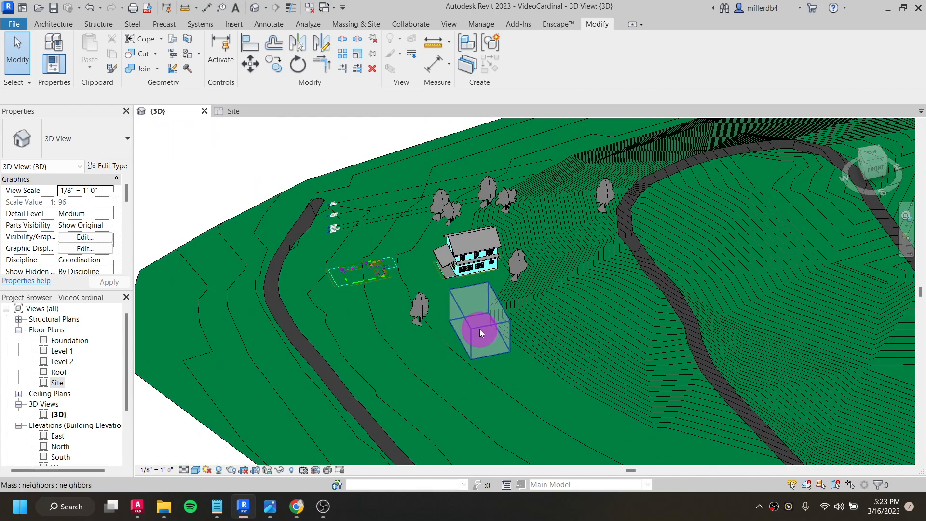
left_click(479, 329)
key("Escape")
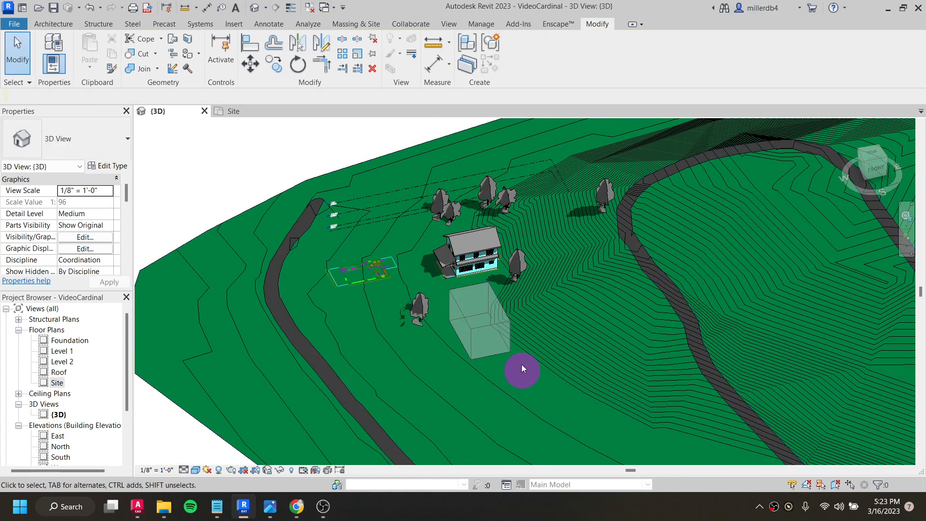
left_click(489, 328)
key("Escape")
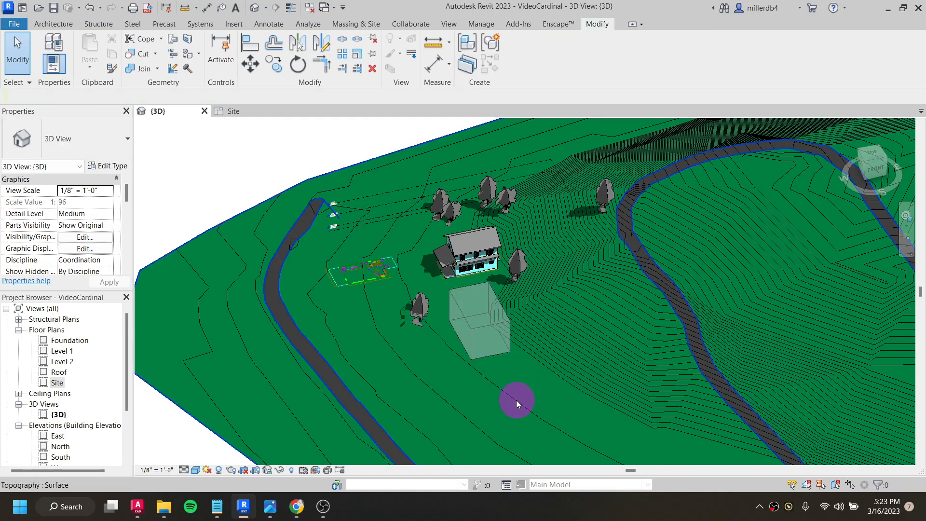
scroll(487, 331, "up", 5)
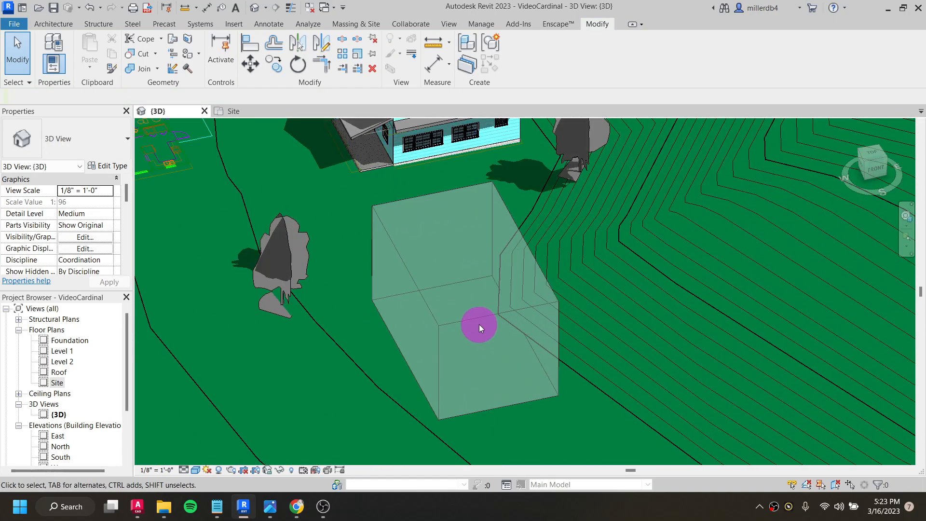
left_click(478, 319)
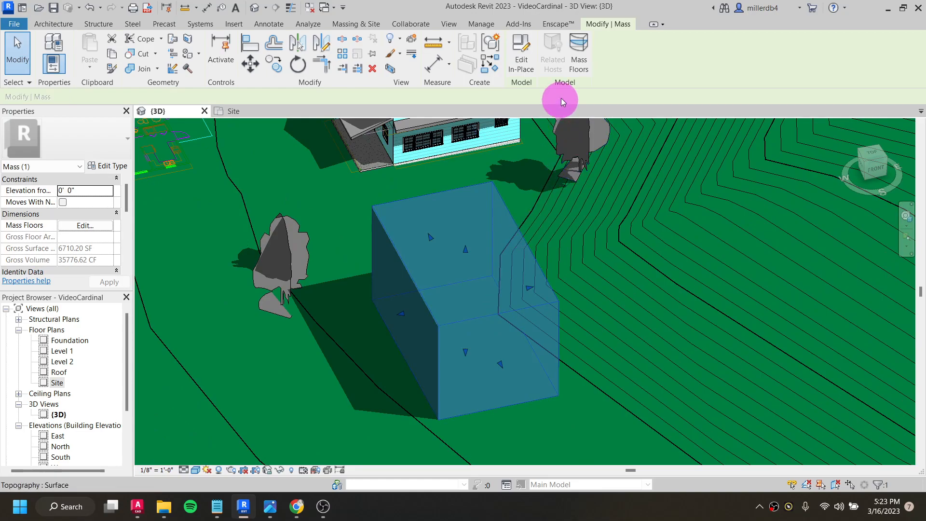
- Add a Generic - 8" Masonry wall by face on the long side of the neighbors mass facing the road
left_click(54, 25)
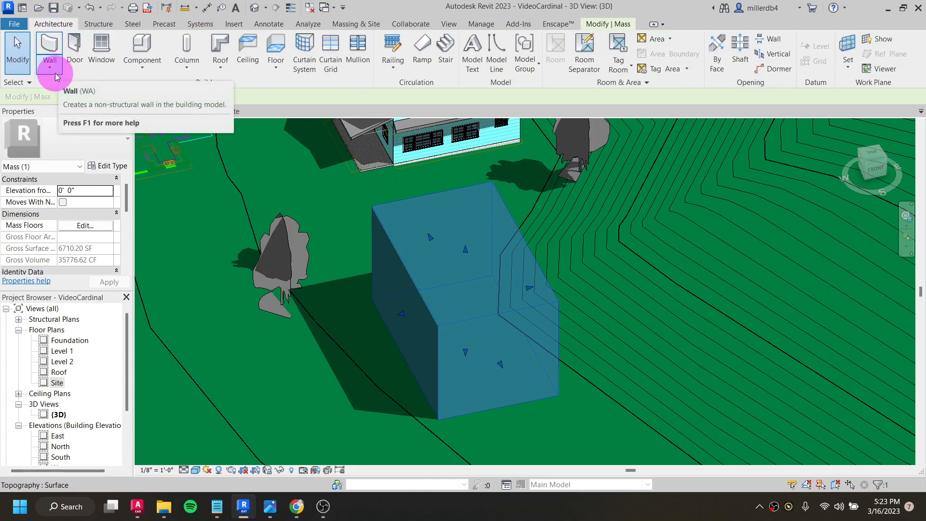
key("Escape")
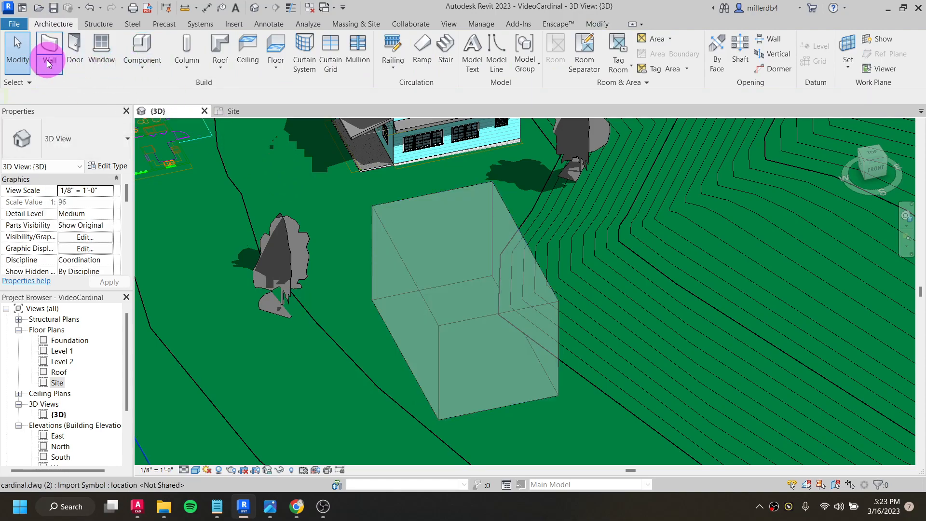
left_click(51, 71)
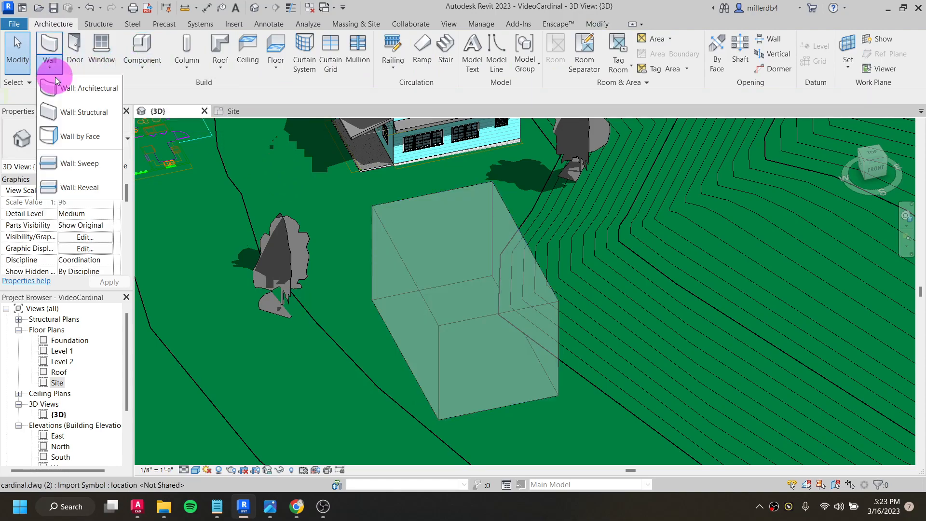
left_click(81, 136)
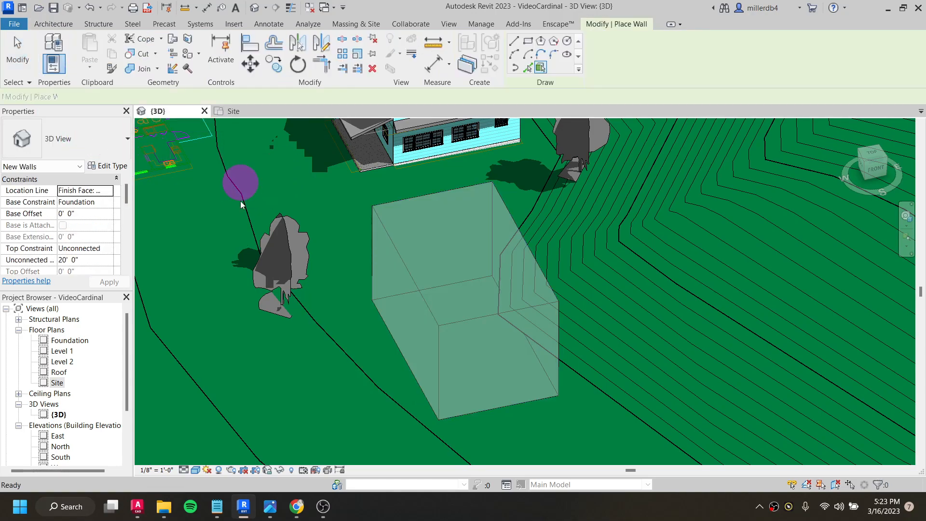
left_click(402, 266)
middle_click_drag(519, 369, 467, 368, "shift")
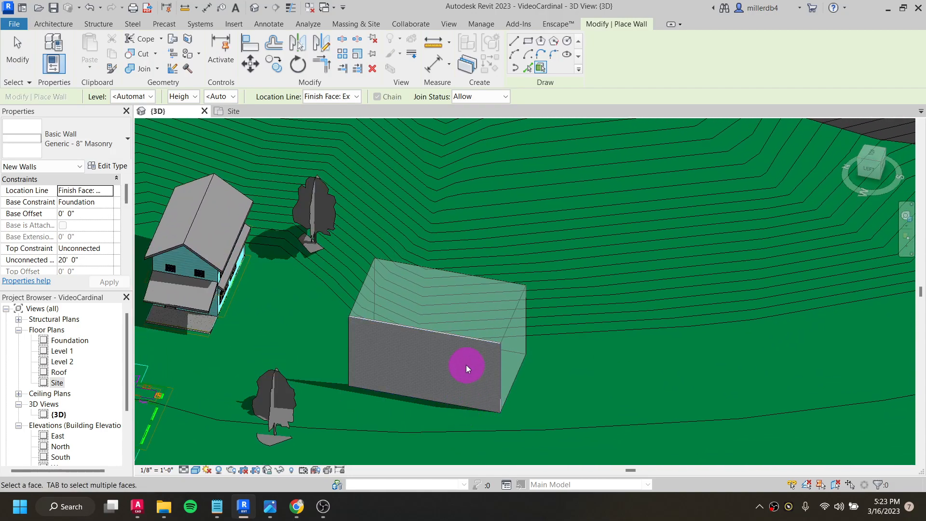
scroll(467, 367, "up", 6)
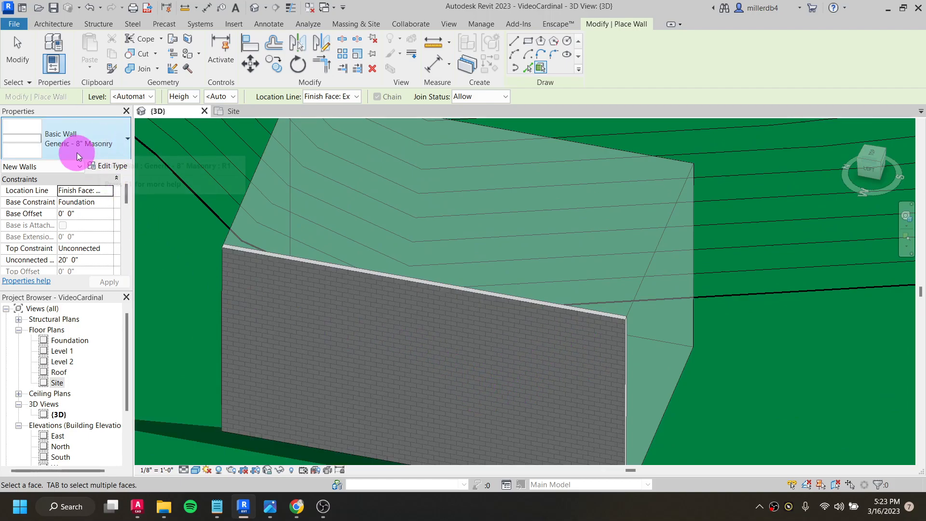
- Undo the masonry wall and the box form, and quit the in-place mass, discarding its changes
key("ctrl+z")
key("ctrl+z")
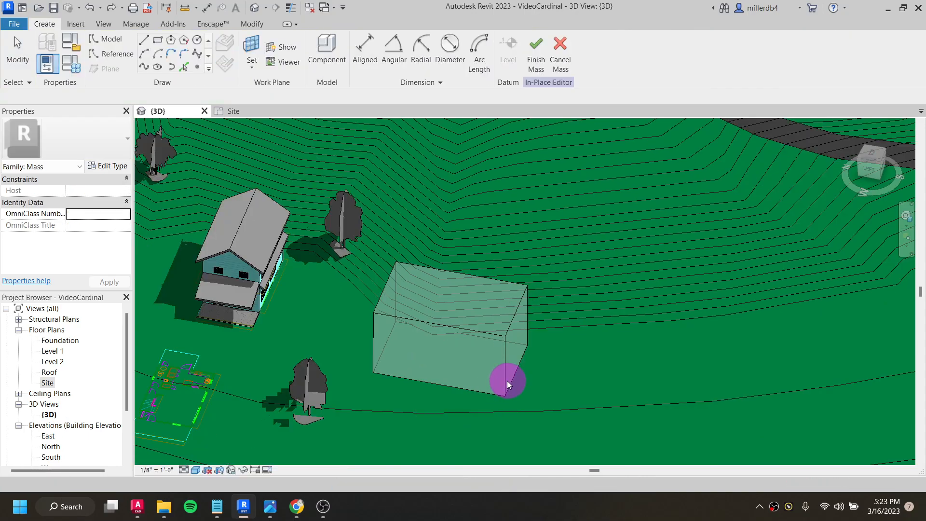
key("ctrl+z")
key("ctrl+z")
key("Escape")
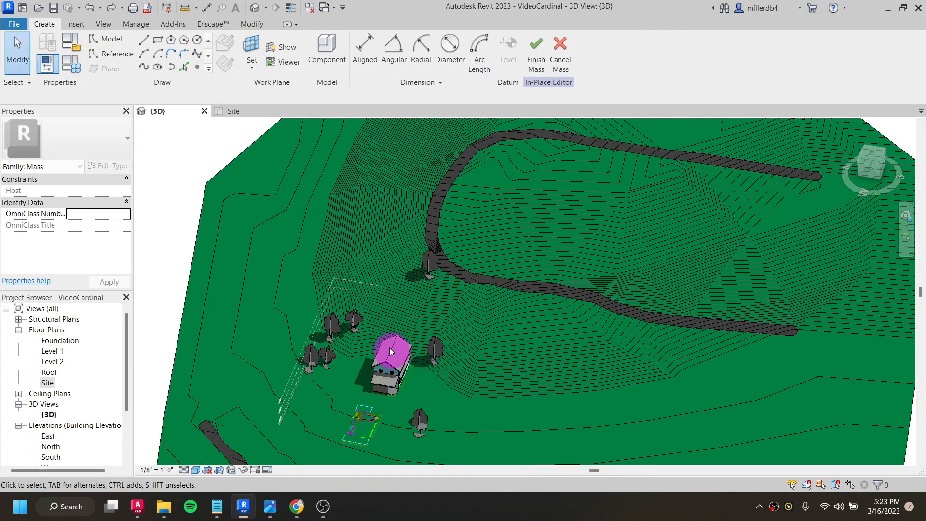
left_click(560, 46)
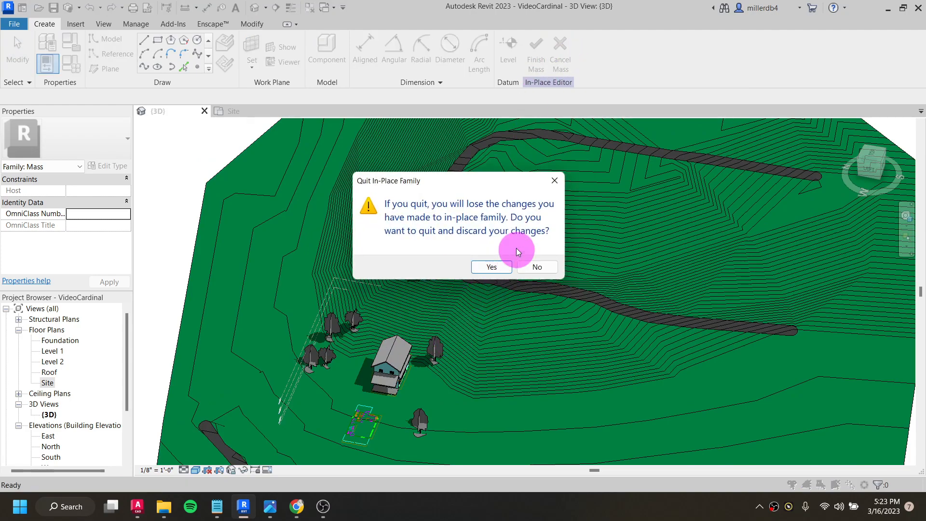
left_click(491, 267)
middle_click_drag(446, 354, 410, 216, "shift")
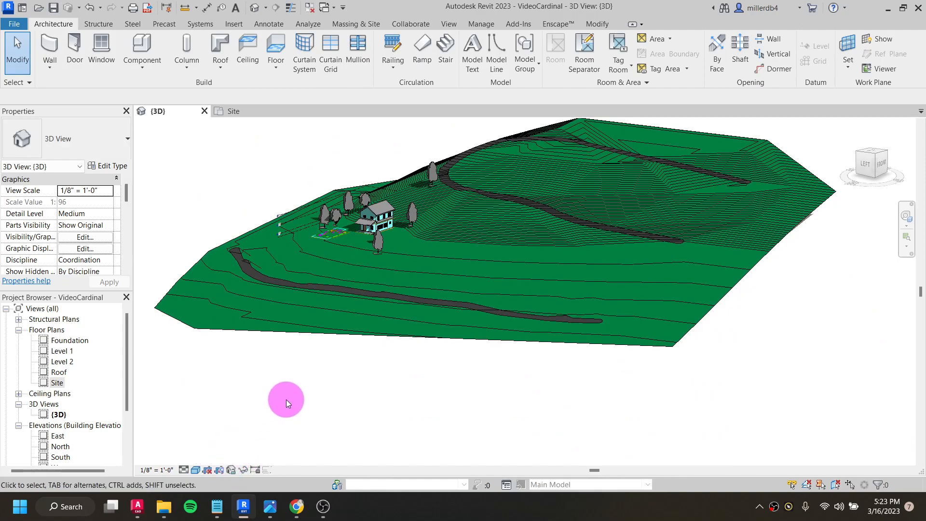
- Reveal hidden elements, unhide the cadmapper-boone-north-carolina-us.dxf import in the 3D view, and leave reveal mode
left_click(244, 470)
left_click(244, 470)
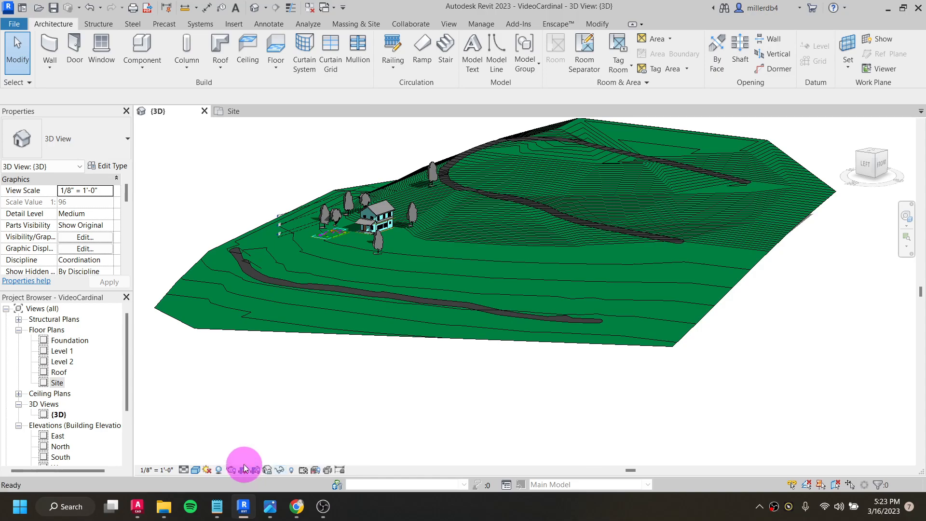
left_click(291, 472)
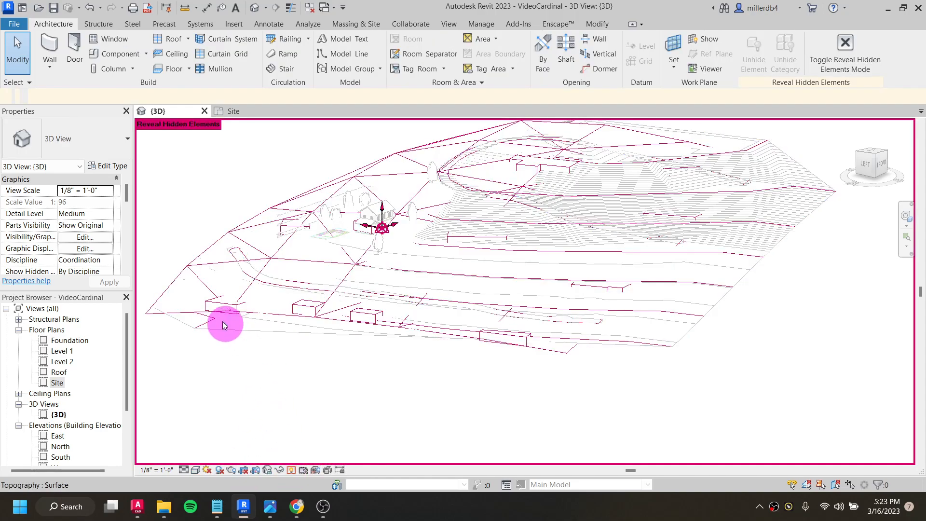
left_click(154, 311)
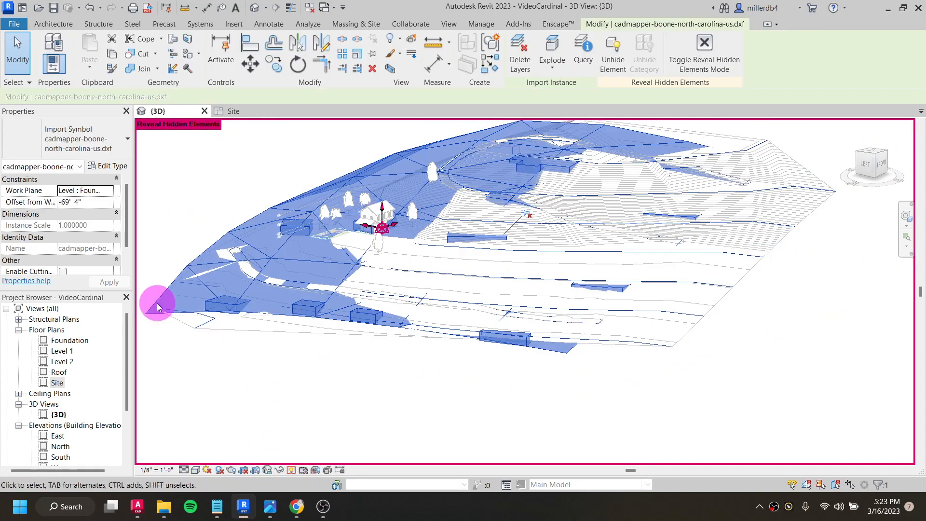
left_click(703, 46)
middle_click_drag(463, 265, 453, 301)
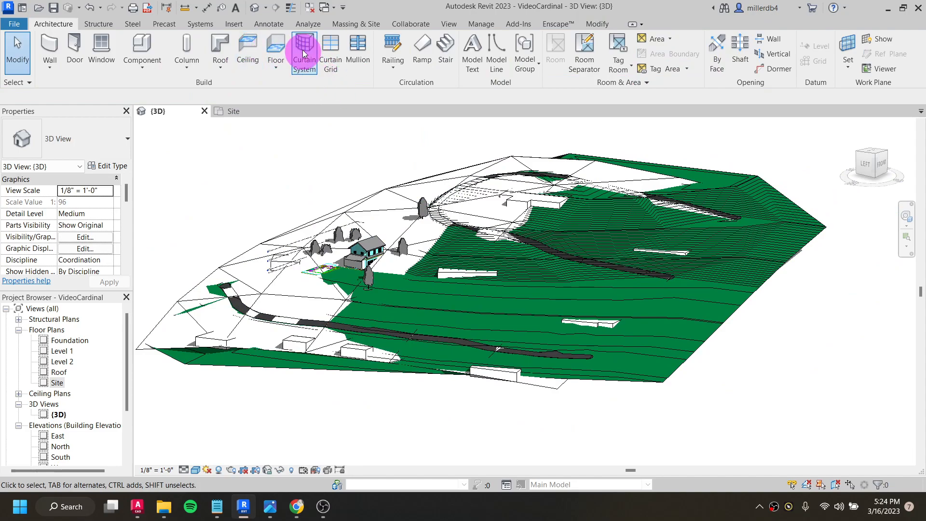
- Start a new in-place mass with the name Mass 1
left_click(99, 25)
left_click(352, 24)
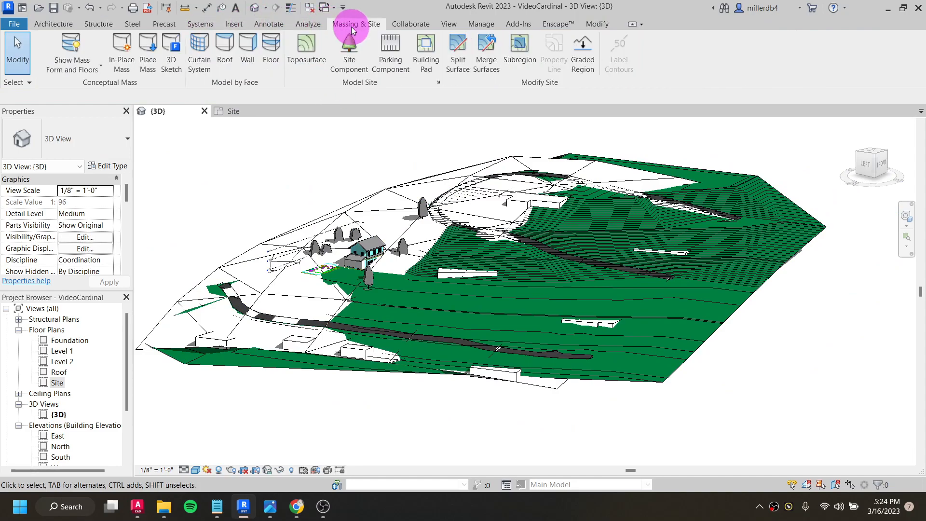
left_click(119, 52)
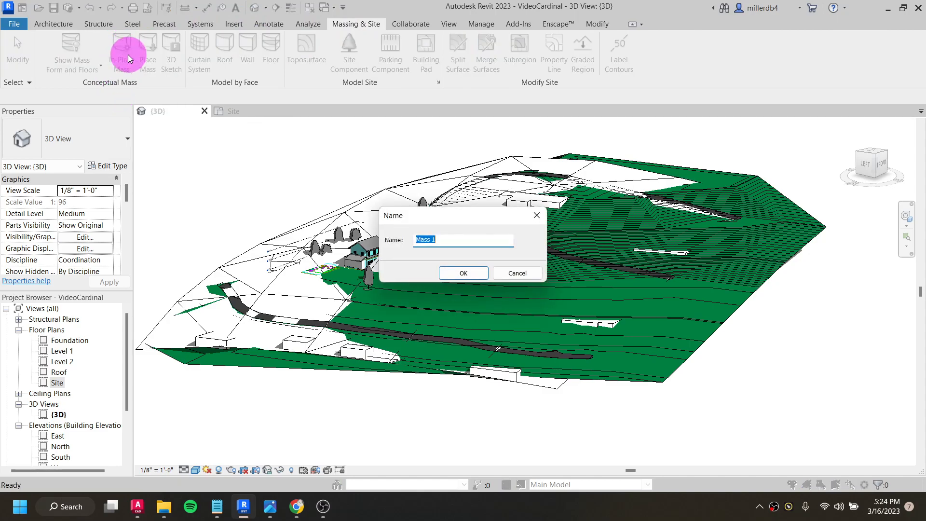
left_click(458, 274)
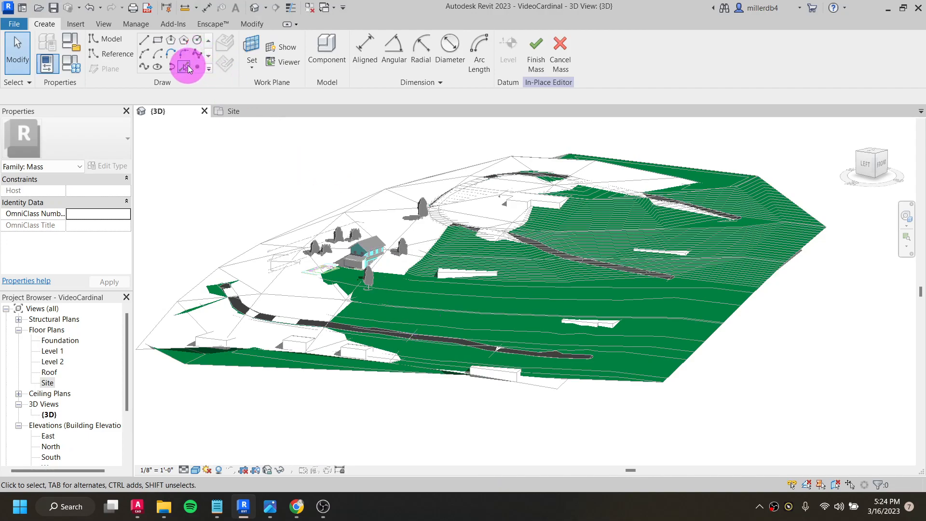
- Try to create a form from the imported building's base by picking its edge and face from below the terrain
left_click(185, 68)
middle_click_drag(480, 337, 436, 147, "shift")
scroll(484, 285, "up", 6)
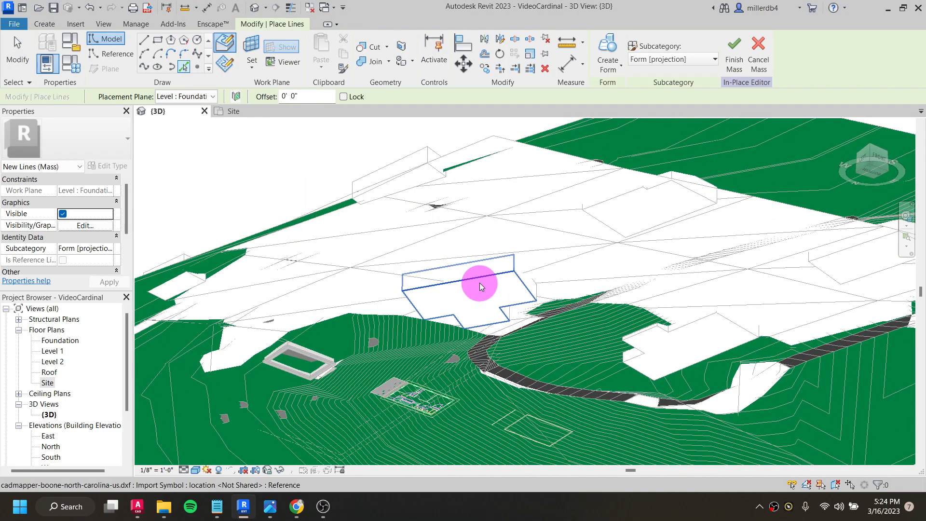
scroll(479, 282, "up", 4)
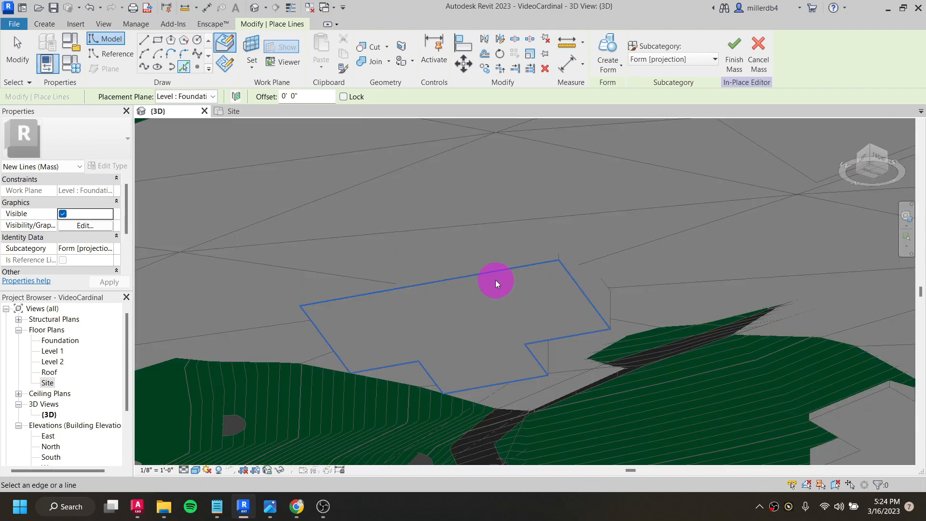
left_click(496, 279)
scroll(496, 280, "down", 5)
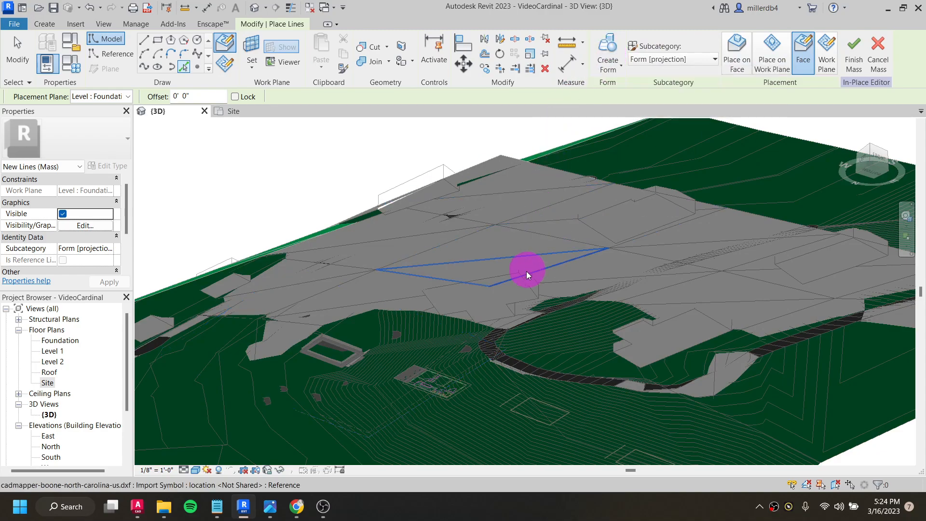
left_click(522, 287)
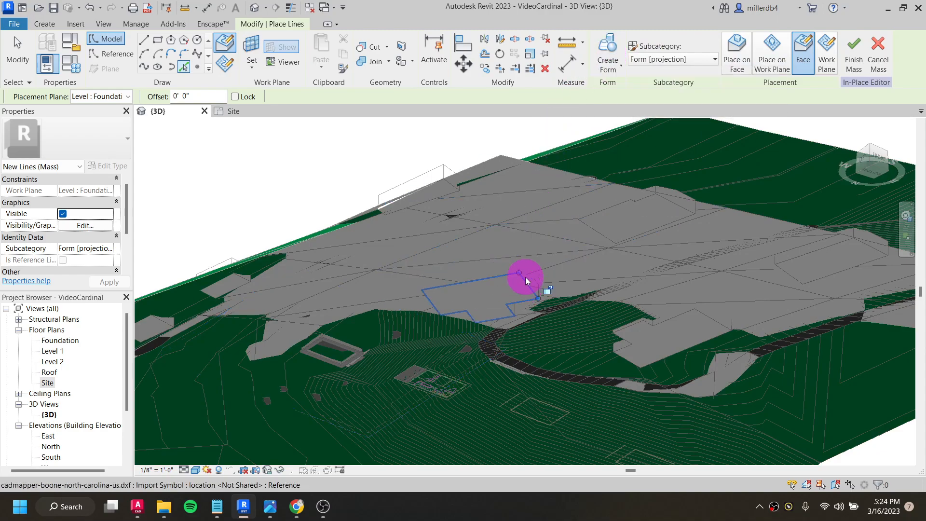
left_click(491, 291)
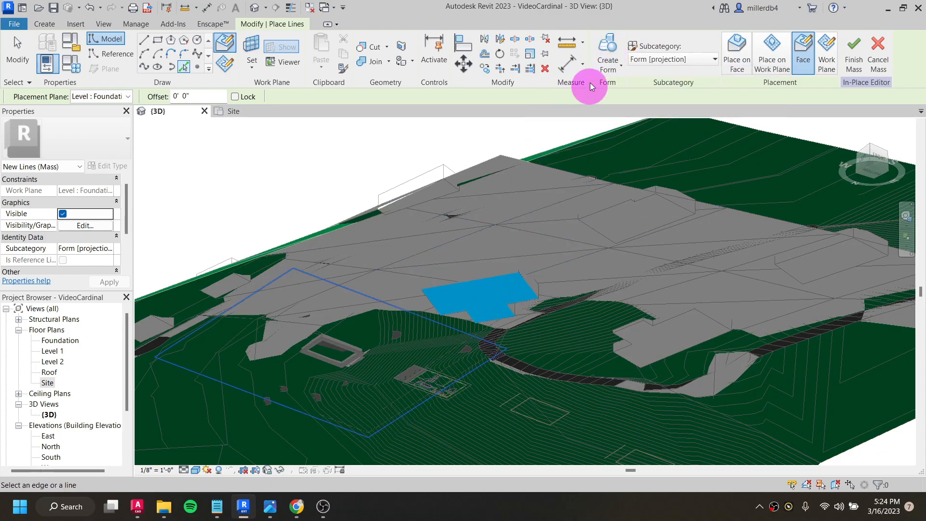
left_click(609, 50)
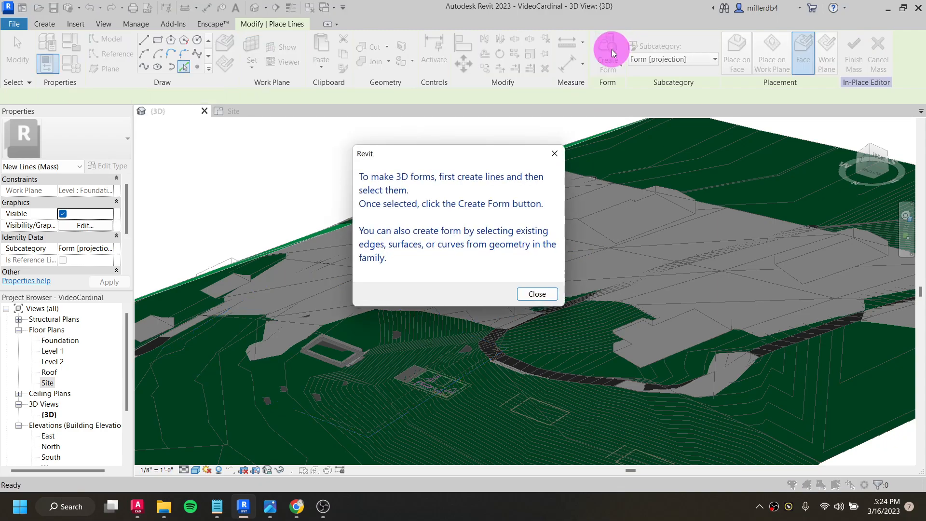
left_click(539, 293)
key("Escape")
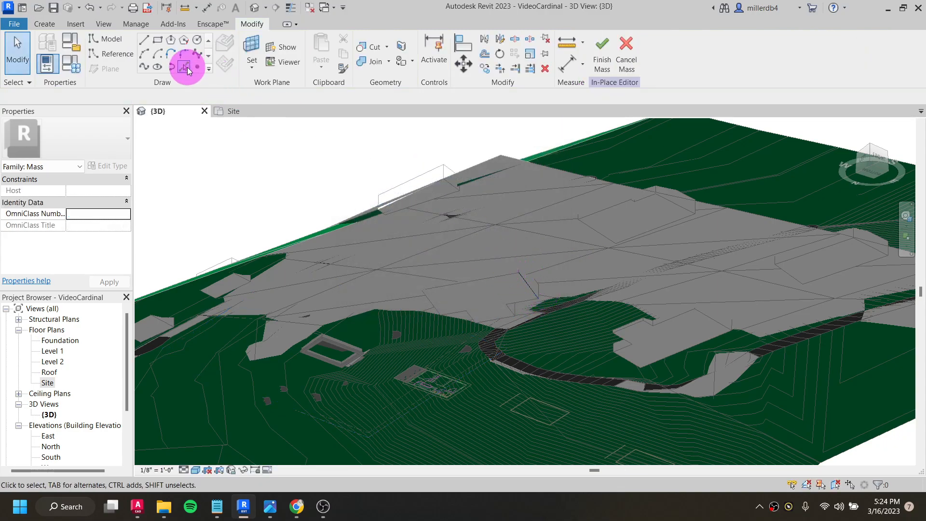
- Pick the complete chain of base edges of the imported building beside the house as mass model lines
left_click(187, 65)
scroll(479, 280, "up", 6)
left_click(623, 265)
left_click(619, 265)
key("Tab")
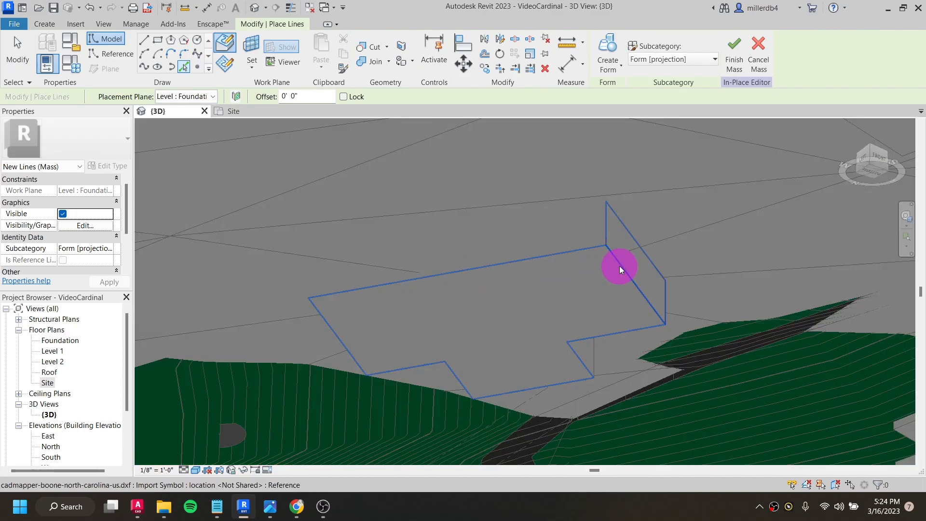
key("Tab")
left_click(620, 269)
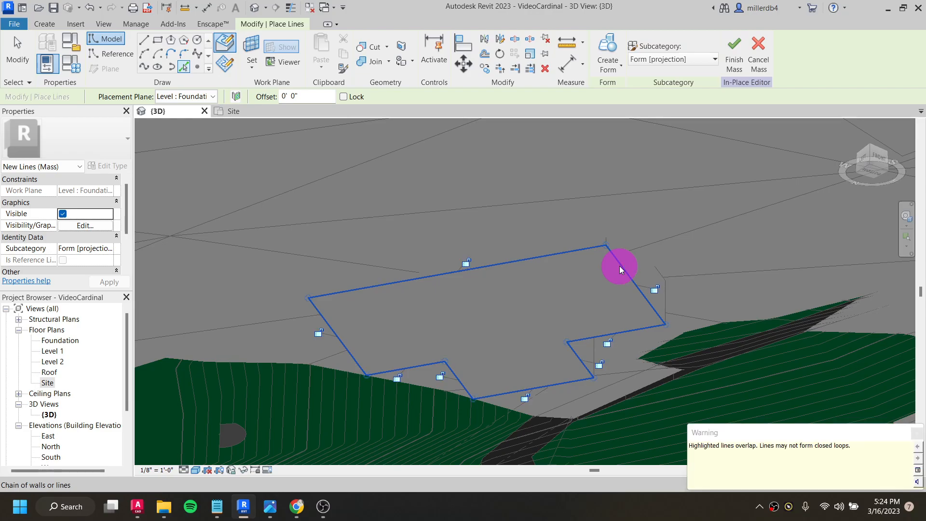
- Create a solid form from the picked building outline and finish the in-place mass
scroll(617, 264, "down", 4)
mouse_move(612, 261)
middle_mouse_down("shift")
mouse_move(606, 254)
mouse_move(584, 434)
mouse_move(607, 255)
middle_mouse_up("shift")
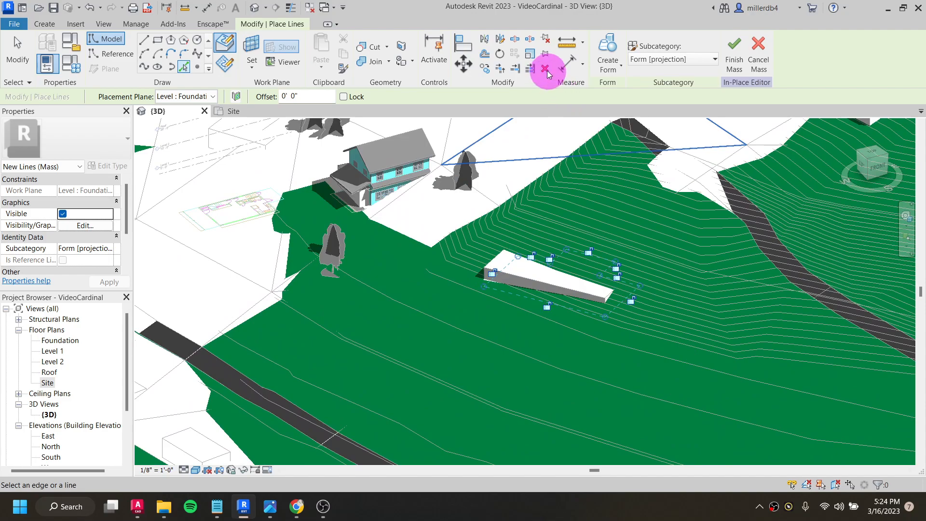
left_click(607, 54)
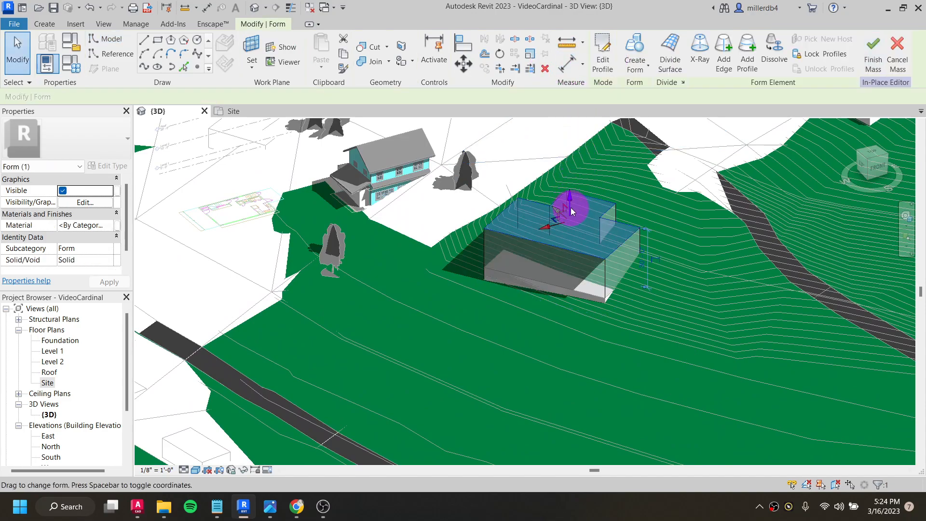
left_click(871, 54)
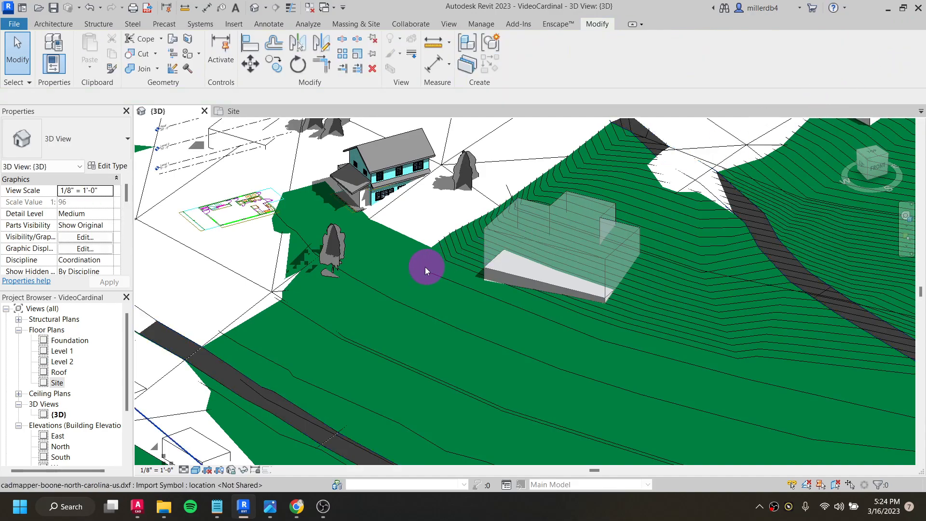
- Temporarily hide the grass topography surface in the 3D view with Hide Element
middle_click_drag(336, 290, 477, 388)
scroll(412, 352, "down", 1)
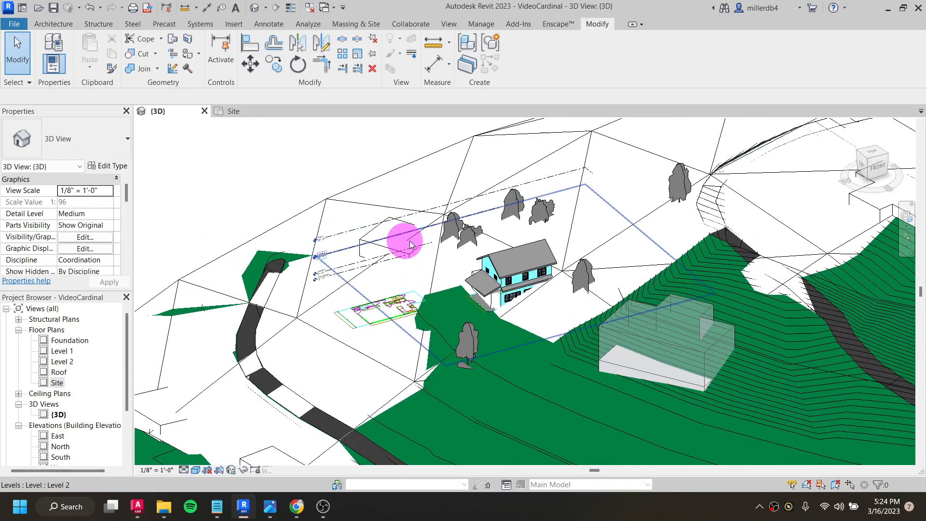
middle_click_drag(374, 308, 388, 197, "shift")
middle_click_drag(322, 407, 341, 347, "shift")
middle_click_drag(342, 393, 510, 392)
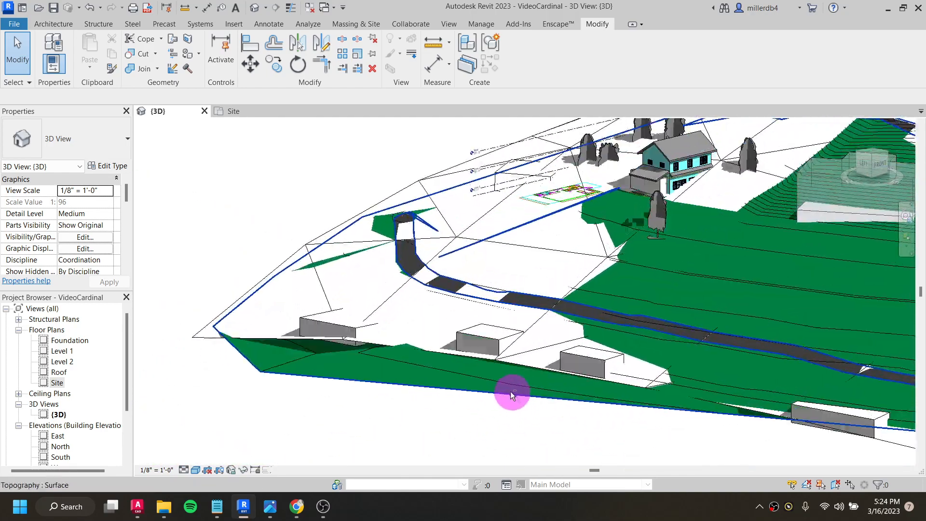
left_click(394, 386)
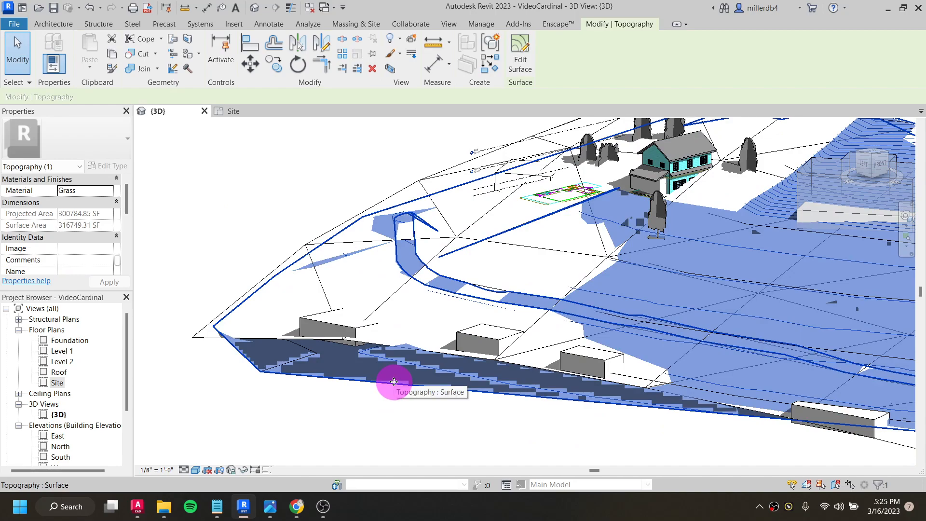
right_click(394, 386)
mouse_move(471, 128)
left_click(296, 436)
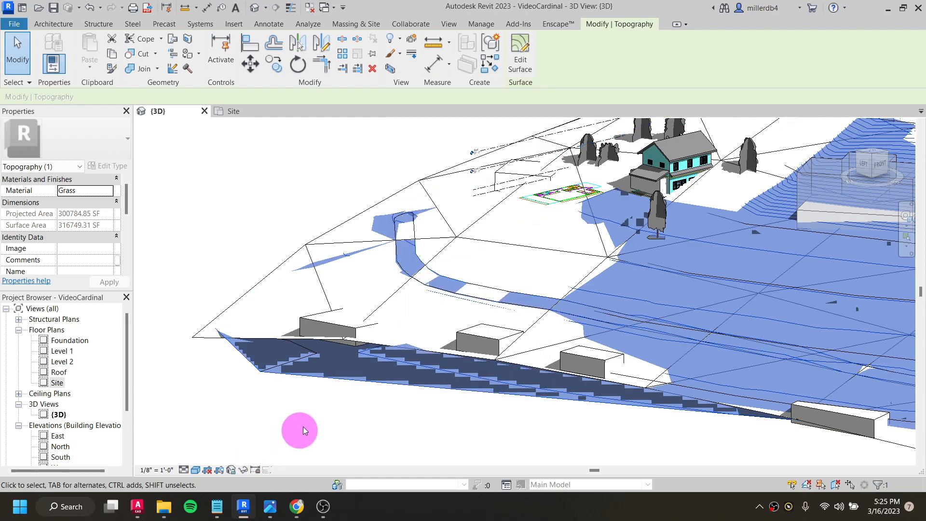
left_click(245, 472)
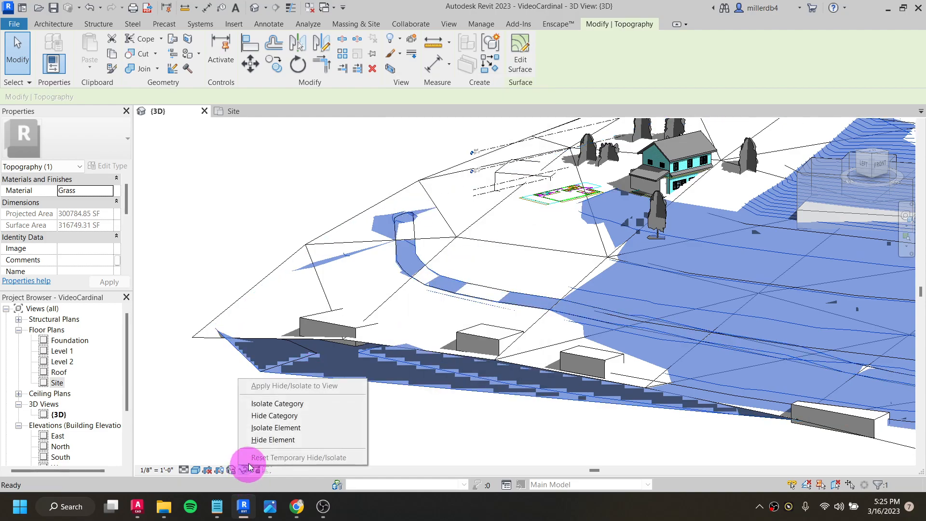
left_click(256, 437)
- Start a new in-place mass named neight2 for the neighboring building behind the house
middle_click_drag(362, 313, 435, 153, "shift")
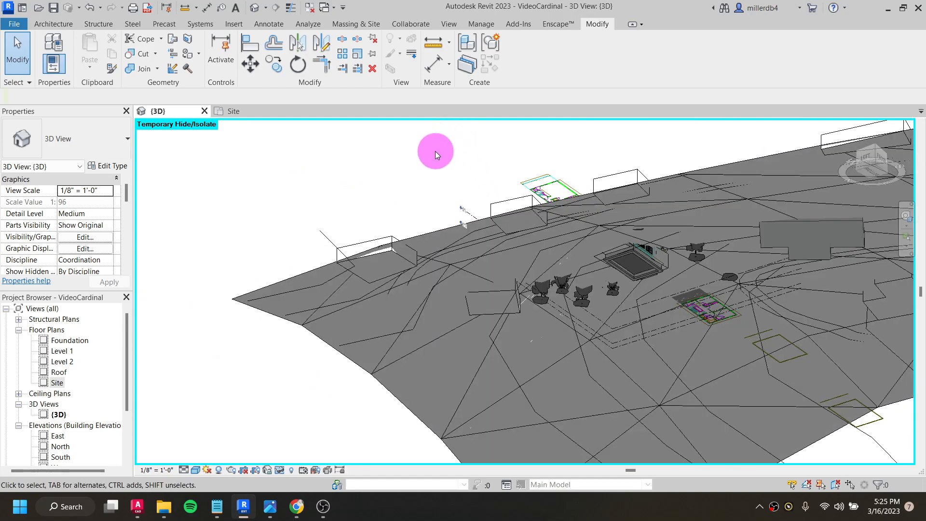
left_click(345, 24)
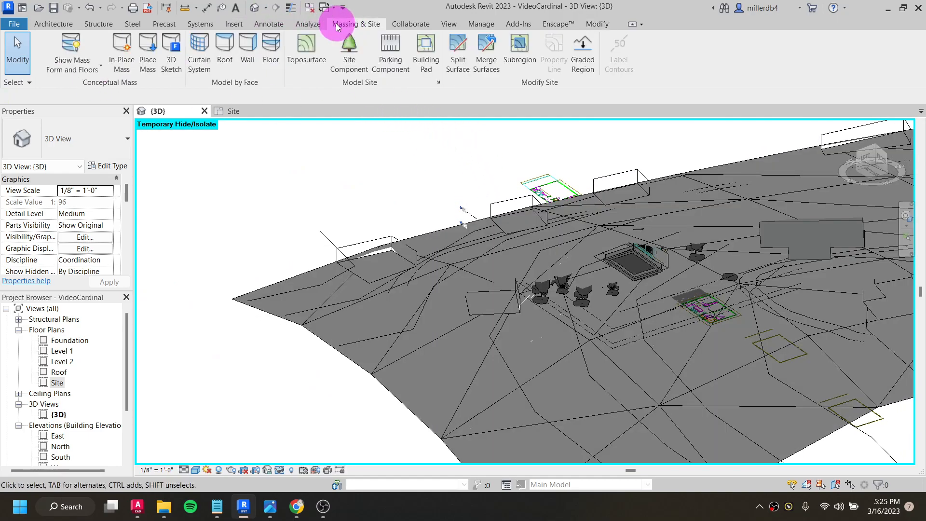
left_click(123, 48)
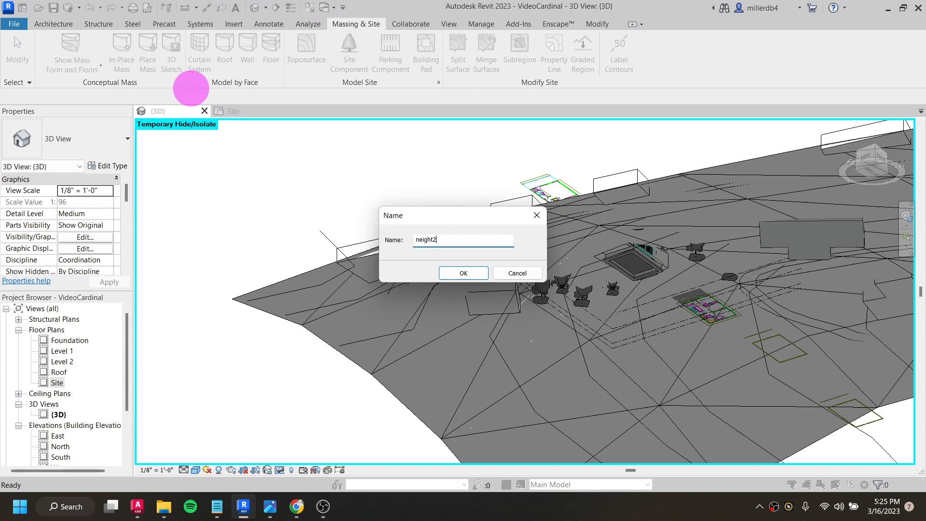
key("Return")
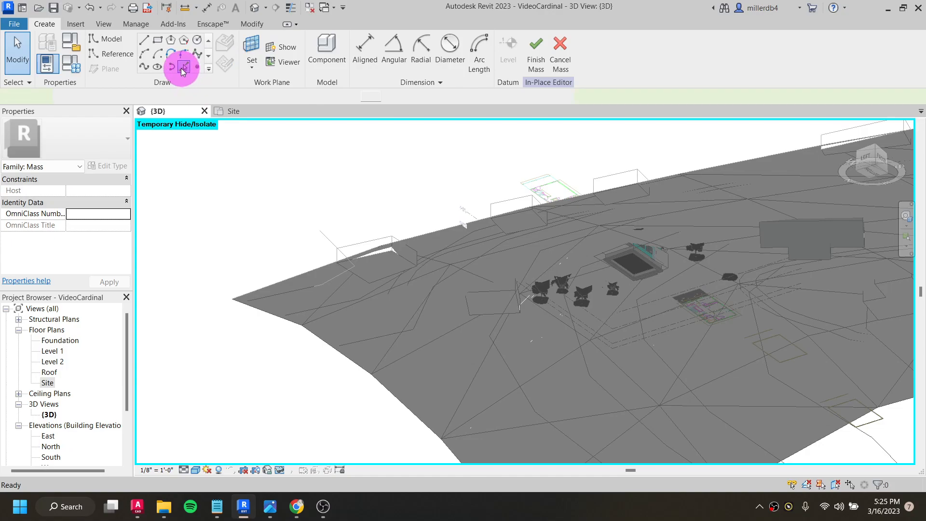
- Pick the complete chain of base edges of the imported building near the trees as mass model lines
left_click(184, 67)
scroll(507, 294, "up", 5)
left_click(511, 295)
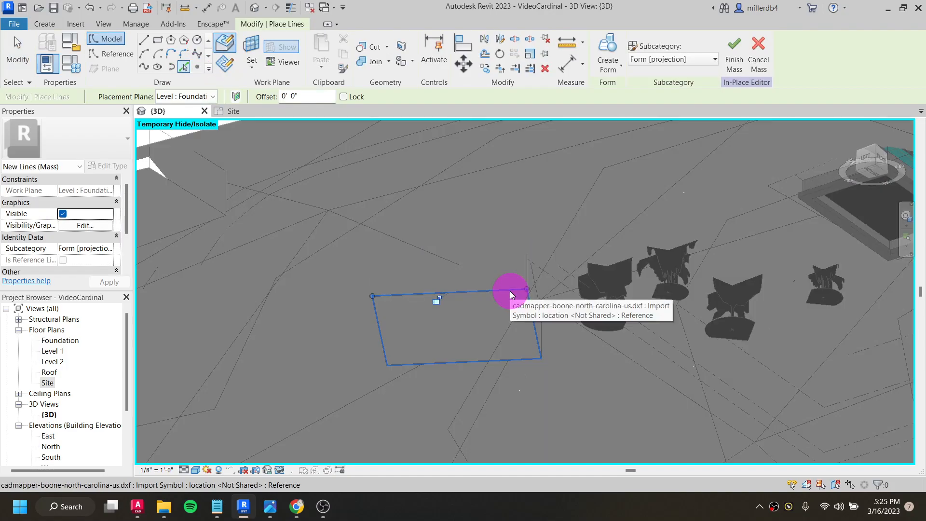
key("Tab")
left_click(532, 325)
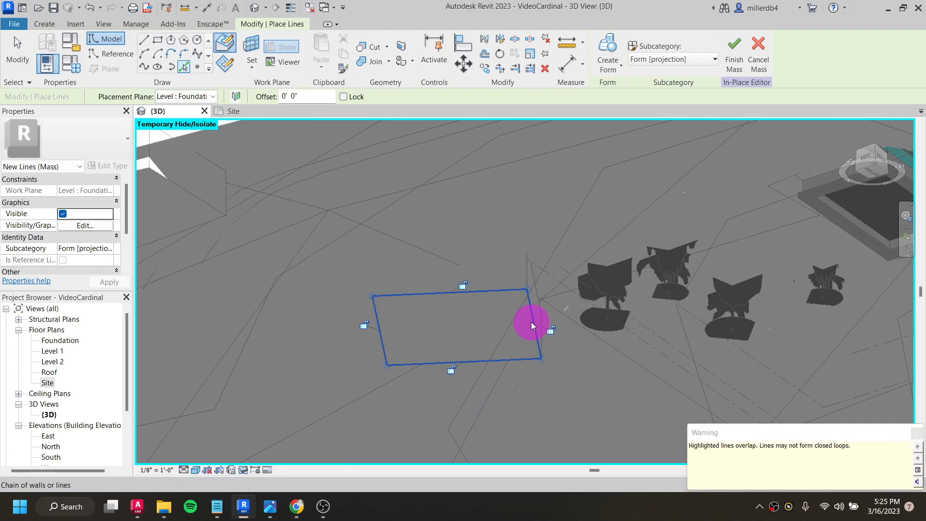
- Create a solid form from the picked outline, raise its top face, and finish the in-place mass
scroll(532, 324, "down", 5)
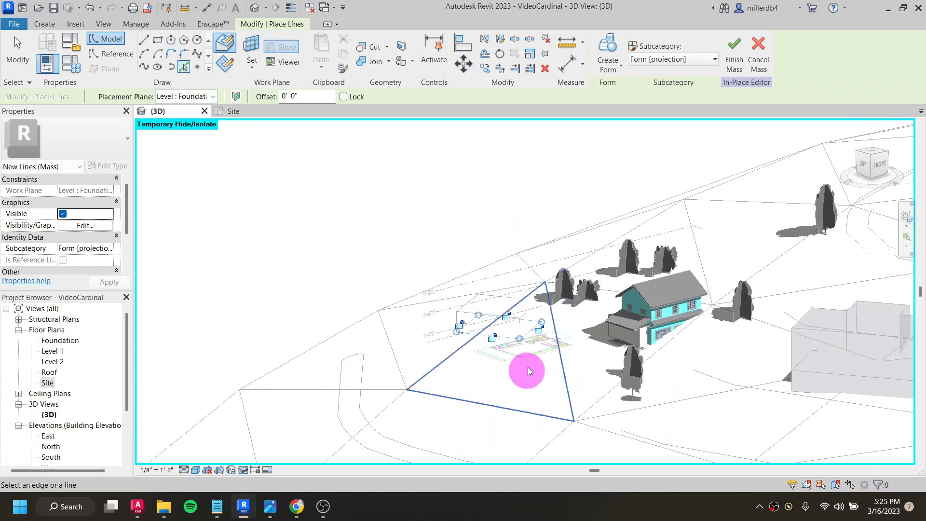
middle_click_drag(528, 368, 492, 400, "shift")
left_click(604, 66)
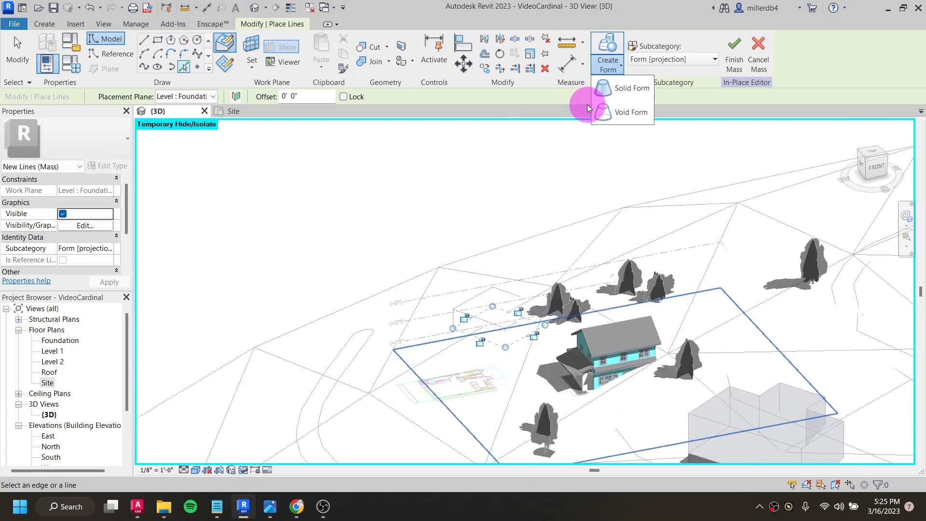
left_click(608, 88)
left_click(497, 265)
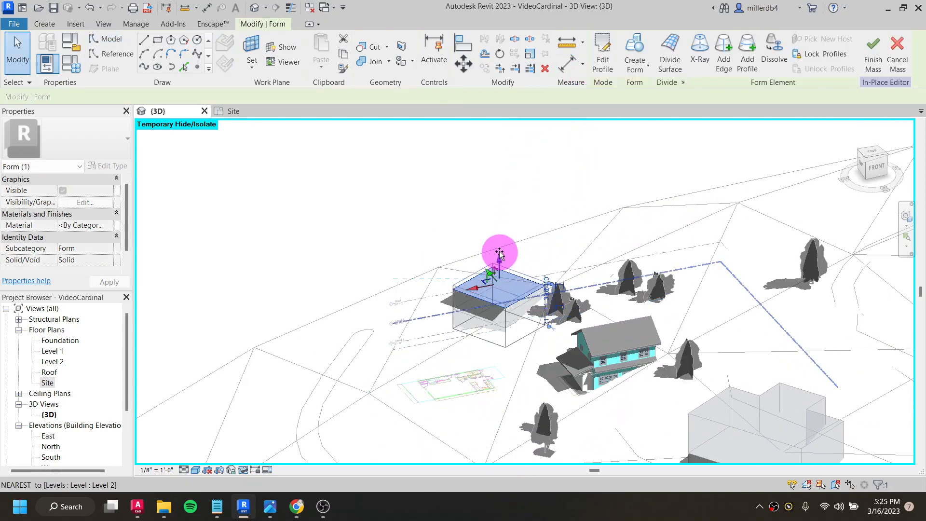
middle_click_drag(450, 270, 648, 163, "shift")
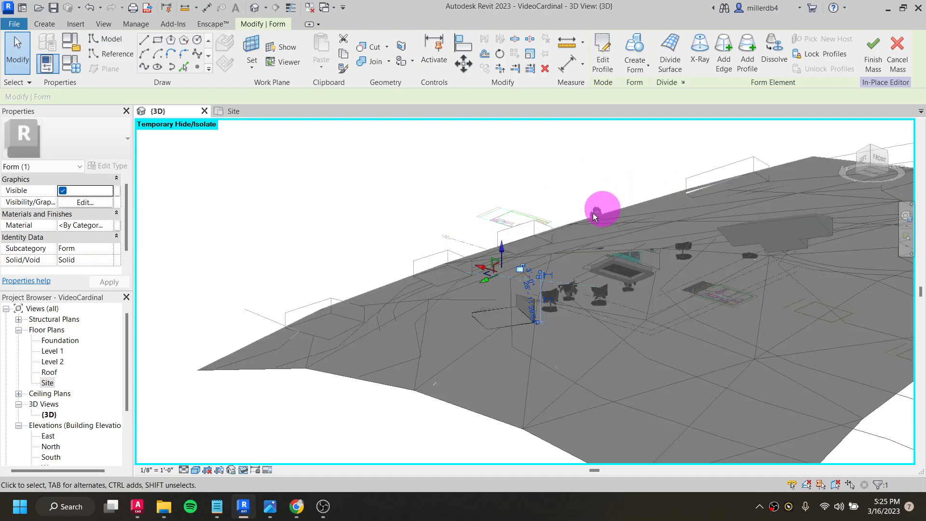
left_click(873, 54)
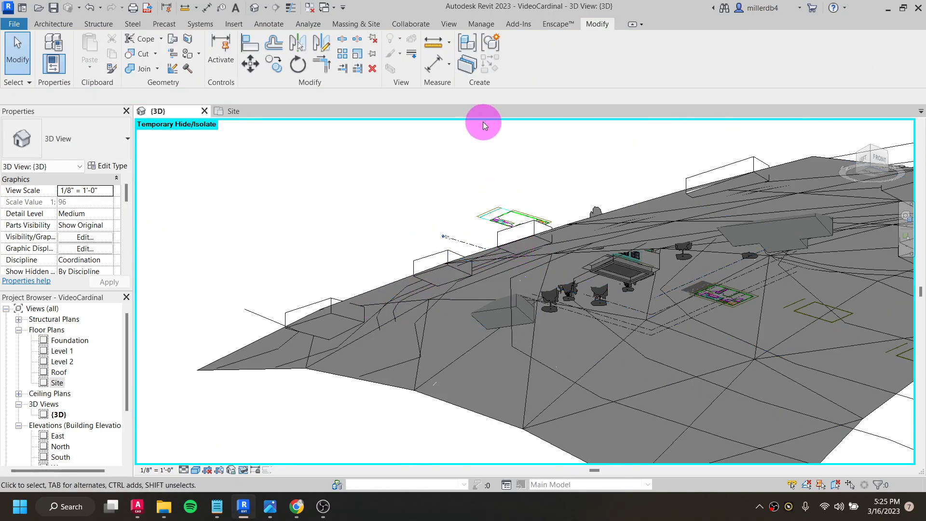
- Start another in-place mass with the default name and pick the base edge chain of the small rectangular building at the site's edge
left_click(373, 22)
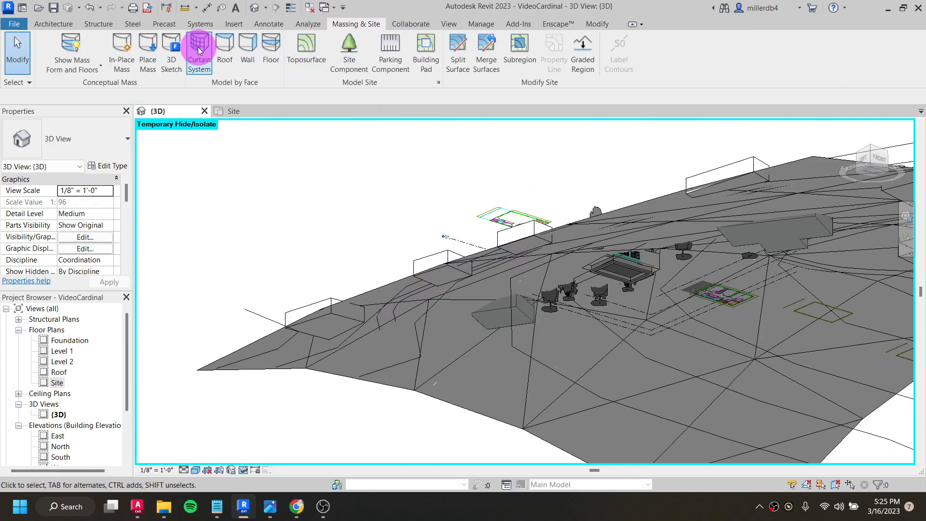
left_click(122, 49)
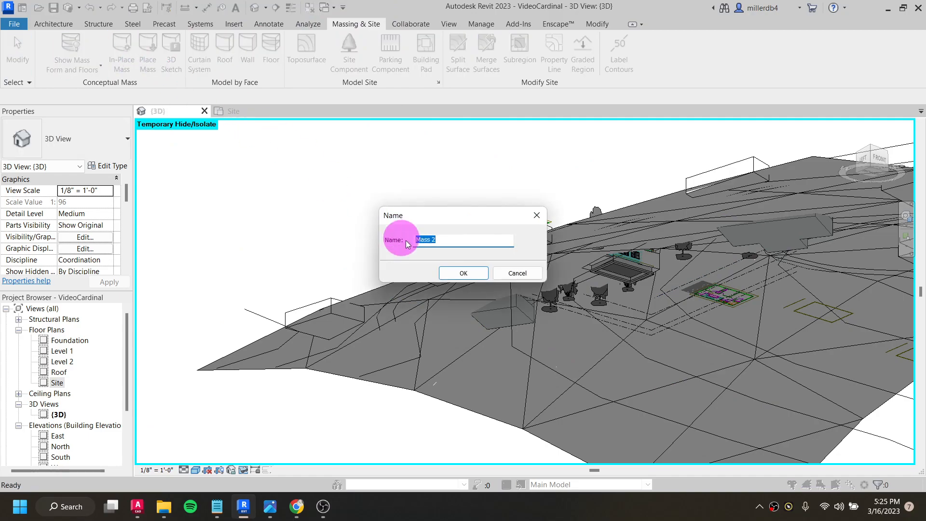
left_click(467, 273)
scroll(544, 242, "up", 3)
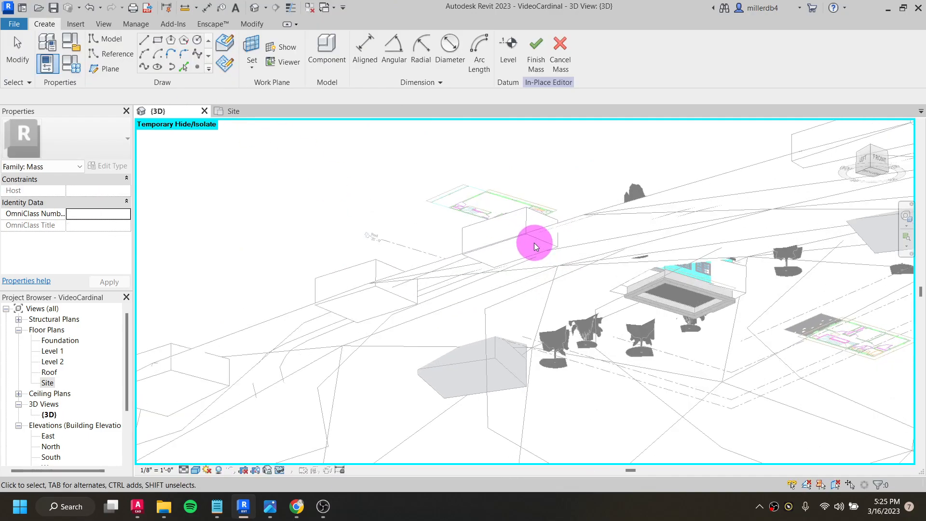
scroll(545, 235, "up", 3)
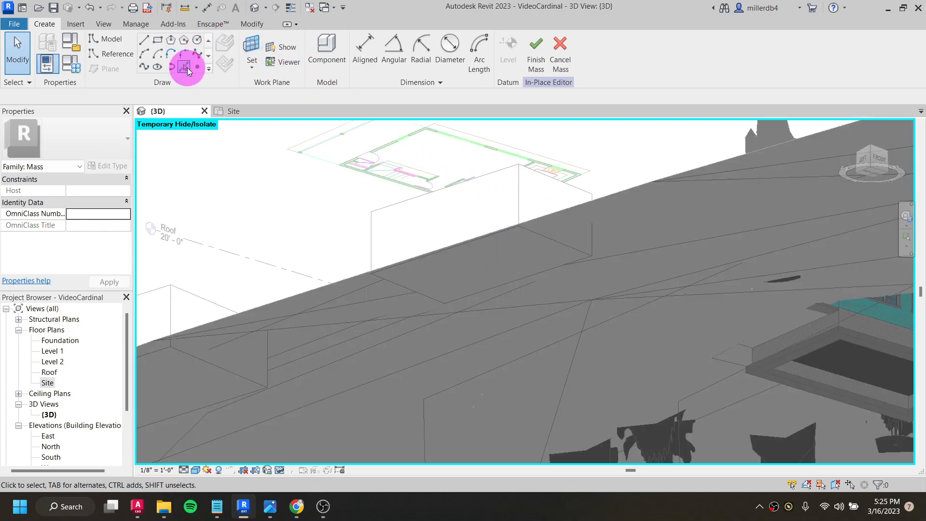
left_click(186, 70)
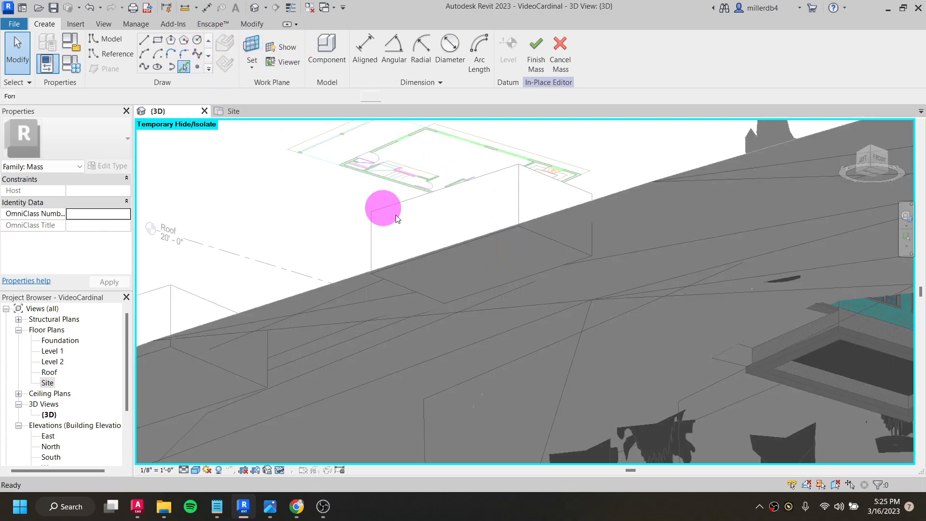
key("Tab")
left_click(540, 238)
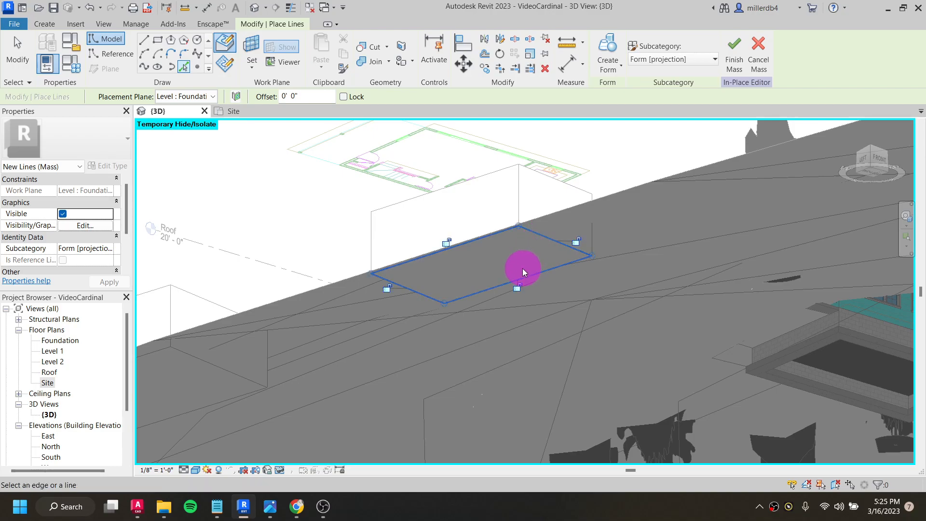
- Create a solid form from the outline, stretch it to the imported building's height, about 18'-3", and finish the mass
scroll(523, 268, "down", 2)
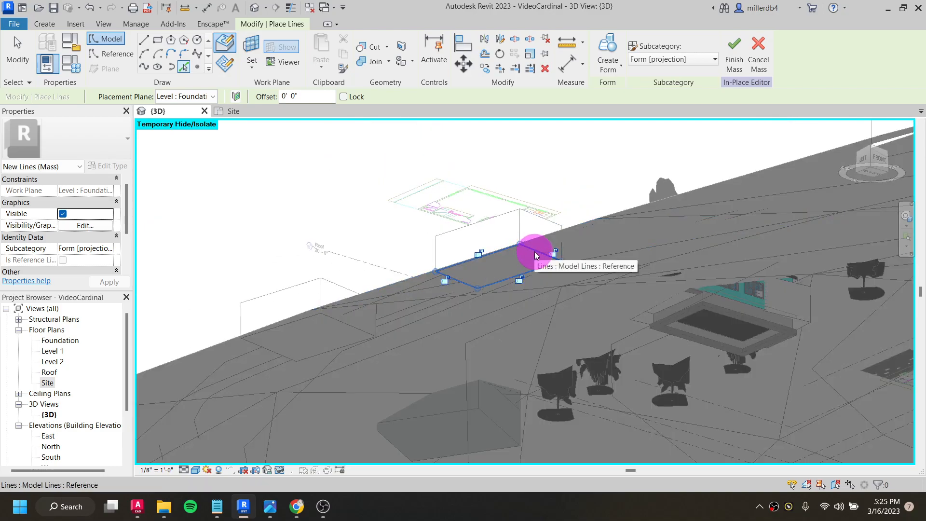
middle_click_drag(543, 246, 538, 459, "shift")
left_click(608, 65)
left_click(594, 88)
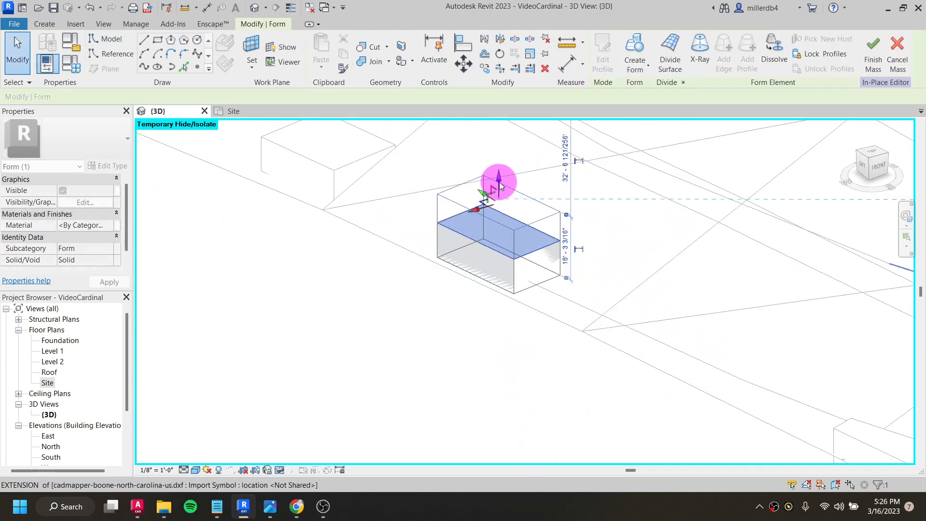
left_click_drag(499, 182, 499, 182)
scroll(542, 218, "down", 2)
middle_click_drag(542, 256, 368, 326)
scroll(368, 327, "down", 2)
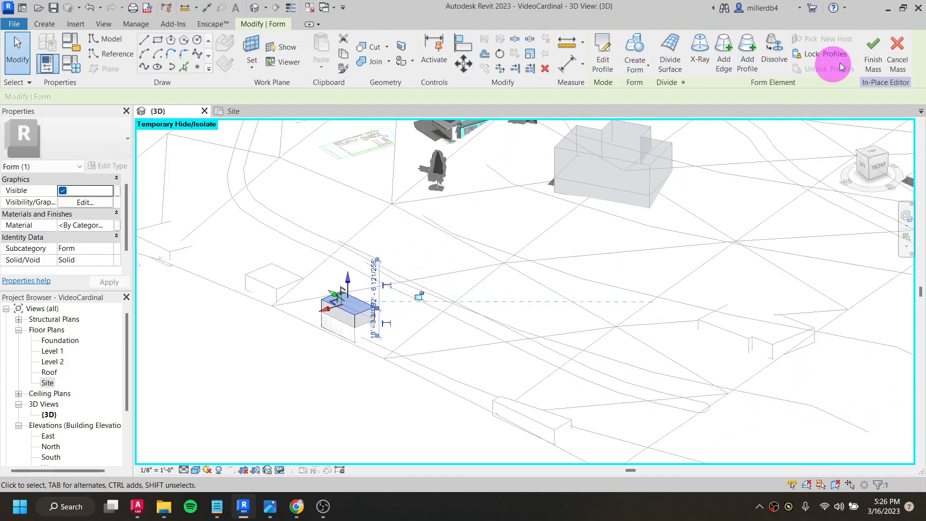
left_click(873, 55)
- Delete the imported cadmapper-boone-north-carolina-us.dxf from the model
scroll(302, 303, "down", 2)
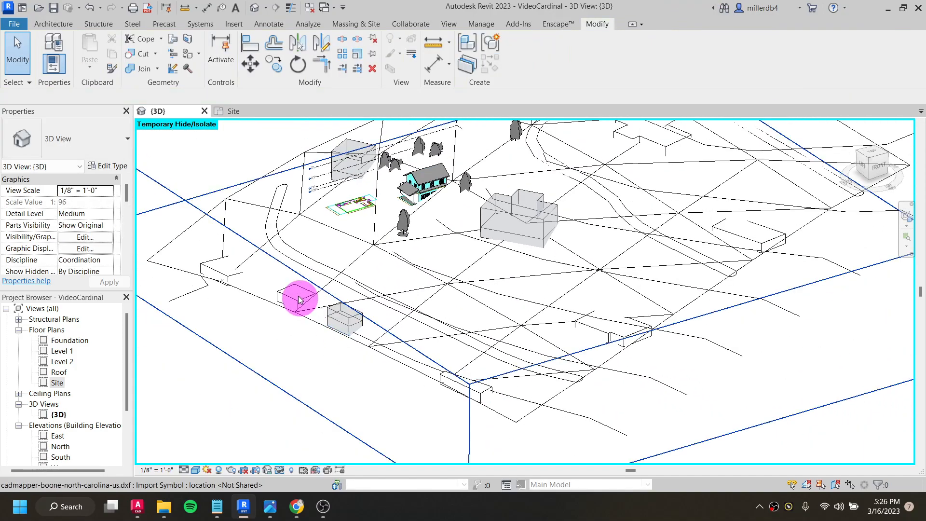
left_click(165, 268)
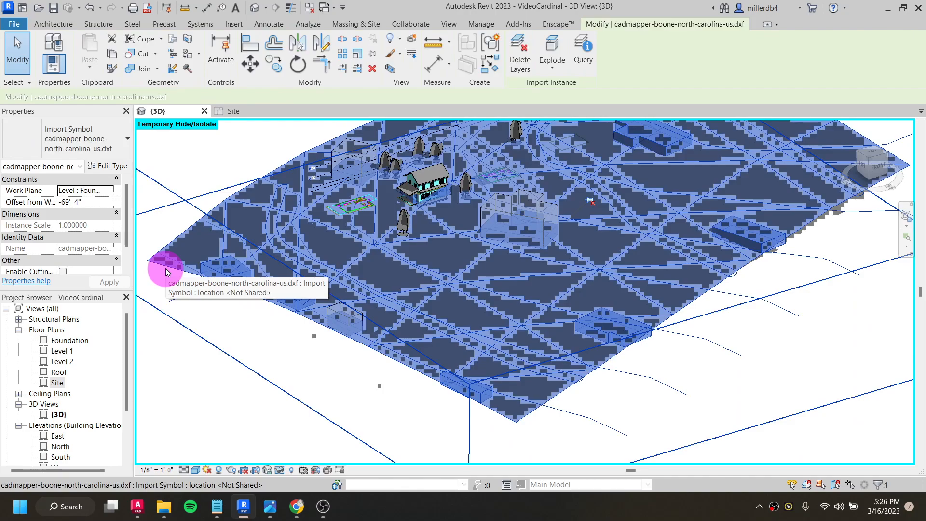
scroll(165, 270, "down", 2)
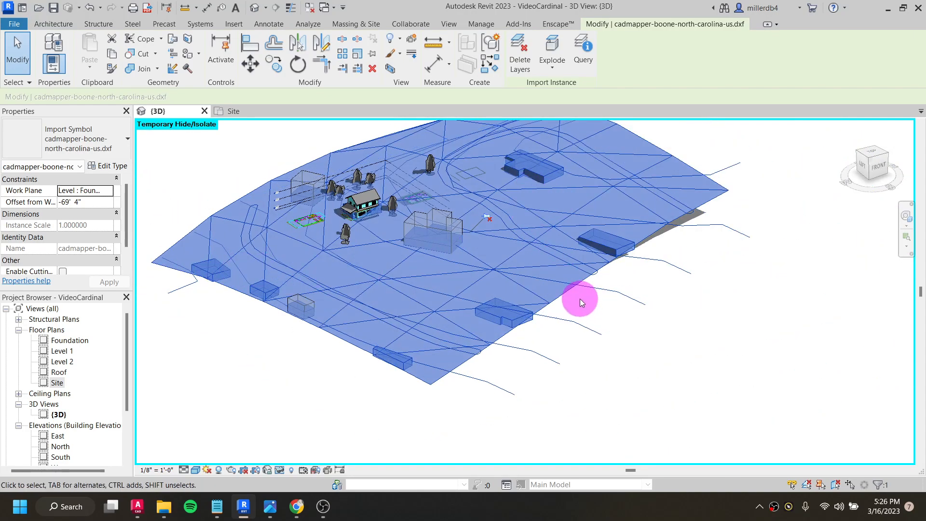
key("Delete")
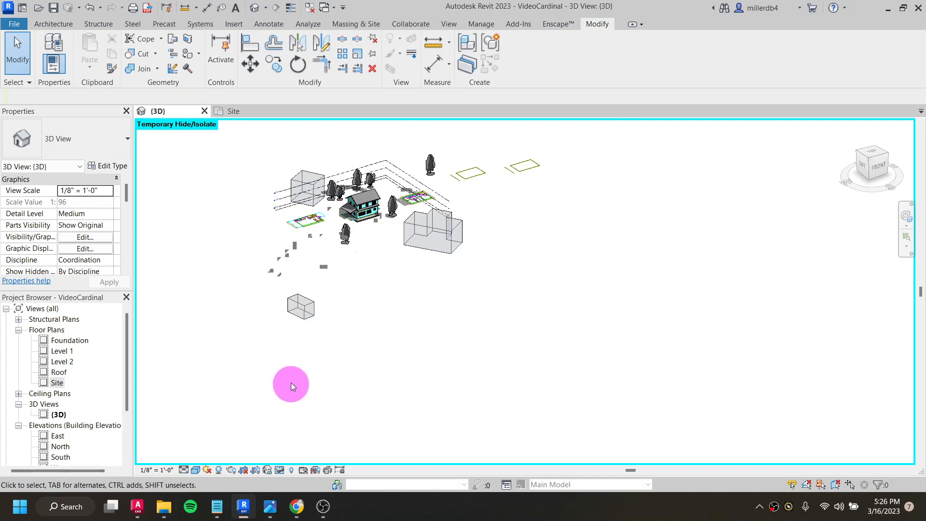
- Reset Temporary Hide/Isolate to bring back the grass topography, and view the whole site with its neighboring masses
left_click(280, 471)
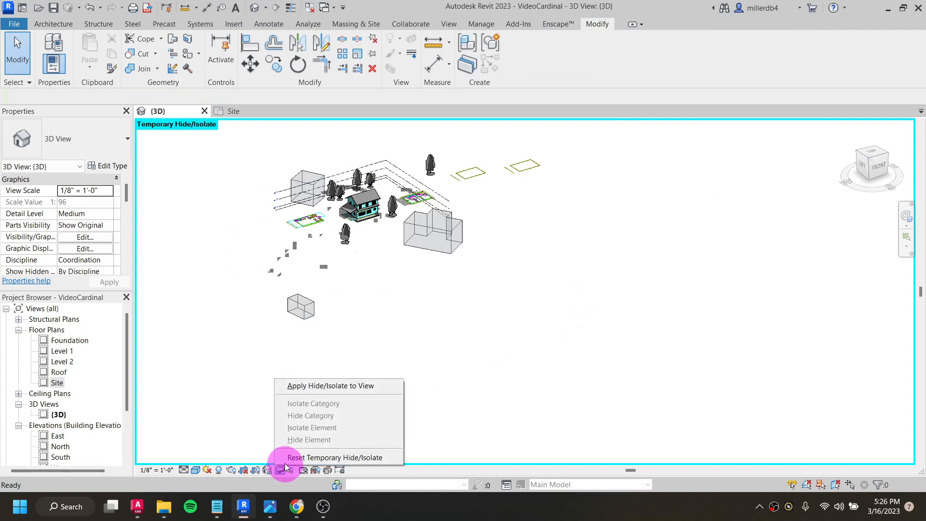
left_click(312, 457)
middle_click_drag(334, 340, 381, 233, "shift")
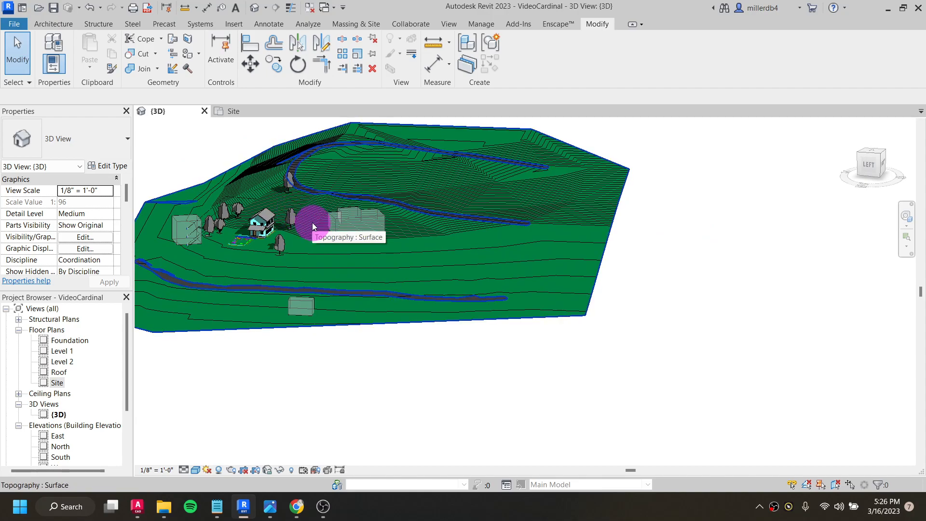
middle_click_drag(337, 245, 484, 327)
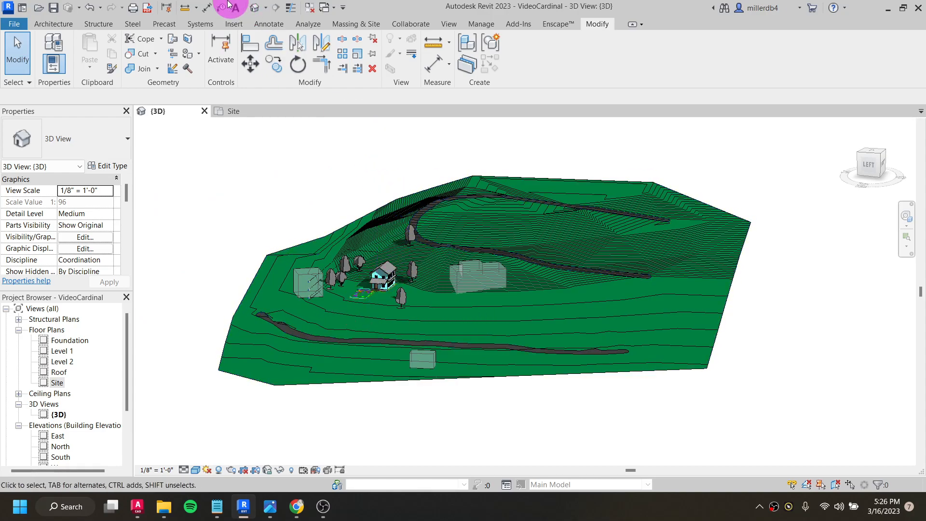
- Save the VideoCardinal project and close its 3D and Site views
left_click(54, 8)
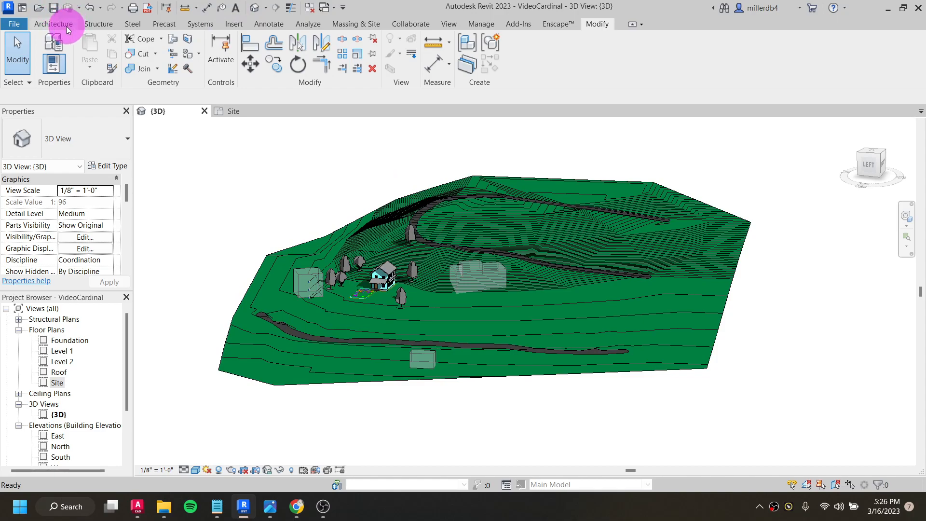
left_click(205, 112)
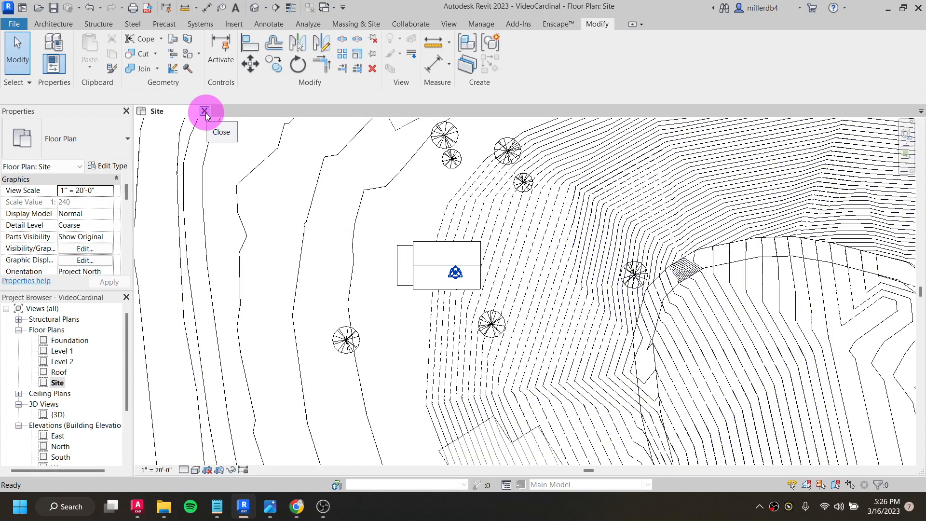
left_click(204, 112)
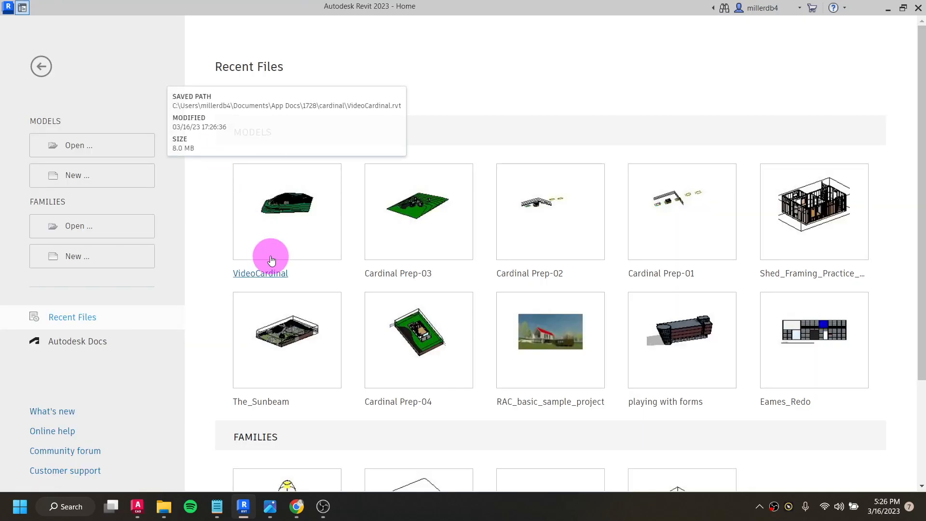
- Create a new project from the Imperial-Construction Template and open the default 3D view
left_click(62, 178)
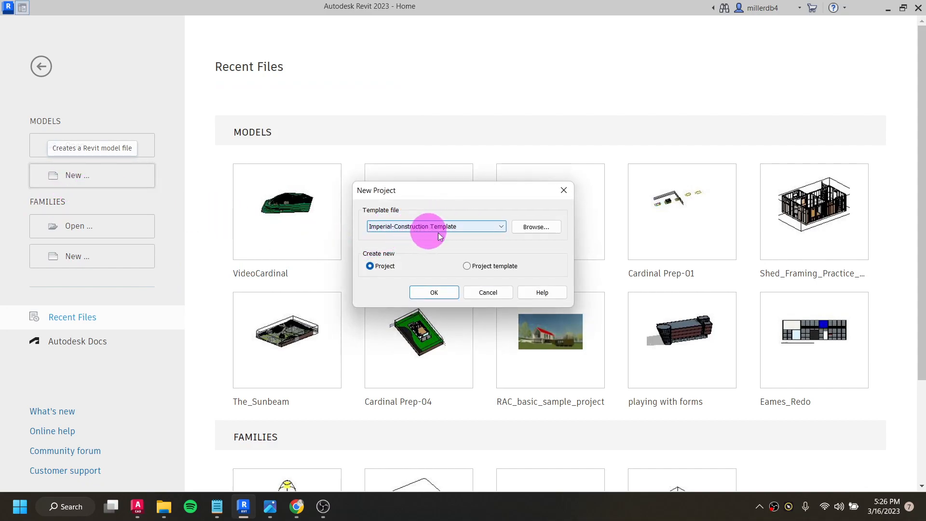
left_click(439, 293)
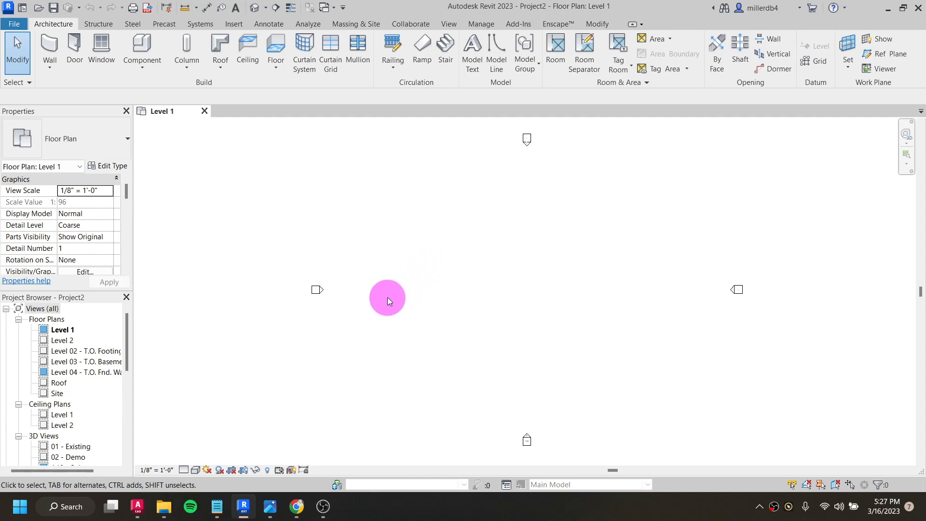
left_click(256, 9)
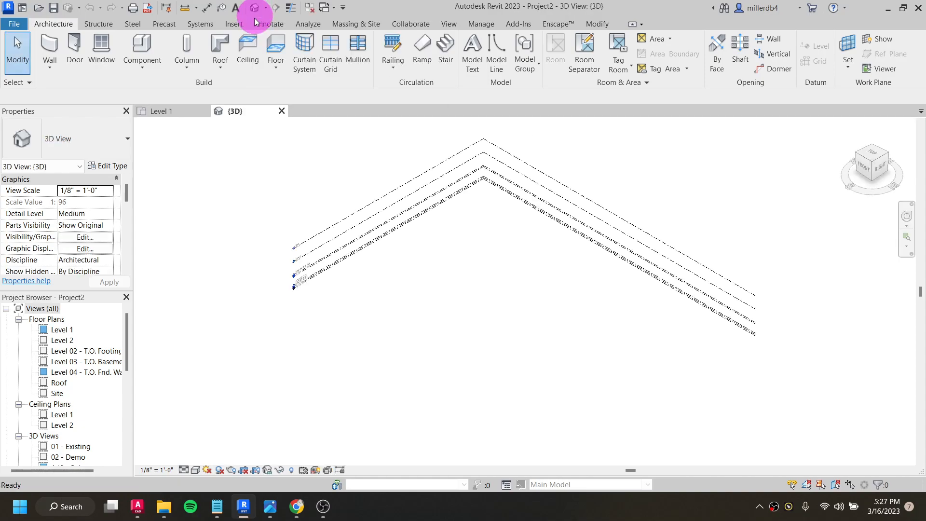
- Start a new in-place mass named Mass 1, with masses shown in the view
left_click(352, 25)
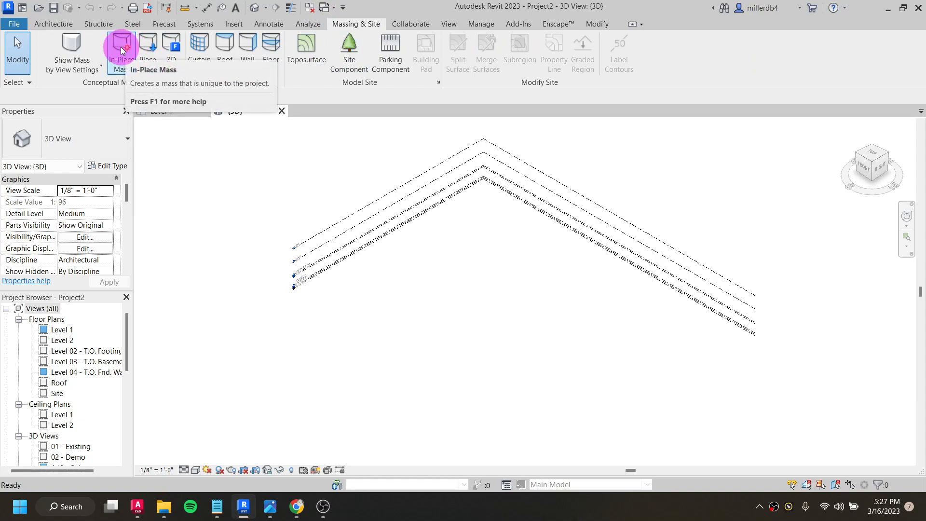
left_click(124, 64)
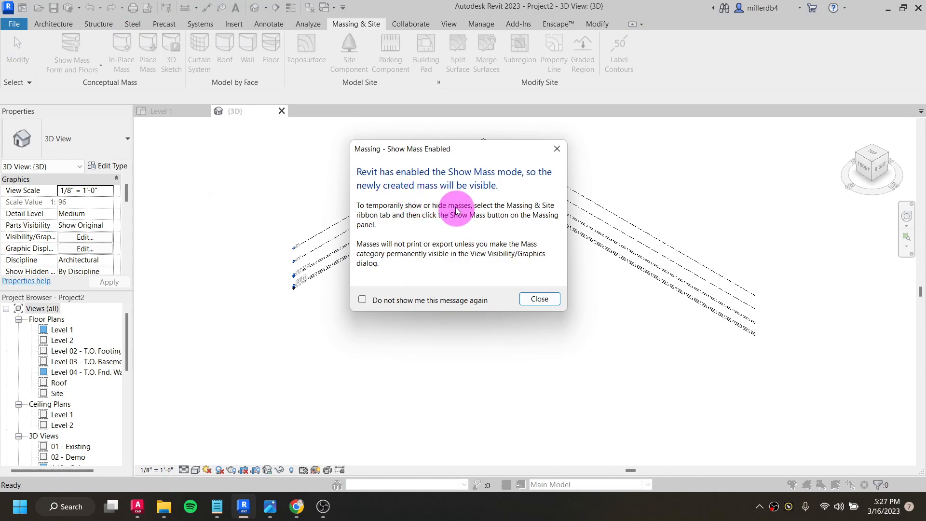
left_click(529, 298)
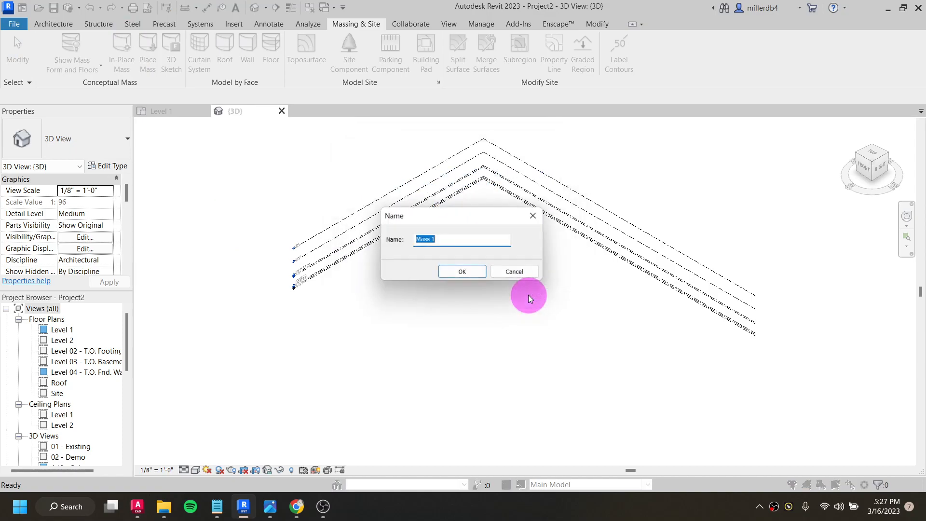
left_click(464, 273)
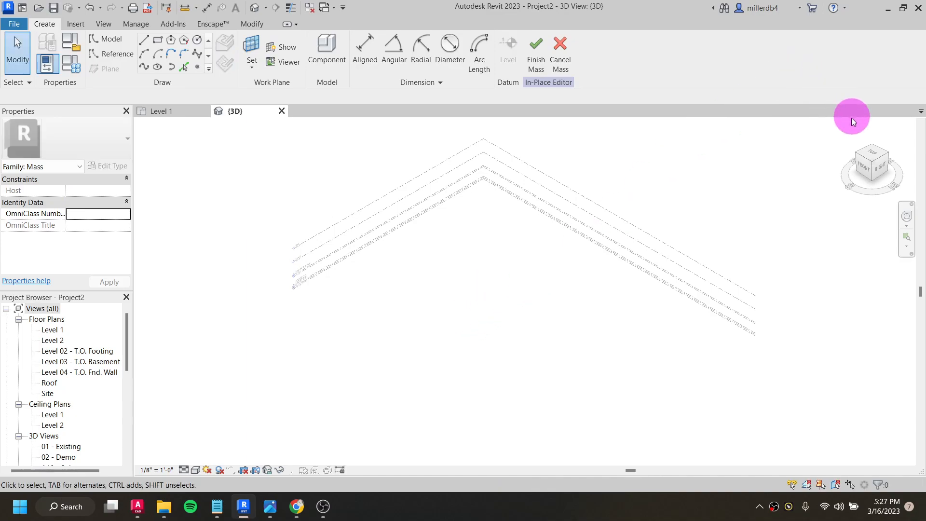
- Sketch a rectangle about 50' by 36' in top view, with Level 02 as the placement plane
left_click(872, 159)
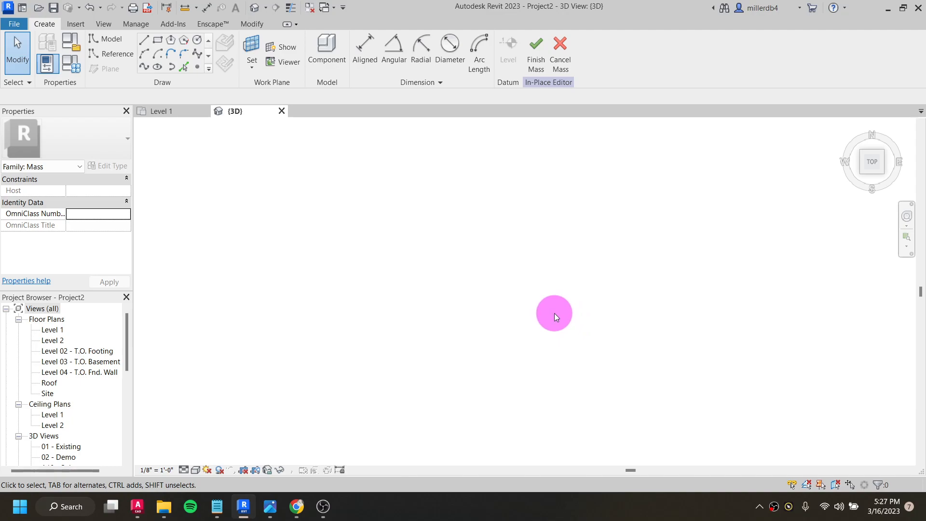
middle_click_drag(515, 328, 497, 292, "shift")
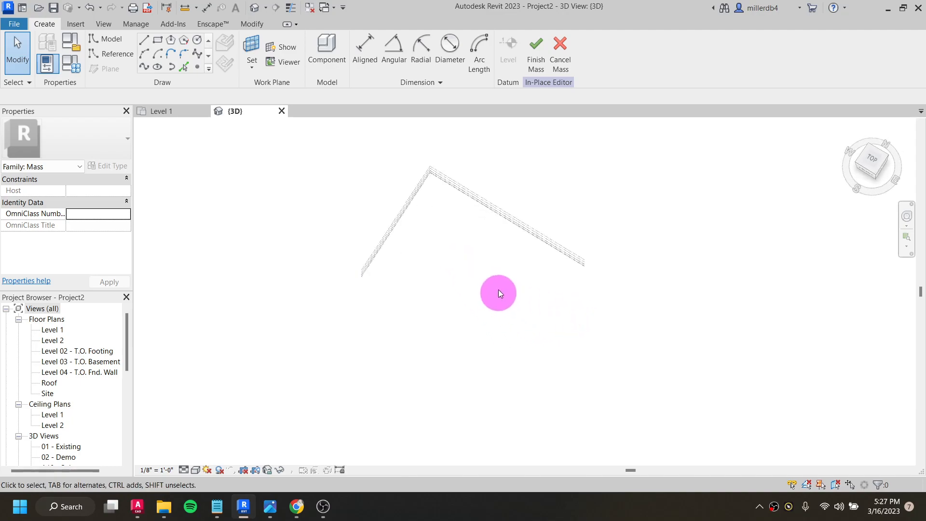
left_click(874, 163)
left_click(158, 40)
left_click(440, 252)
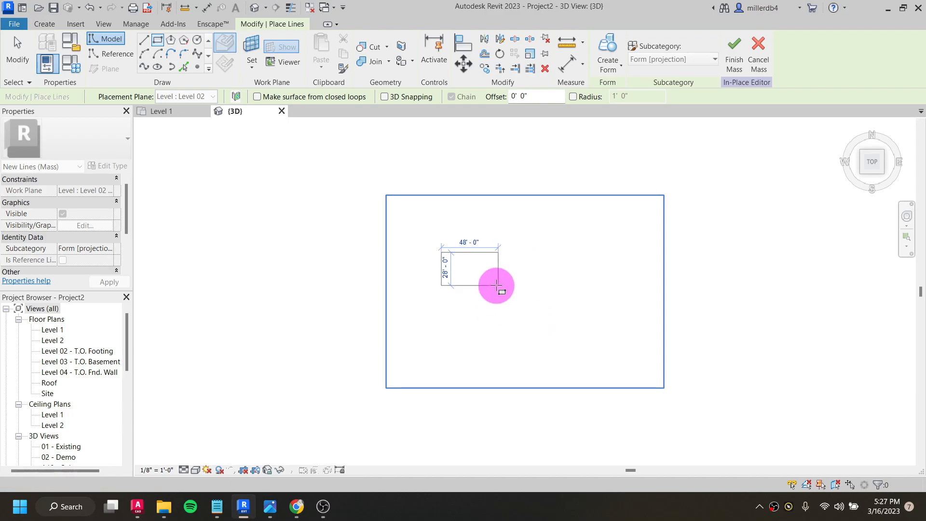
scroll(485, 290, "up", 4)
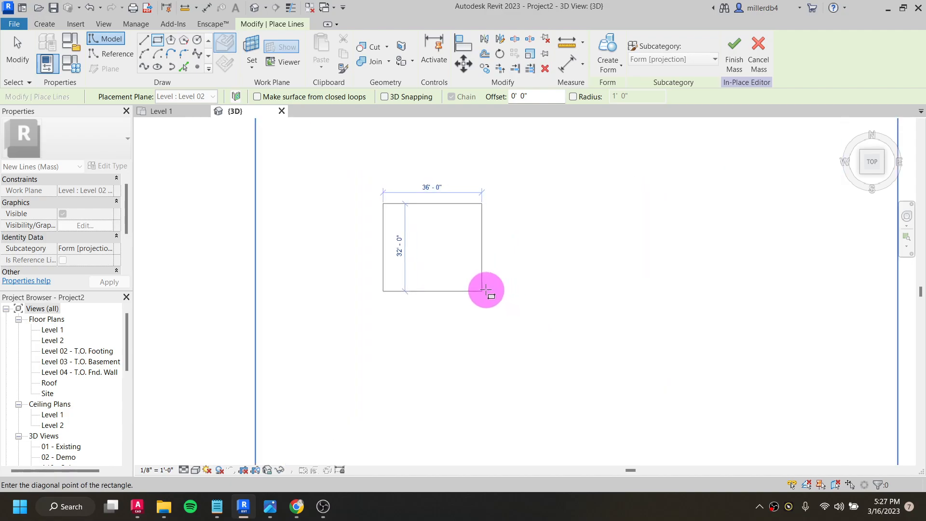
left_click(526, 303)
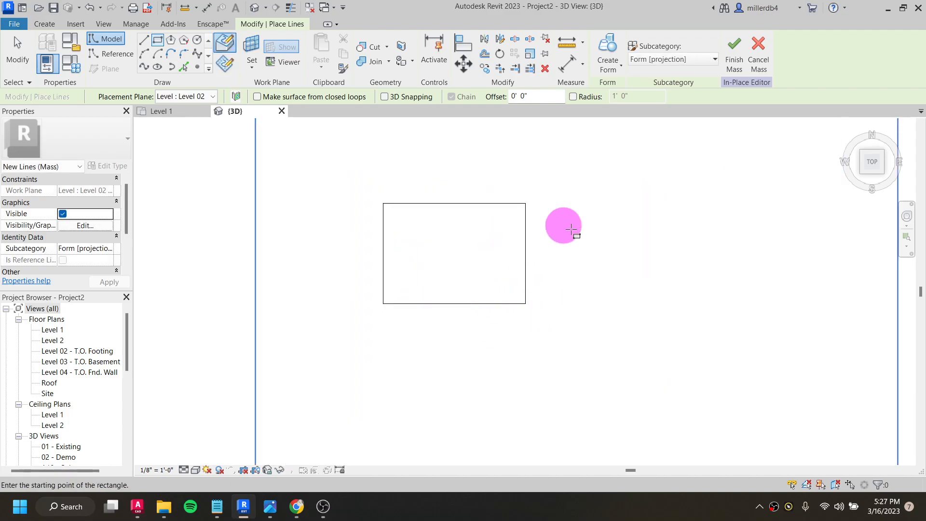
- Create a solid form from the sketched rectangle
left_click(255, 13)
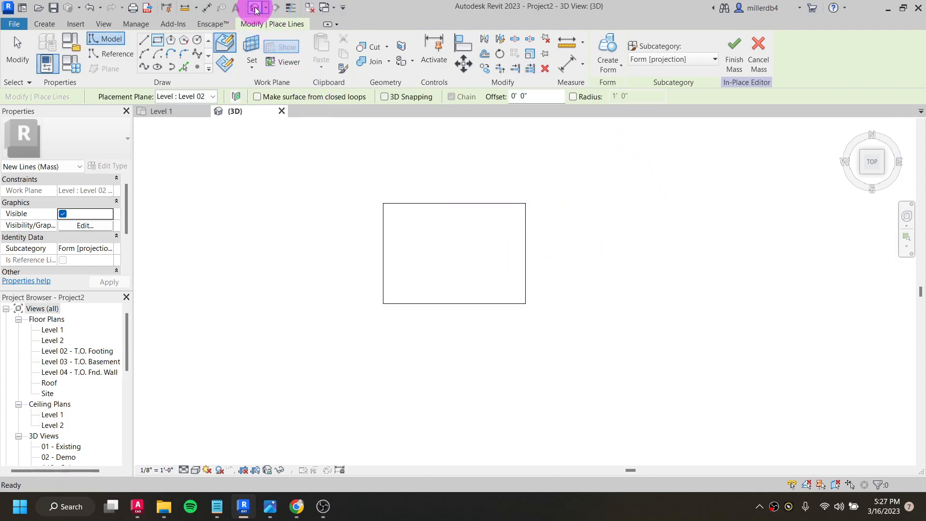
middle_click_drag(409, 310, 614, 41, "shift")
left_click(608, 47)
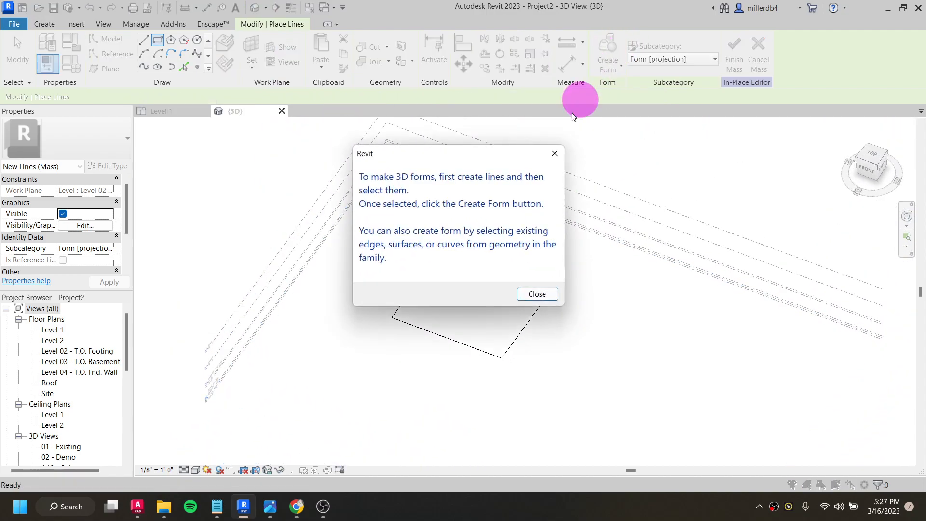
left_click(536, 294)
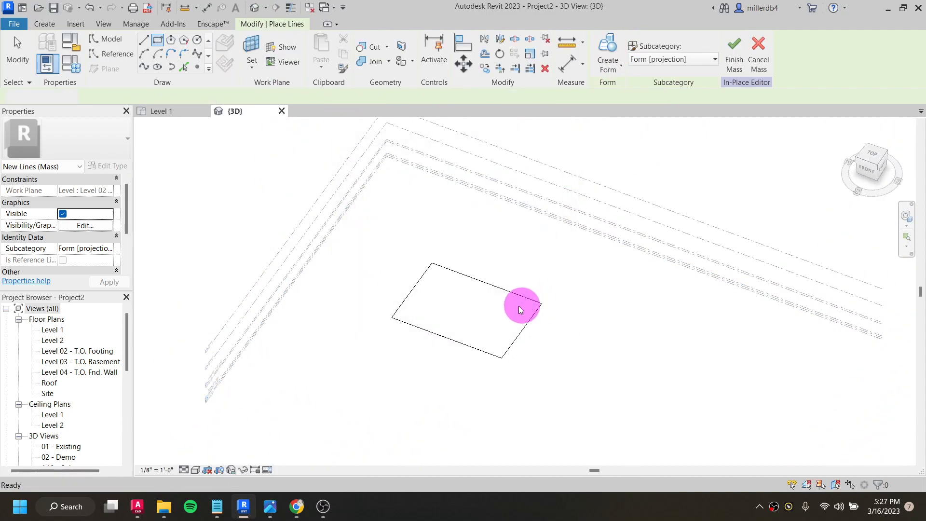
left_click(507, 295)
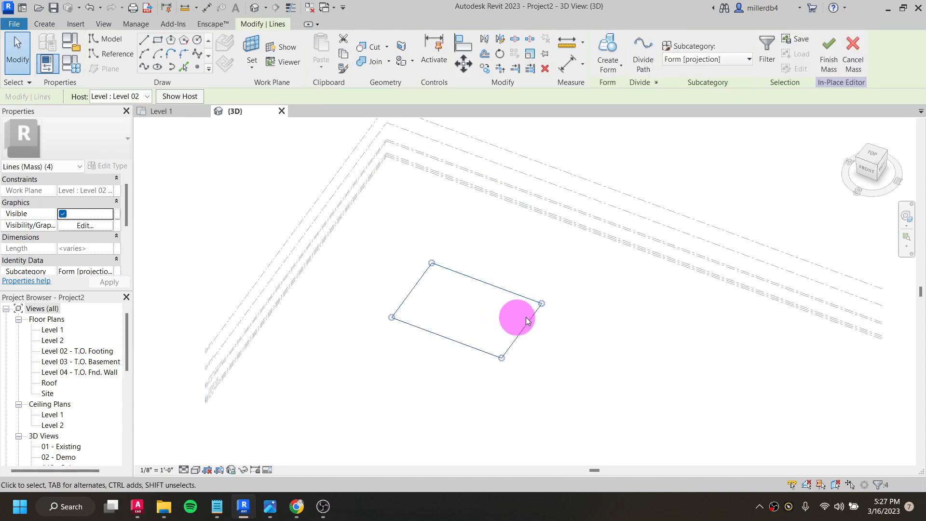
left_click(609, 65)
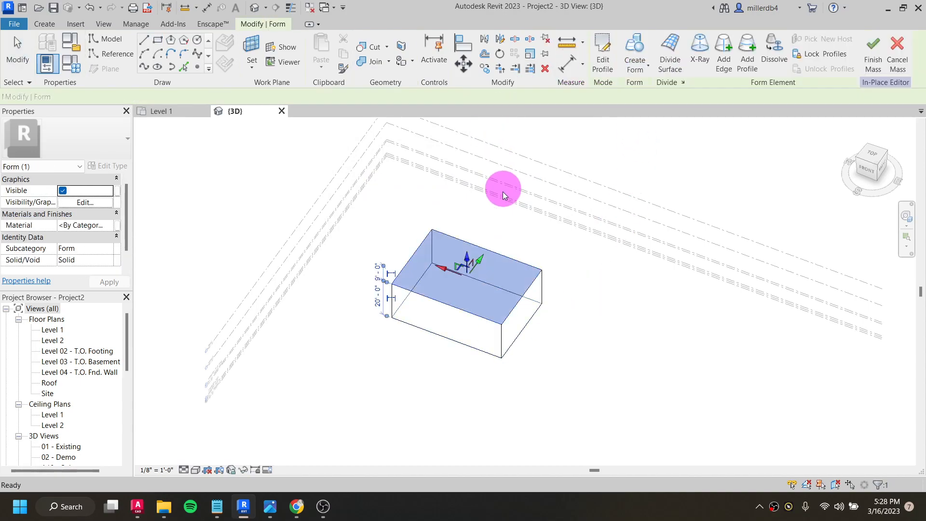
- Stretch the form's top face upward into a tower about 148' high
left_click_drag(460, 259, 479, 169)
scroll(475, 143, "up", 4)
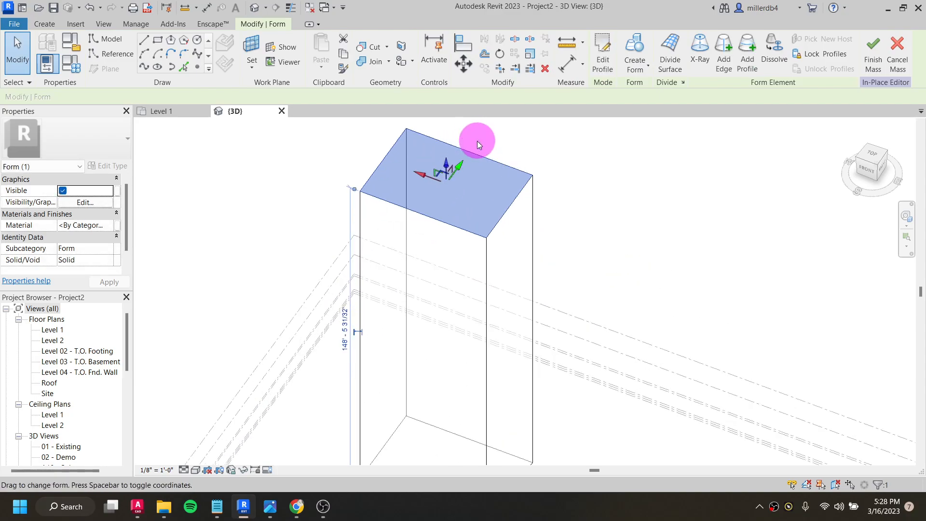
scroll(505, 219, "down", 3)
left_click(557, 376)
scroll(554, 386, "down", 2)
middle_click_drag(494, 416, 481, 381, "shift")
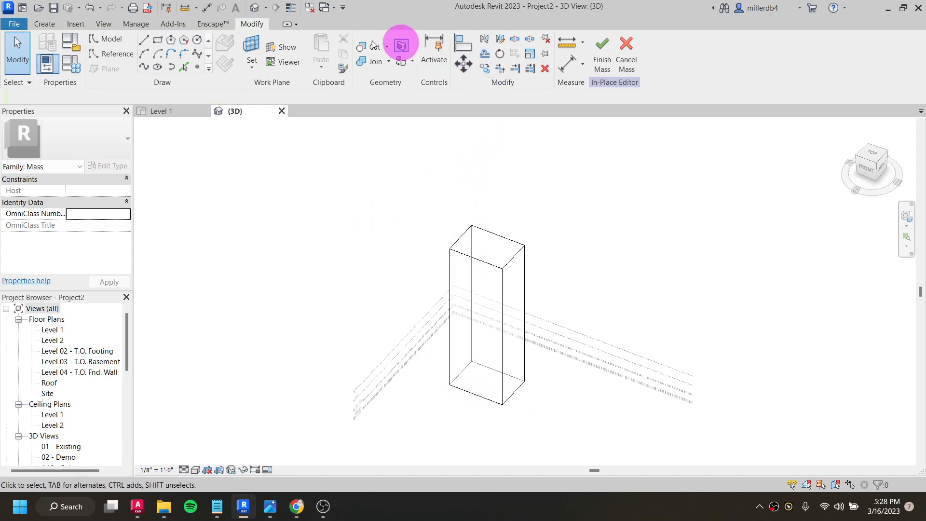
scroll(331, 152, "down", 1)
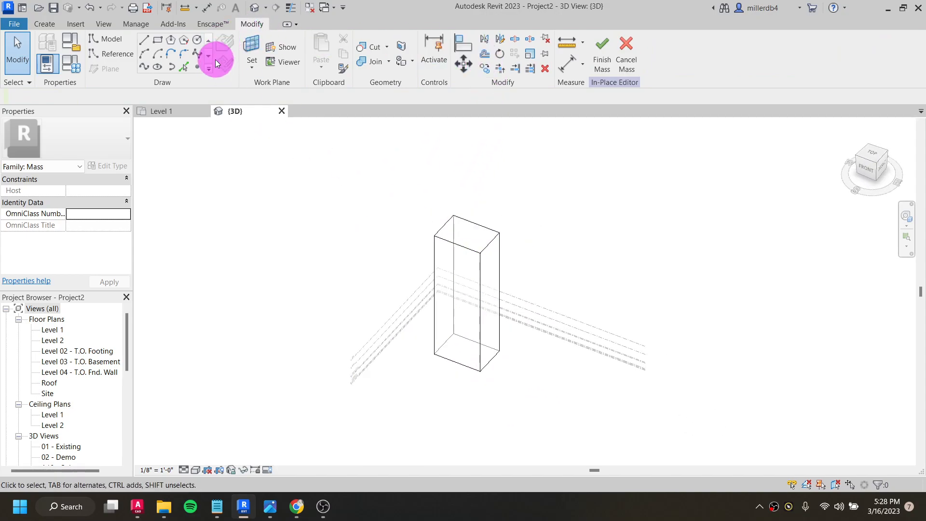
- Rotate the tower's top face counterclockwise to twist the form, and finish the mass
left_click(484, 237)
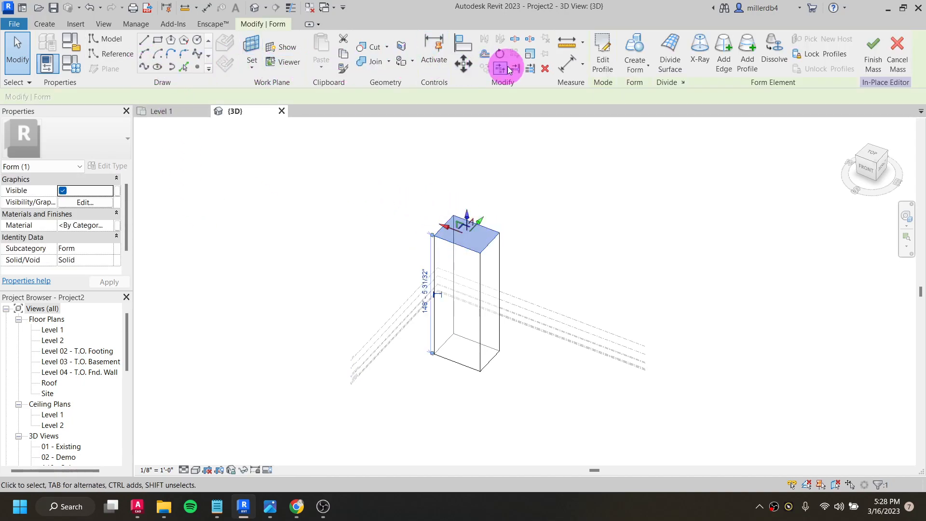
left_click(500, 53)
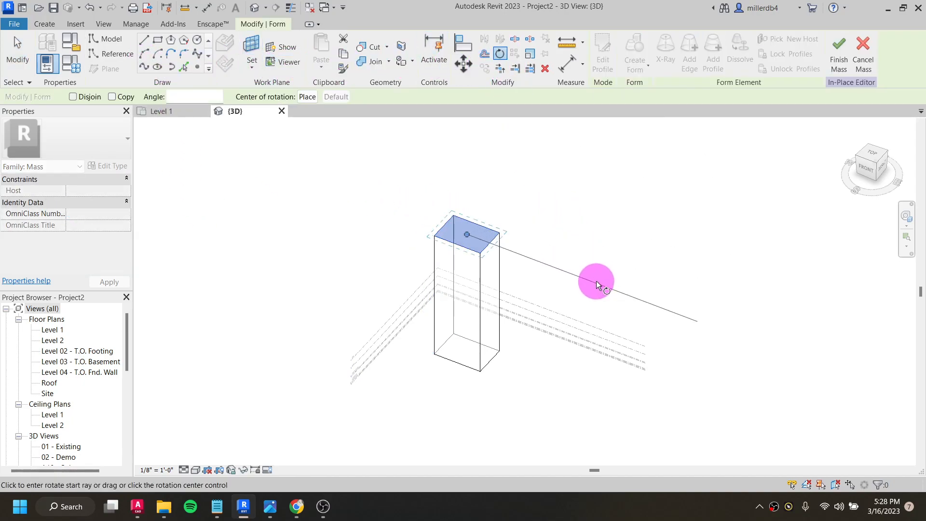
left_click(603, 289)
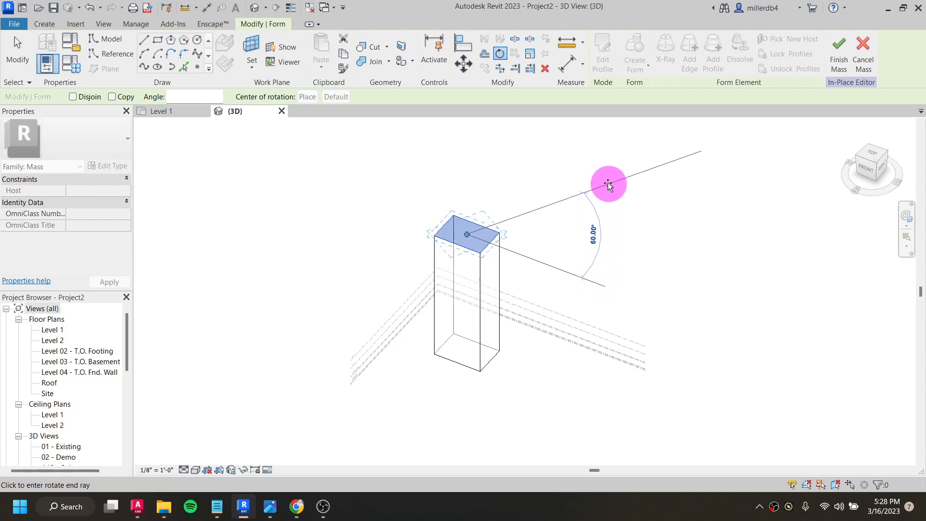
left_click(588, 168)
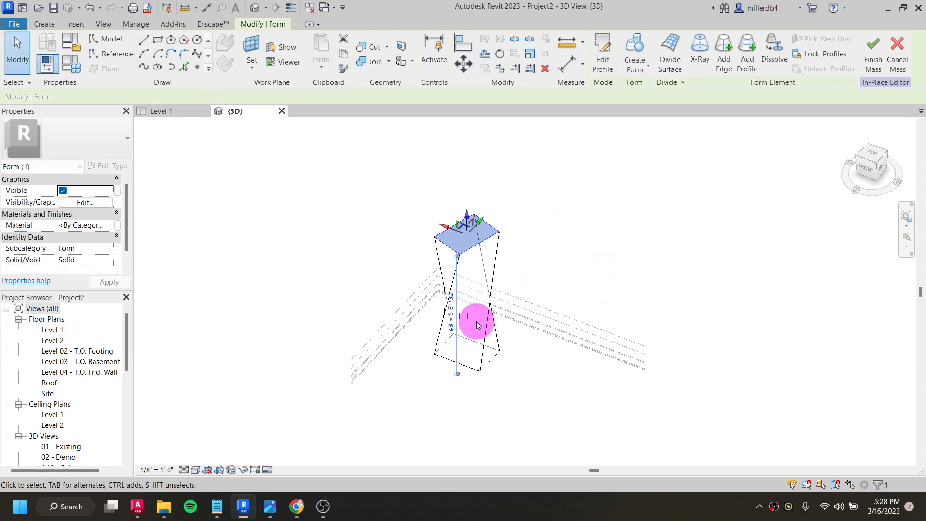
scroll(473, 325, "up", 3)
middle_click_drag(496, 362, 571, 266, "shift")
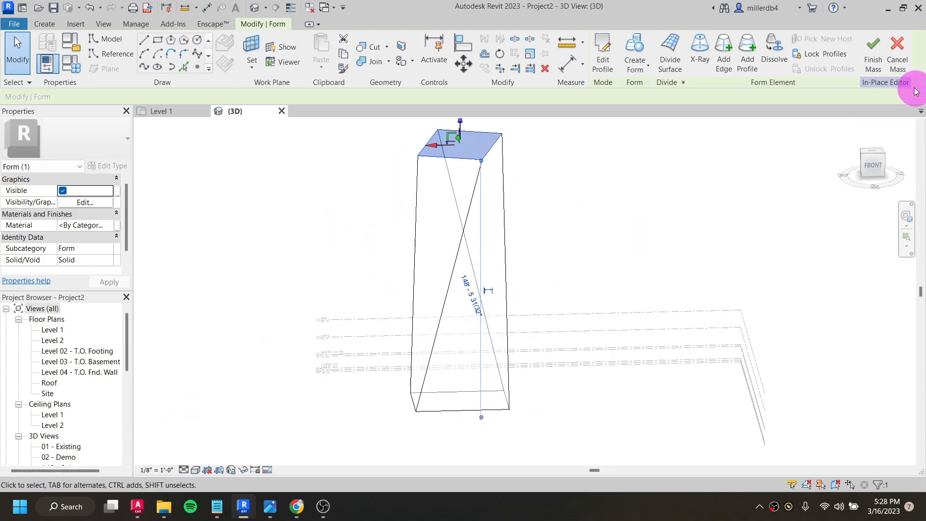
left_click(878, 54)
middle_click_drag(471, 322, 451, 357, "shift")
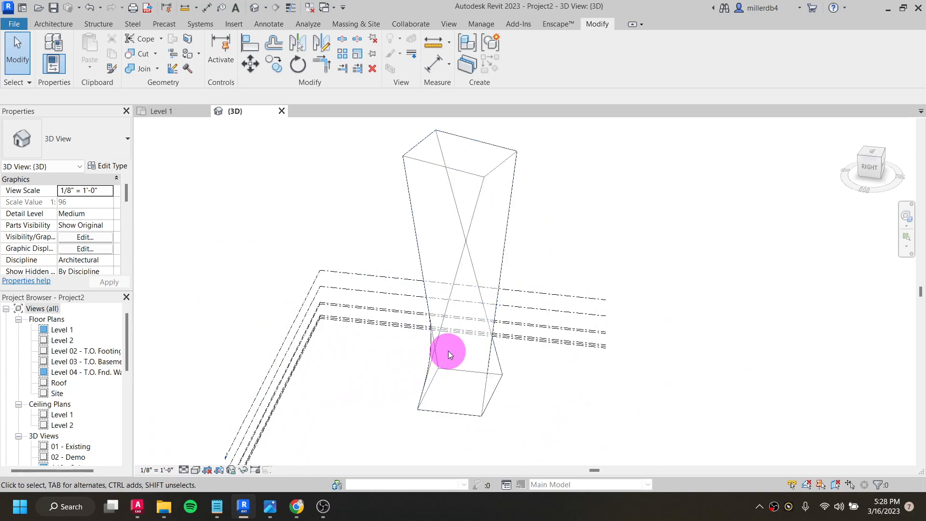
- Place a Generic - 8" wall by face on one twisted side of the tower mass
left_click(57, 25)
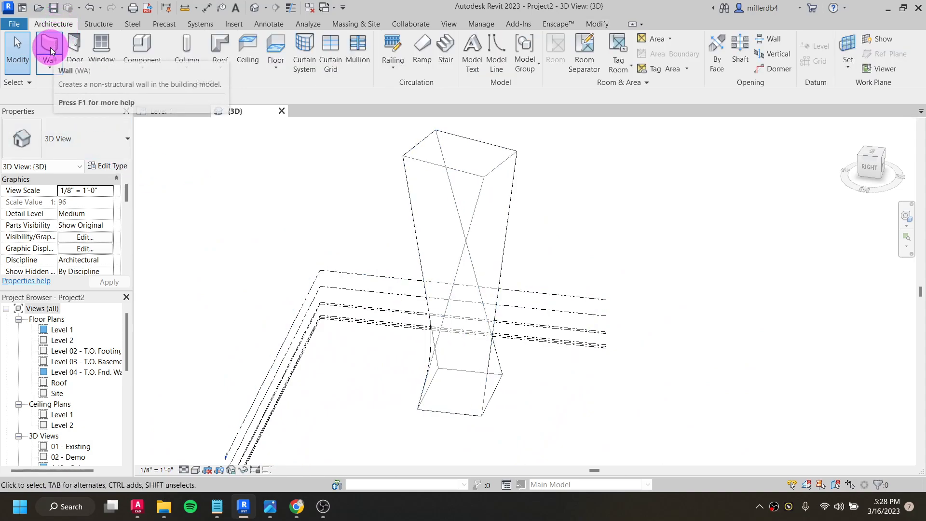
left_click(49, 67)
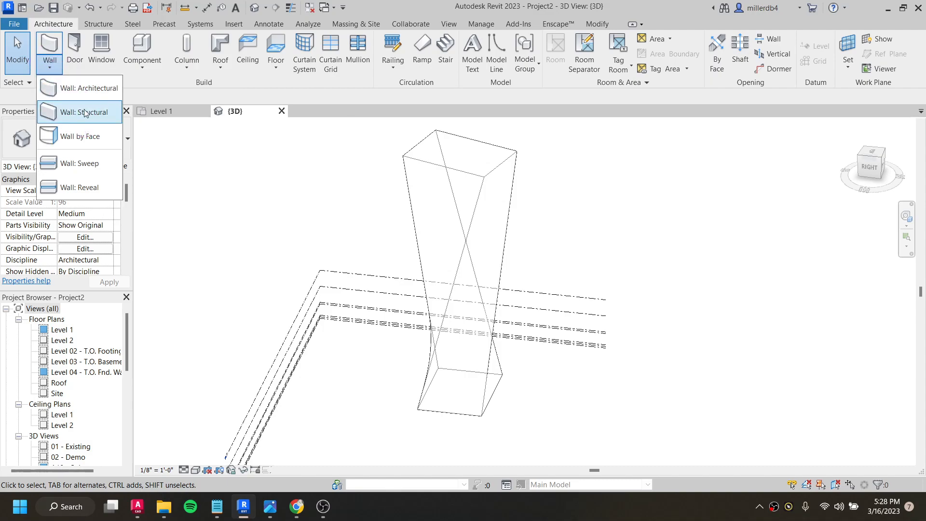
left_click(114, 133)
scroll(369, 238, "up", 1)
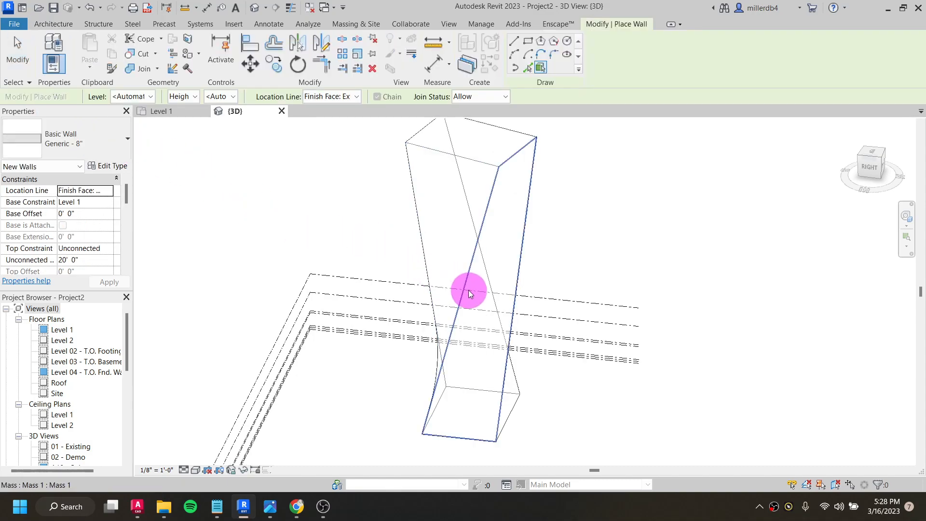
left_click(465, 290)
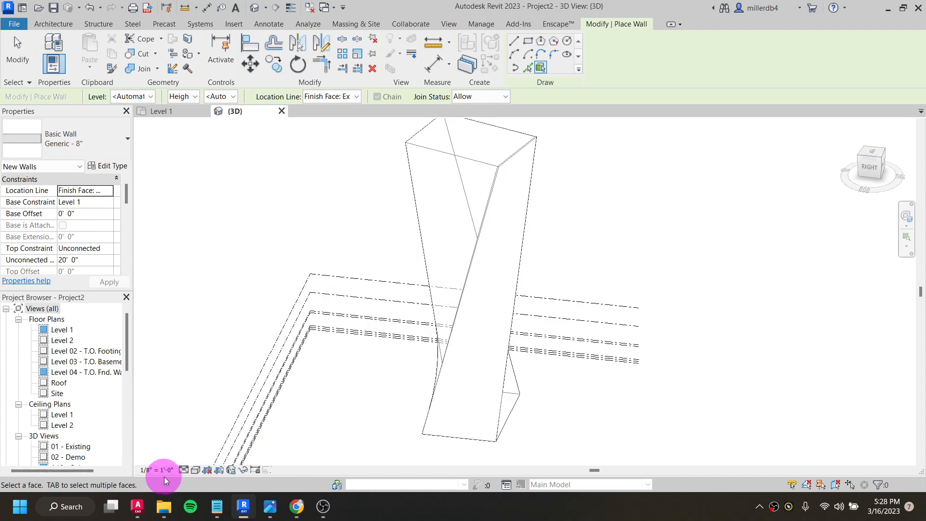
- Switch the 3D view to a shaded visual style and examine the twisted wall against the mass from another side
left_click(197, 472)
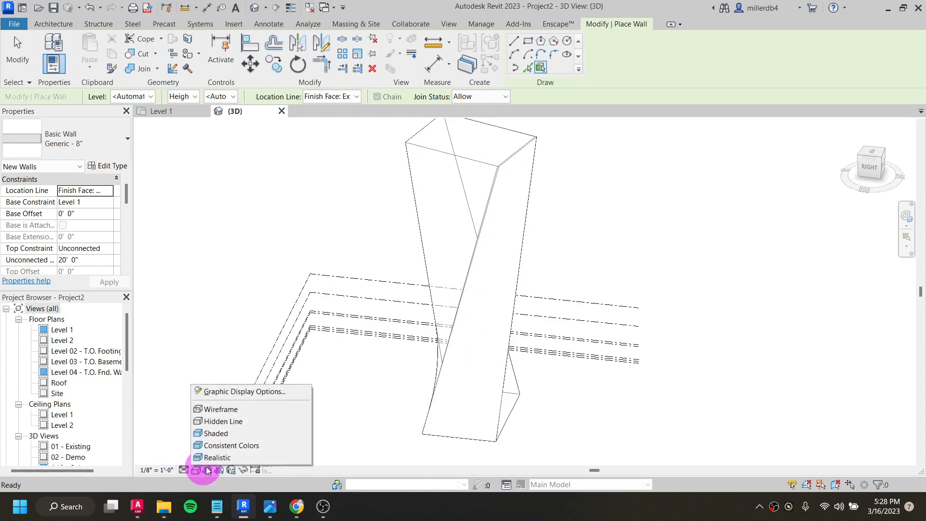
left_click(224, 440)
middle_click_drag(419, 363, 356, 303, "shift")
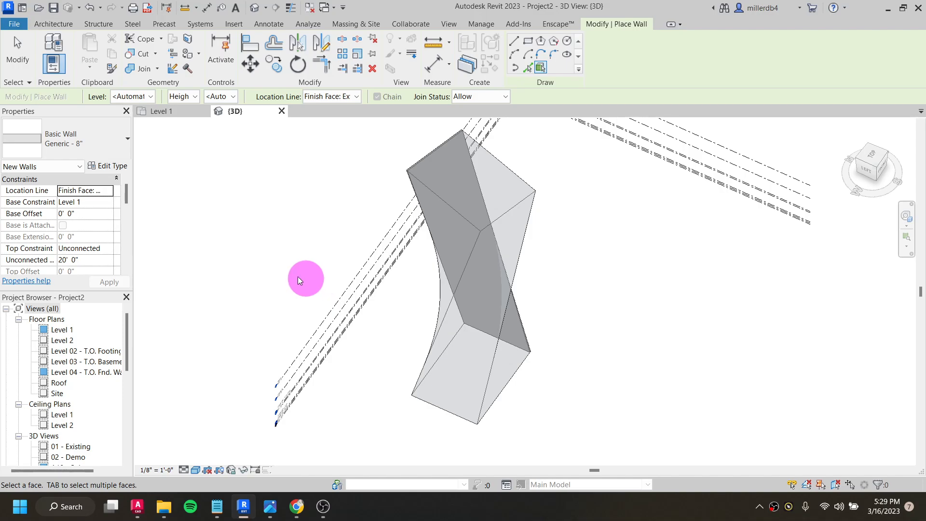
scroll(69, 144, "down", 1)
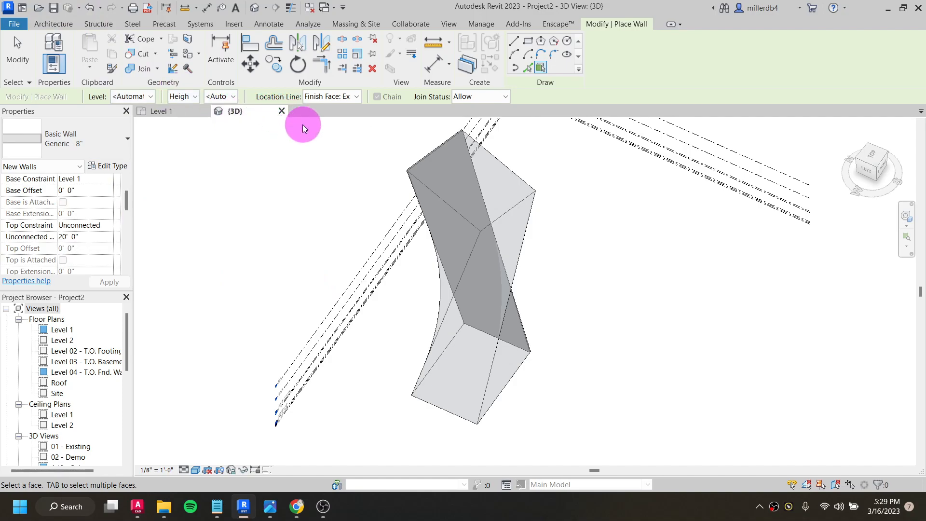
- Close the practice project without saving it and reopen the VideoCardinal project
left_click(280, 111)
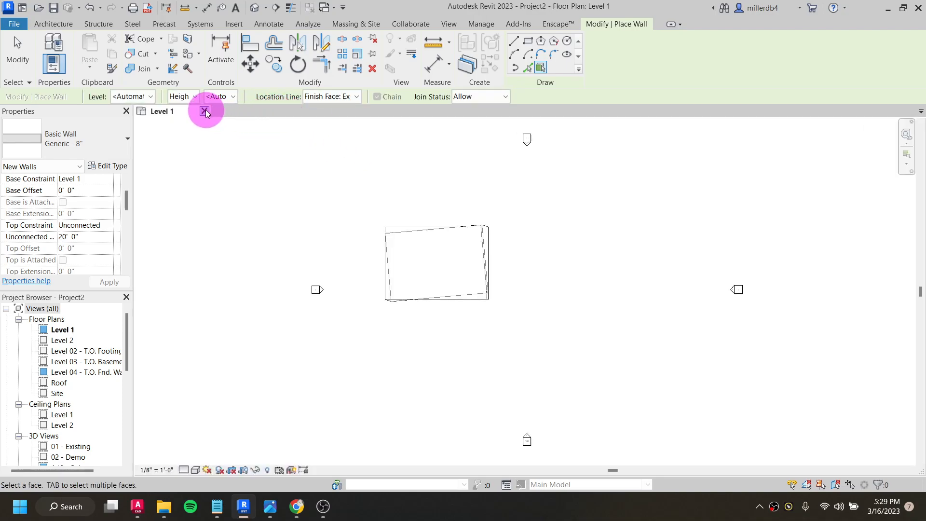
left_click(205, 112)
left_click(492, 251)
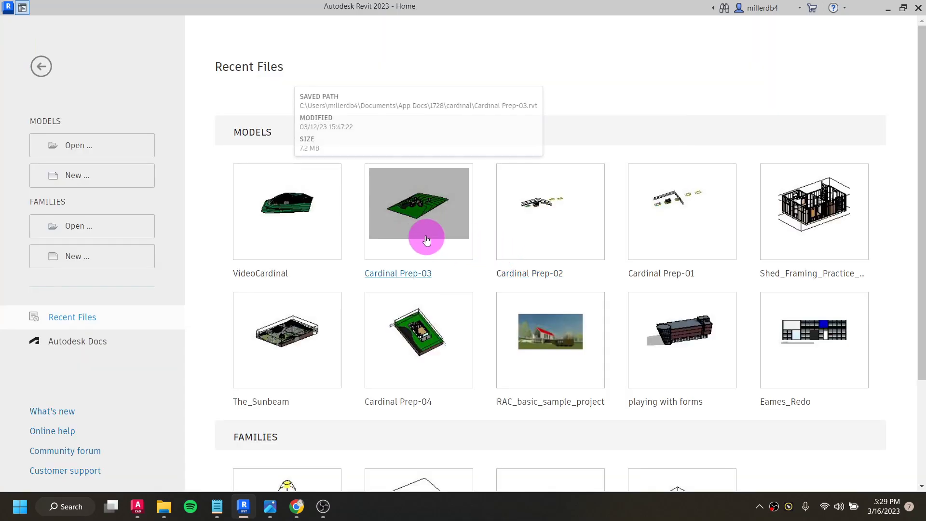
left_click(333, 247)
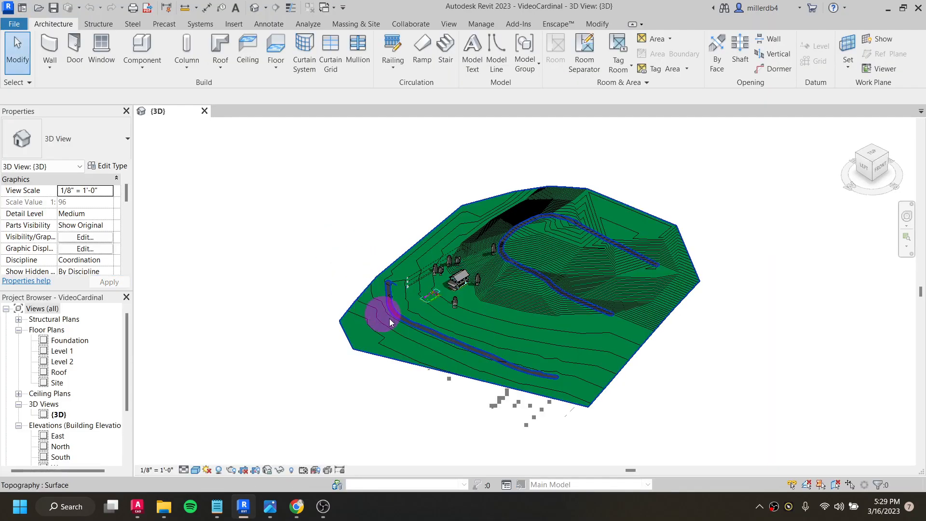
- Examine the house's exterior and its surroundings up close in the 3D view
scroll(381, 313, "up", 5)
middle_click_drag(467, 331, 549, 279, "shift")
scroll(545, 260, "up", 6)
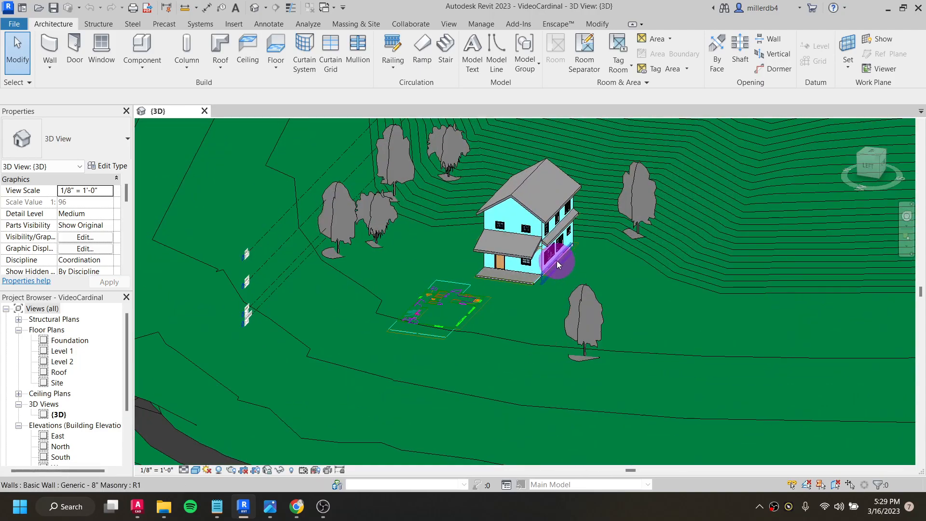
scroll(554, 262, "up", 5)
middle_click_drag(569, 292, 523, 280, "shift")
middle_click_drag(458, 241, 471, 413)
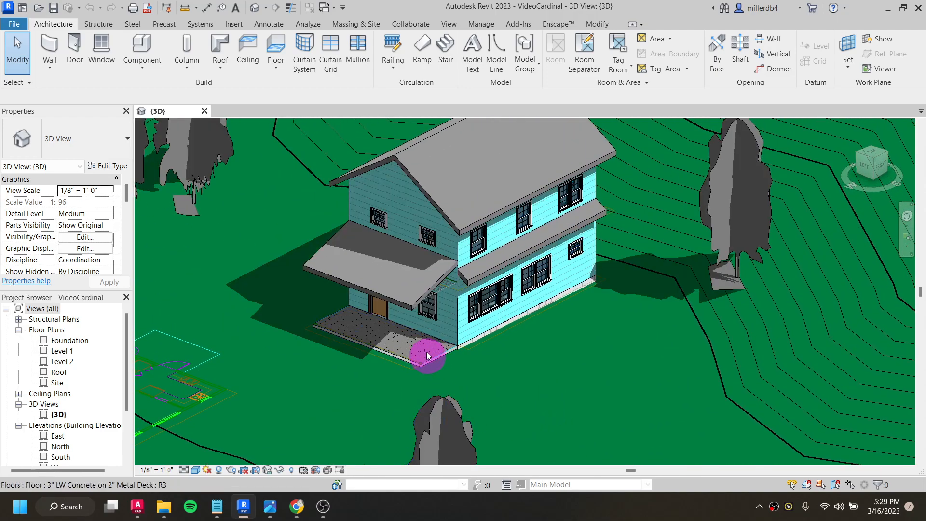